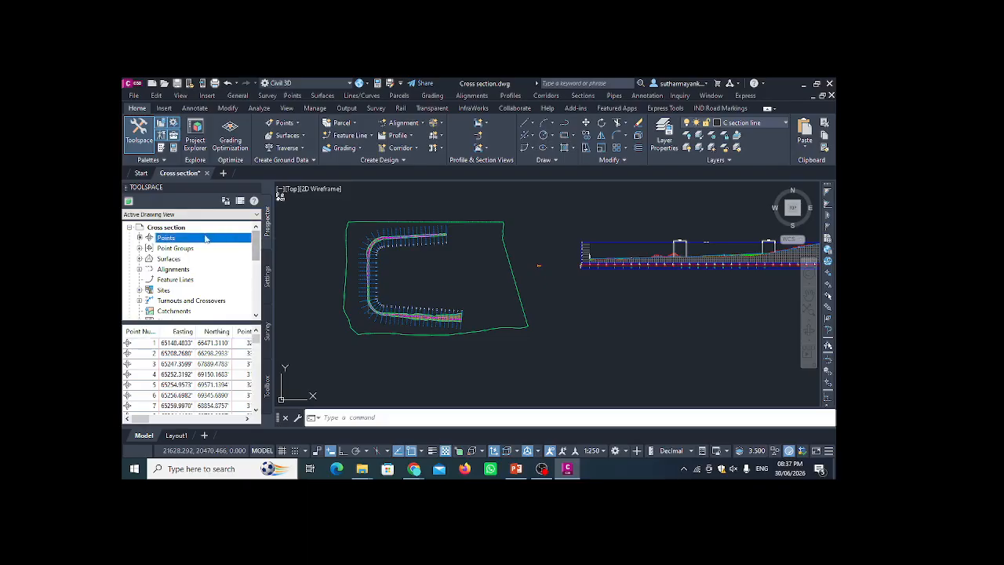
# List the drawing's points and select the EG surface by its boundary in the plan view.
pyautogui.moveTo(140, 419)
pyautogui.mouseDown()
pyautogui.moveTo(199, 418)
pyautogui.moveTo(131, 411)
pyautogui.mouseUp()
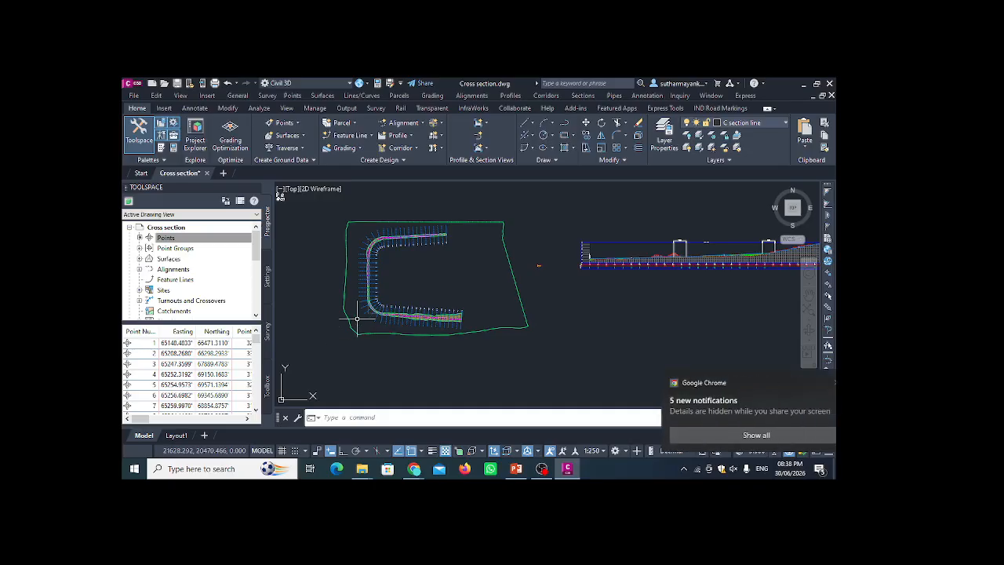
pyautogui.click(221, 239)
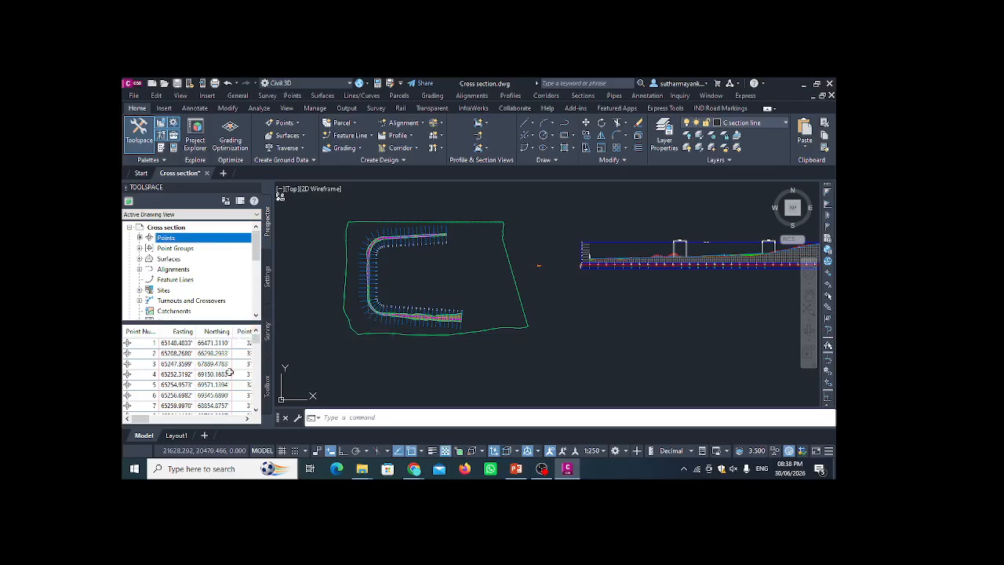
pyautogui.click(140, 259)
pyautogui.click(182, 280)
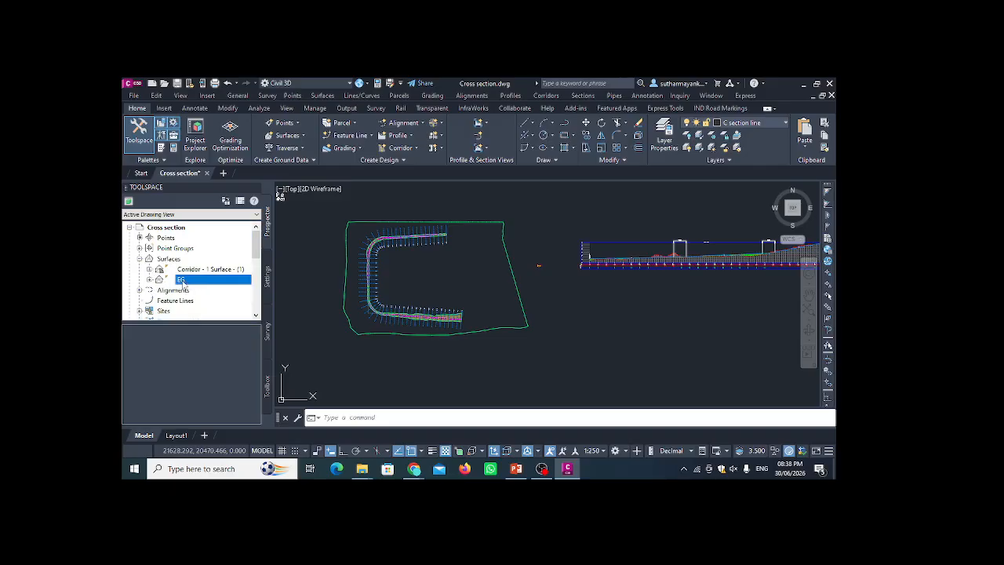
pyautogui.rightClick(188, 285)
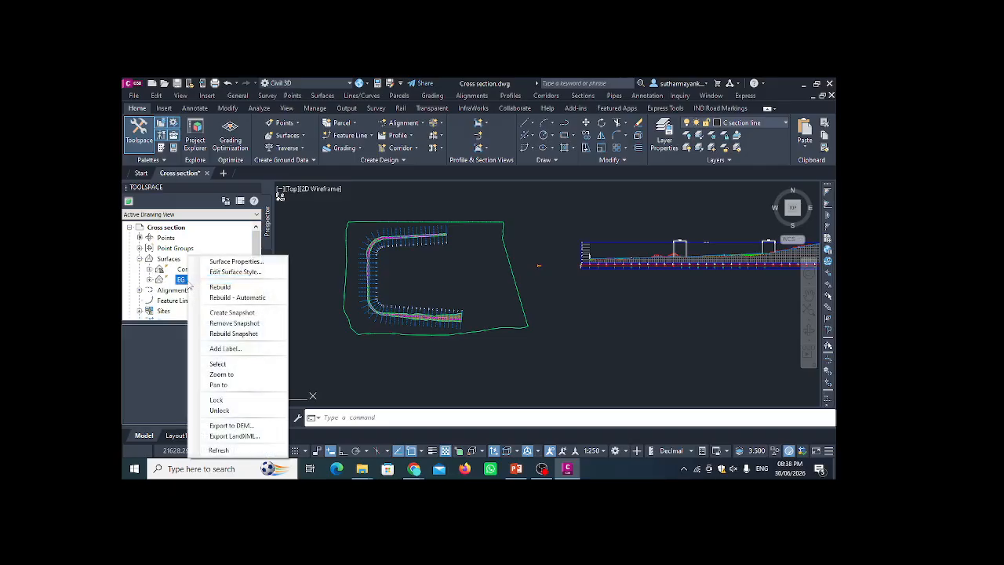
pyautogui.click(220, 364)
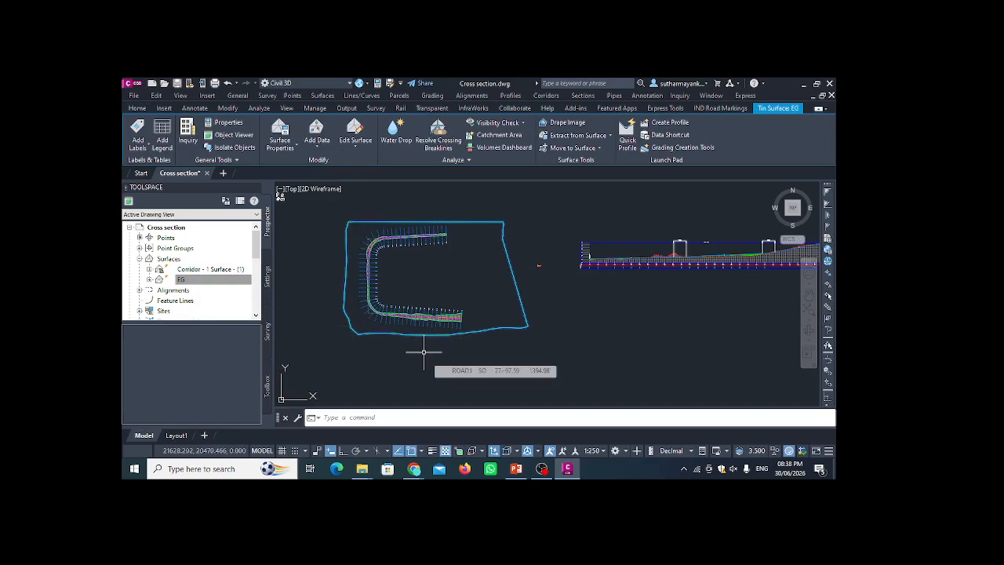
pyautogui.press('Escape')
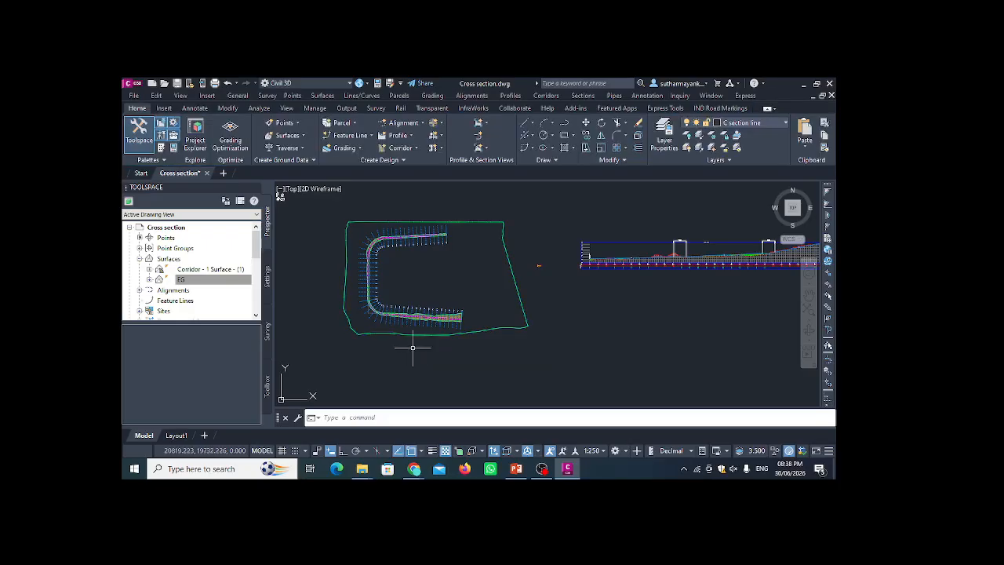
pyautogui.click(407, 335)
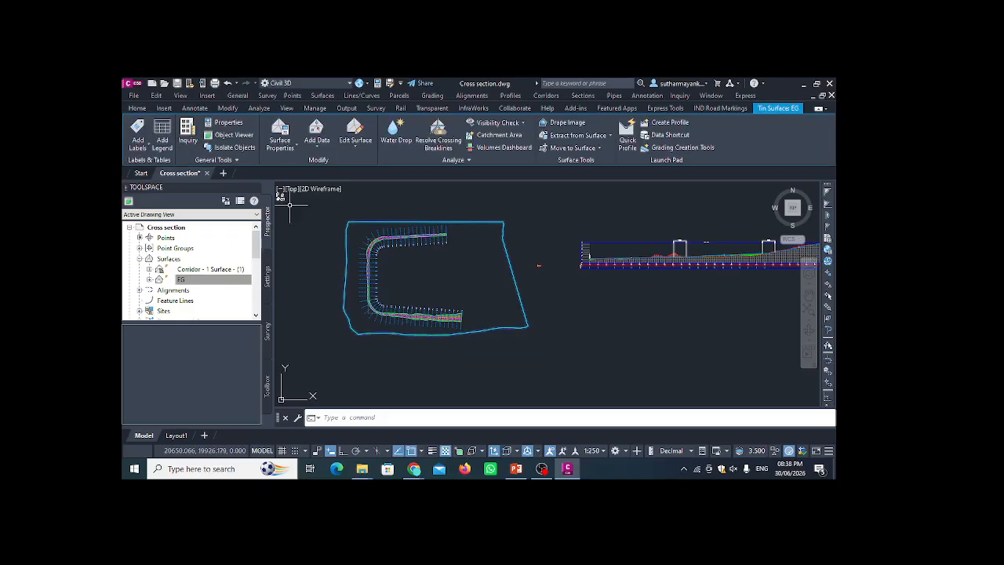
pyautogui.click(283, 152)
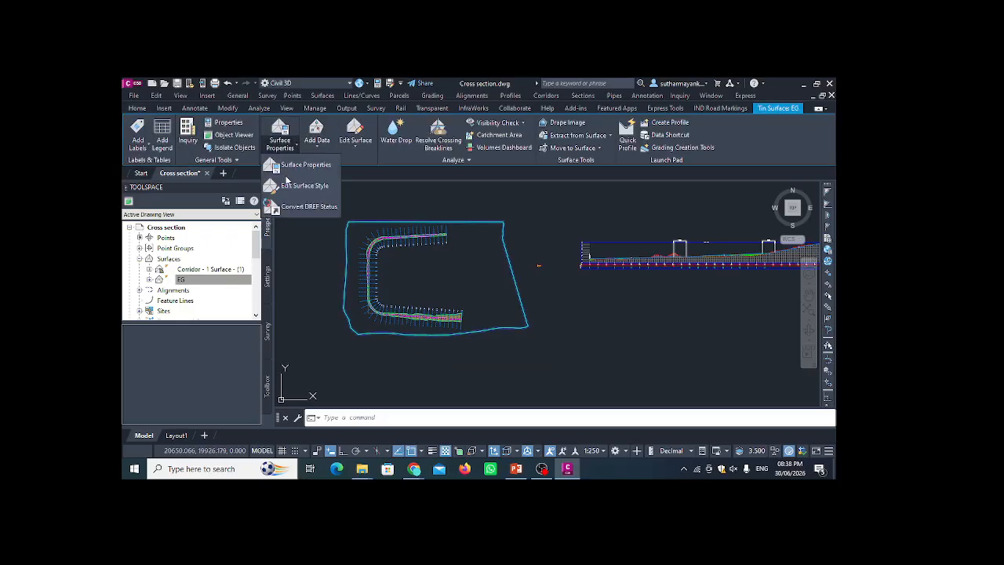
pyautogui.click(294, 193)
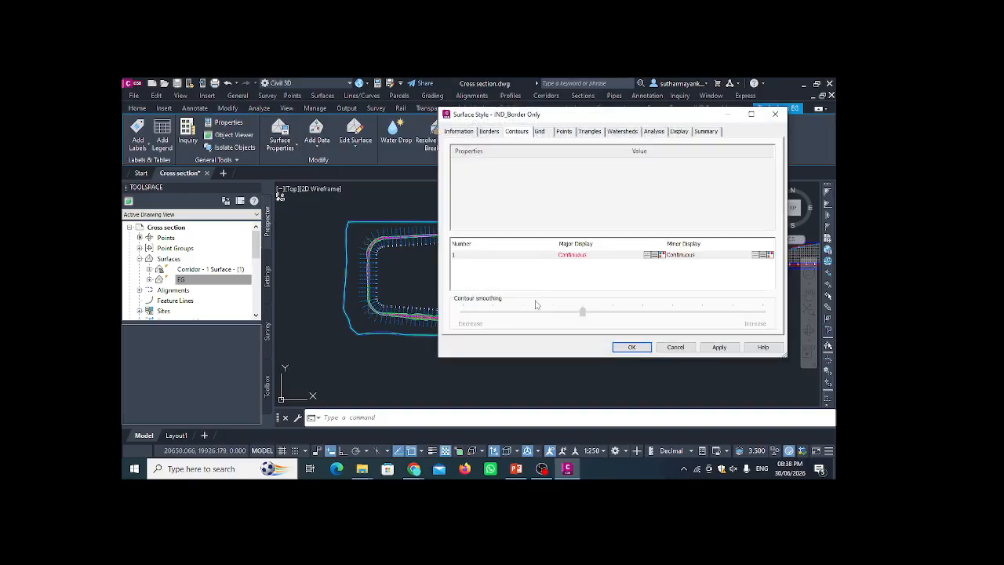
pyautogui.click(489, 131)
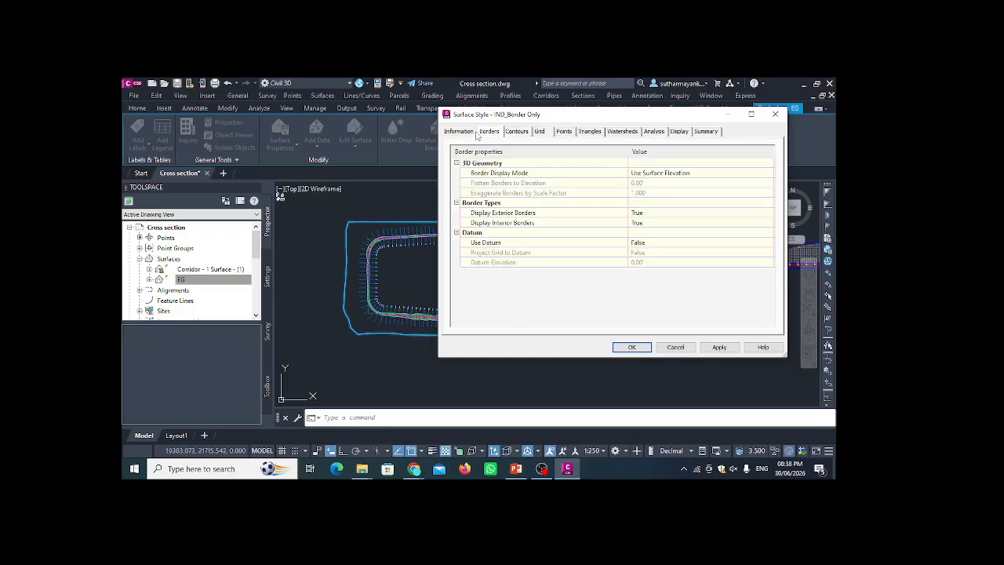
pyautogui.click(459, 131)
pyautogui.click(775, 114)
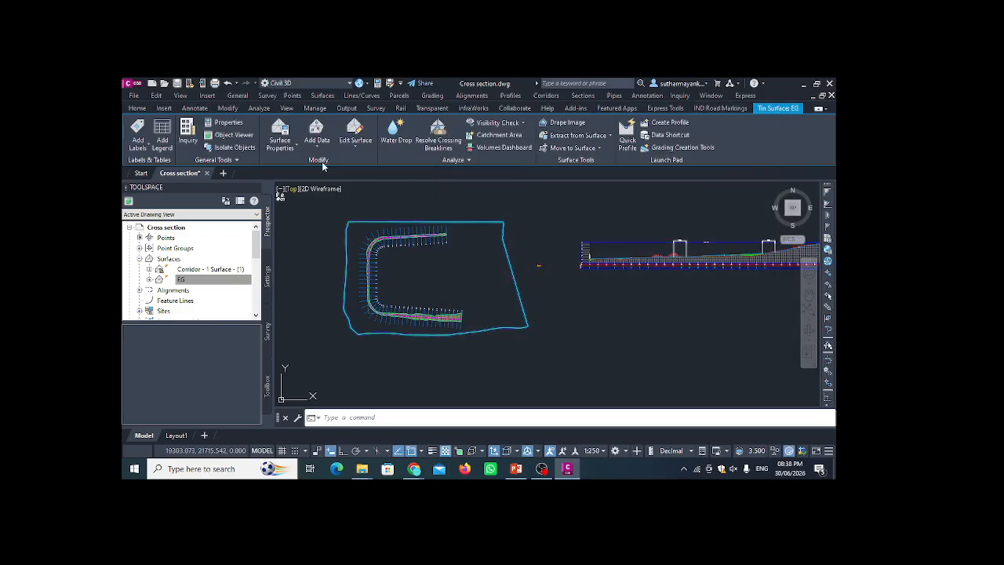
pyautogui.click(288, 151)
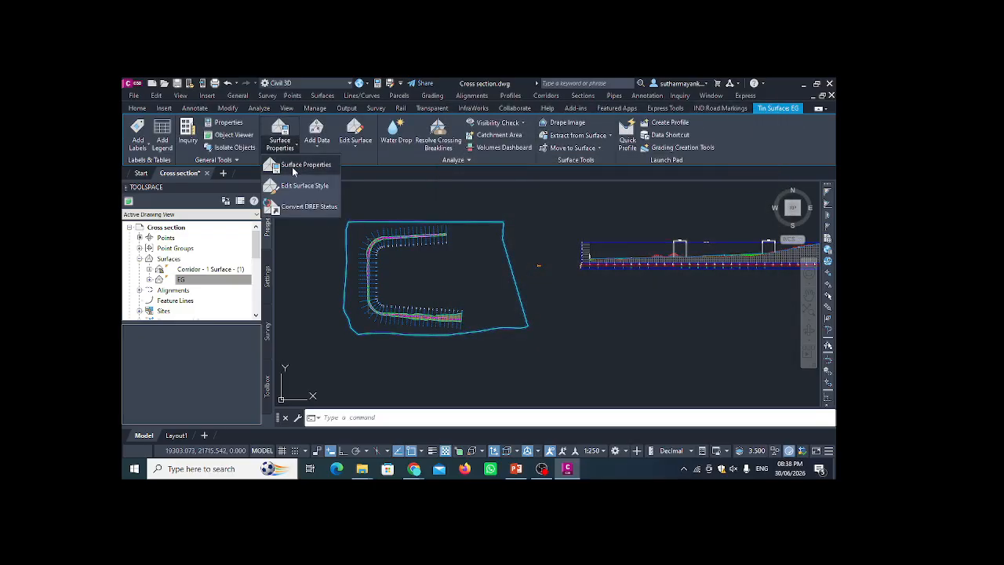
pyautogui.click(298, 191)
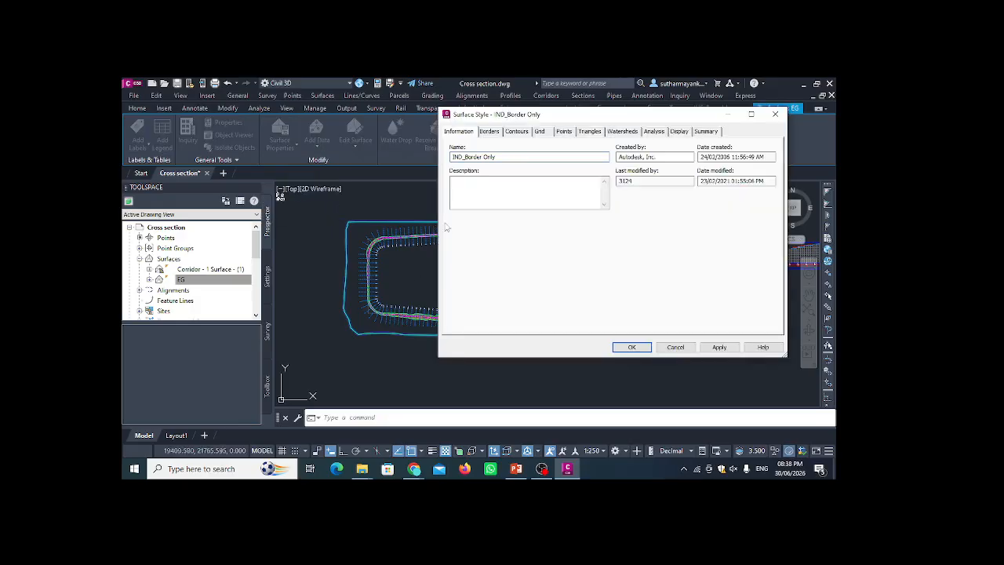
pyautogui.click(774, 115)
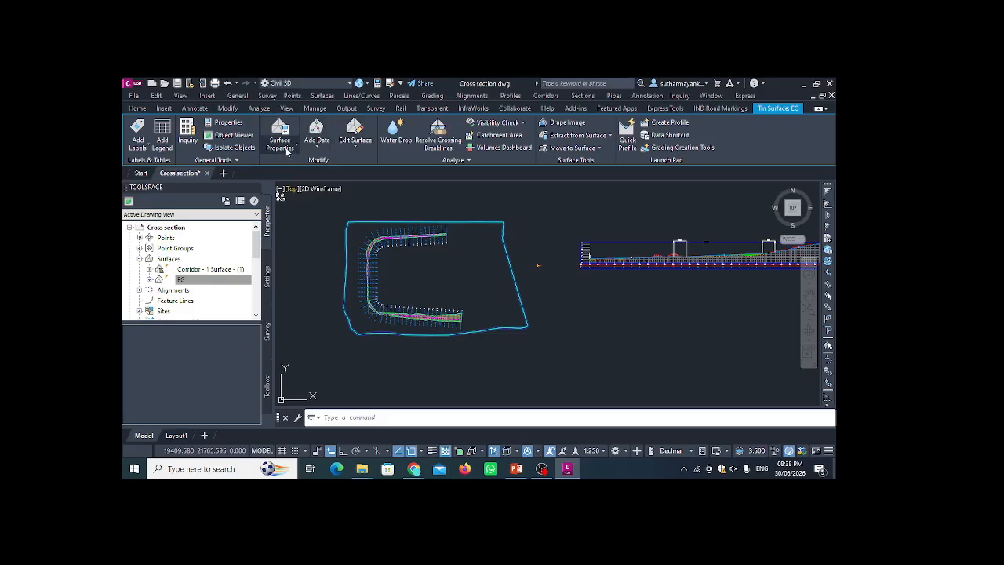
# Set the EG surface's style to IND_Contours 0.5m and 2.5m (Design) in its surface properties and apply it.
pyautogui.click(284, 149)
pyautogui.click(304, 167)
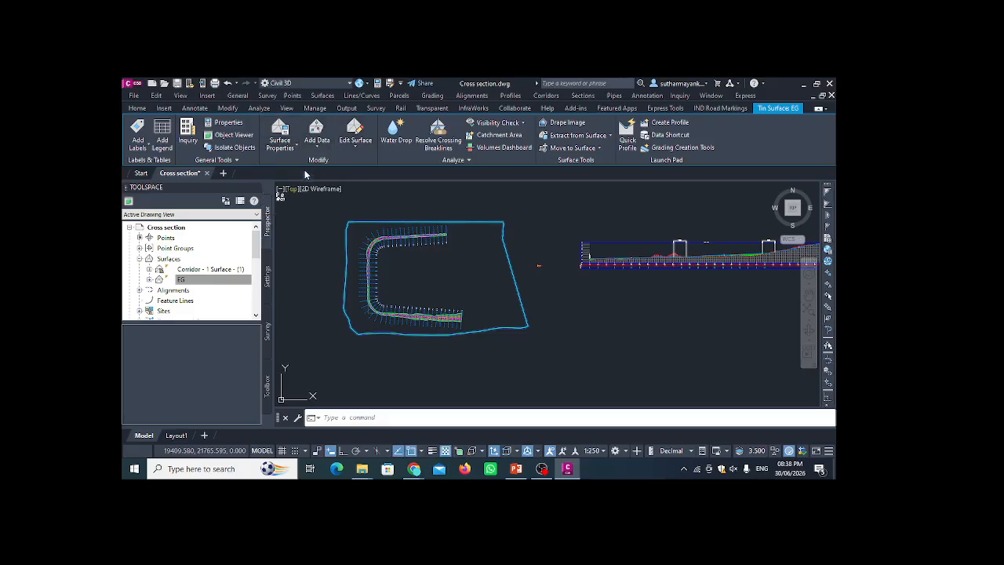
pyautogui.click(385, 276)
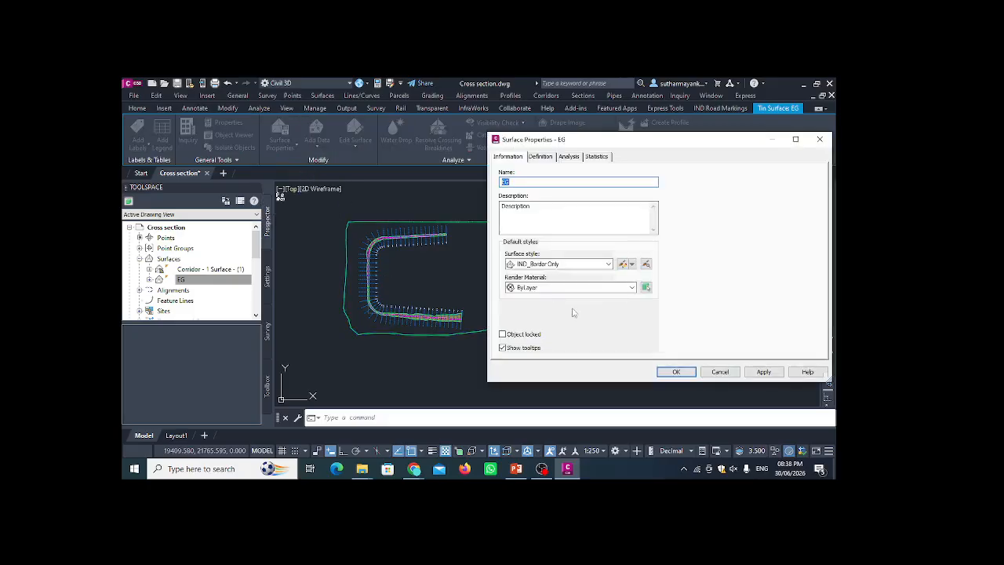
pyautogui.click(608, 264)
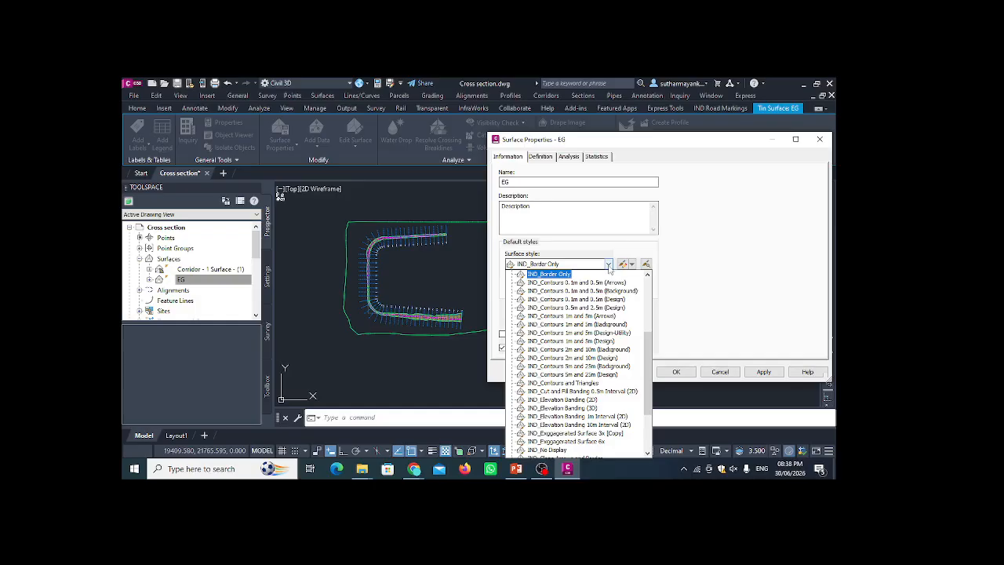
pyautogui.click(602, 308)
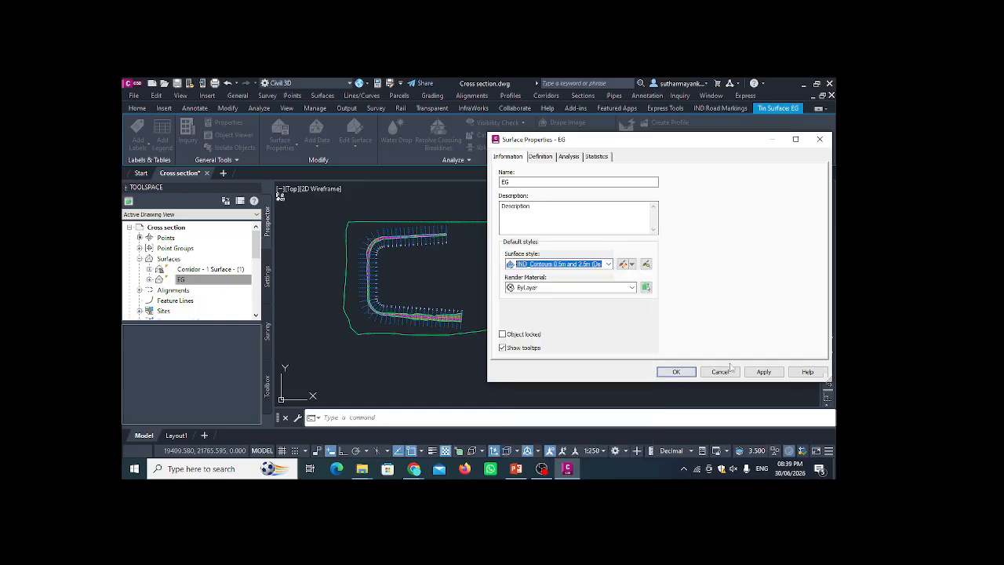
pyautogui.click(762, 371)
pyautogui.click(675, 372)
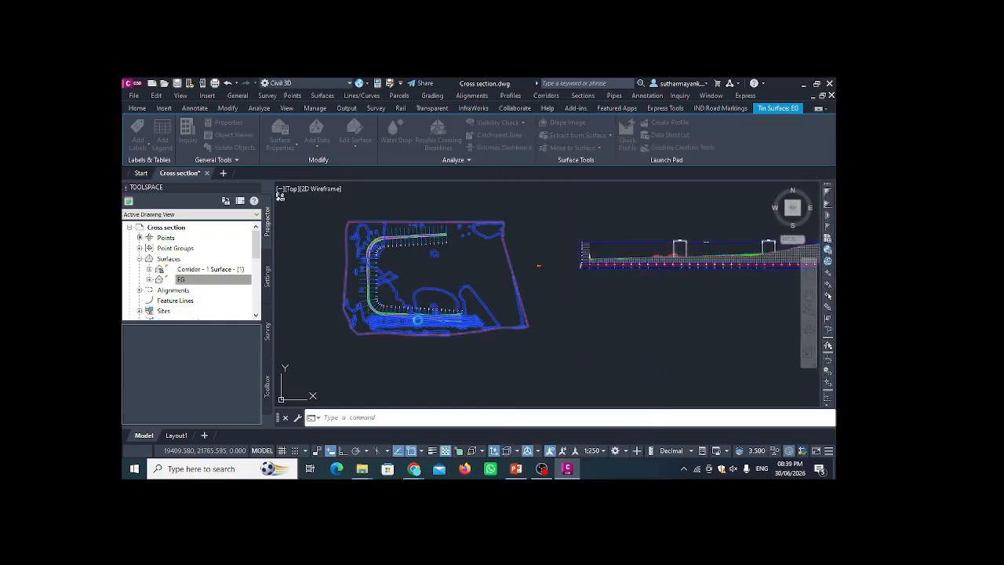
# Examine the EG surface's contours across the site and around the road corridor in the plan view.
pyautogui.scroll(4, 388, 265)
pyautogui.scroll(-3, 433, 274)
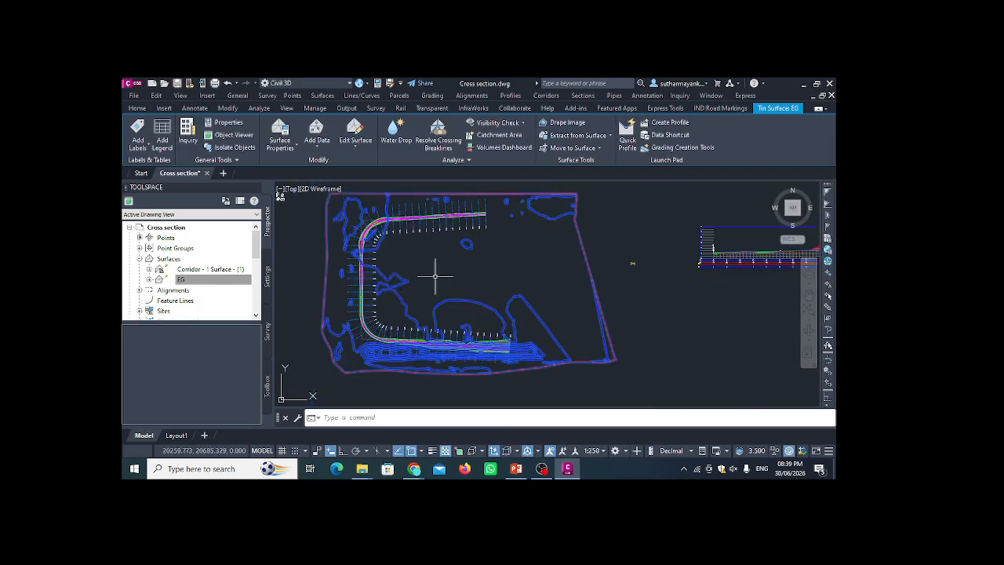
pyautogui.scroll(3, 423, 246)
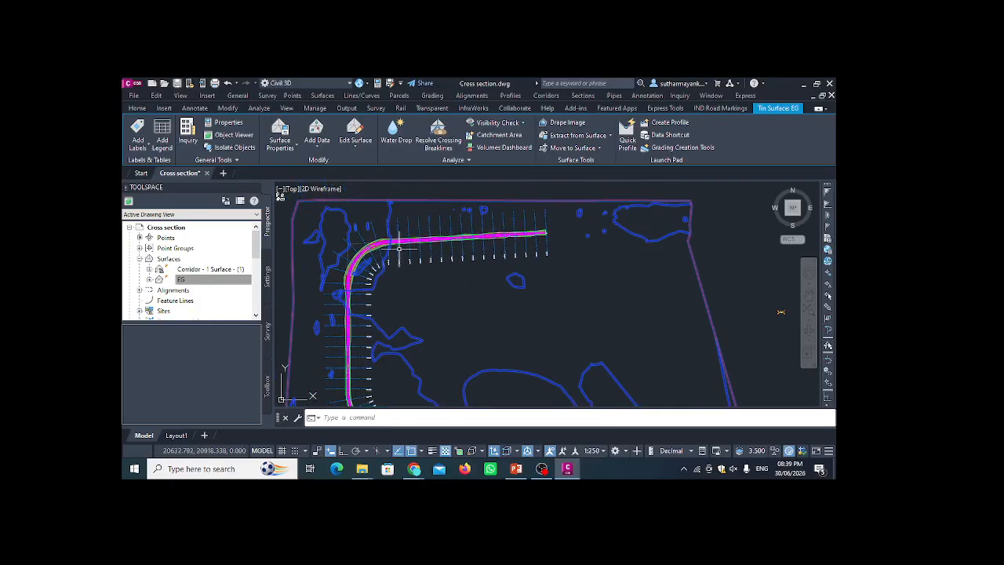
pyautogui.scroll(-5, 468, 233)
pyautogui.scroll(2, 518, 269)
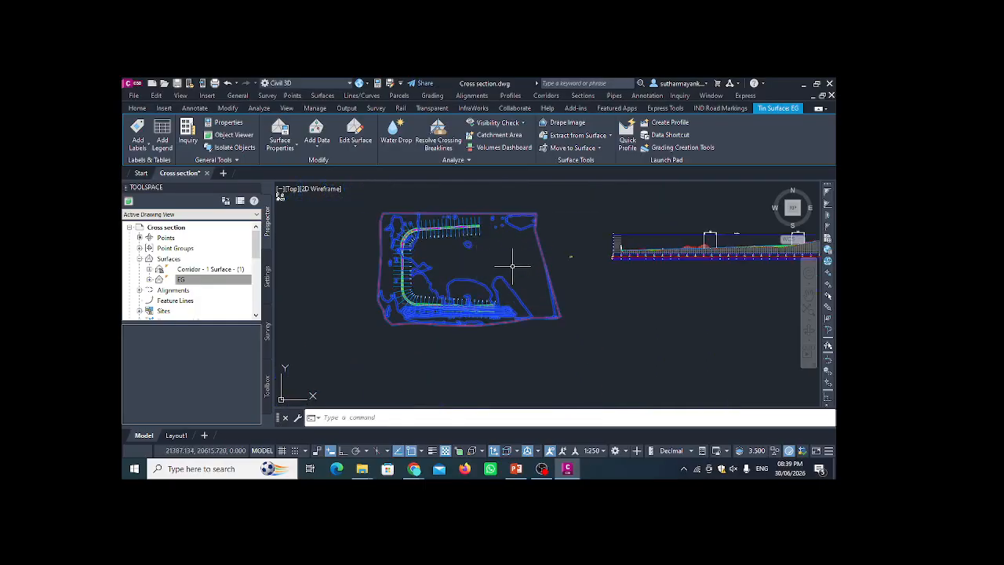
pyautogui.scroll(4, 404, 271)
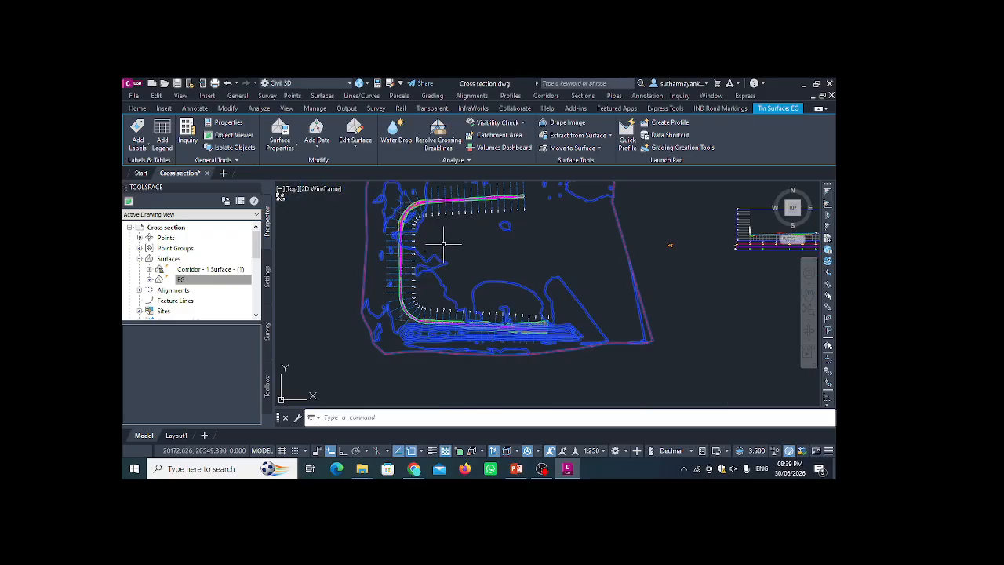
pyautogui.scroll(2, 448, 240)
pyautogui.moveTo(432, 231); pyautogui.dragTo(418, 281, button='middle')
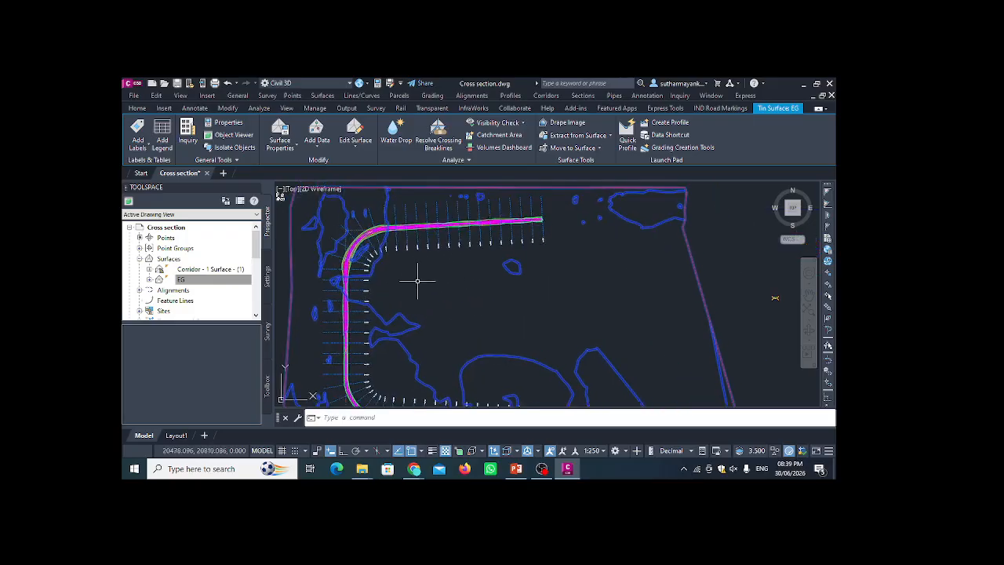
pyautogui.scroll(-2, 466, 254)
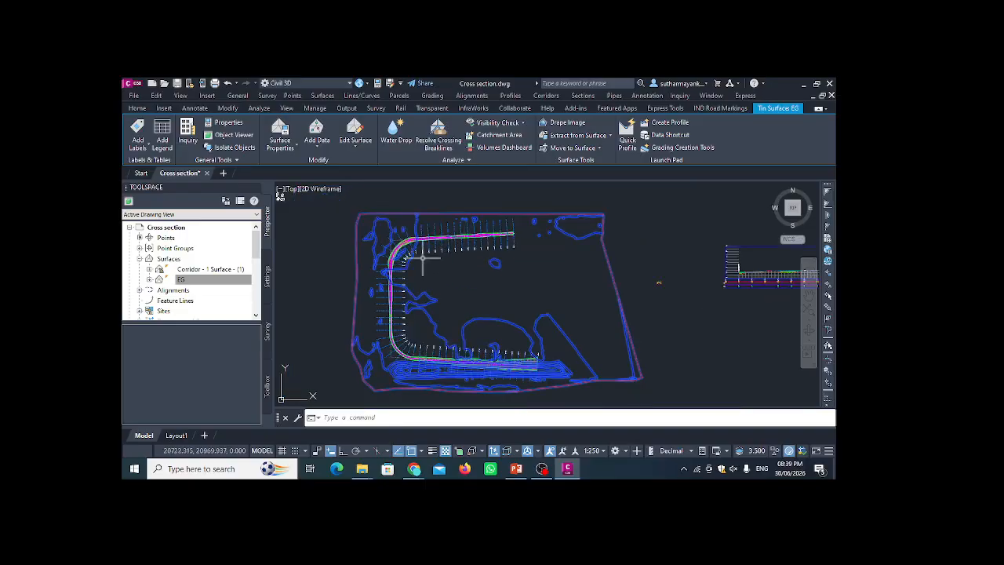
pyautogui.scroll(3, 440, 258)
pyautogui.scroll(4, 522, 319)
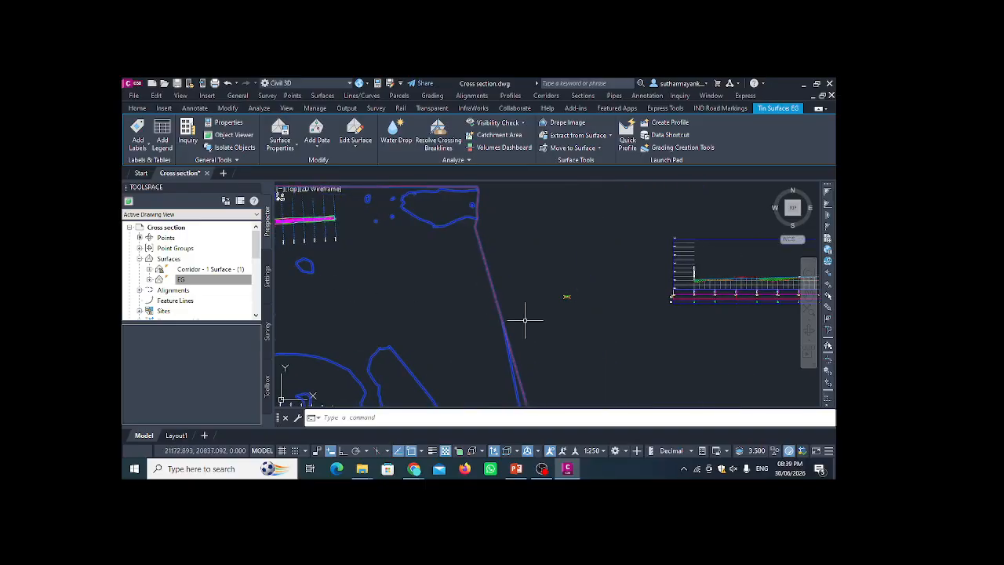
# Examine the start of the road's profile view, including its hatching, grid and data bands.
pyautogui.moveTo(552, 308); pyautogui.dragTo(417, 306, button='middle')
pyautogui.scroll(-5, 419, 298)
pyautogui.scroll(4, 475, 293)
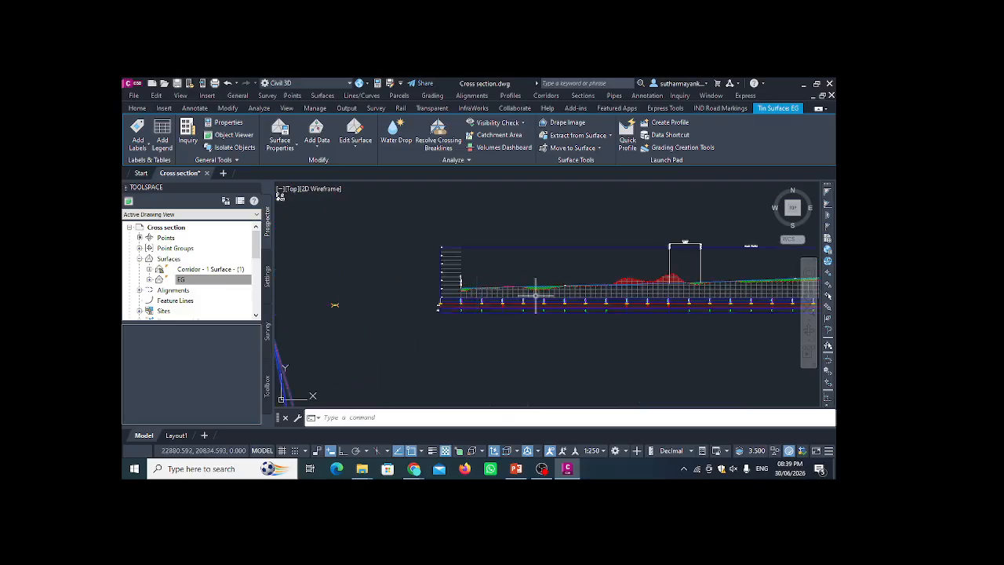
pyautogui.moveTo(585, 265)
pyautogui.mouseDown(button='middle')
pyautogui.moveTo(360, 258)
pyautogui.moveTo(404, 262)
pyautogui.mouseUp(button='middle')
pyautogui.scroll(-2, 406, 267)
pyautogui.scroll(2, 367, 267)
pyautogui.moveTo(453, 289); pyautogui.dragTo(423, 311, button='middle')
pyautogui.scroll(2, 383, 300)
pyautogui.scroll(4, 332, 291)
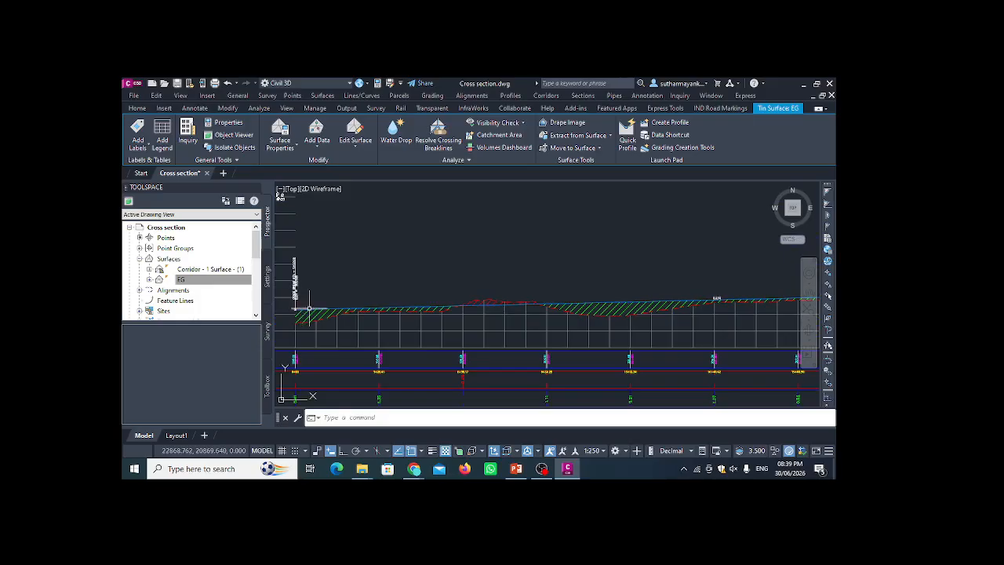
pyautogui.scroll(2, 336, 303)
pyautogui.moveTo(316, 322); pyautogui.dragTo(370, 291, button='middle')
pyautogui.scroll(-2, 417, 293)
pyautogui.scroll(-2, 414, 294)
pyautogui.scroll(-4, 342, 256)
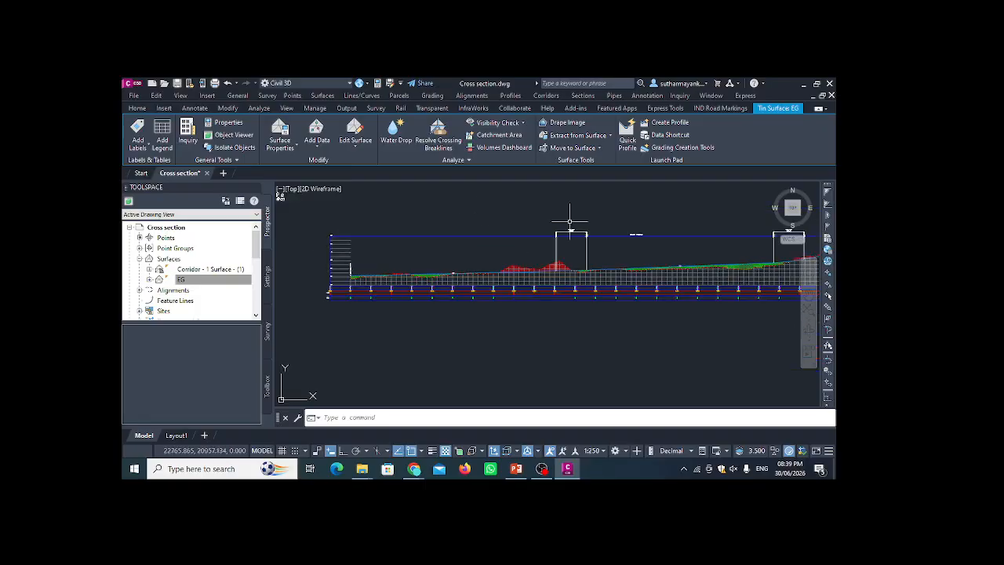
# Inspect the ROAD1 profile's title, cut and fill hatching and grade label, briefly selecting the ground line and clearing the selection.
pyautogui.scroll(6, 569, 222)
pyautogui.moveTo(717, 247); pyautogui.dragTo(631, 212, button='middle')
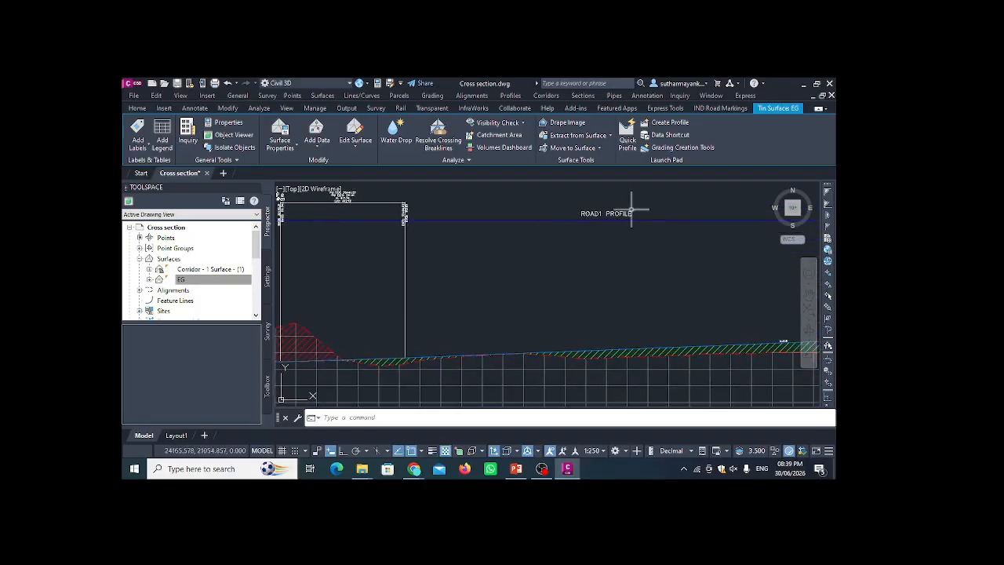
pyautogui.scroll(-2, 603, 224)
pyautogui.moveTo(495, 278); pyautogui.dragTo(637, 237, button='middle')
pyautogui.scroll(4, 284, 272)
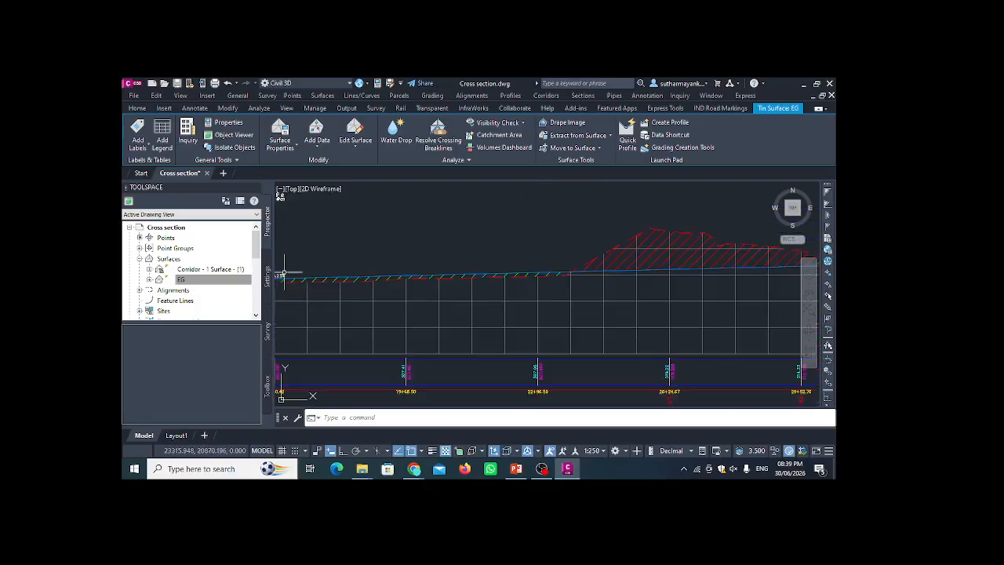
pyautogui.moveTo(284, 272); pyautogui.dragTo(414, 287, button='middle')
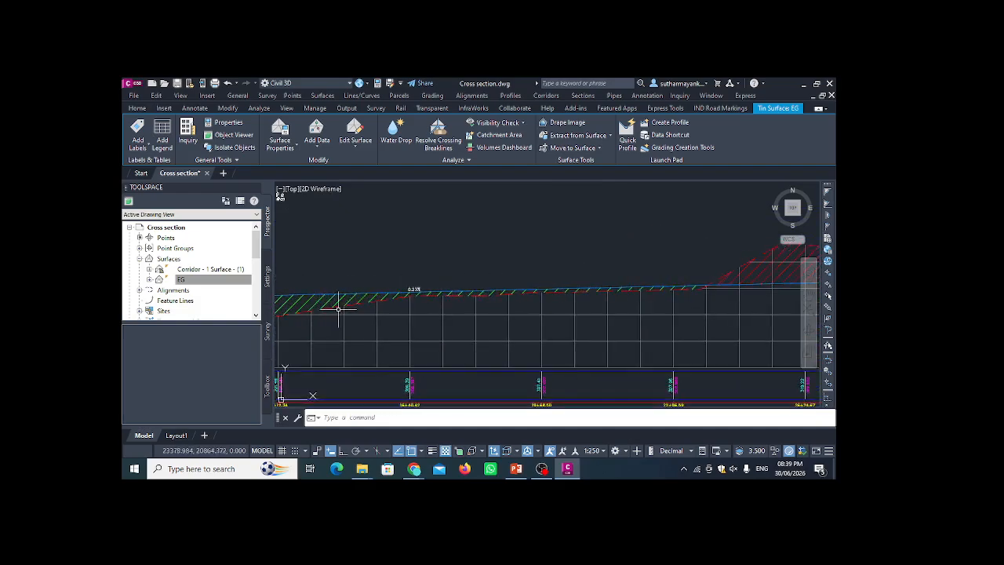
pyautogui.moveTo(339, 307); pyautogui.dragTo(443, 293, button='middle')
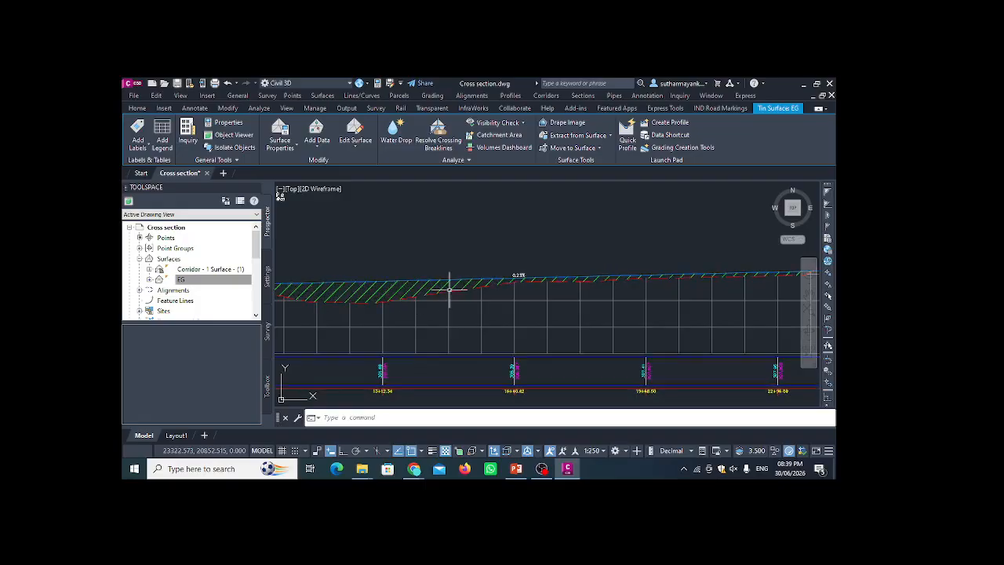
pyautogui.click(442, 317)
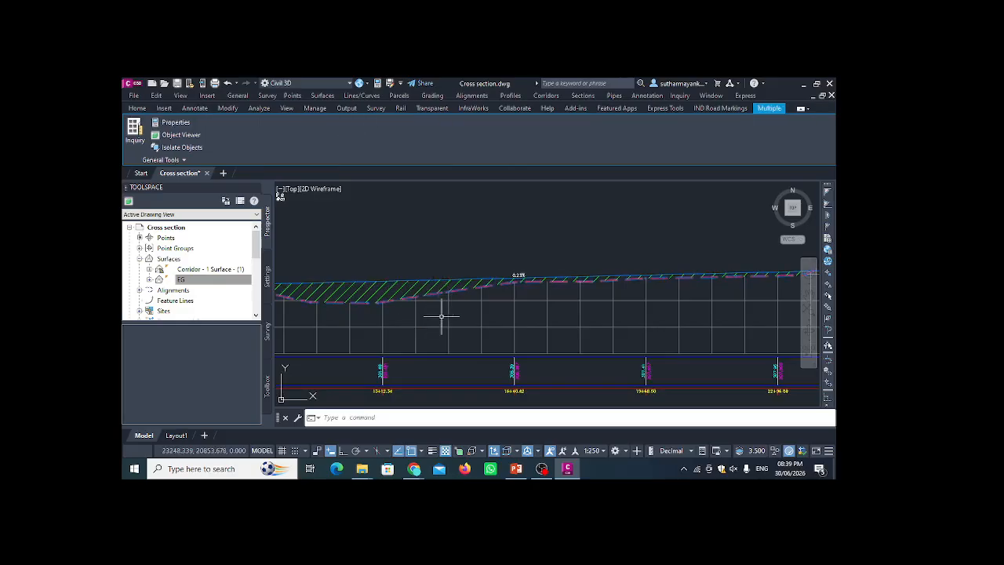
pyautogui.press('Escape')
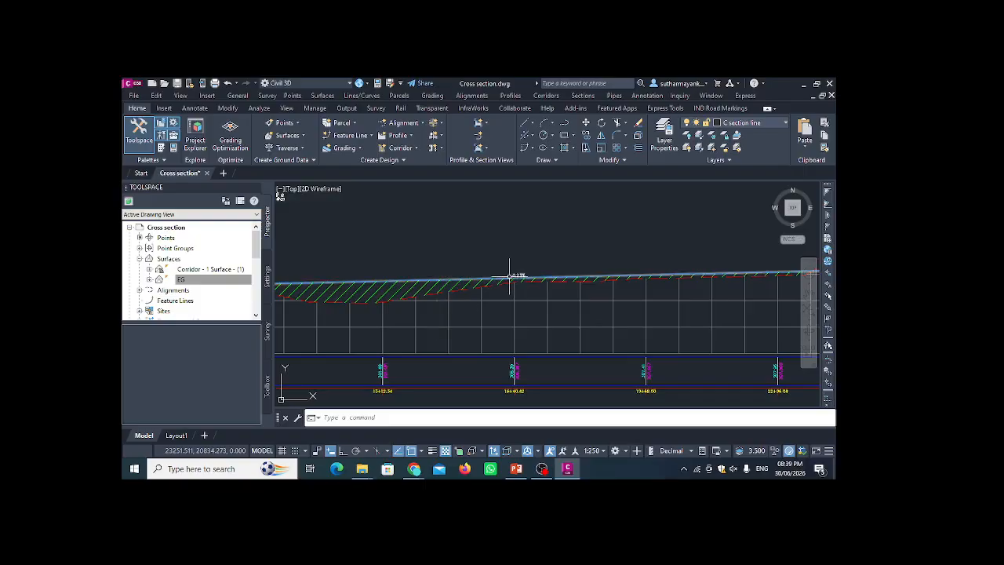
# Examine the cut and fill hatching between the ground line and design line along the first part of the ROAD1 profile.
pyautogui.scroll(-3, 446, 272)
pyautogui.scroll(5, 445, 272)
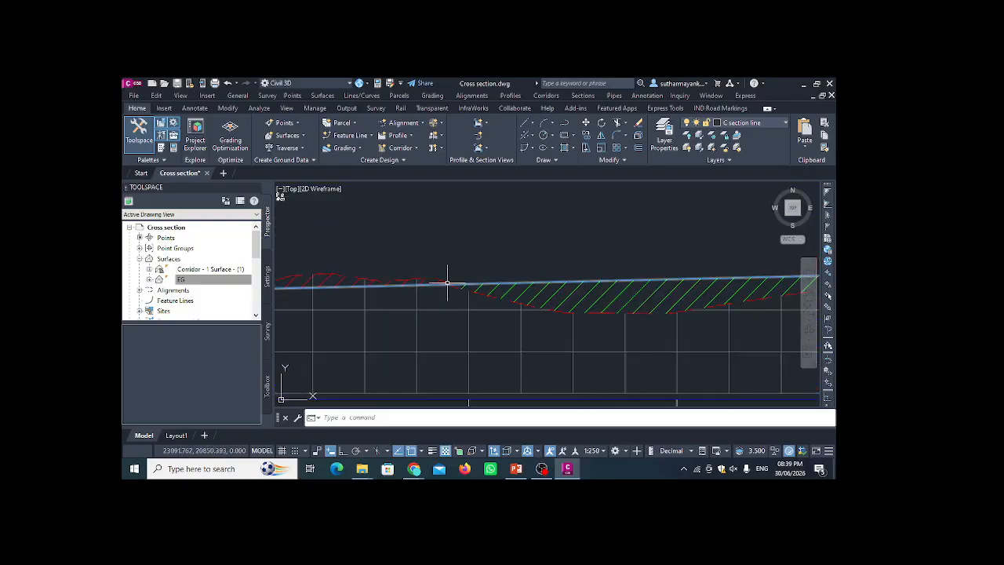
pyautogui.scroll(-3, 485, 285)
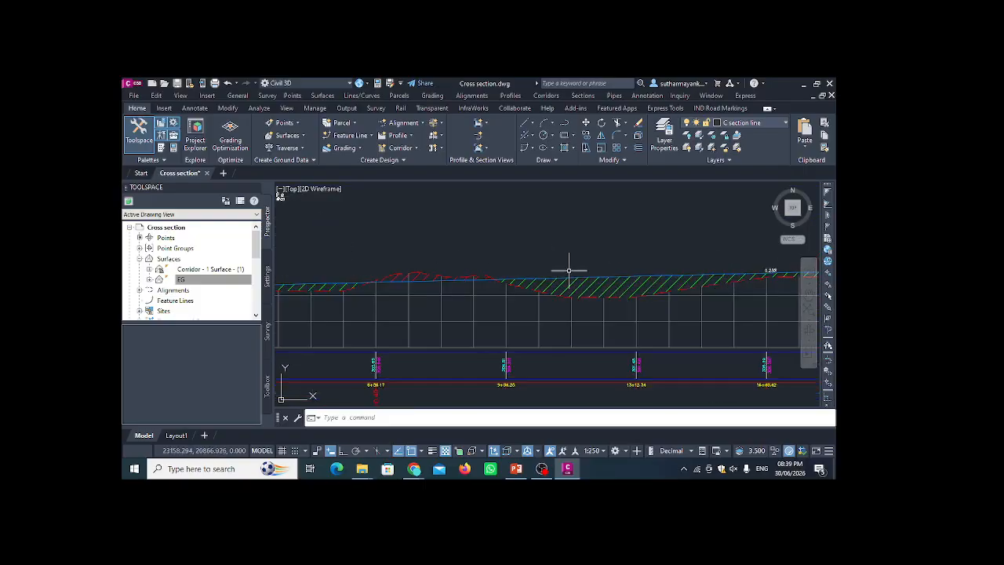
pyautogui.scroll(5, 476, 264)
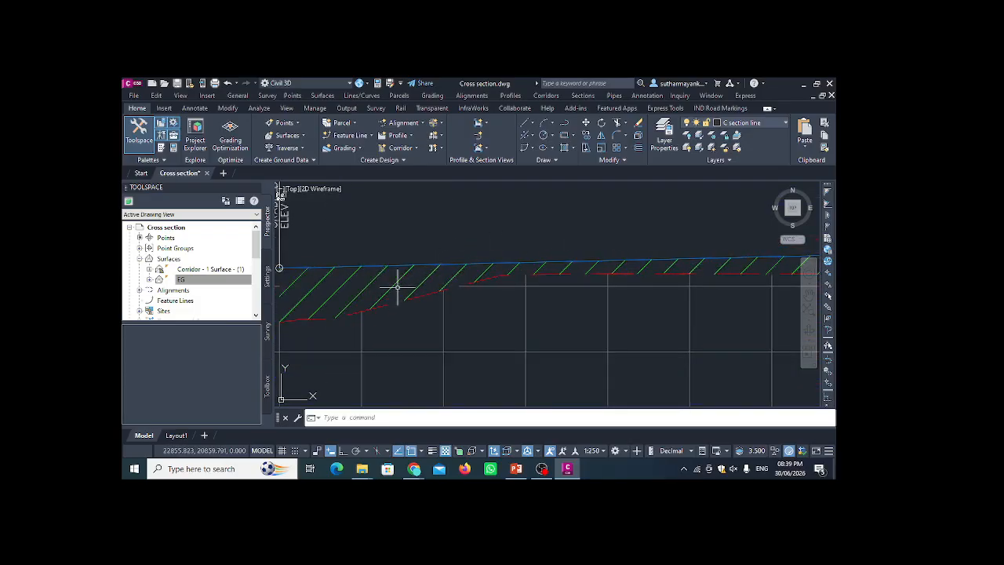
pyautogui.scroll(-3, 397, 287)
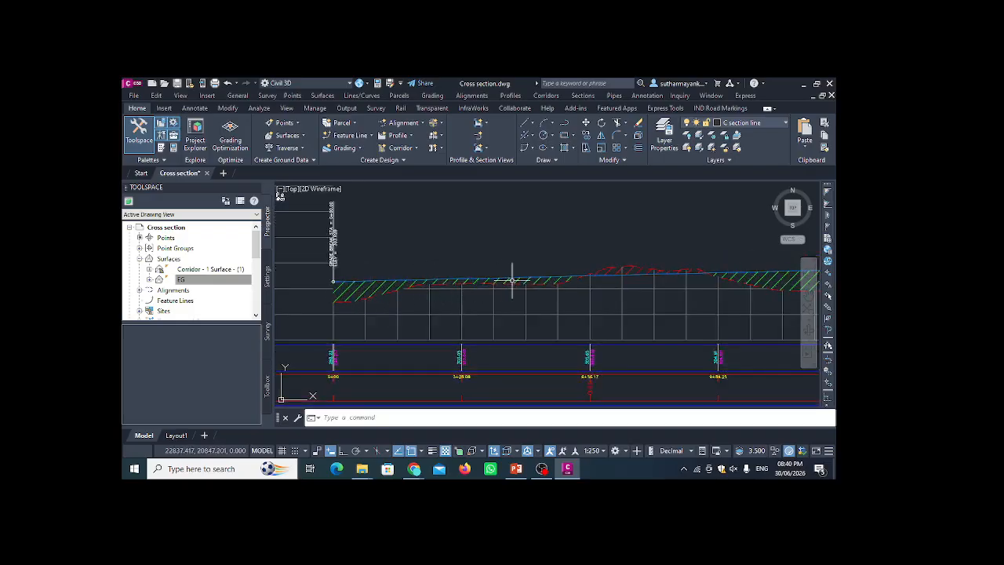
pyautogui.scroll(-2, 512, 280)
pyautogui.scroll(4, 603, 272)
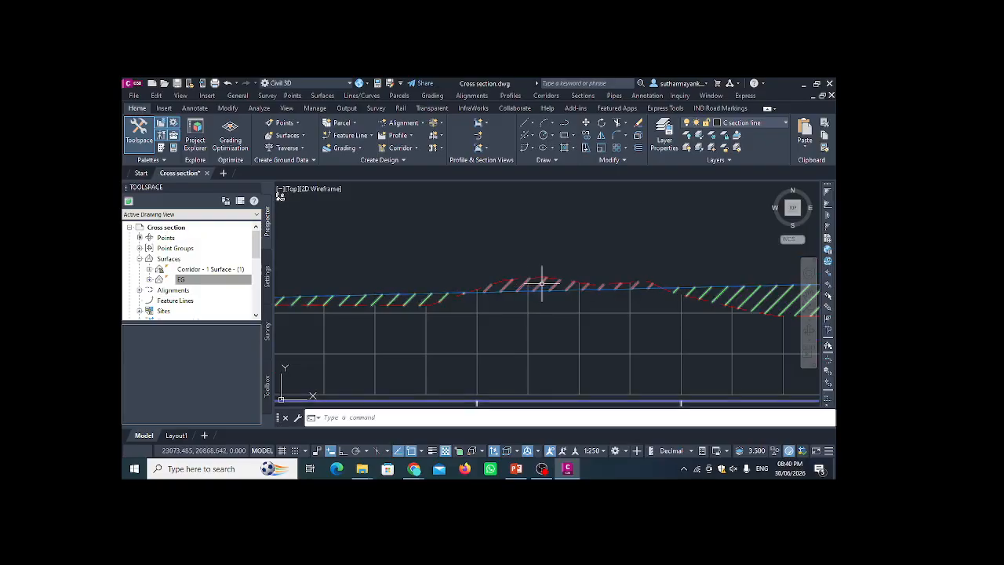
pyautogui.scroll(-3, 545, 281)
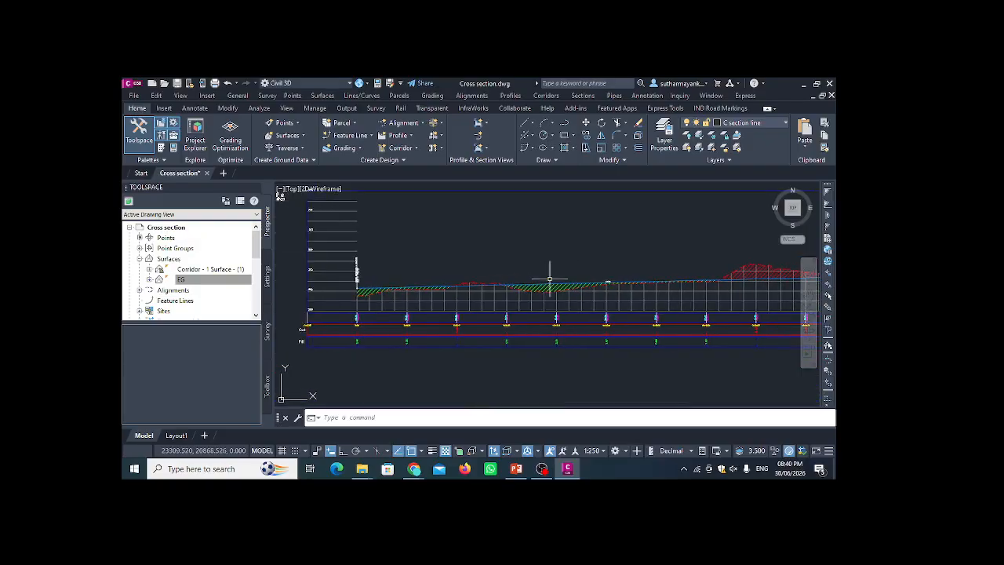
# Inspect the grade break label at the profile's start and the grade label farther along the design line.
pyautogui.scroll(3, 550, 278)
pyautogui.scroll(2, 410, 277)
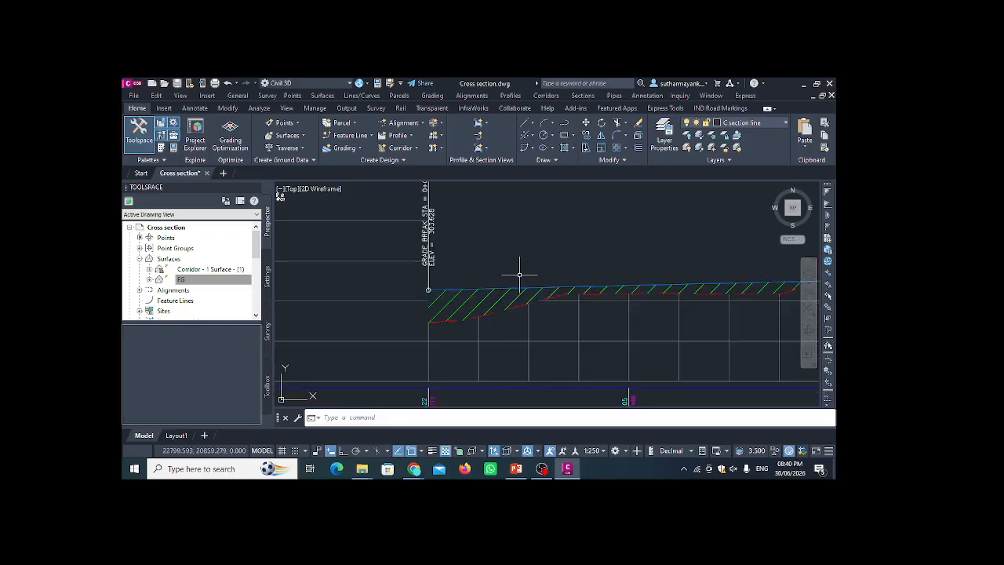
pyautogui.scroll(3, 486, 286)
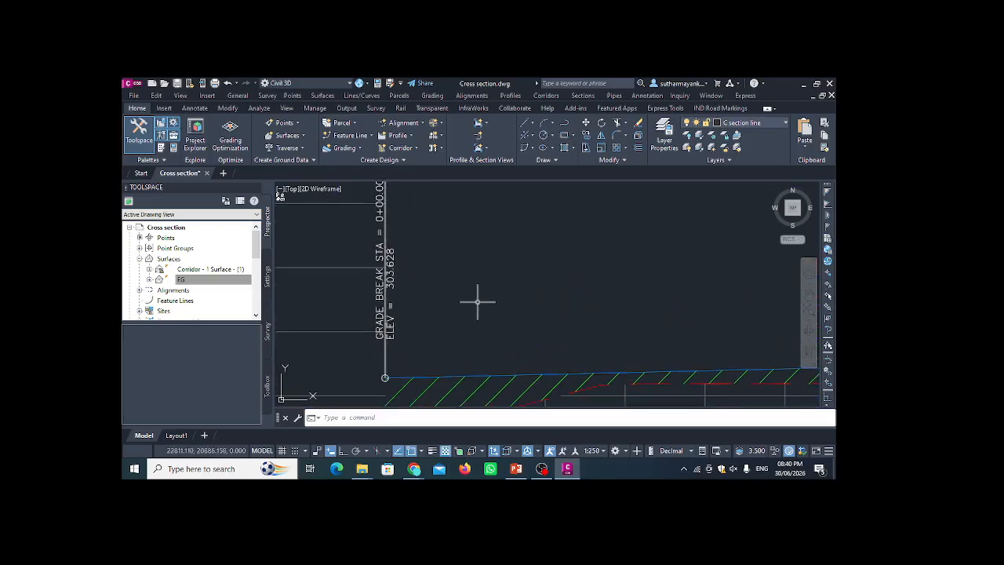
pyautogui.scroll(3, 430, 267)
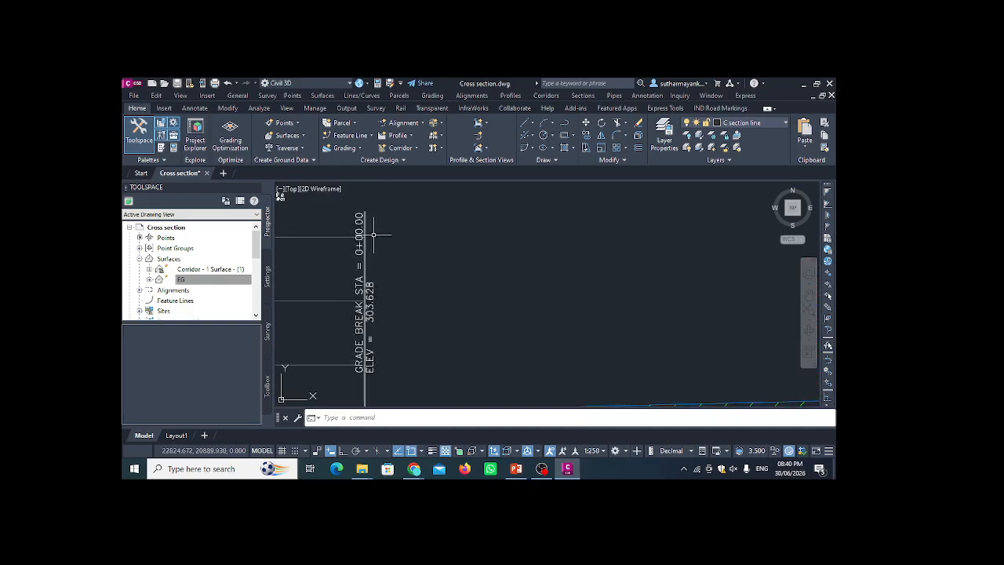
pyautogui.scroll(-4, 349, 267)
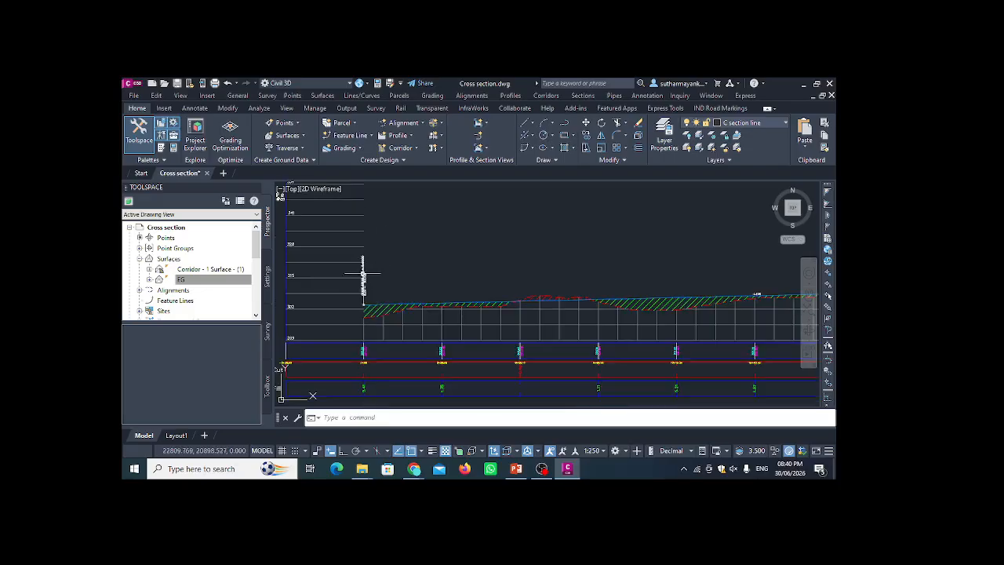
pyautogui.scroll(1, 528, 287)
pyautogui.moveTo(529, 287); pyautogui.dragTo(291, 293, button='middle')
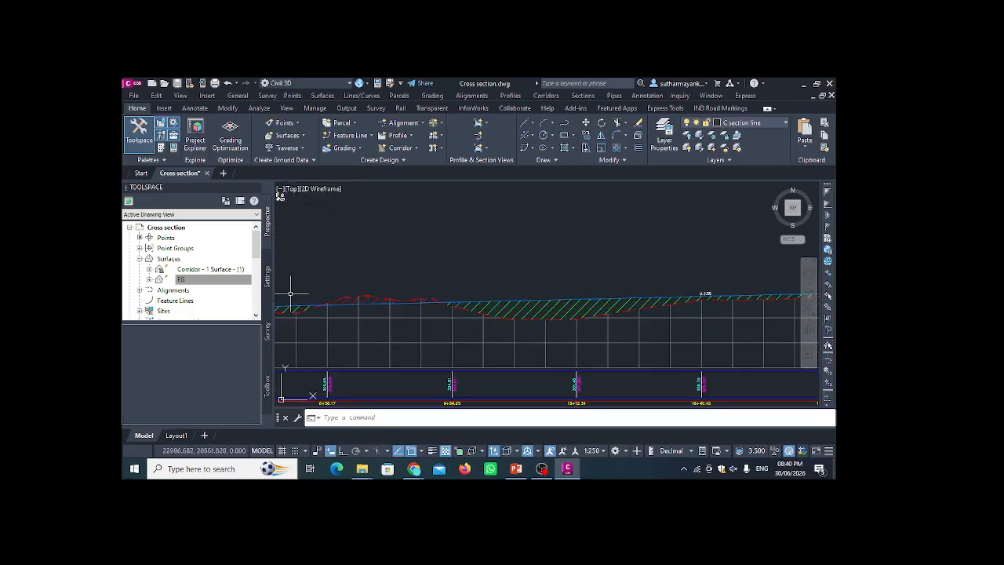
pyautogui.moveTo(634, 301); pyautogui.dragTo(369, 305, button='middle')
pyautogui.scroll(4, 468, 303)
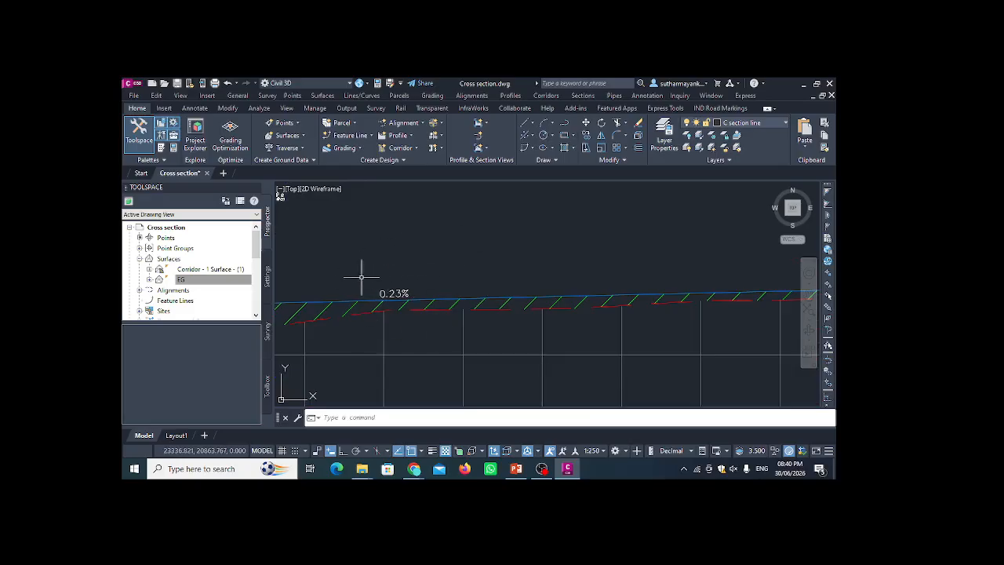
pyautogui.scroll(-2, 413, 296)
pyautogui.moveTo(579, 301); pyautogui.dragTo(291, 305, button='middle')
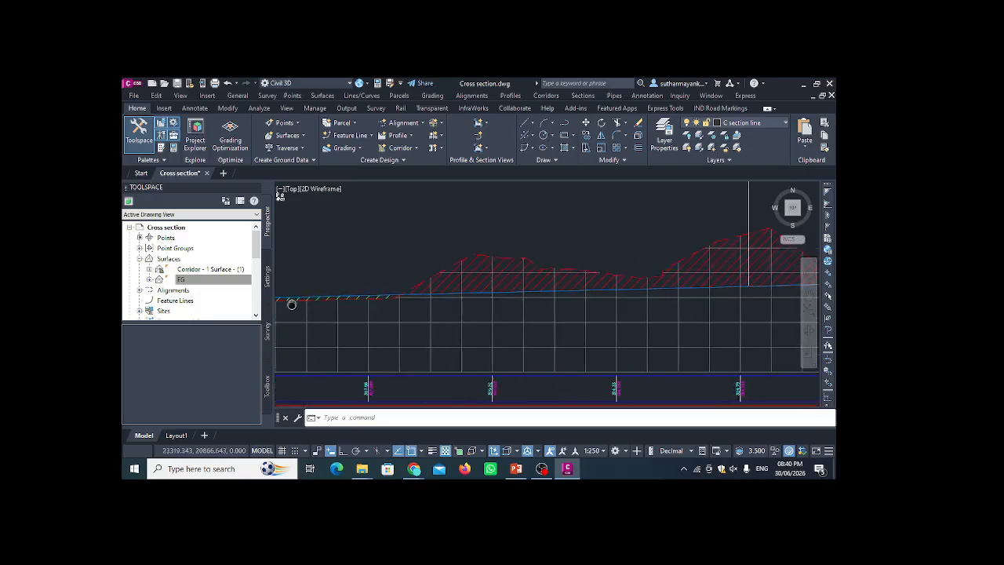
# Inspect the PVI, K, curve length and curve start and end labels of the first vertical curve, and locate the second curve.
pyautogui.scroll(-5, 358, 314)
pyautogui.scroll(5, 515, 200)
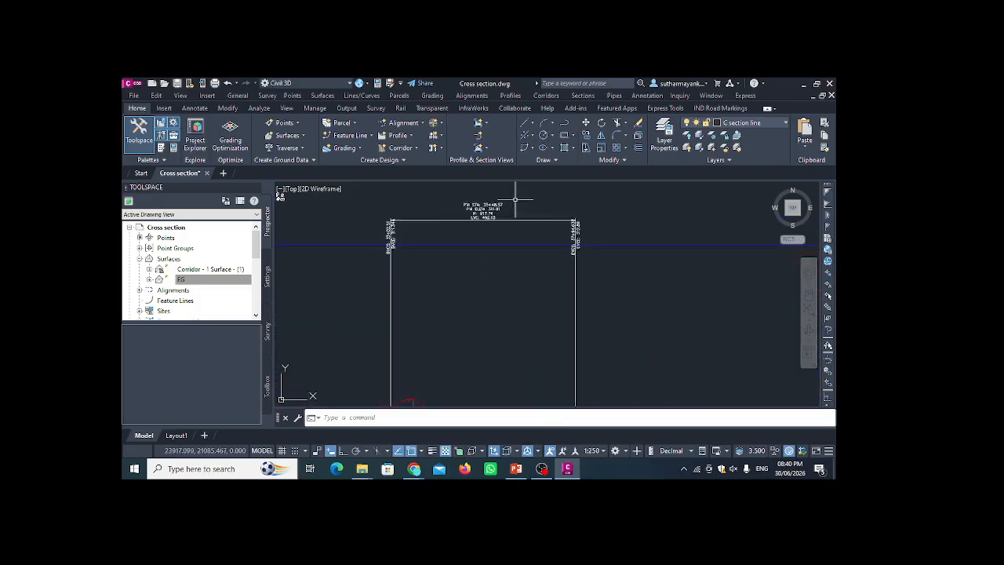
pyautogui.scroll(3, 515, 200)
pyautogui.scroll(-6, 502, 215)
pyautogui.scroll(1, 490, 233)
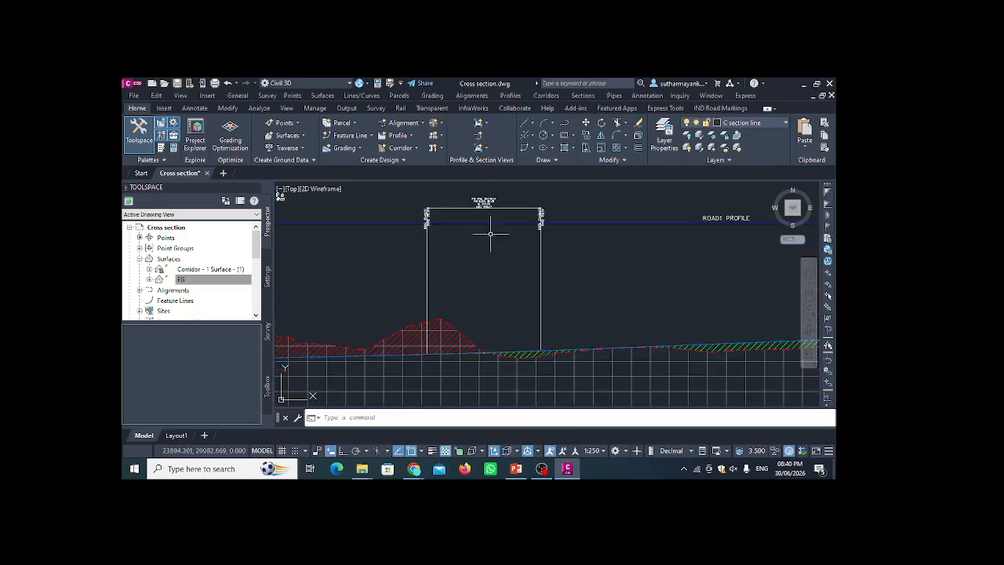
pyautogui.scroll(5, 490, 233)
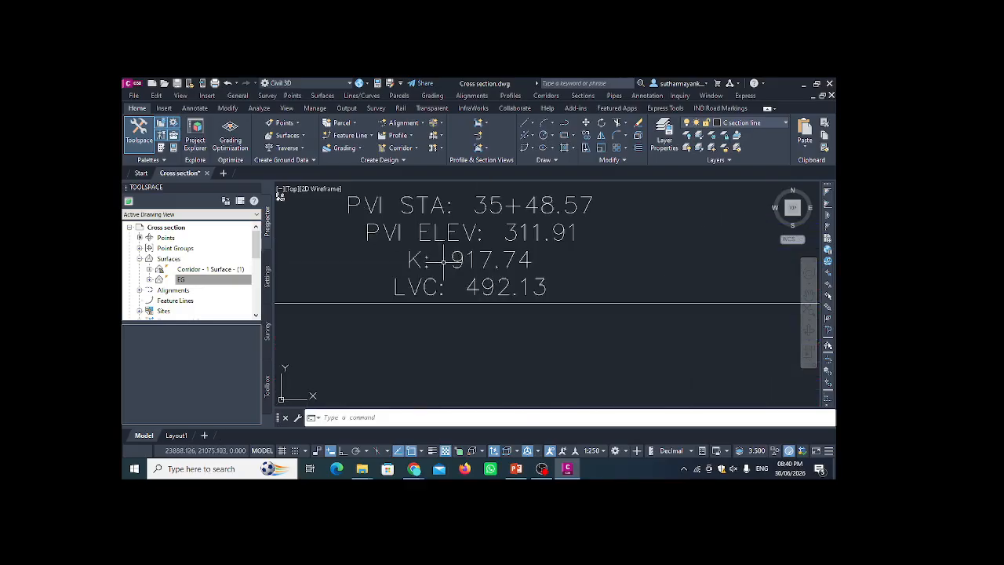
pyautogui.scroll(-5, 449, 249)
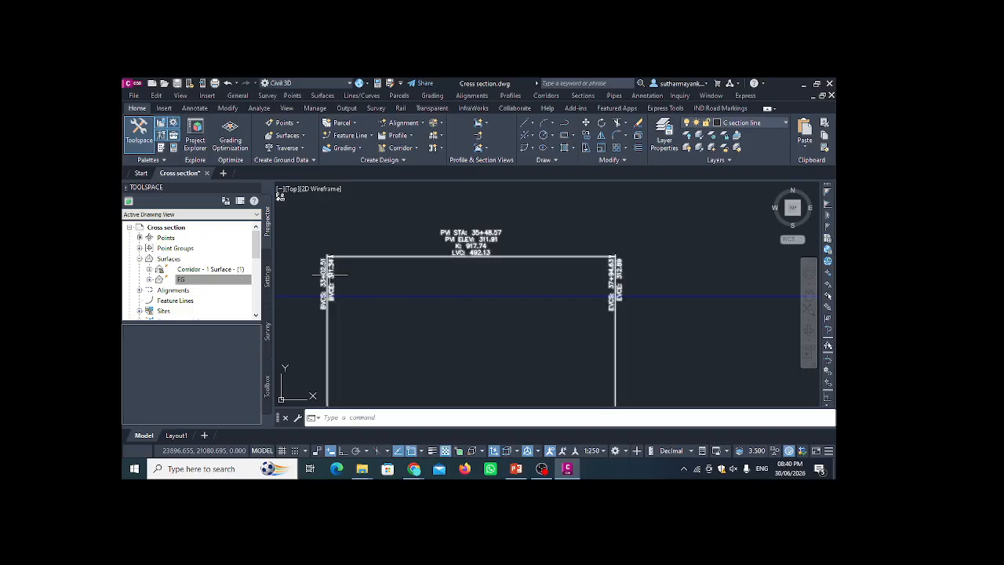
pyautogui.scroll(-3, 392, 282)
pyautogui.moveTo(488, 314); pyautogui.dragTo(429, 304, button='middle')
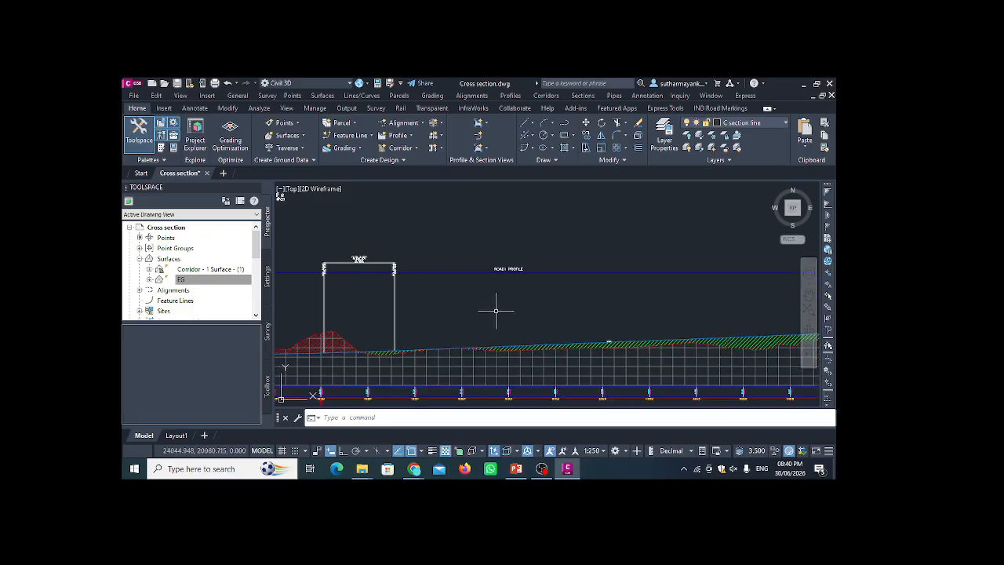
pyautogui.moveTo(520, 313); pyautogui.dragTo(381, 286, button='middle')
pyautogui.scroll(-2, 593, 269)
pyautogui.scroll(-4, 596, 283)
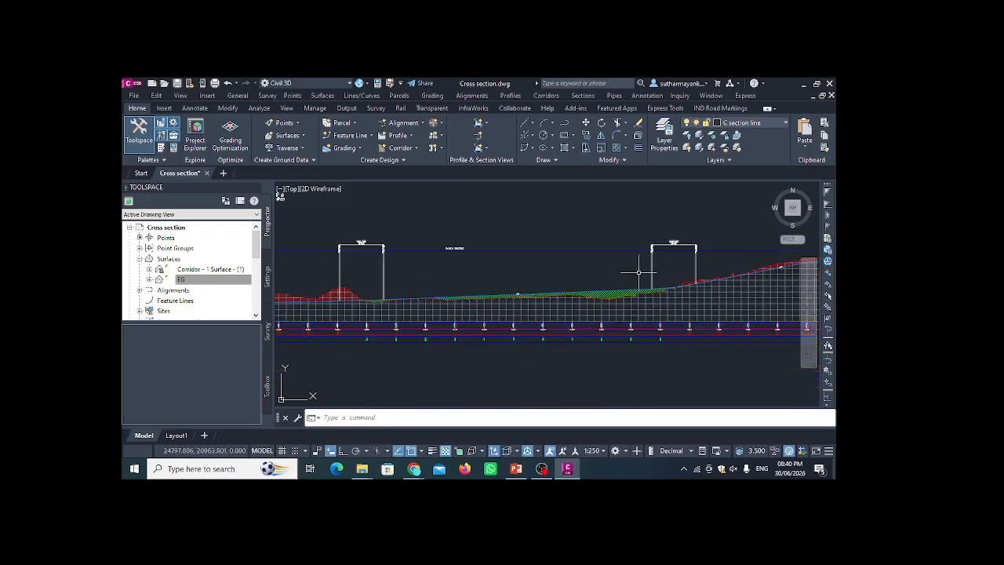
# Read the paired elevation values and the station label at 0+00 in the profile view's data band.
pyautogui.scroll(6, 385, 290)
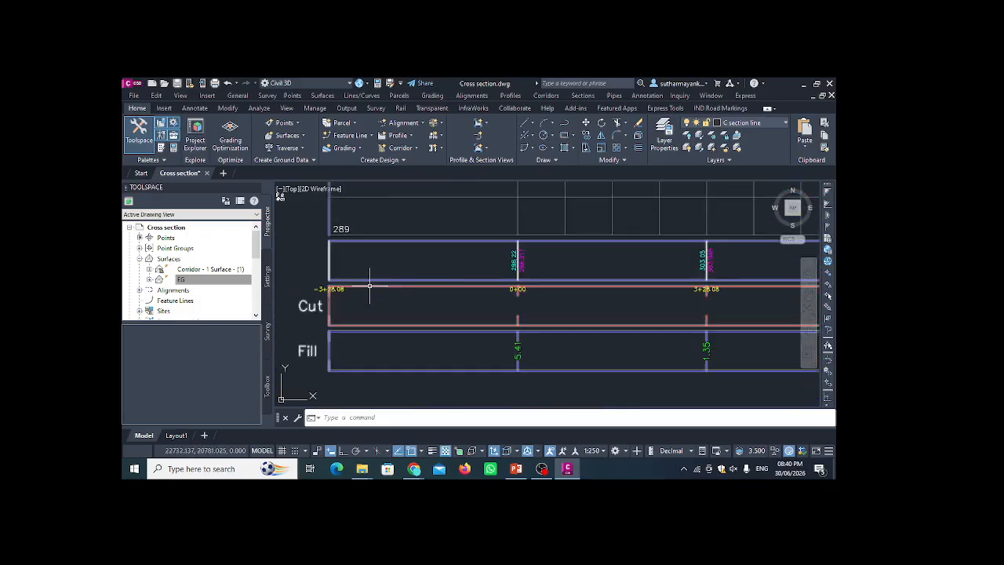
pyautogui.moveTo(486, 265); pyautogui.dragTo(410, 283, button='middle')
pyautogui.scroll(2, 394, 284)
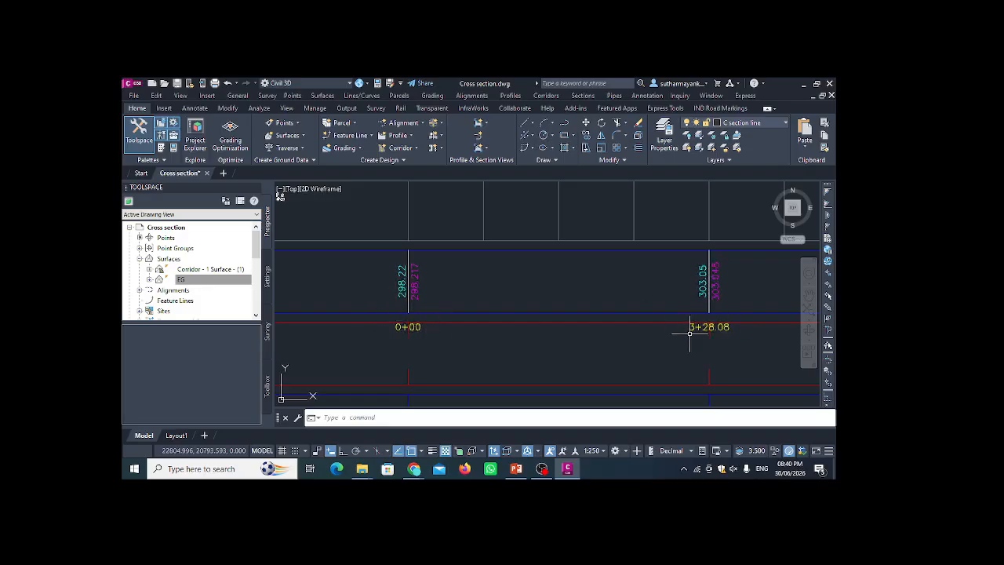
pyautogui.scroll(2, 420, 288)
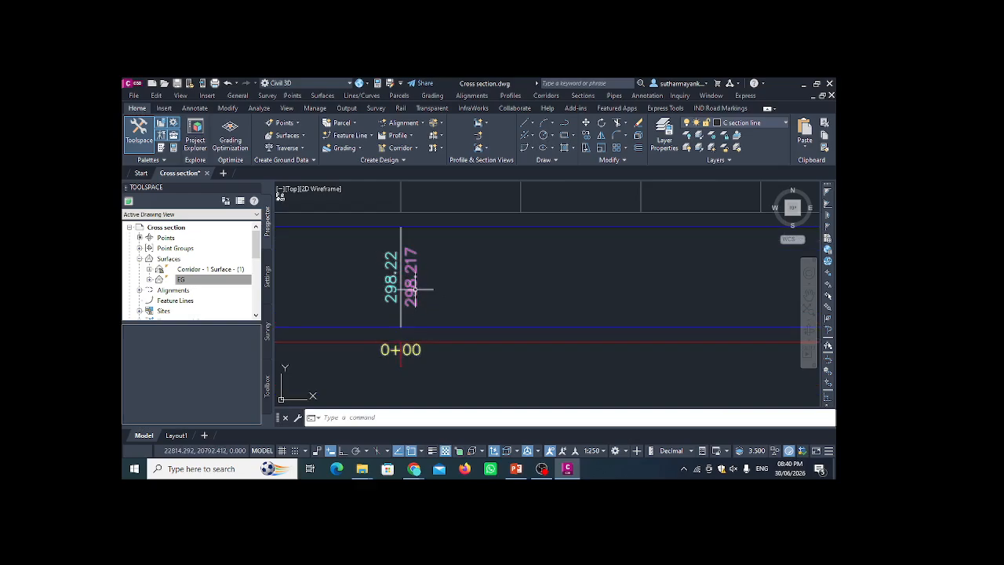
pyautogui.scroll(-2, 510, 302)
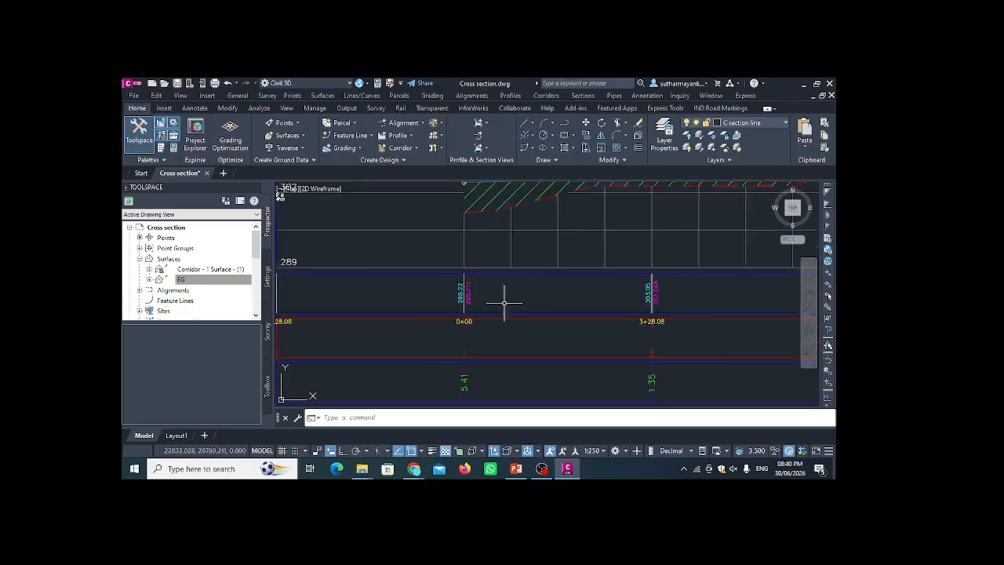
pyautogui.scroll(2, 480, 297)
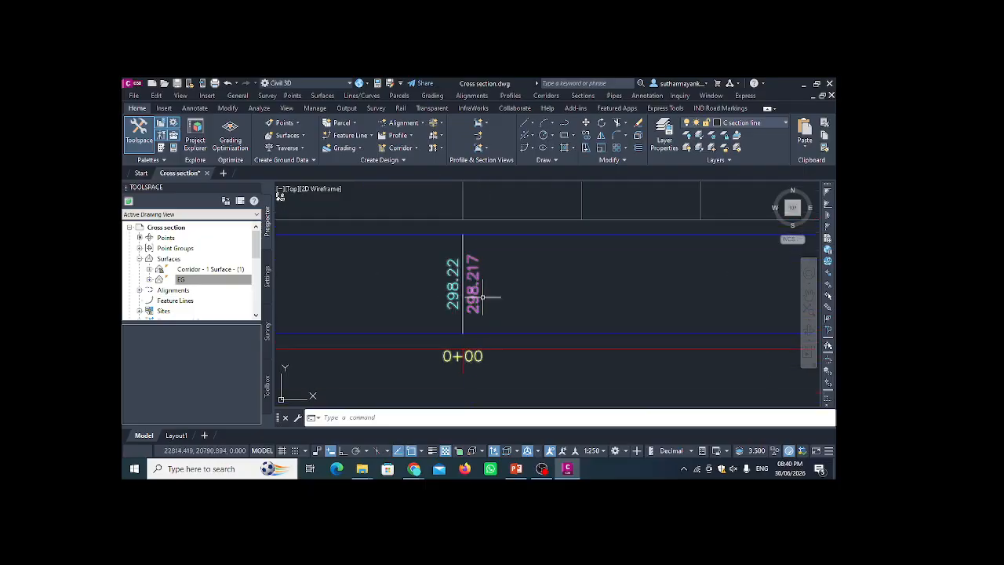
pyautogui.scroll(-4, 480, 300)
pyautogui.scroll(-2, 495, 301)
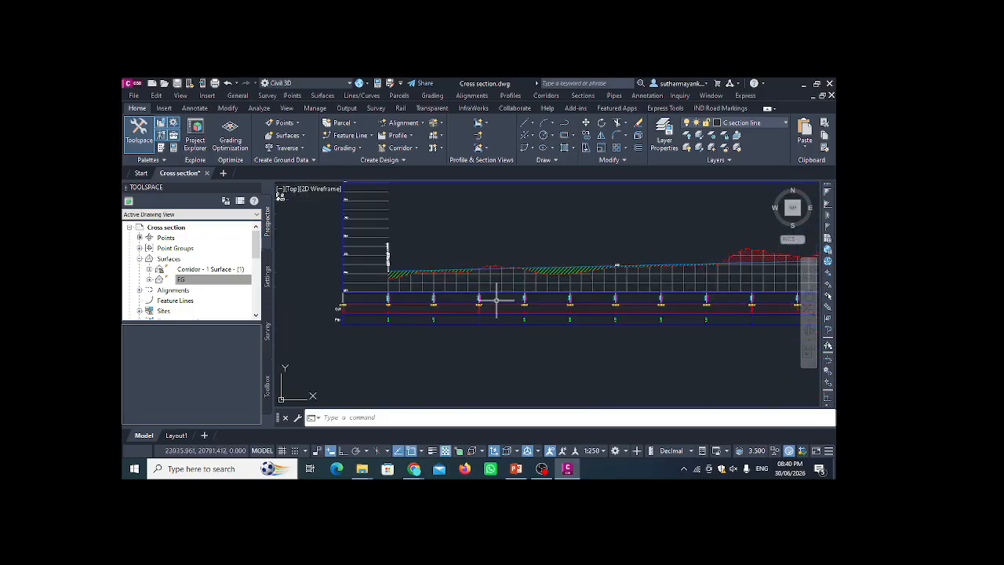
# Examine the Cut and Fill bands below the profile, from their titles at the start along the following stations.
pyautogui.scroll(2, 397, 304)
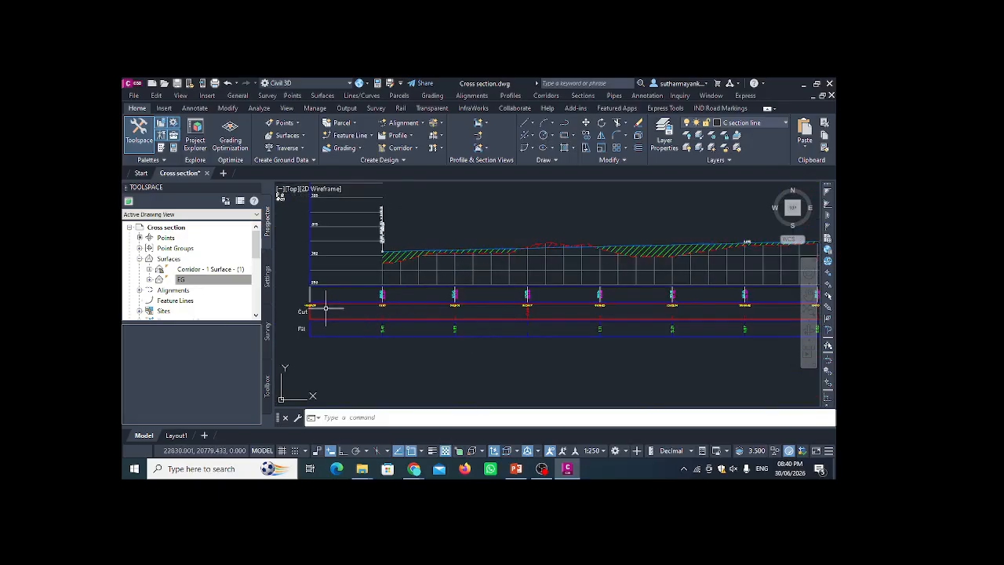
pyautogui.scroll(4, 420, 304)
pyautogui.scroll(-2, 386, 342)
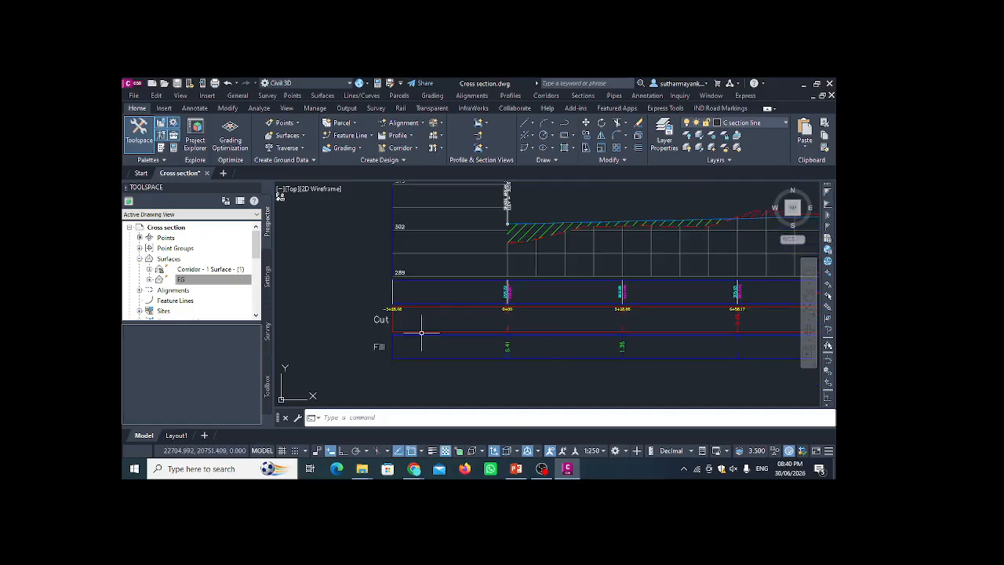
pyautogui.scroll(2, 550, 342)
pyautogui.moveTo(494, 335); pyautogui.dragTo(399, 338, button='middle')
pyautogui.scroll(-1, 398, 337)
pyautogui.scroll(-2, 574, 317)
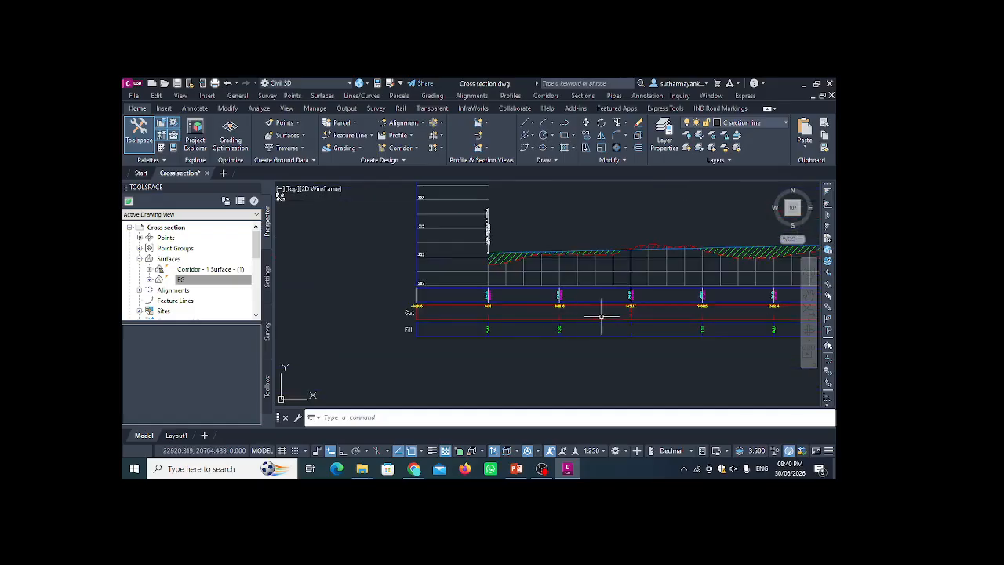
pyautogui.moveTo(627, 316); pyautogui.dragTo(390, 314, button='middle')
pyautogui.scroll(2, 523, 319)
pyautogui.scroll(-3, 377, 292)
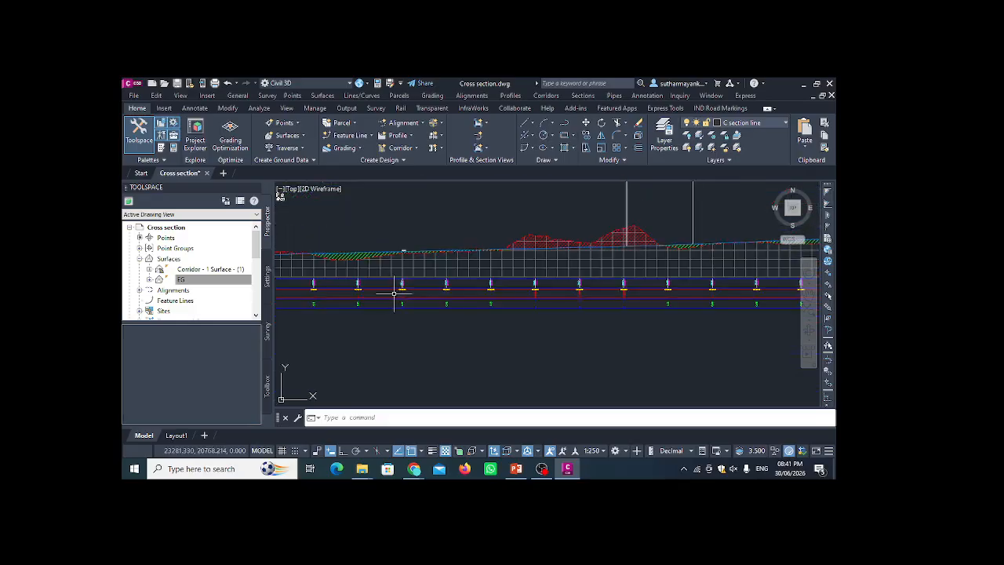
# Compare the cut depths around station 26+24.67 and beyond with the fill depths at the preceding stations.
pyautogui.scroll(3, 527, 287)
pyautogui.moveTo(564, 298); pyautogui.dragTo(423, 330, button='middle')
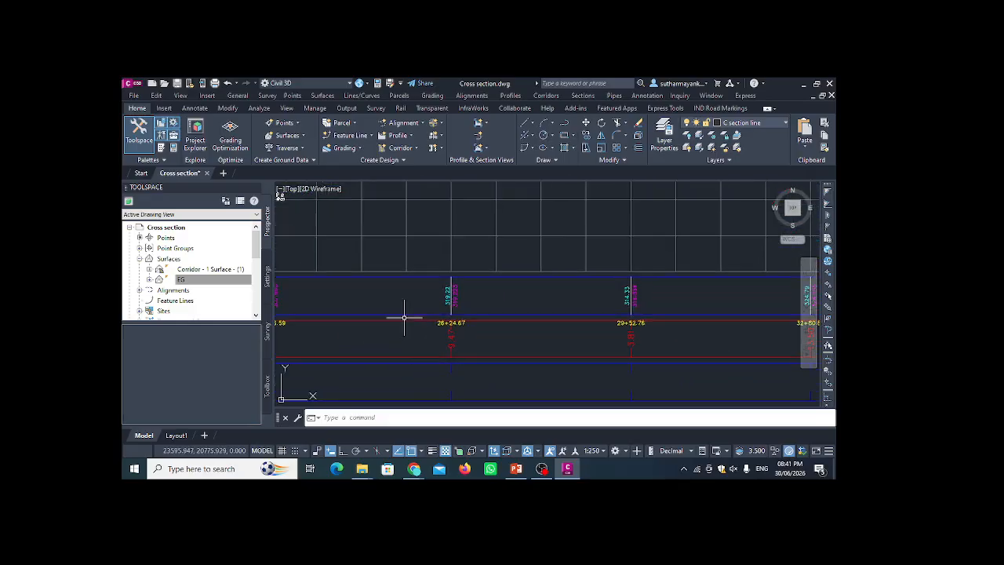
pyautogui.scroll(-2, 402, 318)
pyautogui.scroll(2, 433, 332)
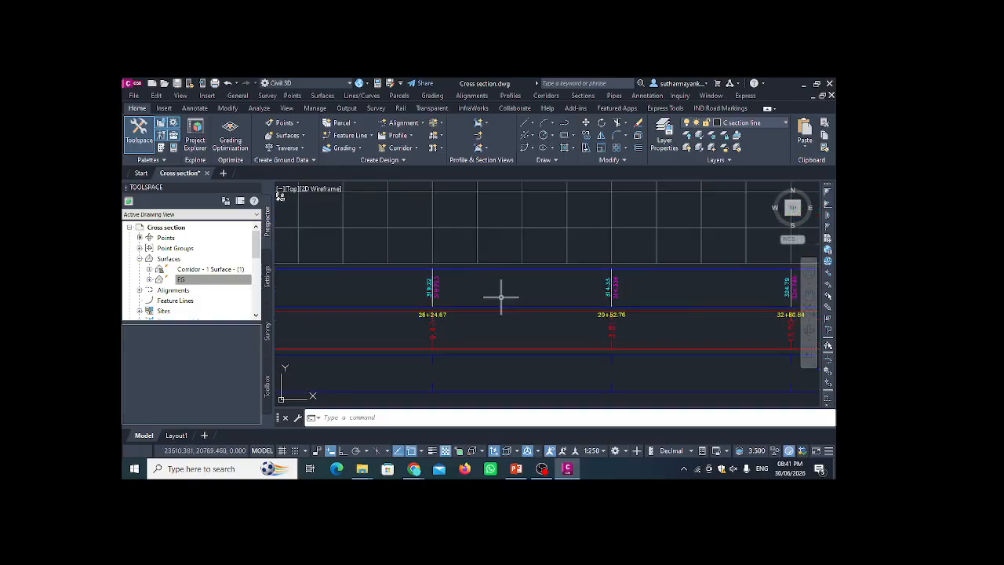
pyautogui.scroll(-3, 497, 293)
pyautogui.scroll(4, 440, 314)
pyautogui.scroll(-2, 390, 303)
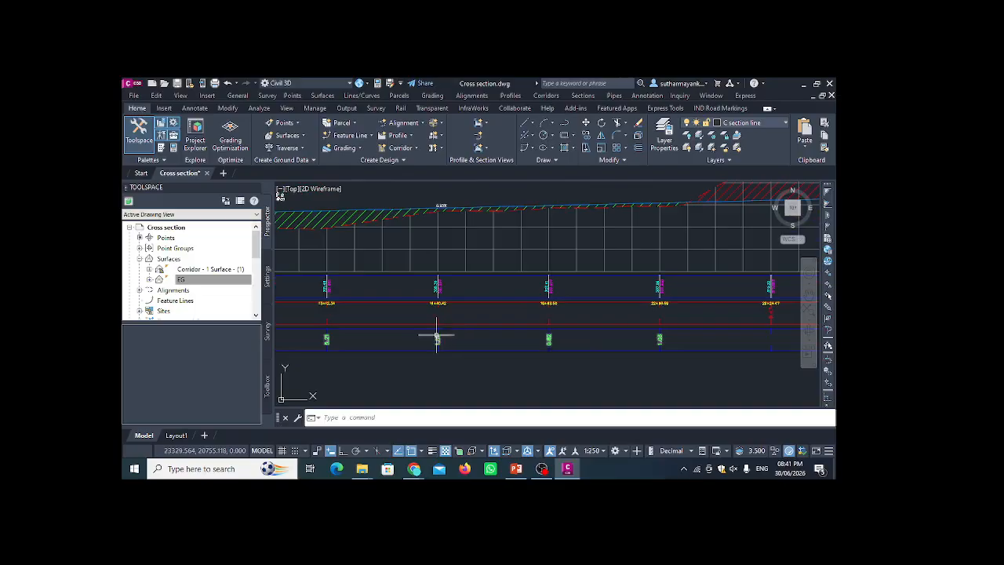
pyautogui.scroll(3, 419, 339)
pyautogui.scroll(-5, 459, 343)
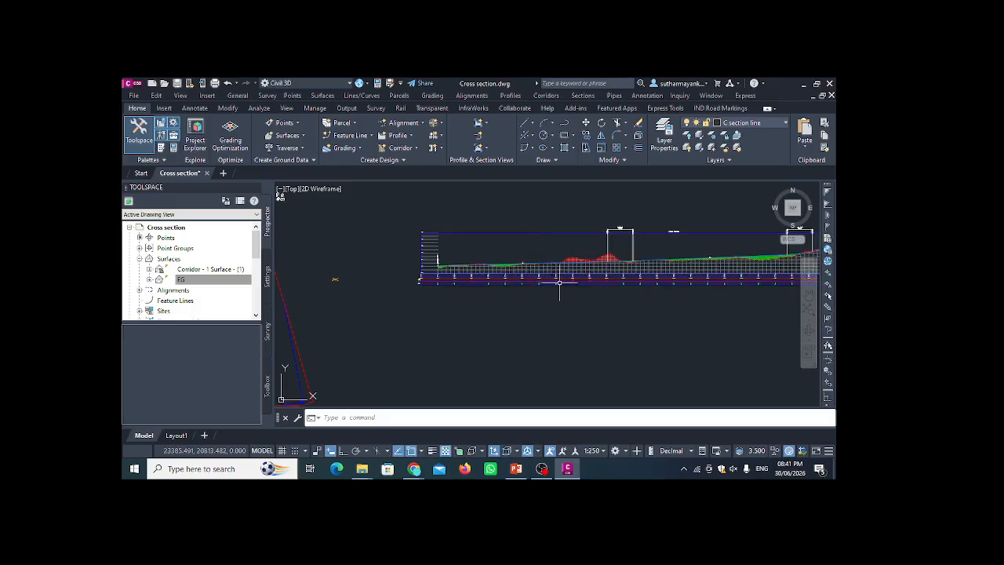
# Locate the road assembly beside the profile view and examine its centreline marker and the crossfall labels of the lanes on both sides.
pyautogui.scroll(-2, 549, 286)
pyautogui.scroll(4, 538, 284)
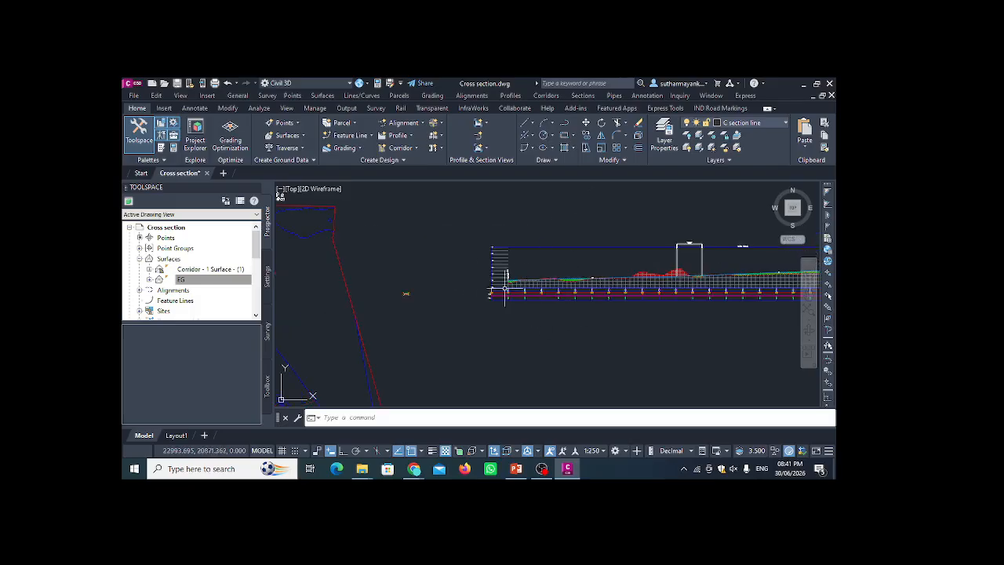
pyautogui.scroll(8, 385, 284)
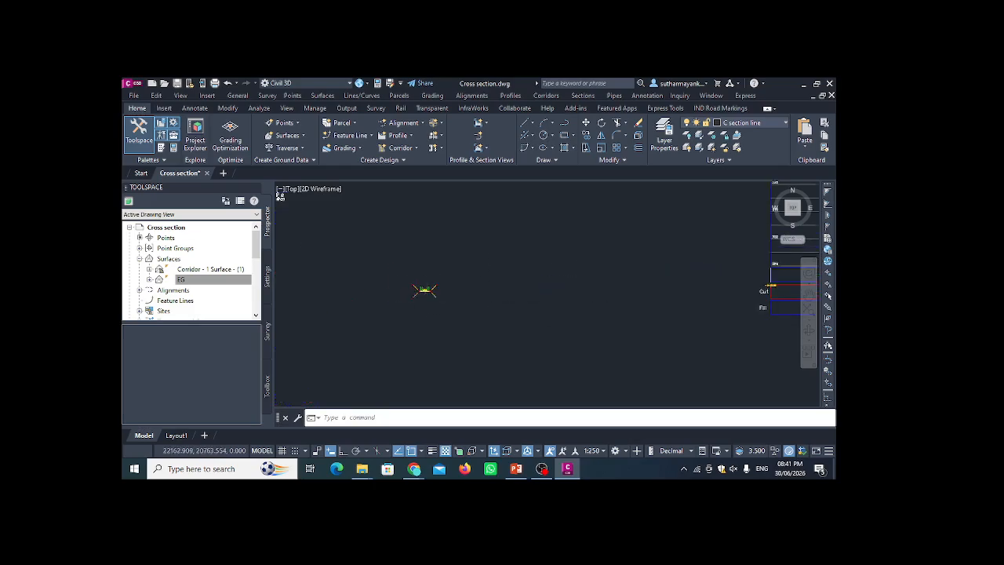
pyautogui.scroll(1, 380, 282)
pyautogui.scroll(3, 518, 306)
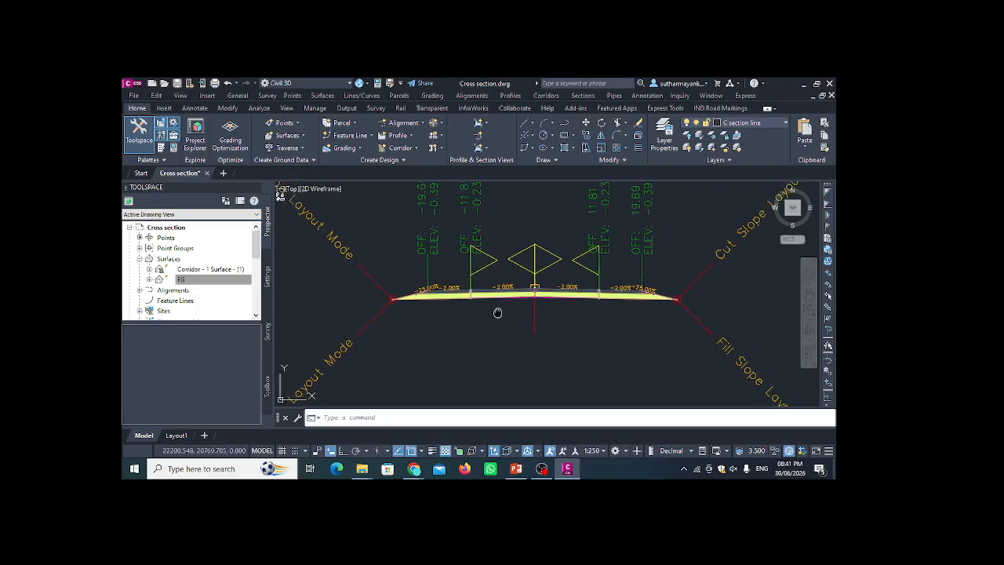
pyautogui.scroll(-3, 437, 291)
pyautogui.scroll(5, 520, 287)
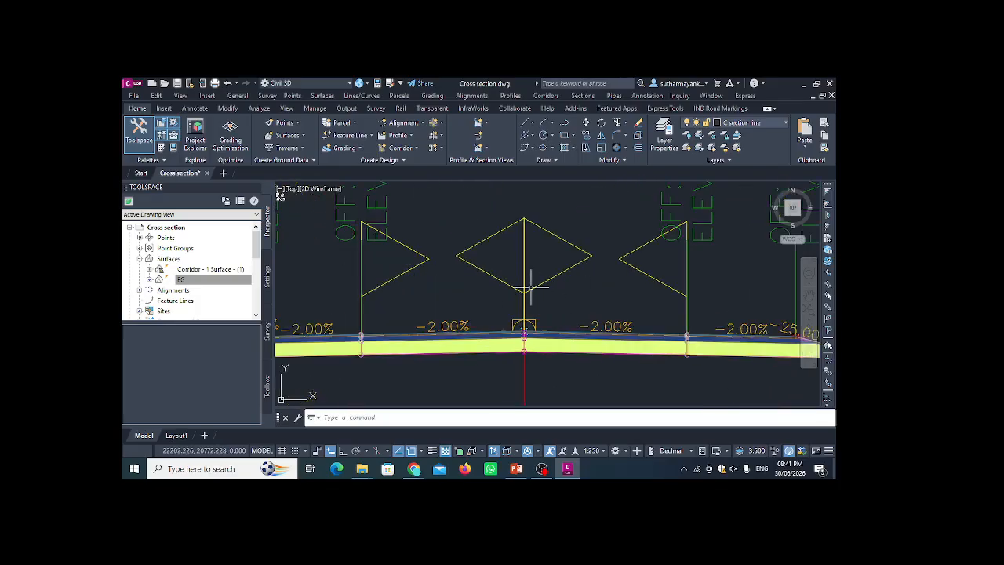
pyautogui.scroll(-3, 510, 273)
pyautogui.scroll(2, 514, 298)
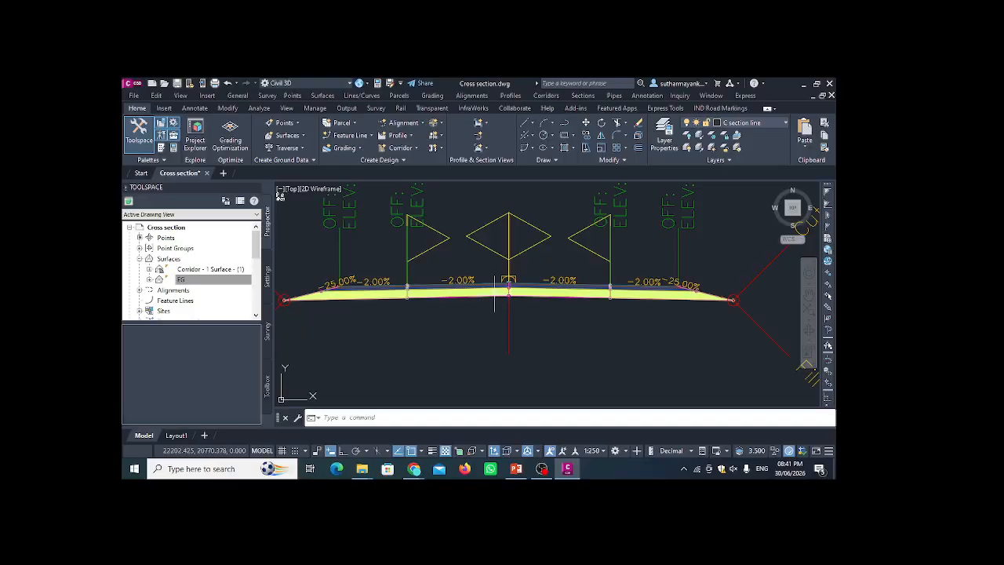
# Inspect the assembly's pavement layers, lane and shoulder slopes, and the outer edge where the cut and fill links attach.
pyautogui.scroll(4, 563, 278)
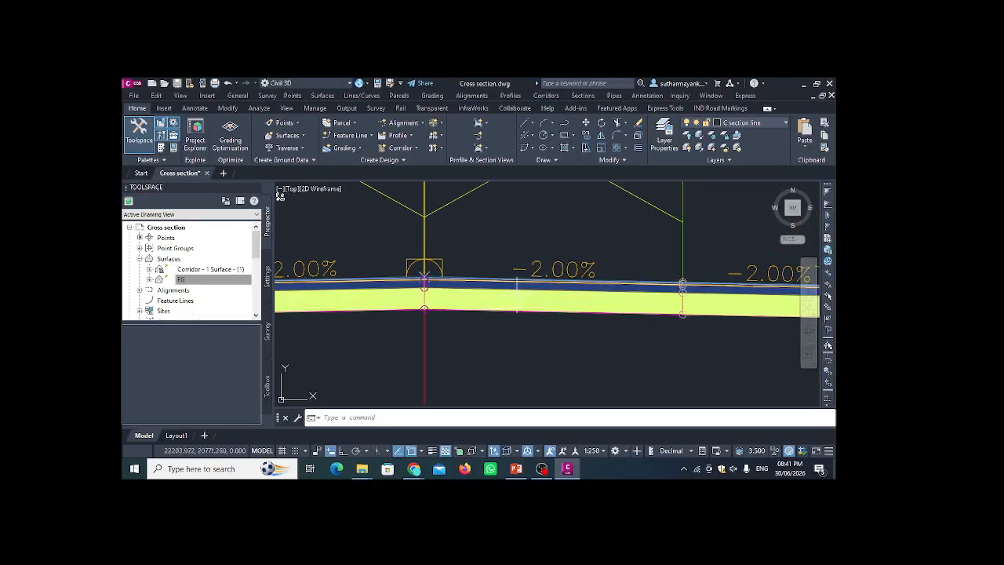
pyautogui.scroll(-4, 516, 284)
pyautogui.scroll(5, 541, 297)
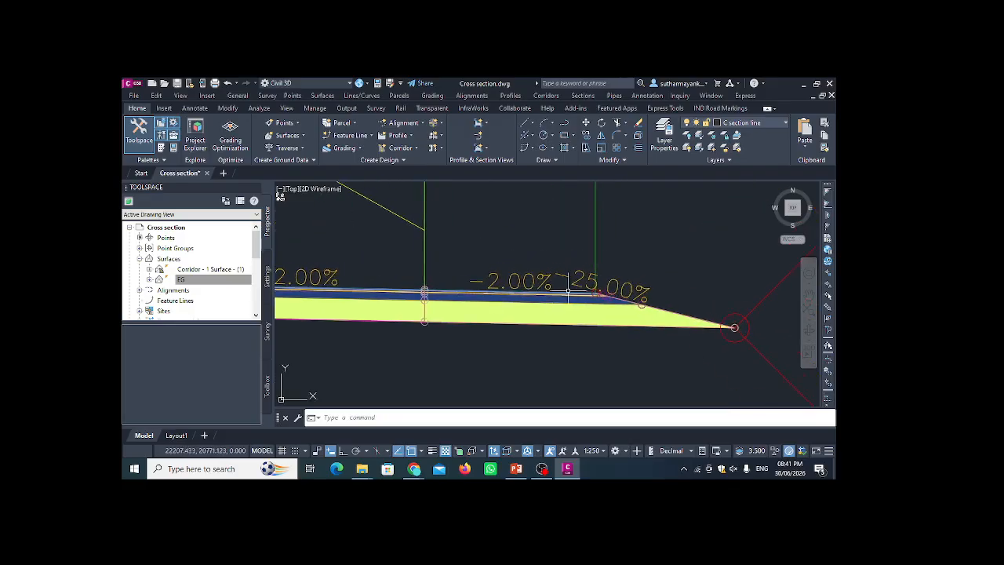
pyautogui.scroll(-4, 565, 289)
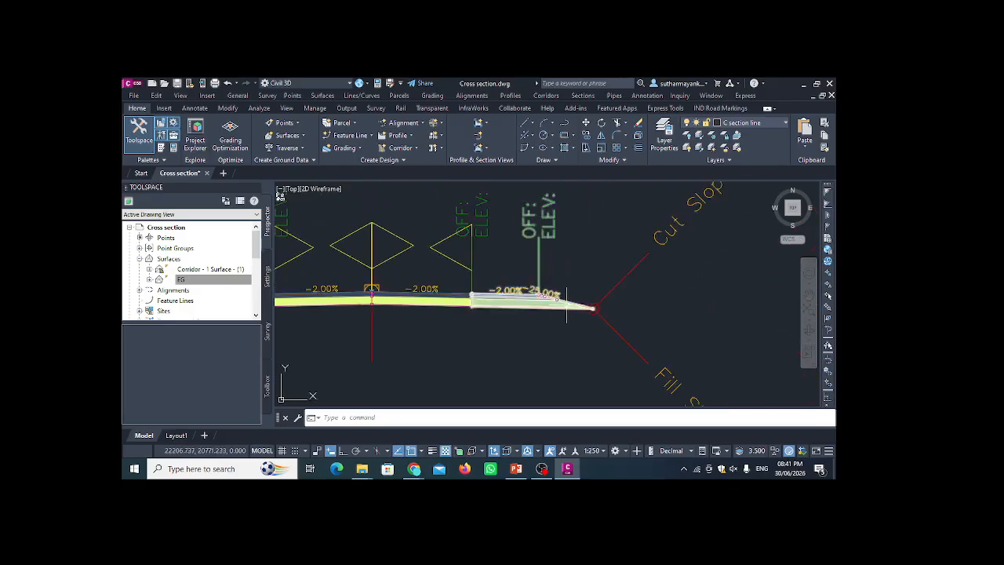
pyautogui.scroll(-3, 565, 287)
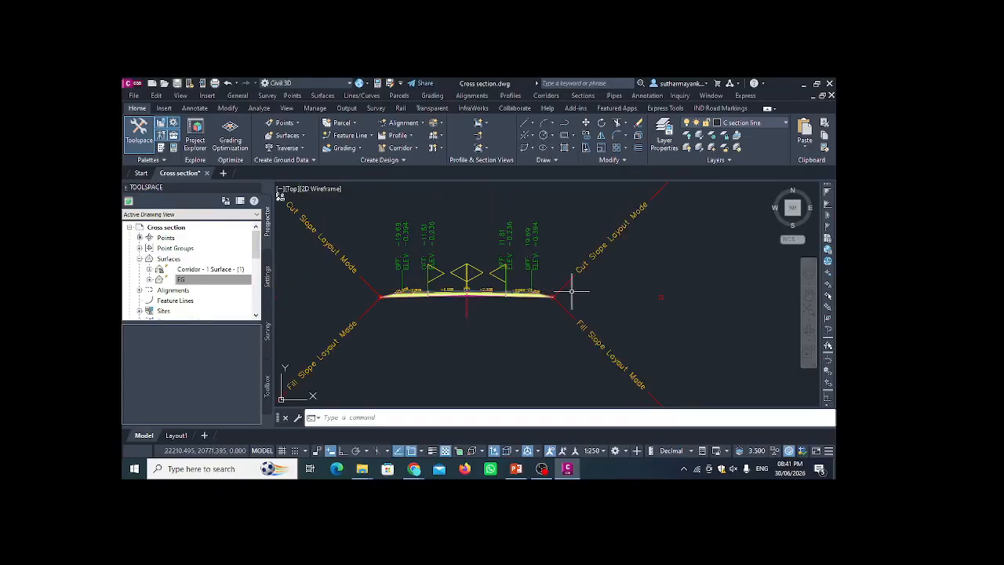
pyautogui.scroll(-3, 672, 343)
pyautogui.scroll(3, 610, 264)
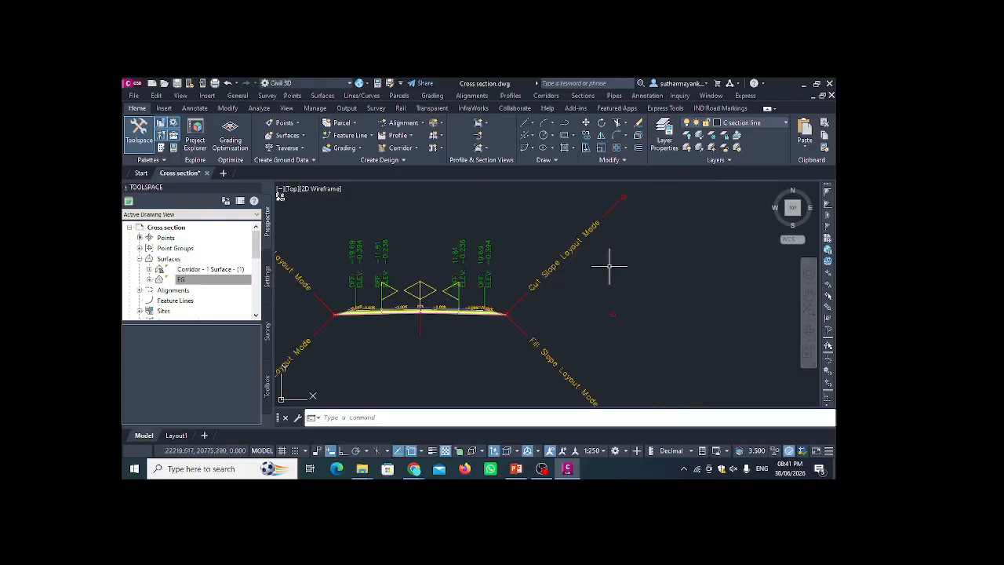
pyautogui.scroll(3, 512, 299)
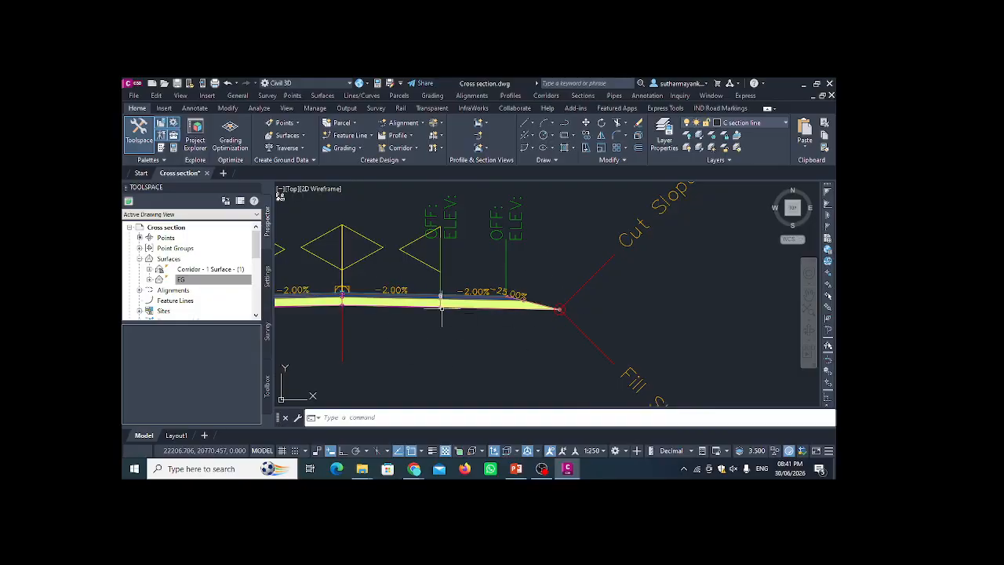
pyautogui.scroll(-5, 509, 313)
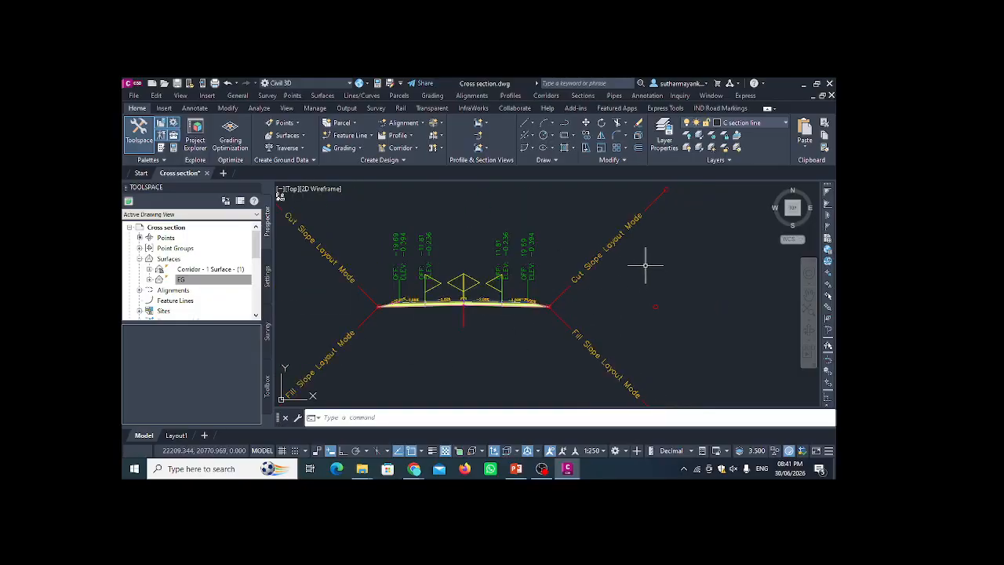
pyautogui.scroll(6, 555, 318)
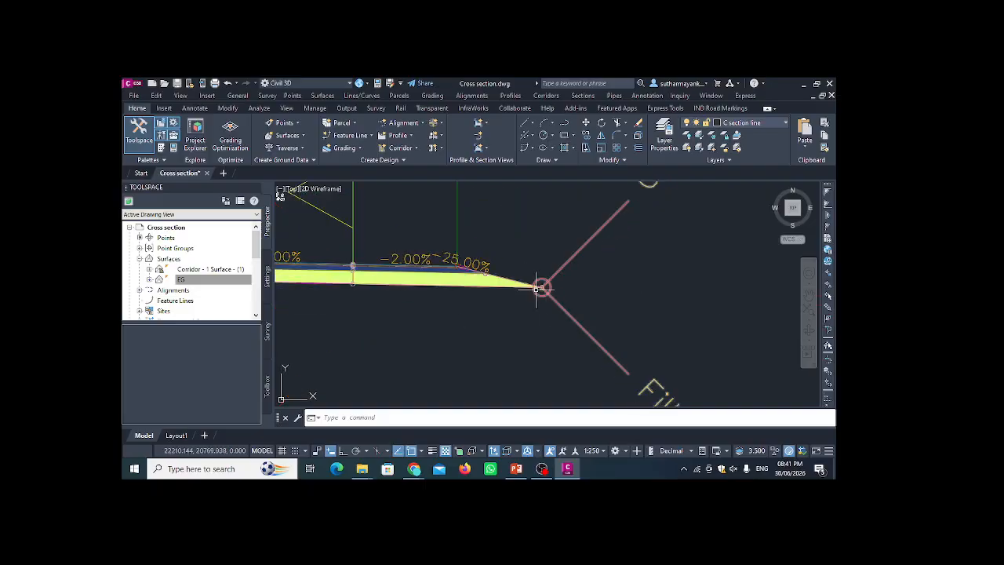
pyautogui.scroll(-6, 528, 283)
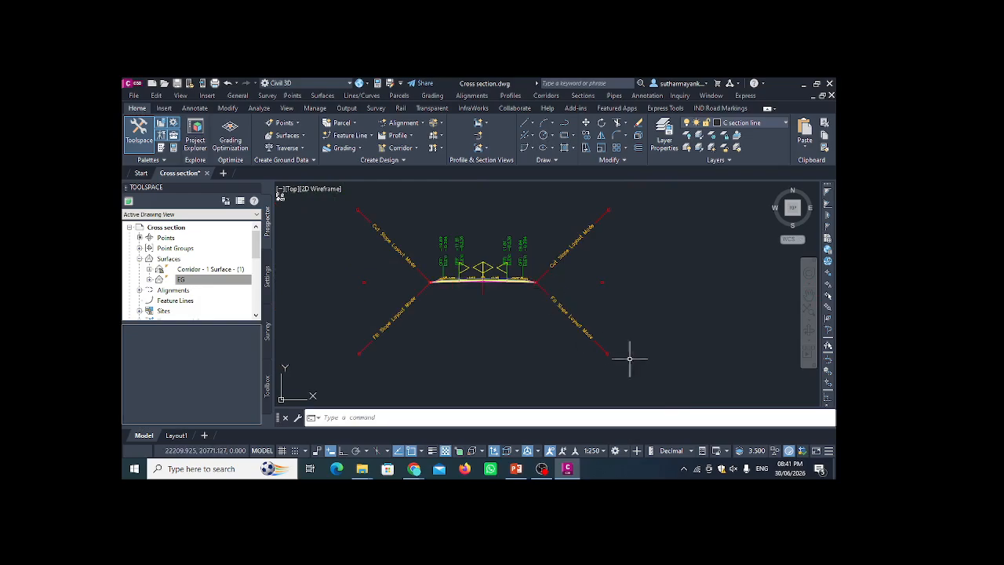
# Compare the Cut Slope and Fill Slope Layout Mode links with the offset and elevation labels across the whole assembly.
pyautogui.scroll(-4, 620, 357)
pyautogui.scroll(-1, 634, 347)
pyautogui.scroll(3, 632, 324)
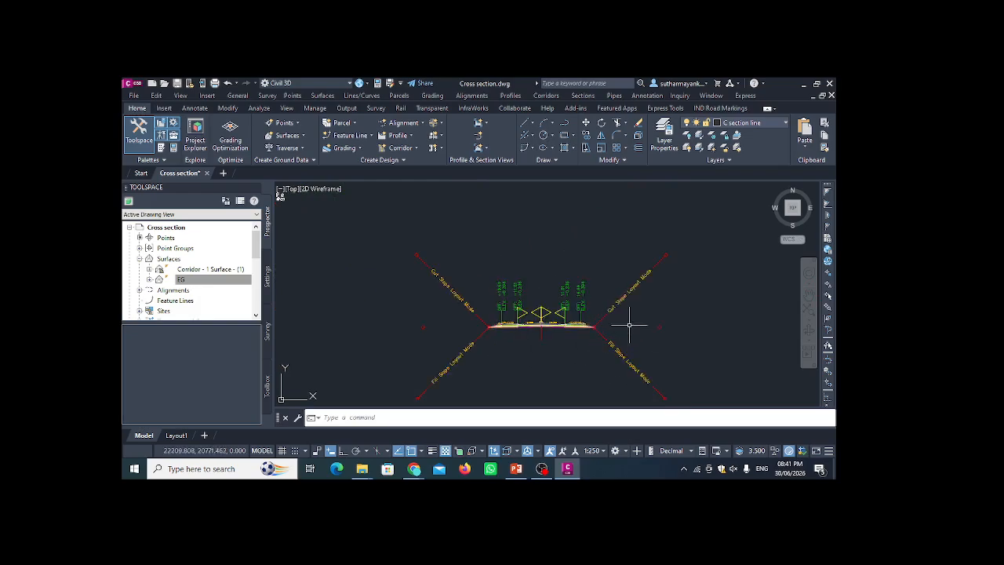
pyautogui.scroll(-2, 565, 298)
pyautogui.scroll(6, 549, 306)
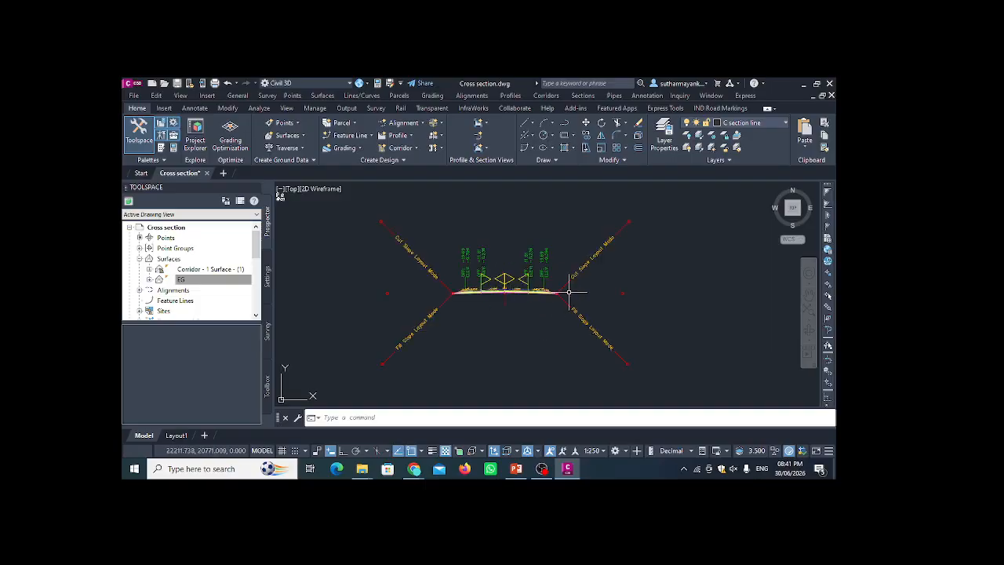
pyautogui.scroll(-6, 578, 313)
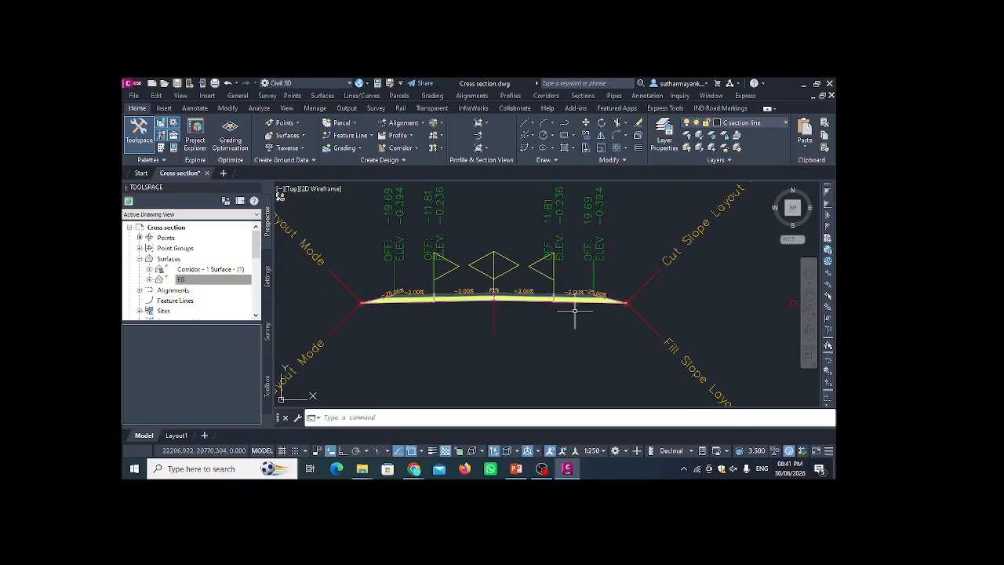
pyautogui.scroll(-8, 646, 293)
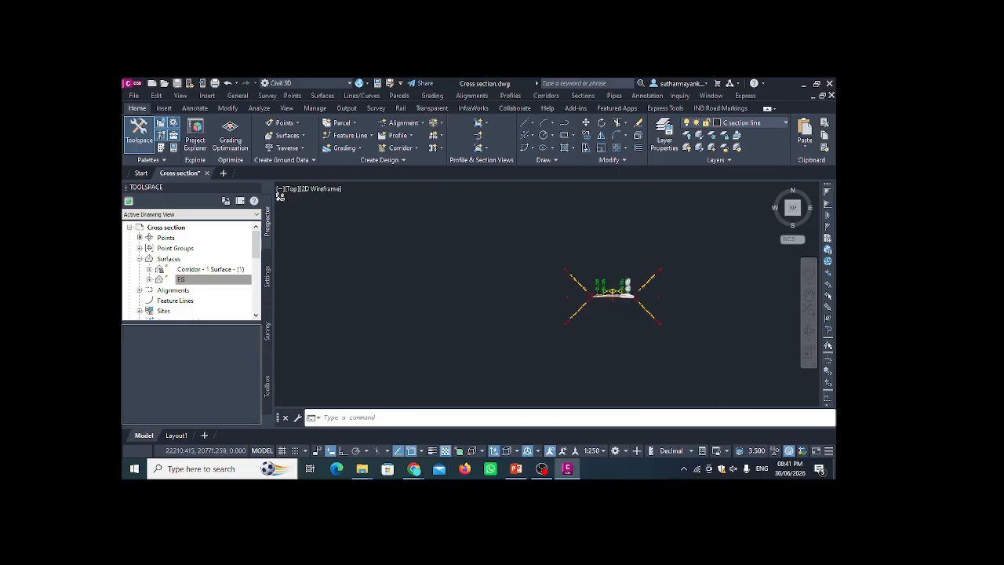
# Examine the corridor and its sample lines in plan, from the straight near station 45+93.18 to the start at 0+00.
pyautogui.scroll(7, 538, 306)
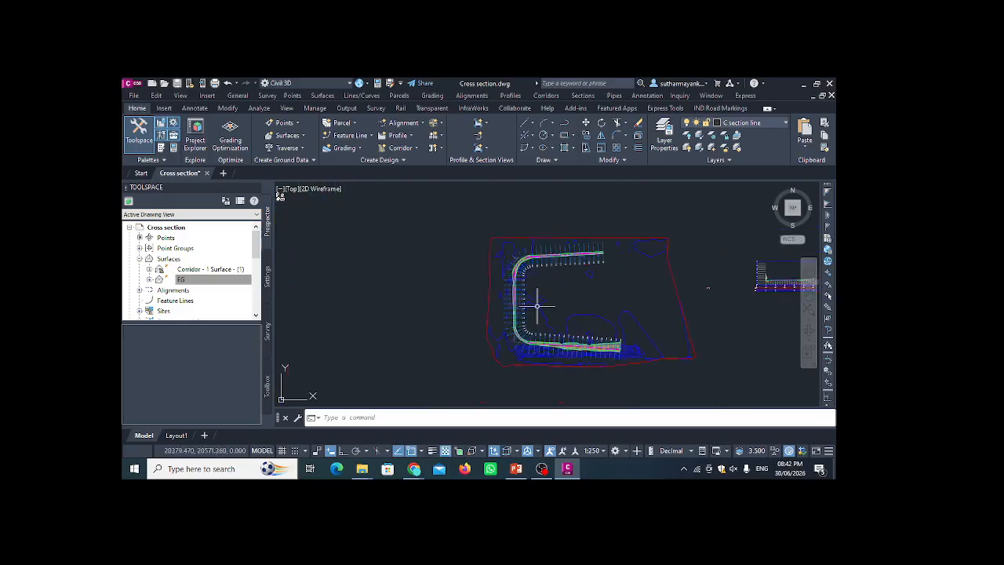
pyautogui.scroll(2, 447, 306)
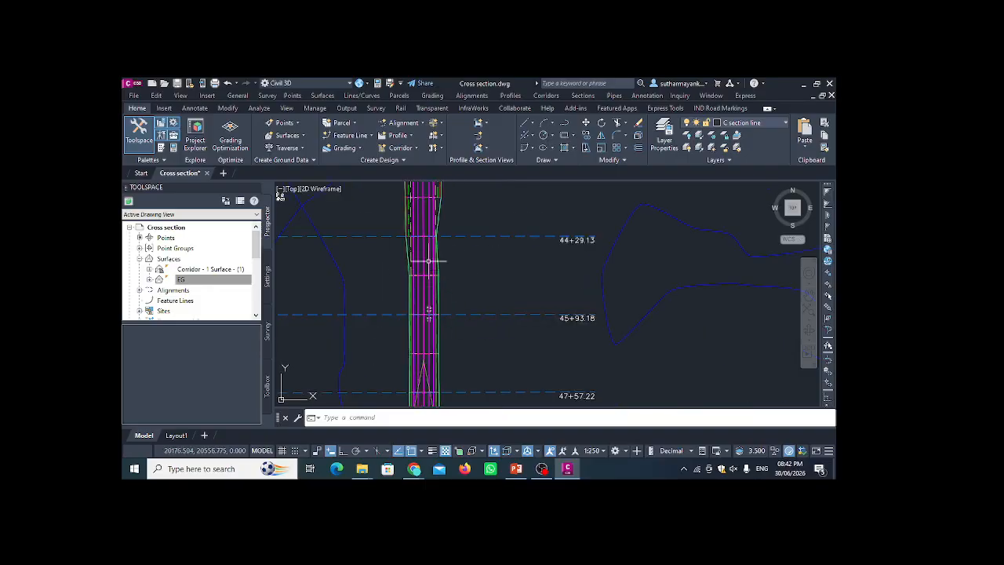
pyautogui.scroll(-6, 502, 271)
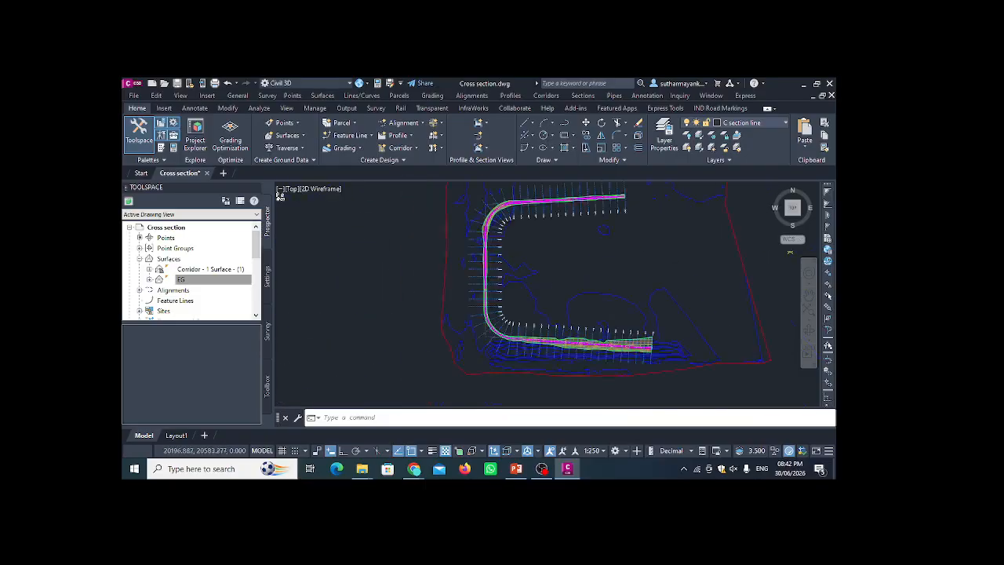
pyautogui.scroll(8, 528, 252)
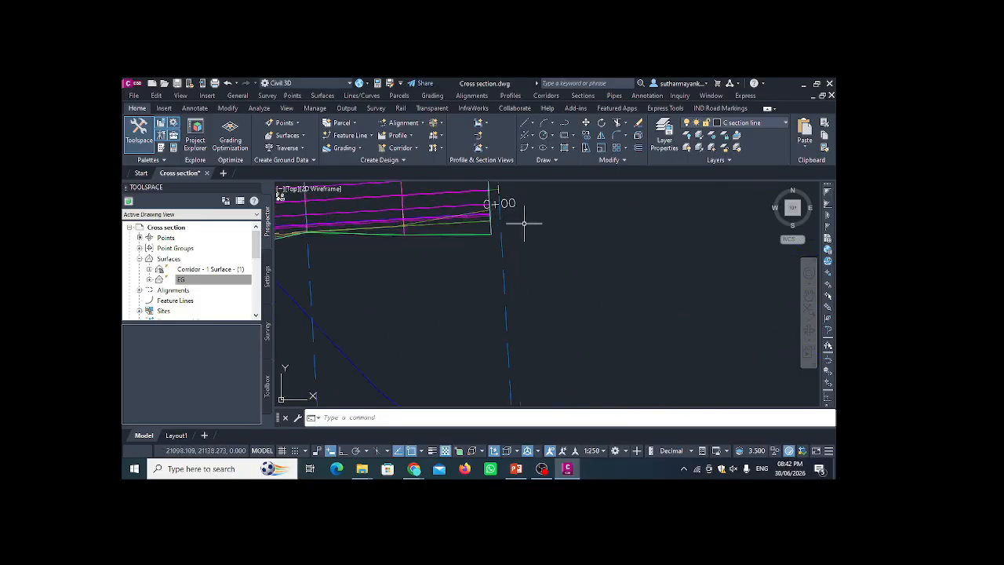
pyautogui.moveTo(511, 229); pyautogui.dragTo(513, 258, button='middle')
pyautogui.scroll(6, 513, 258)
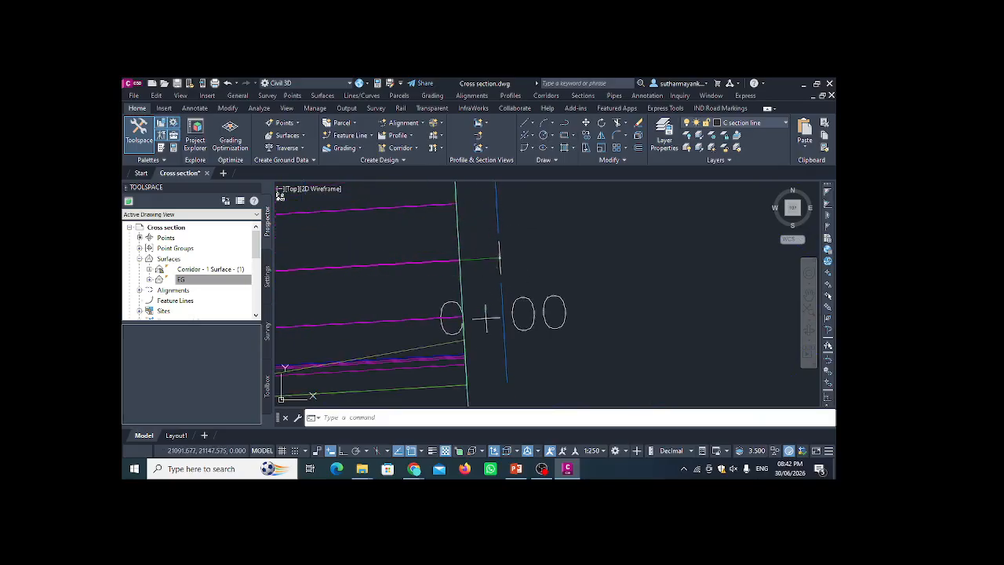
# Identify the alignment at 0+00, and review the Create Corridor baseline, alignment, profile and assembly settings without creating a corridor.
pyautogui.click(497, 259)
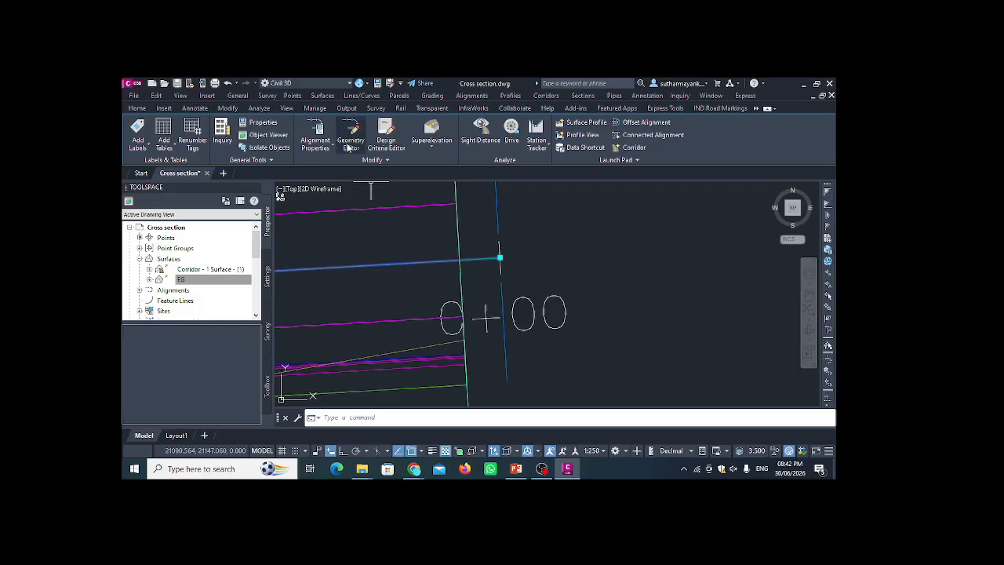
pyautogui.press('Escape')
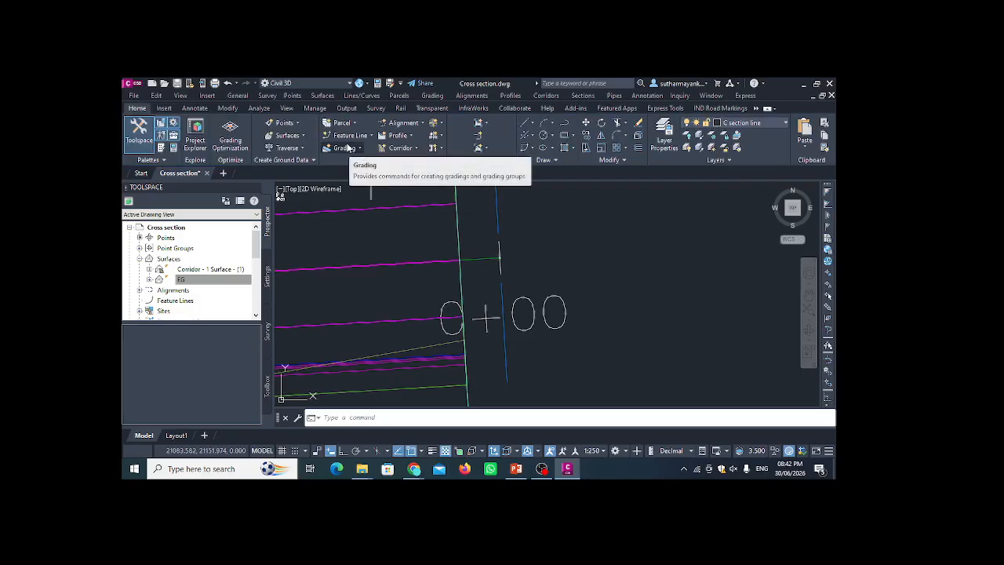
pyautogui.click(413, 150)
pyautogui.click(408, 165)
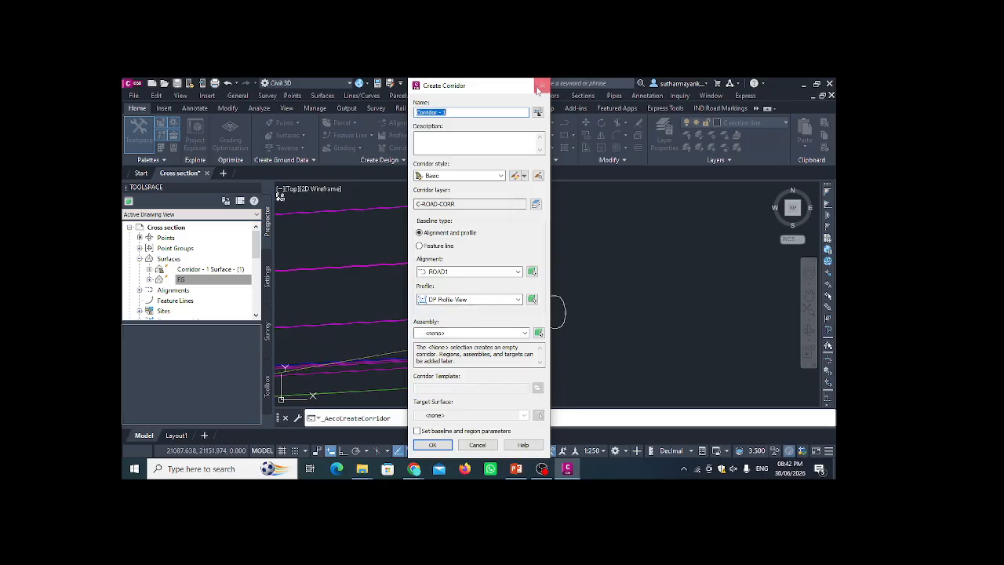
pyautogui.press('Escape')
# Follow the corridor and its station-labelled sample lines from 0+00 around the first bend to the straight near station 41+01.05.
pyautogui.scroll(-10, 591, 224)
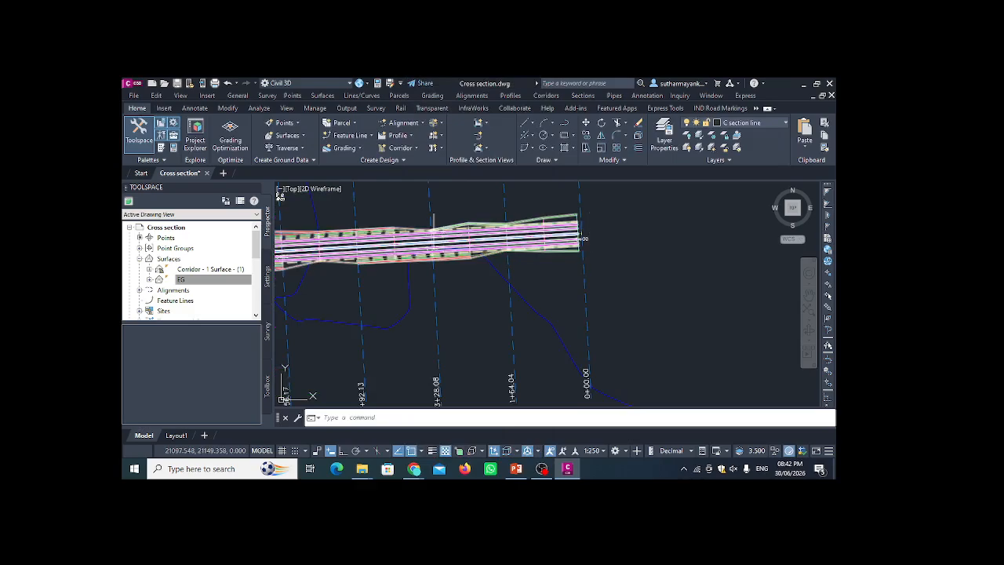
pyautogui.scroll(-5, 477, 230)
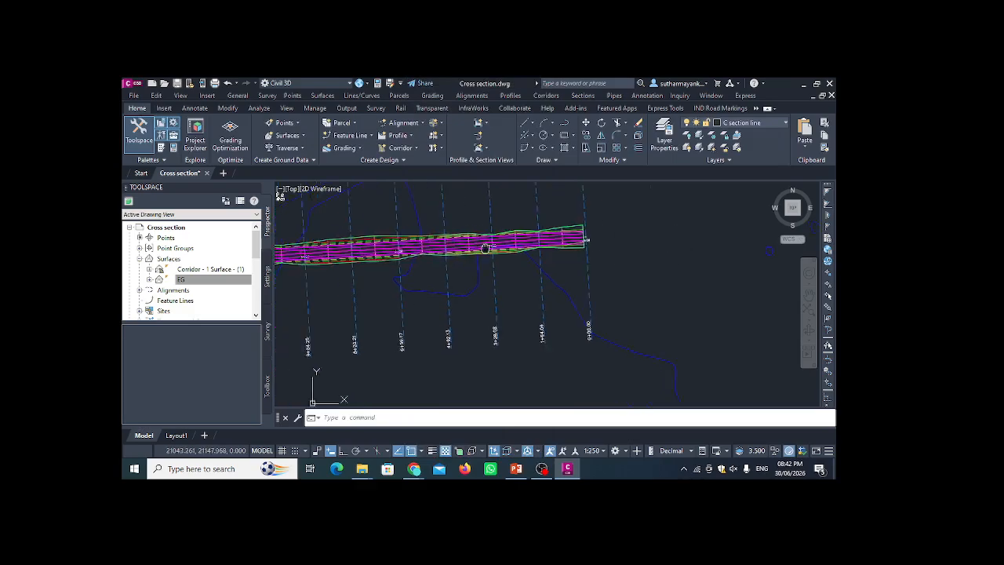
pyautogui.moveTo(373, 236); pyautogui.dragTo(522, 233, button='middle')
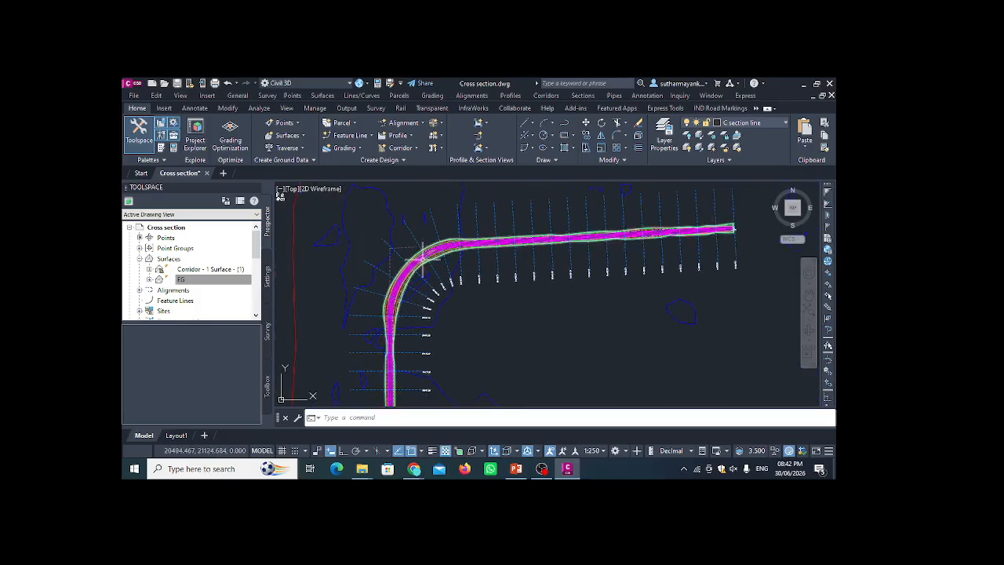
pyautogui.moveTo(404, 287); pyautogui.dragTo(422, 201, button='middle')
pyautogui.scroll(-3, 408, 259)
pyautogui.scroll(7, 427, 259)
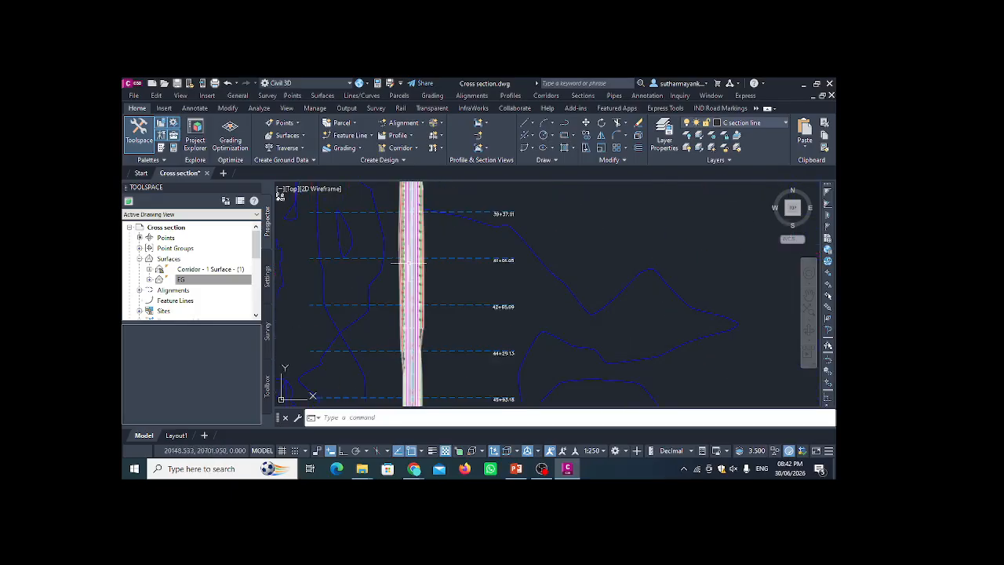
pyautogui.scroll(-3, 428, 260)
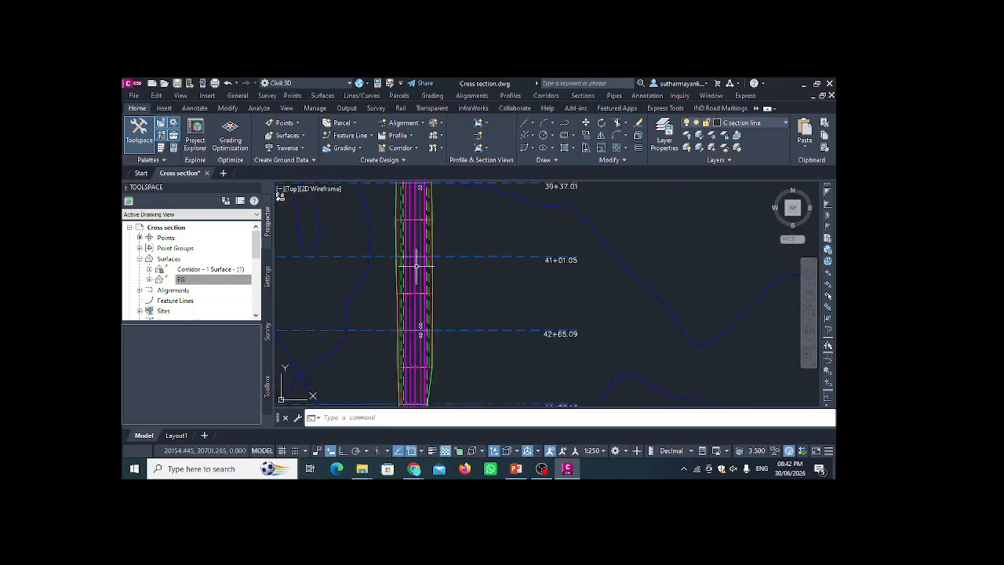
# Inspect the corridor's edges and fanned sample lines around the bend near station 31+16.80 and along the adjoining straights.
pyautogui.moveTo(413, 229); pyautogui.dragTo(395, 322, button='middle')
pyautogui.scroll(-4, 401, 239)
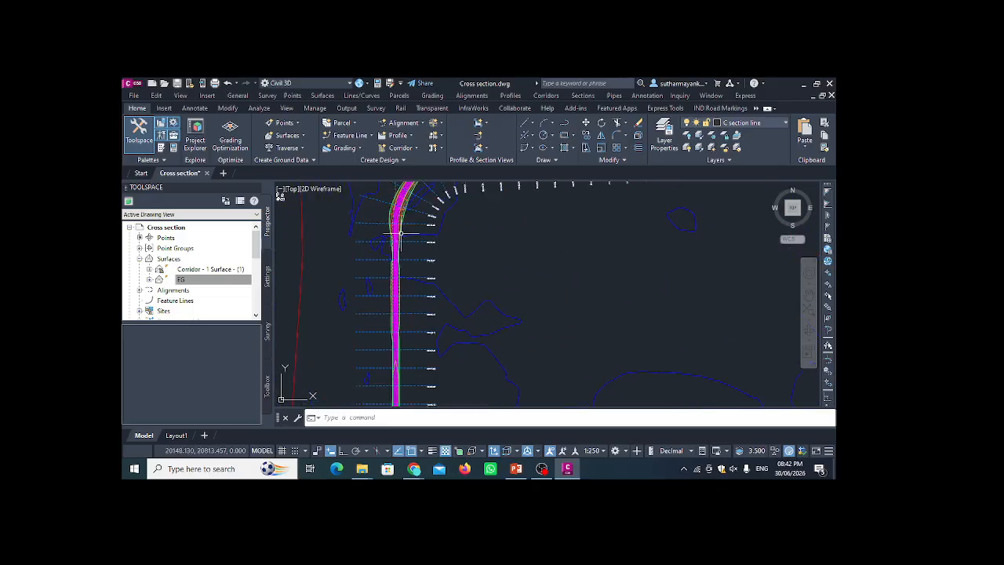
pyautogui.moveTo(395, 221); pyautogui.dragTo(376, 271, button='middle')
pyautogui.scroll(4, 397, 251)
pyautogui.scroll(3, 375, 243)
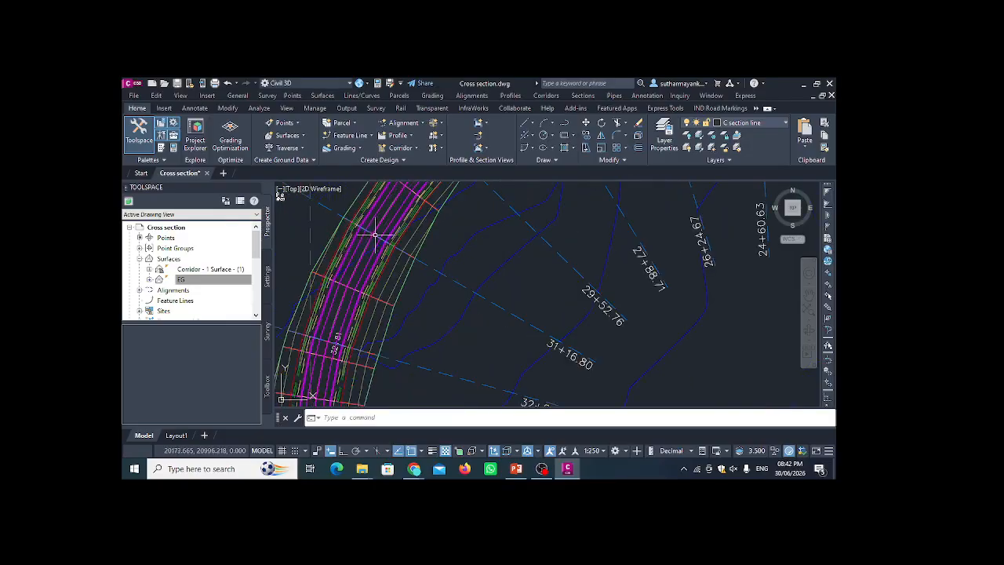
pyautogui.scroll(-3, 367, 259)
pyautogui.scroll(-3, 385, 238)
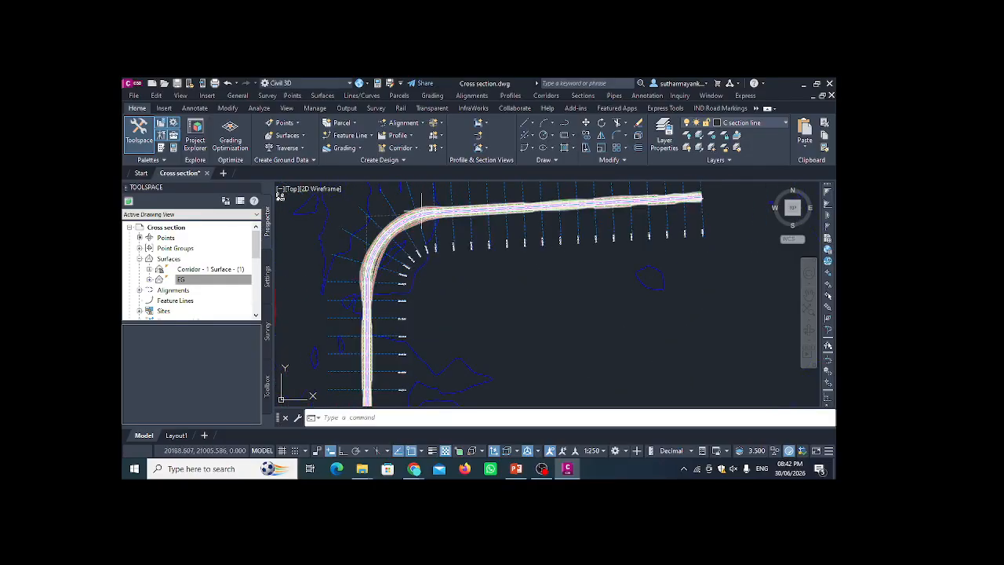
pyautogui.scroll(4, 392, 227)
pyautogui.scroll(-3, 416, 240)
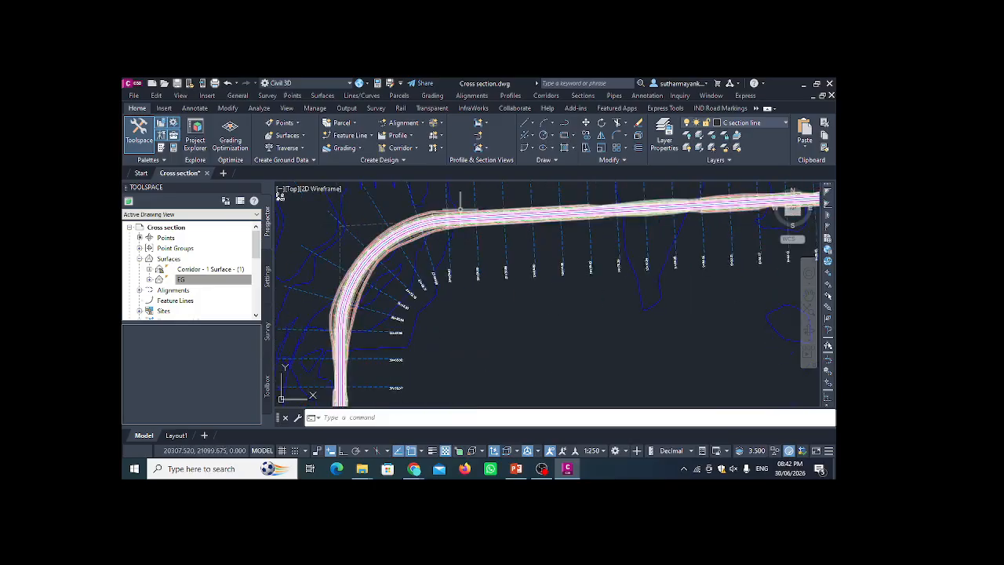
# Examine the corridor bend and its fanned sample lines between stations 27+88.71 and 34+44.88, along with the overall road layout.
pyautogui.scroll(2, 425, 246)
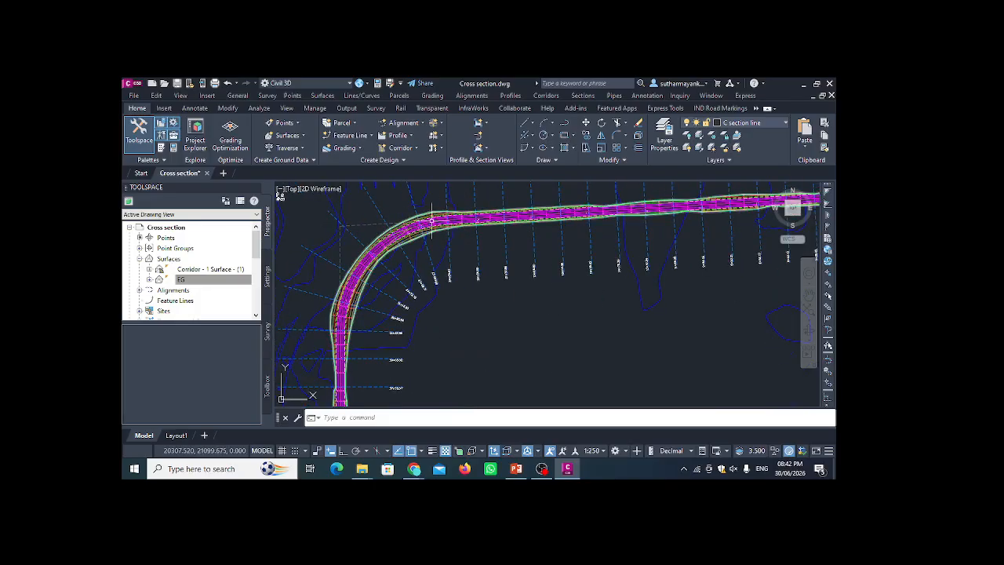
pyautogui.scroll(2, 416, 240)
pyautogui.scroll(-5, 415, 243)
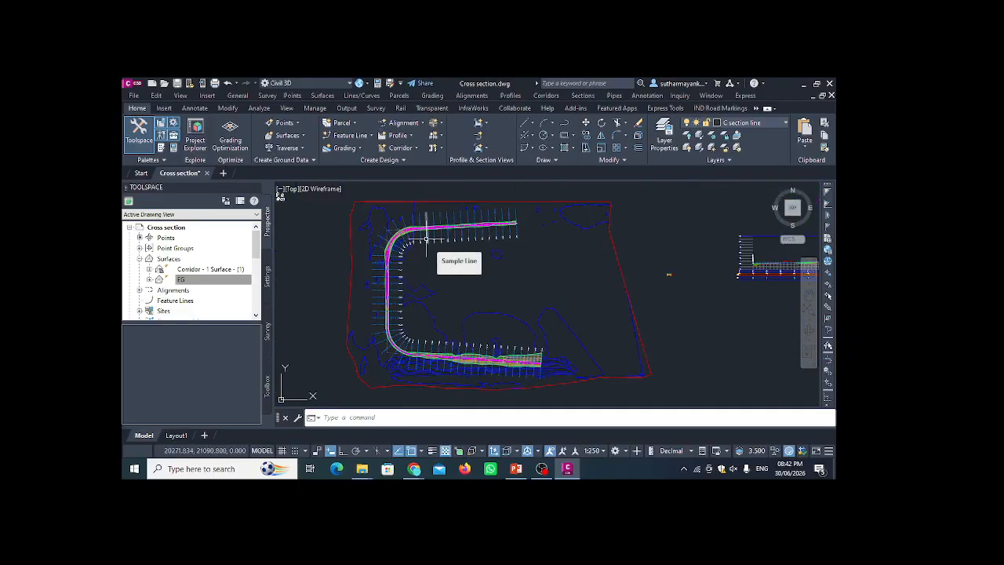
pyautogui.scroll(3, 439, 235)
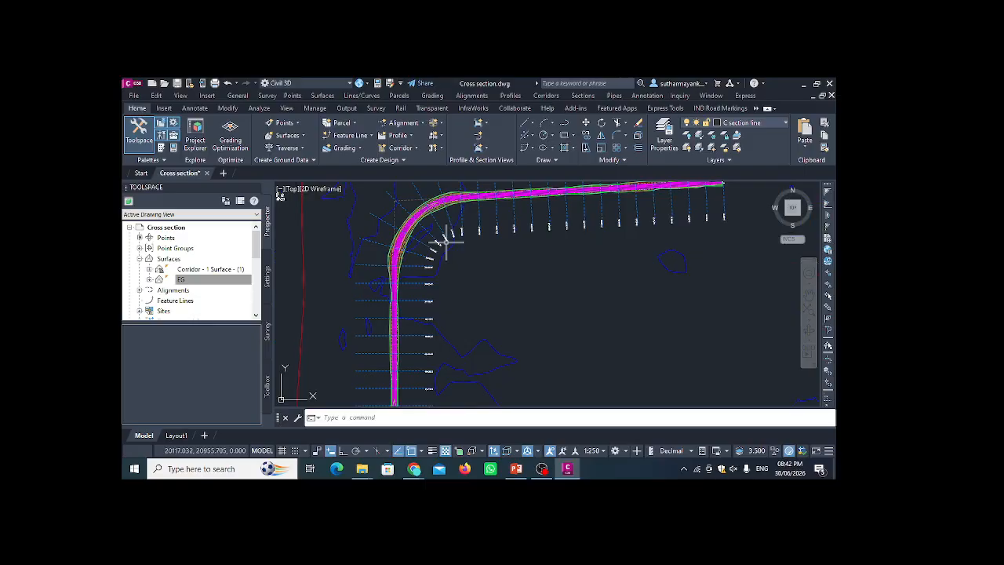
pyautogui.scroll(2, 416, 247)
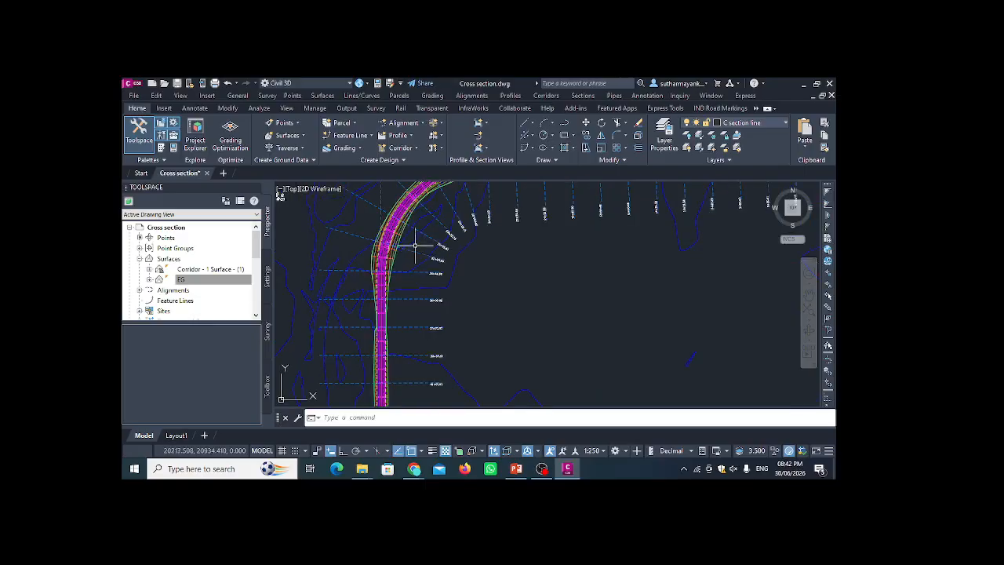
pyautogui.scroll(2, 424, 233)
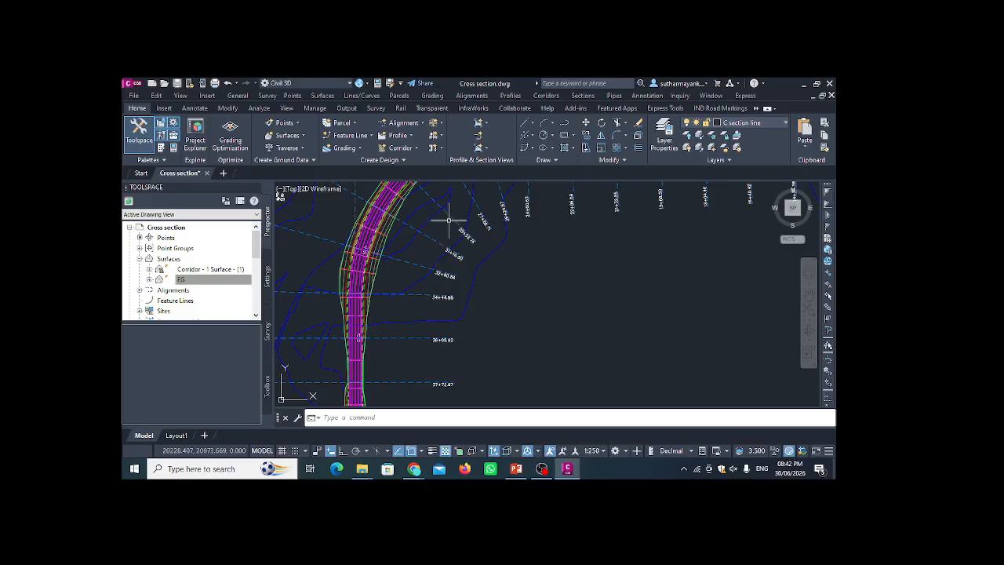
pyautogui.scroll(-2, 403, 273)
pyautogui.scroll(3, 455, 225)
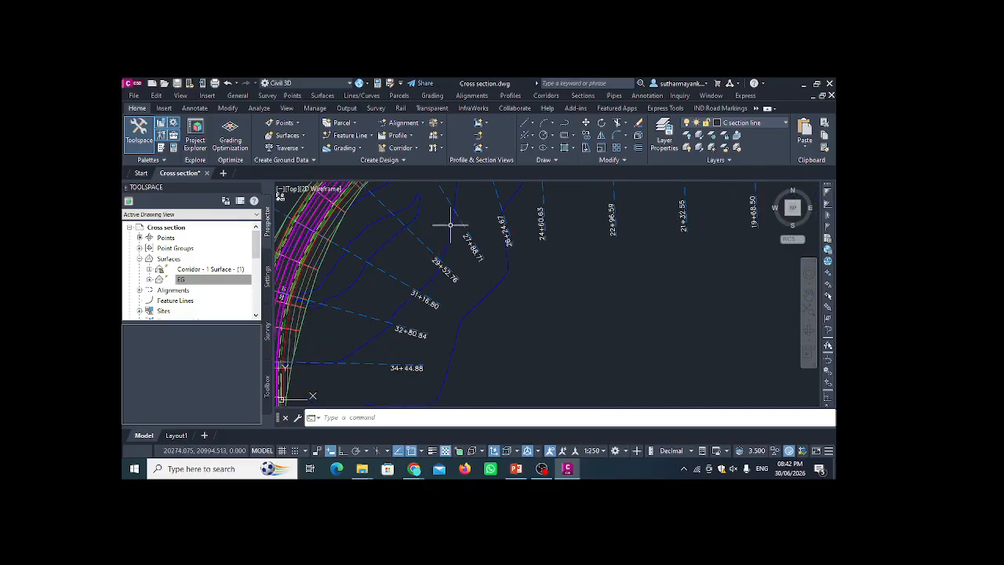
pyautogui.scroll(-3, 460, 220)
pyautogui.scroll(3, 541, 227)
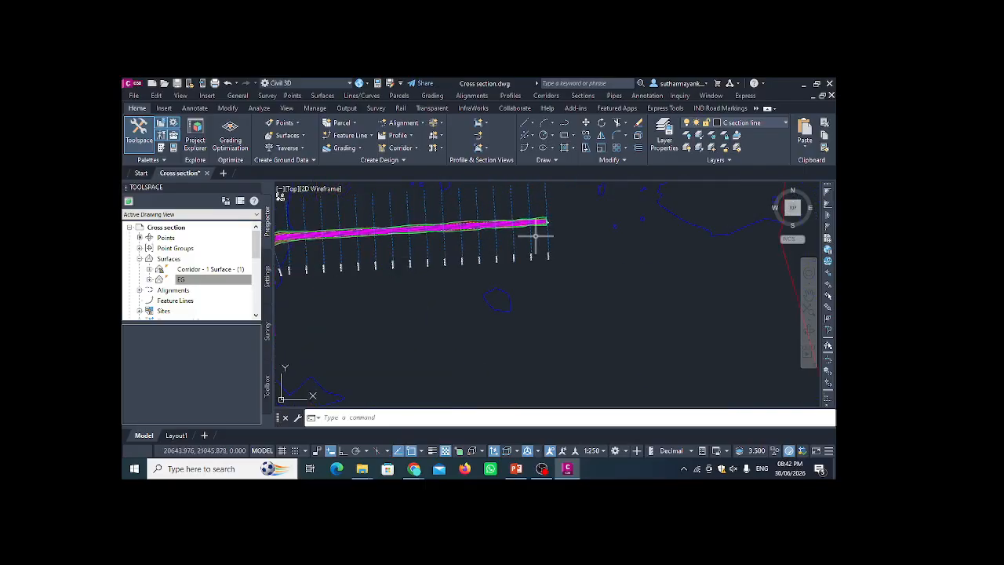
# Inspect the sample line labels from 3+28.08 to 0+00.00 and the corridor edges at the start of the road.
pyautogui.scroll(5, 531, 286)
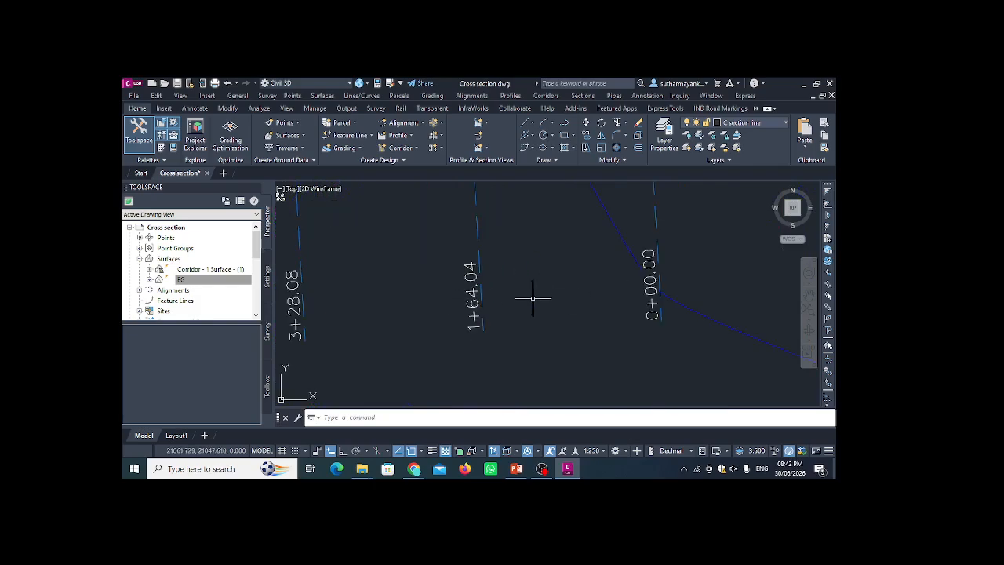
pyautogui.moveTo(465, 310); pyautogui.dragTo(620, 284, button='middle')
pyautogui.moveTo(389, 284)
pyautogui.mouseDown(button='middle')
pyautogui.moveTo(617, 260)
pyautogui.moveTo(538, 264)
pyautogui.mouseUp(button='middle')
pyautogui.scroll(-7, 556, 263)
pyautogui.scroll(5, 538, 264)
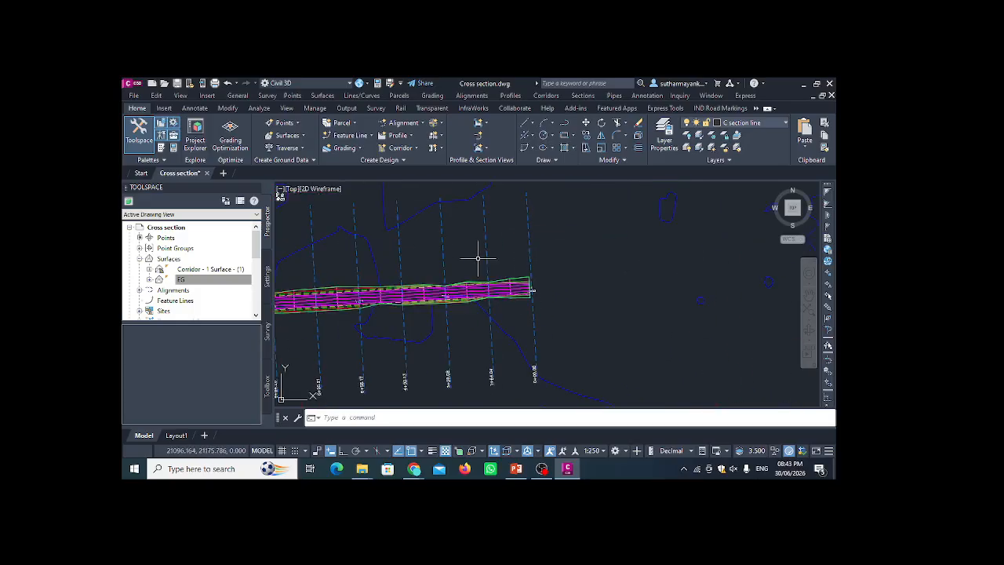
pyautogui.scroll(4, 516, 289)
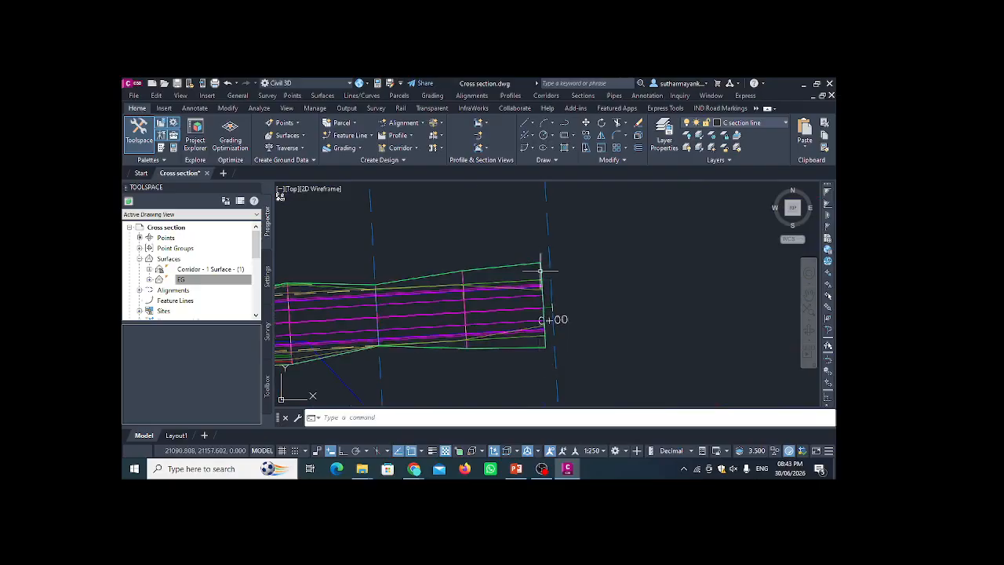
pyautogui.scroll(-3, 524, 329)
pyautogui.scroll(-2, 524, 329)
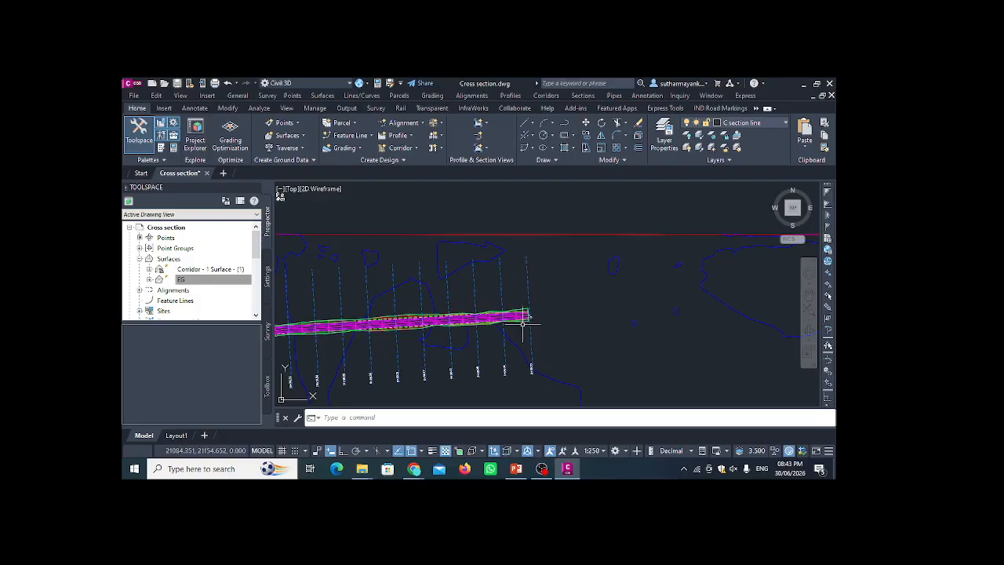
pyautogui.scroll(2, 529, 315)
pyautogui.scroll(-2, 507, 304)
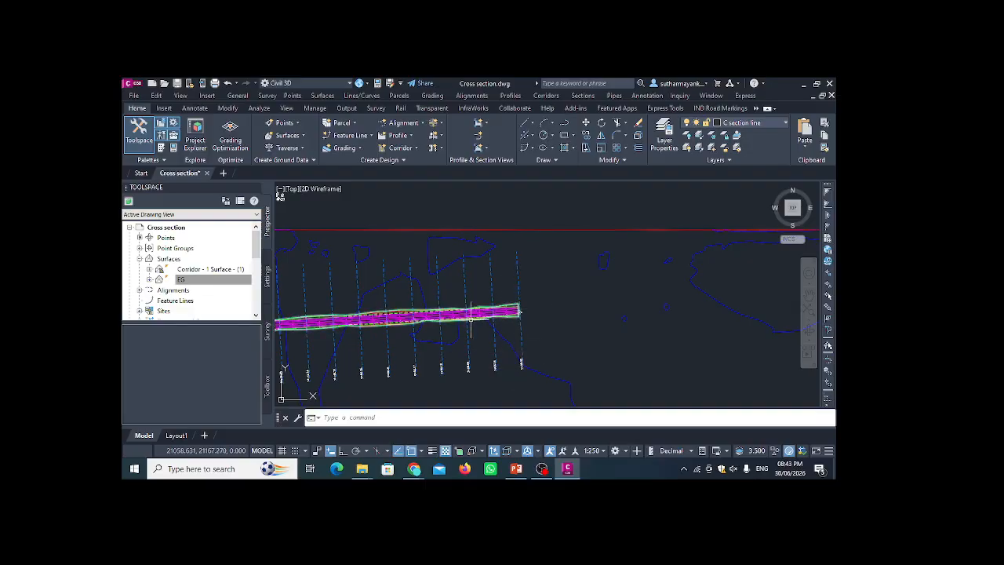
pyautogui.scroll(-3, 476, 287)
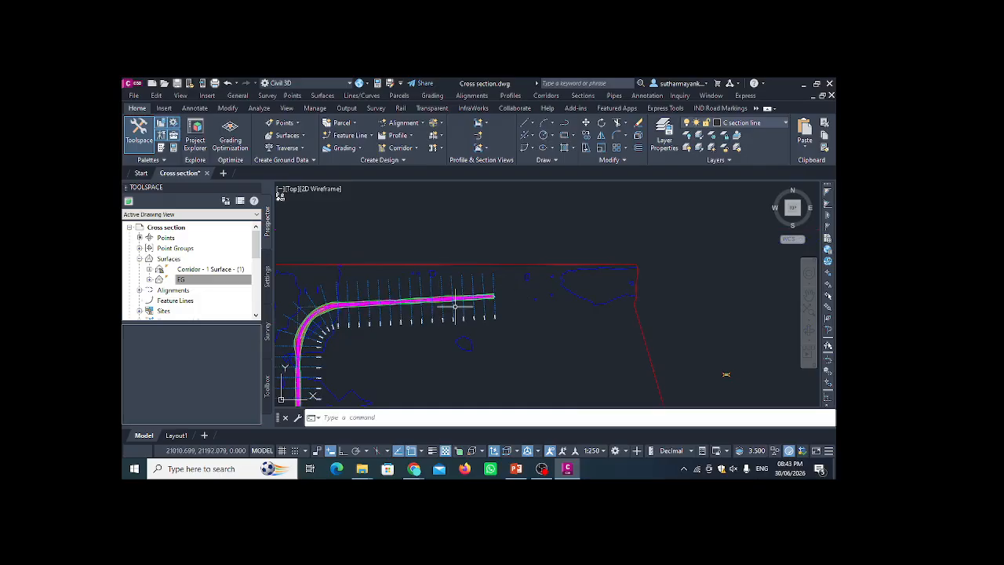
pyautogui.moveTo(455, 306)
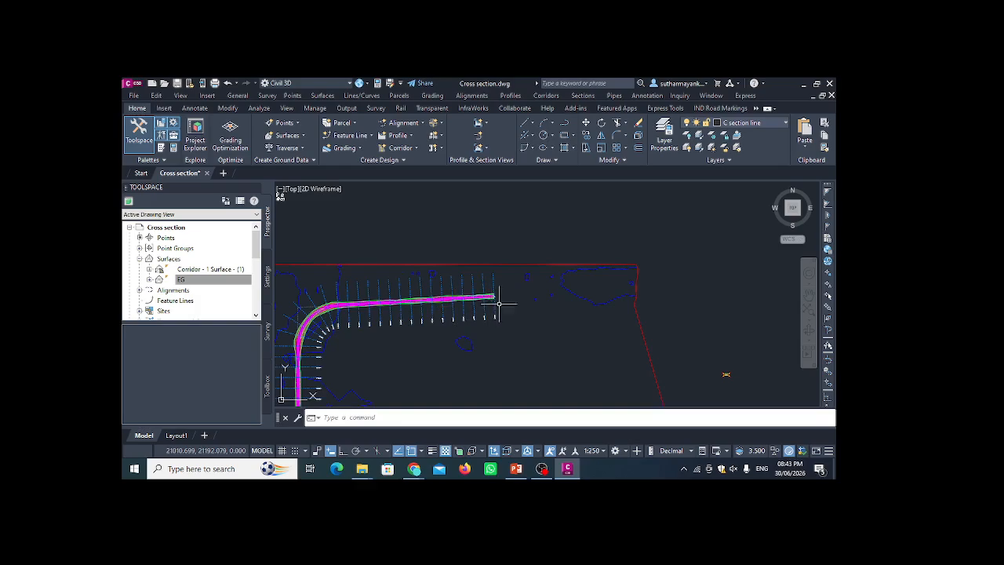
# Review the available section view commands, and examine the corridor's first sample lines near station 0+00.
pyautogui.click(486, 150)
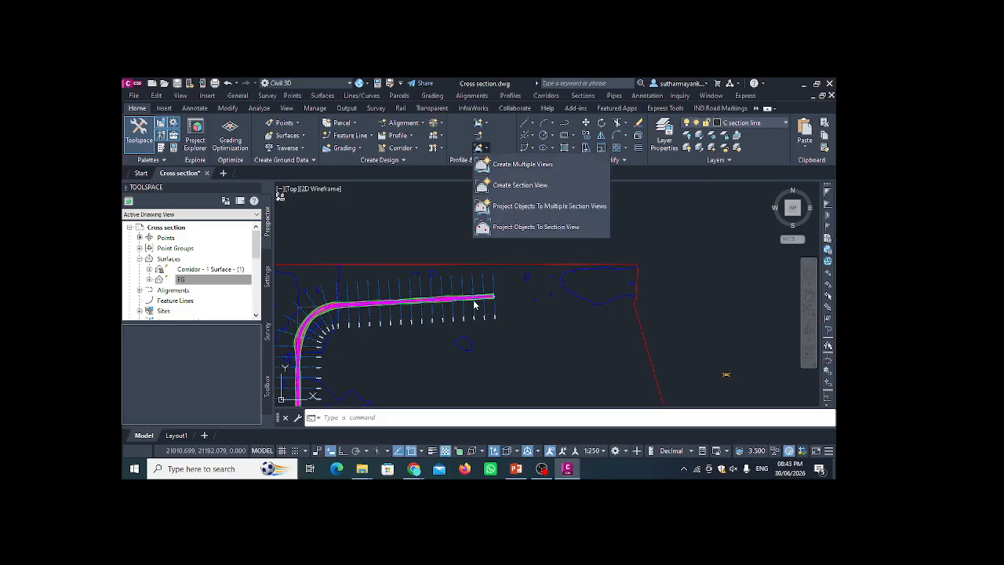
pyautogui.scroll(-5, 474, 305)
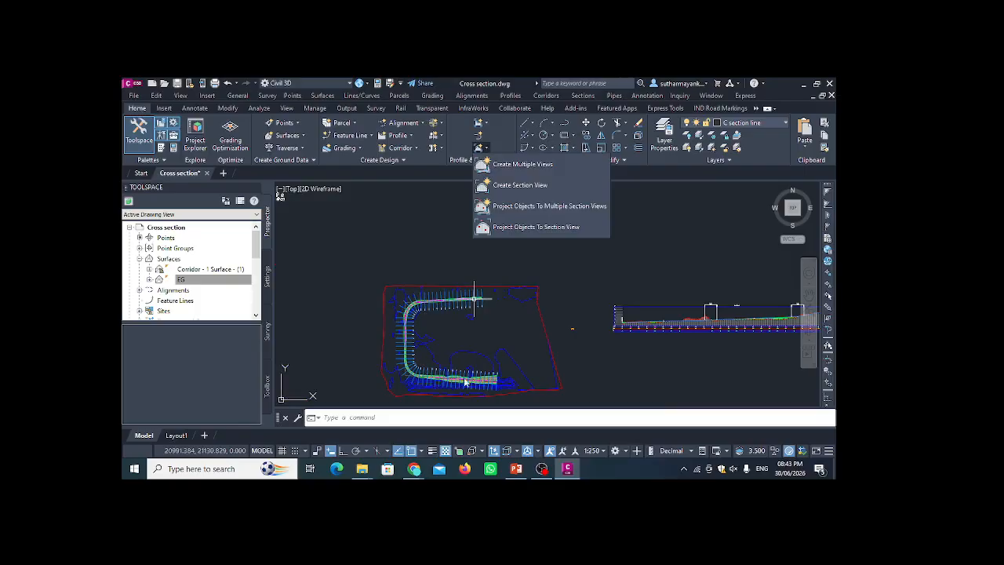
pyautogui.click(510, 322)
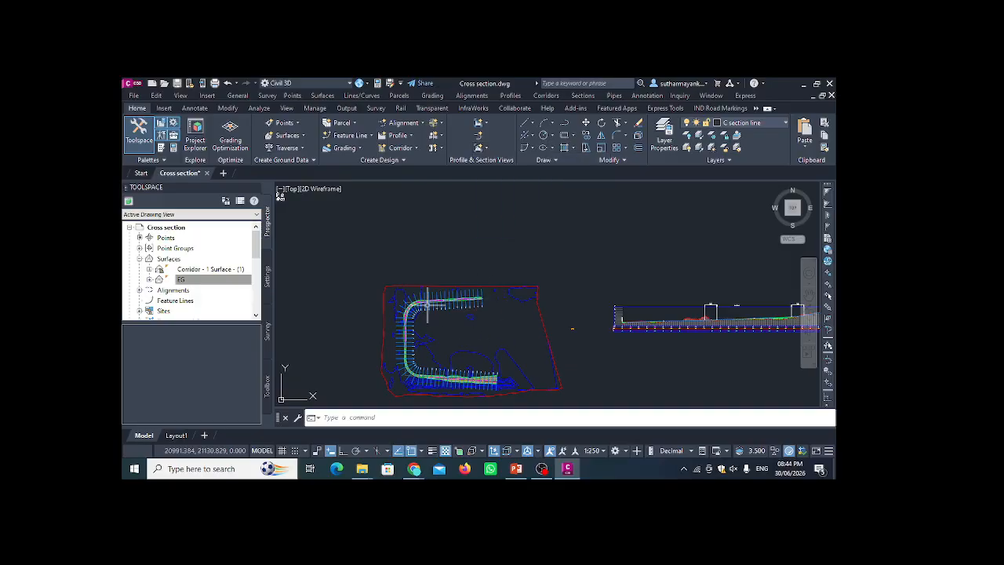
pyautogui.scroll(4, 469, 296)
pyautogui.scroll(-3, 440, 289)
pyautogui.scroll(4, 484, 315)
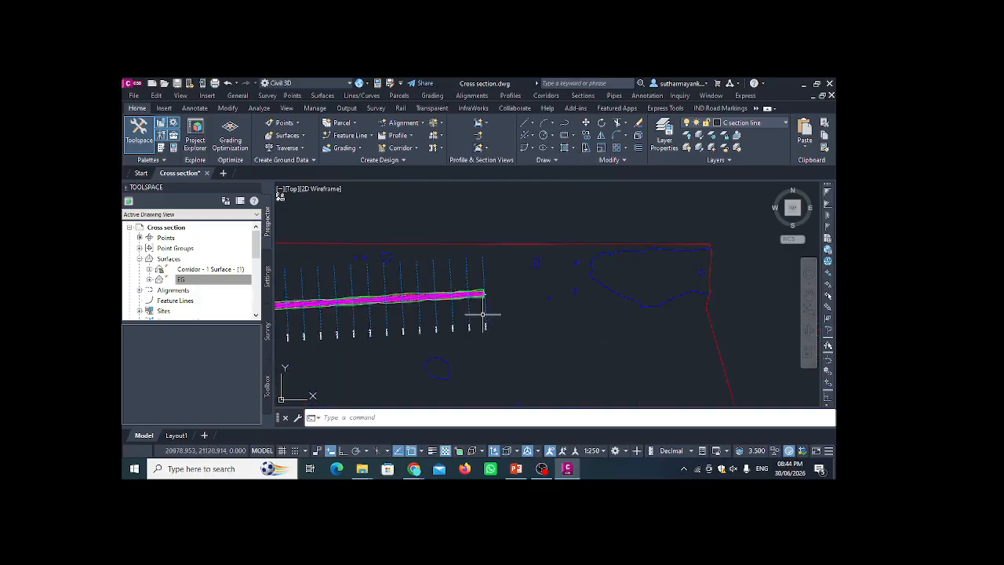
pyautogui.scroll(-3, 332, 320)
pyautogui.scroll(4, 463, 309)
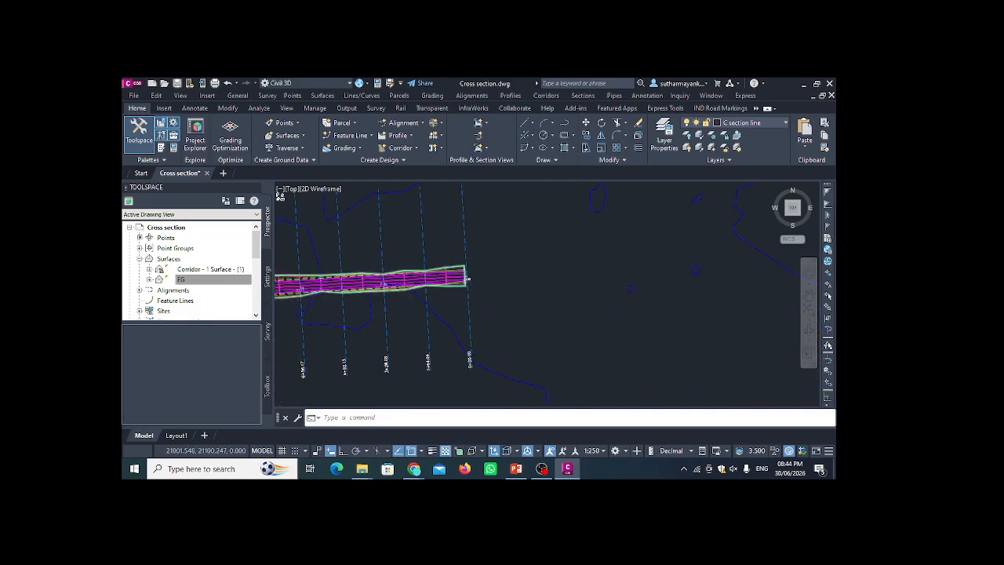
pyautogui.scroll(-4, 394, 283)
# Review the Create Section View general settings for ROAD1 with the 3+28.08 sample line picked from the drawing, without creating a view.
pyautogui.click(482, 149)
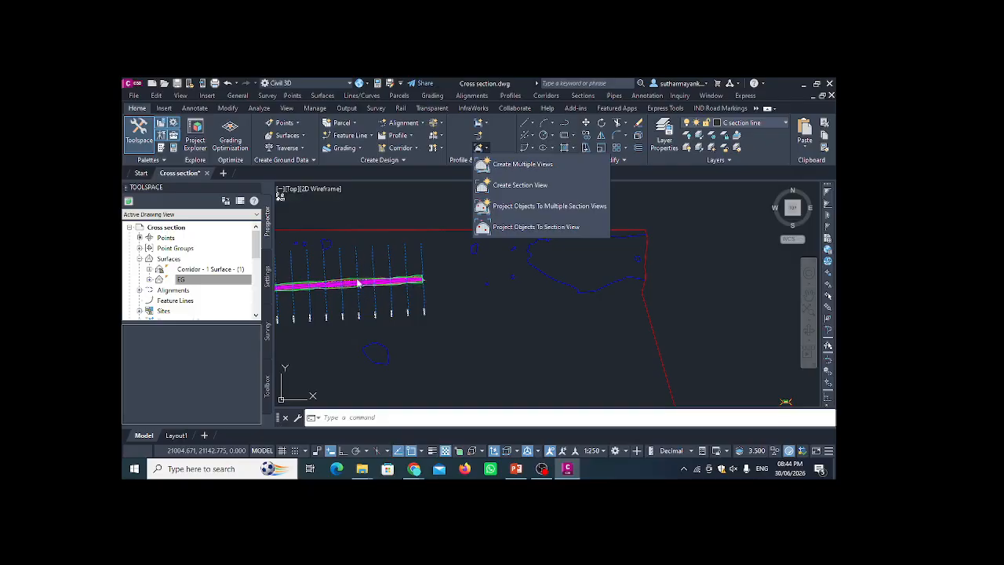
pyautogui.click(525, 188)
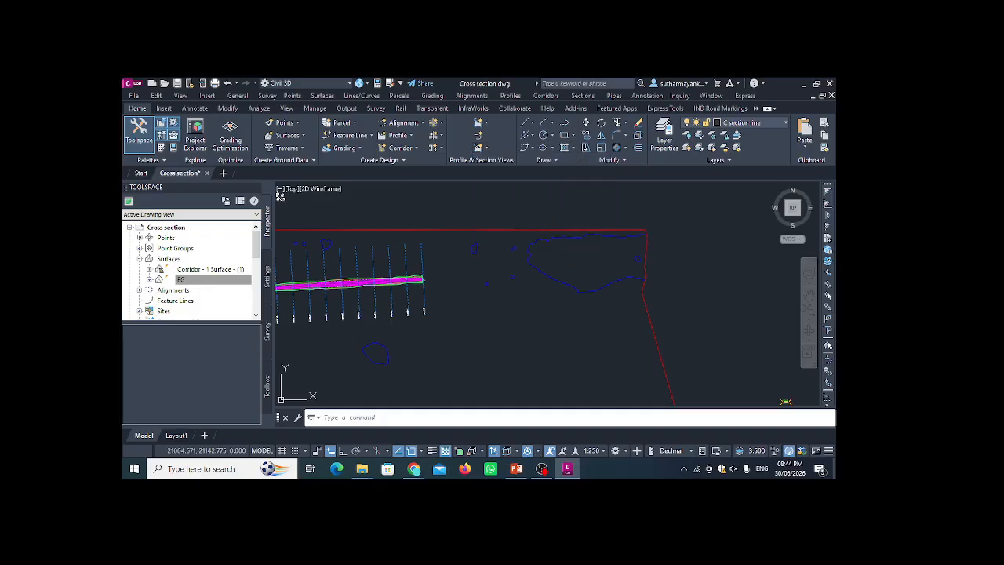
pyautogui.moveTo(405, 151); pyautogui.dragTo(565, 155)
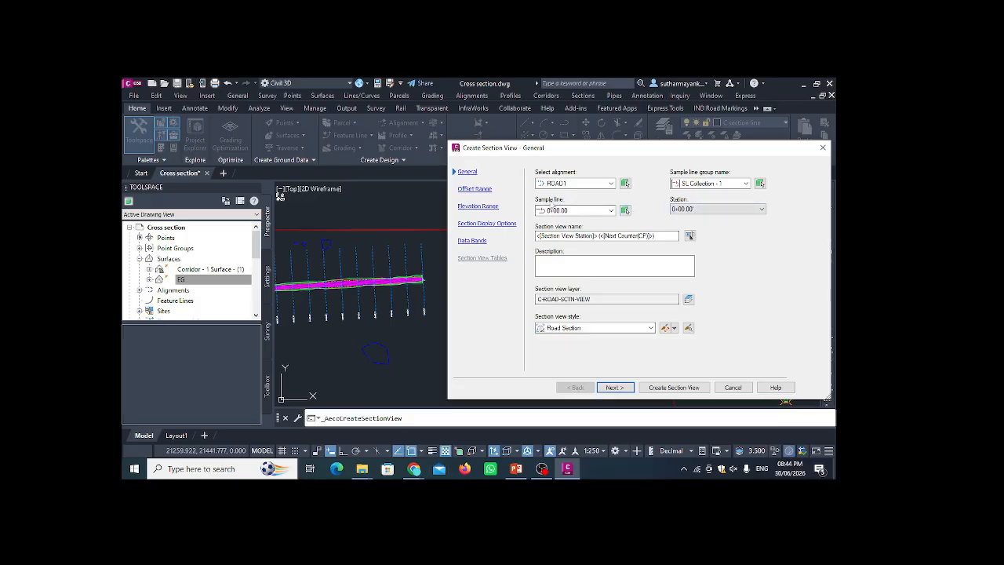
pyautogui.click(625, 210)
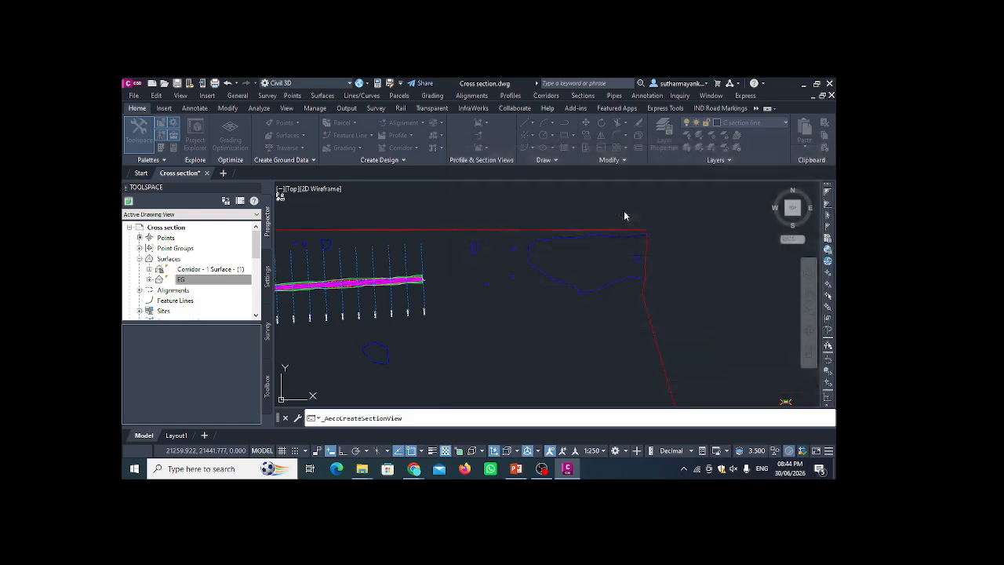
pyautogui.click(392, 306)
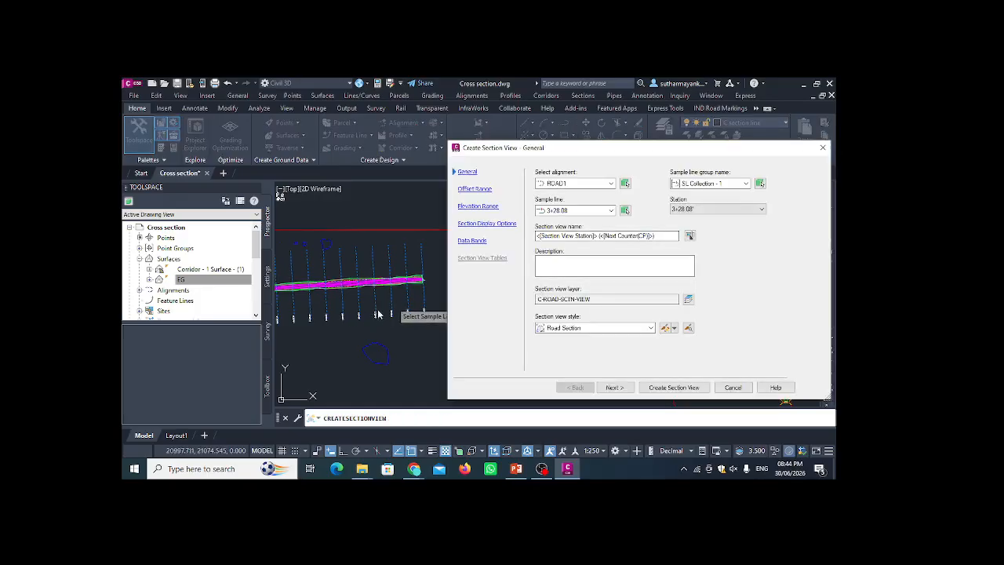
pyautogui.moveTo(616, 154); pyautogui.dragTo(447, 174)
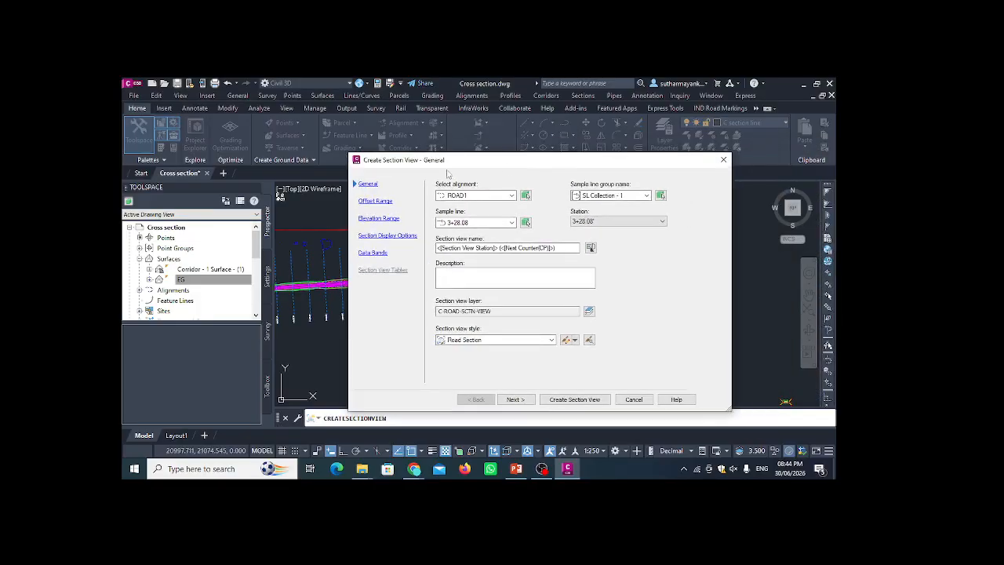
pyautogui.click(723, 159)
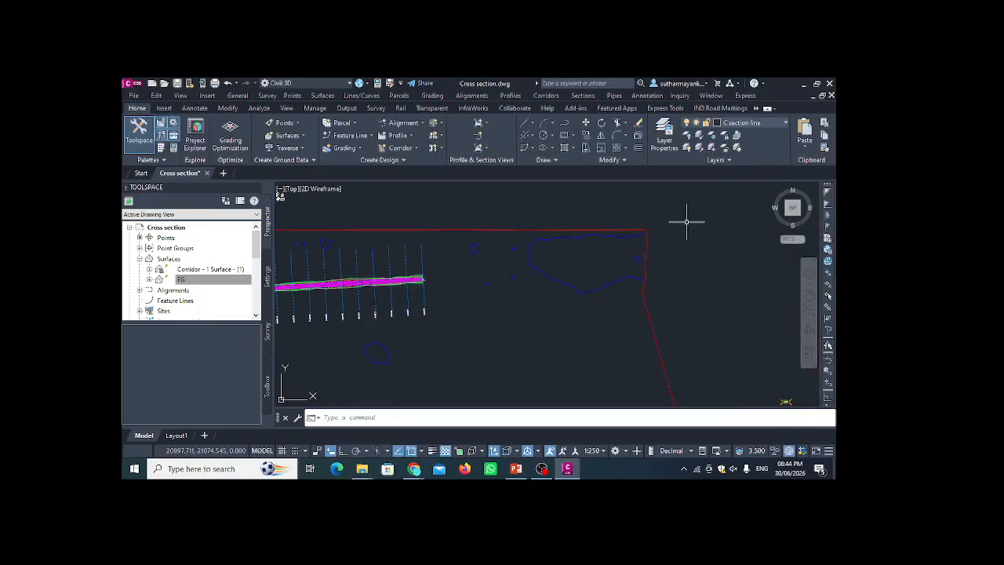
pyautogui.click(481, 147)
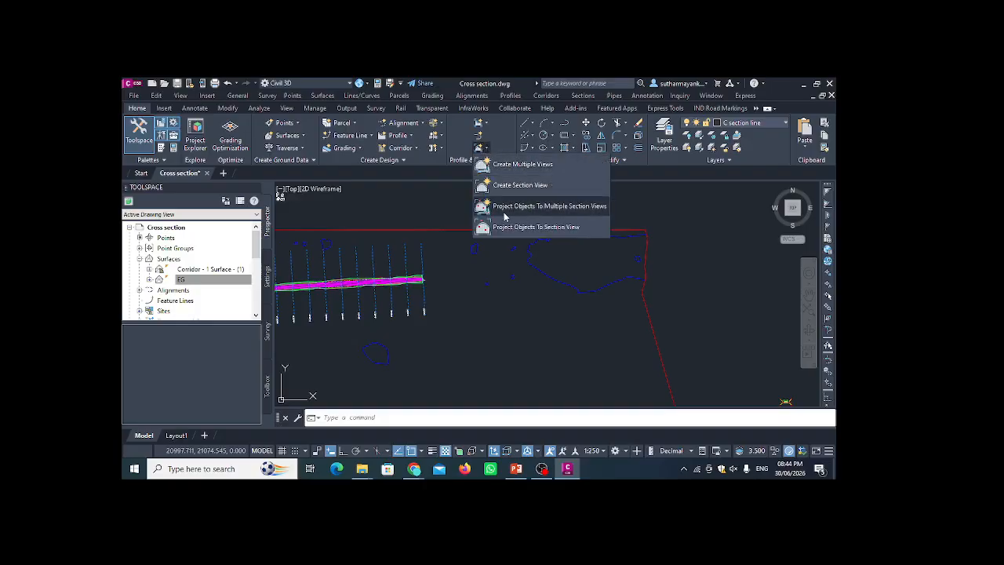
pyautogui.click(545, 226)
pyautogui.click(669, 251)
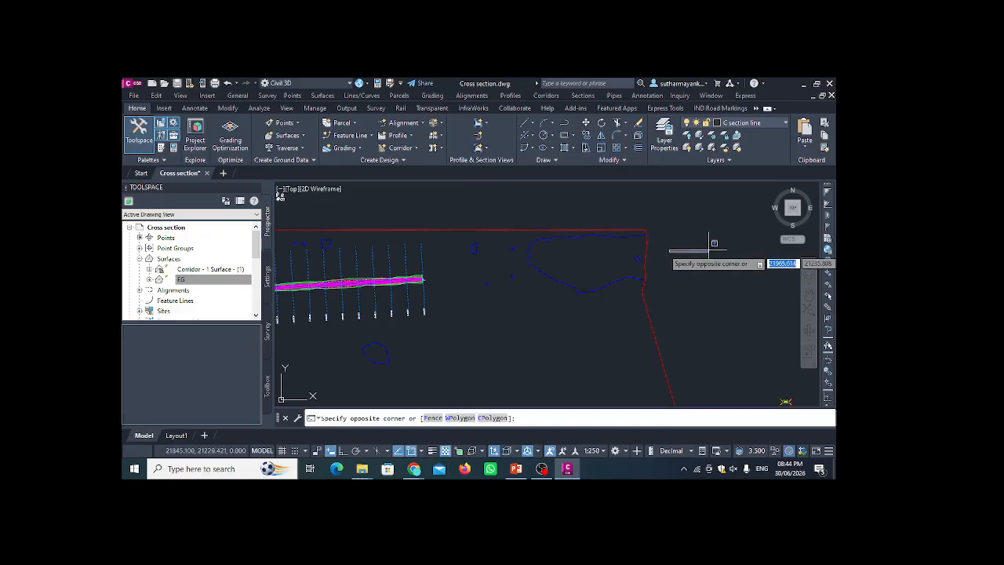
pyautogui.press('Escape')
# Examine the sample lines along the straight between the two bends, including those around station 41+01.05.
pyautogui.scroll(-7, 524, 202)
pyautogui.scroll(5, 475, 230)
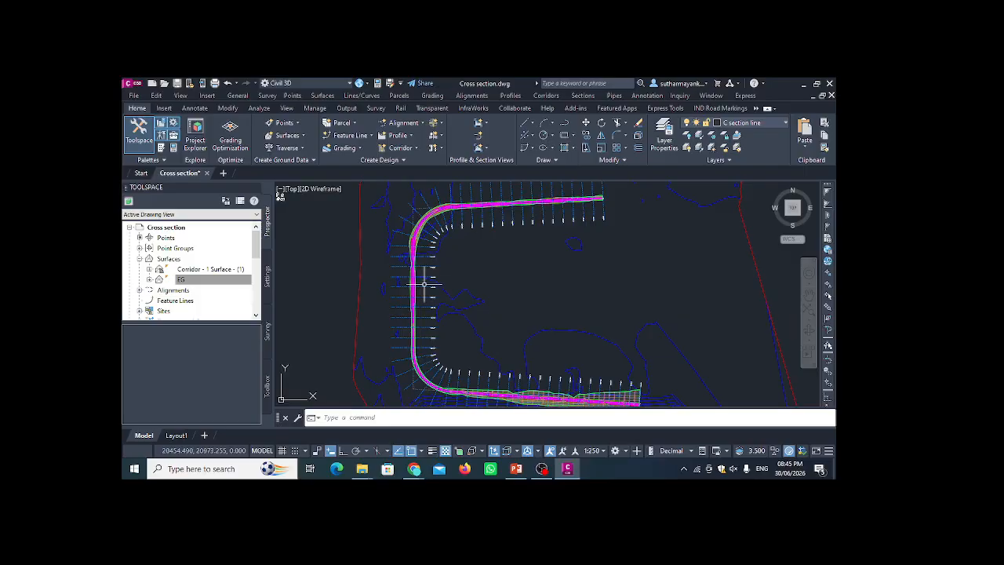
pyautogui.scroll(5, 423, 282)
pyautogui.scroll(-5, 423, 282)
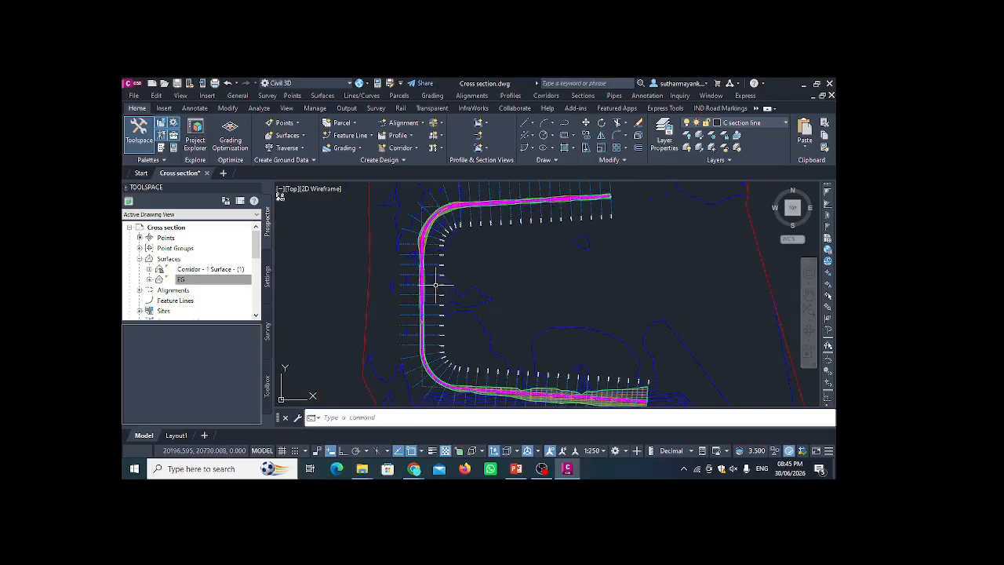
pyautogui.scroll(5, 444, 292)
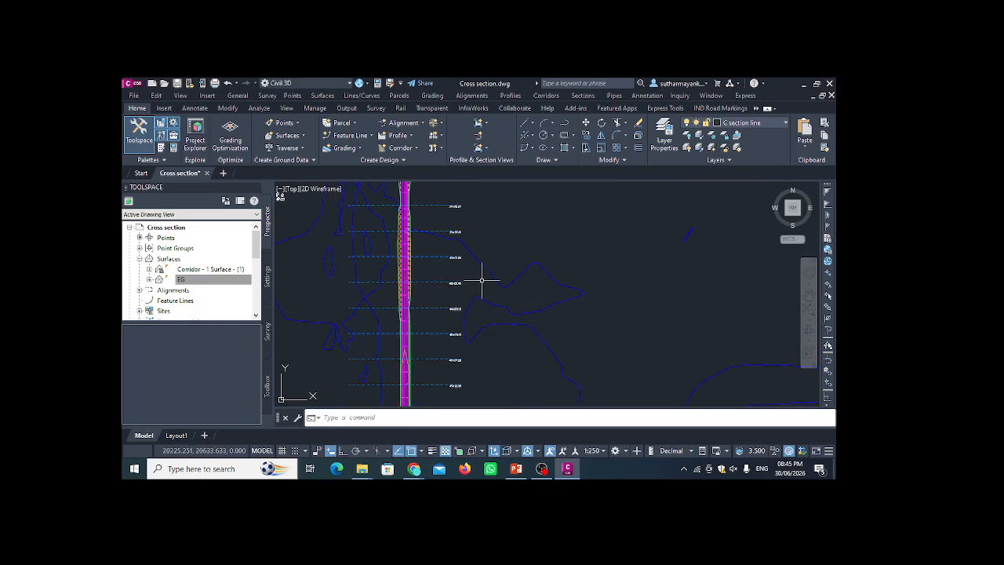
pyautogui.scroll(-2, 490, 284)
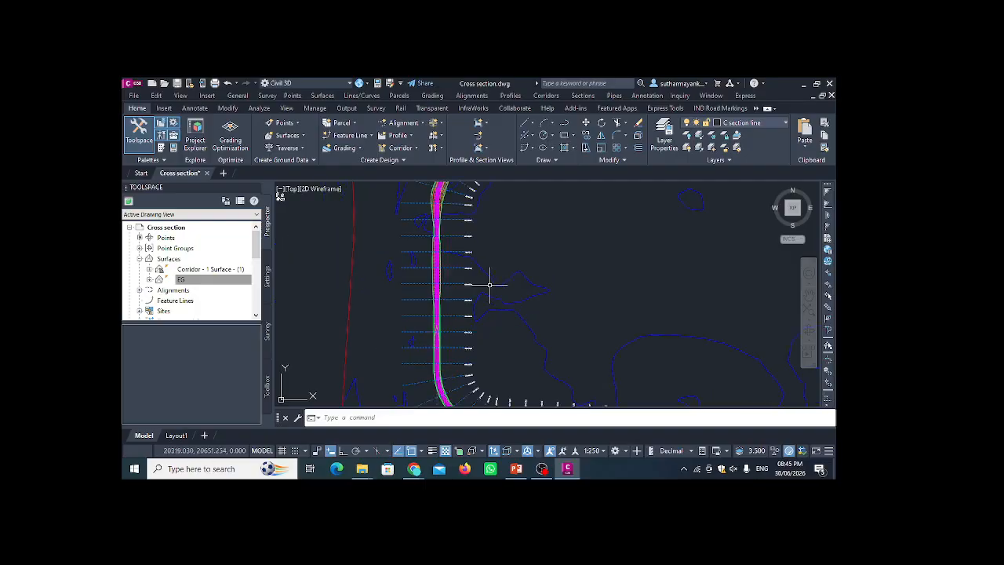
pyautogui.scroll(-8, 443, 312)
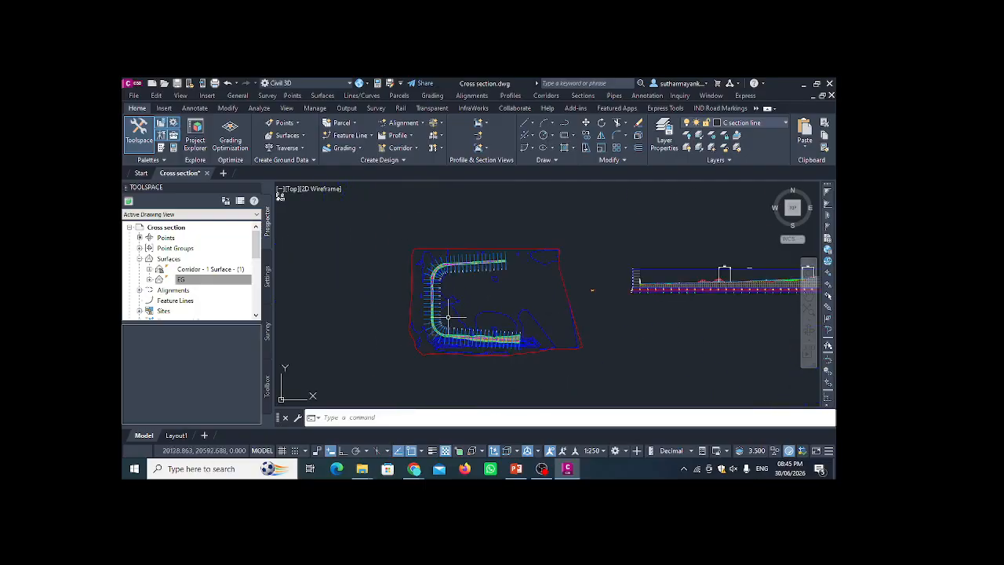
pyautogui.scroll(1, 447, 316)
pyautogui.scroll(5, 439, 308)
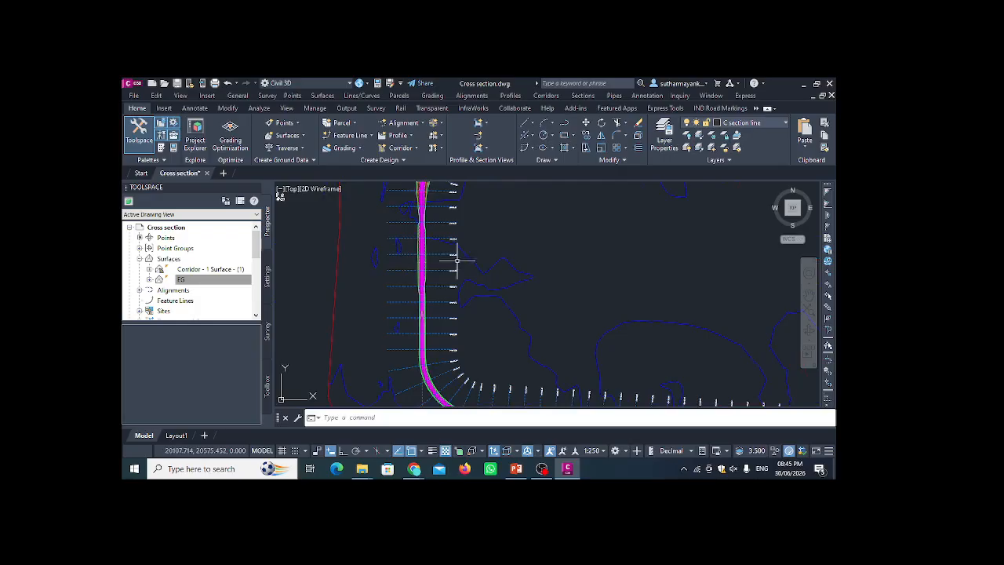
pyautogui.scroll(4, 424, 291)
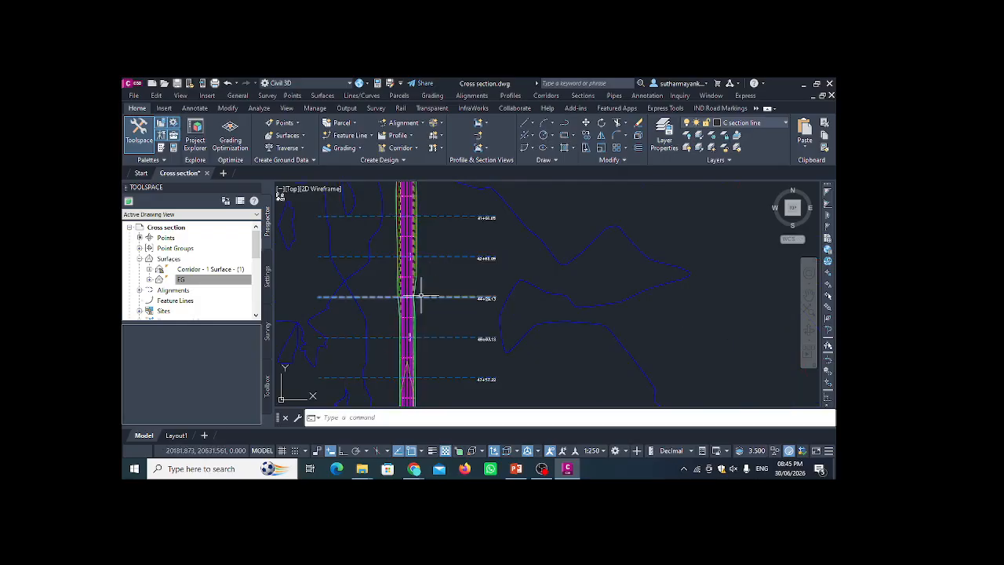
# Start creating multiple section views for the road corridor's sample lines.
pyautogui.scroll(-6, 420, 290)
pyautogui.scroll(4, 421, 232)
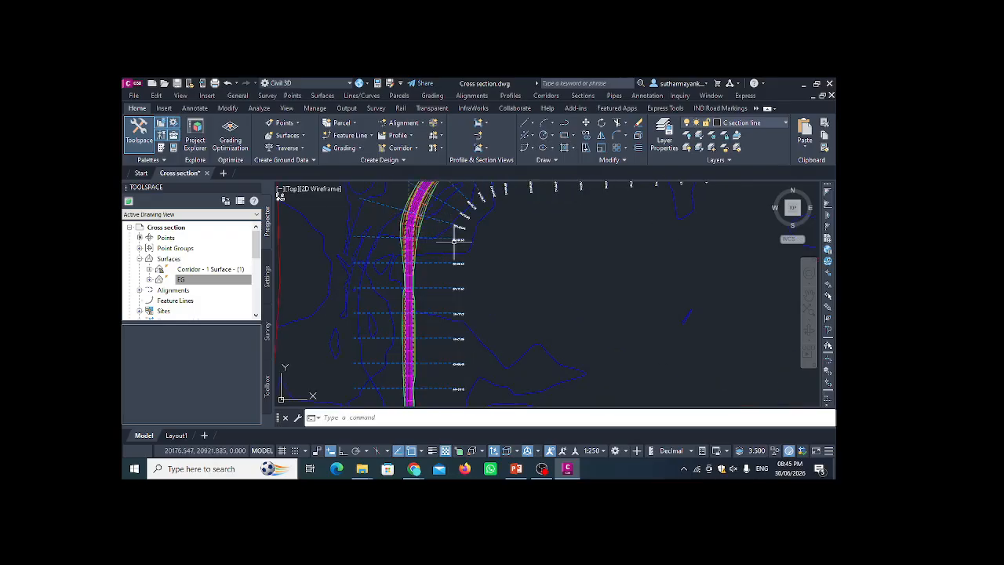
pyautogui.scroll(5, 416, 255)
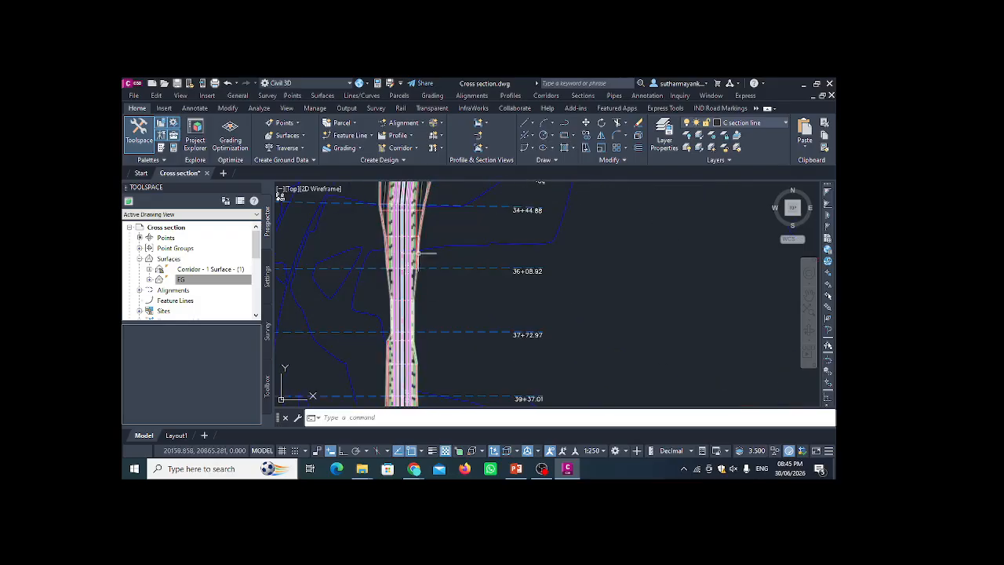
pyautogui.scroll(2, 427, 284)
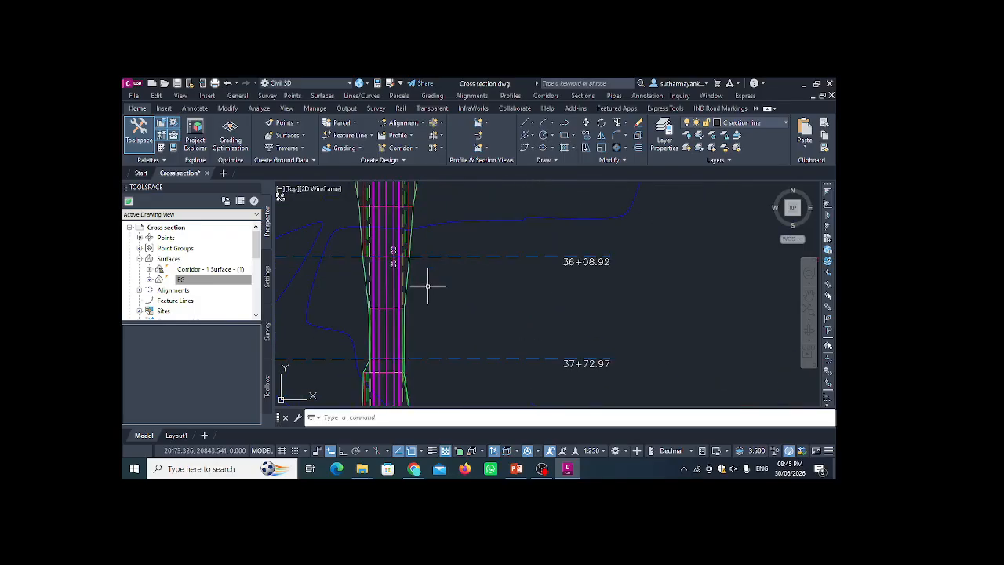
pyautogui.moveTo(392, 251); pyautogui.dragTo(441, 268, button='middle')
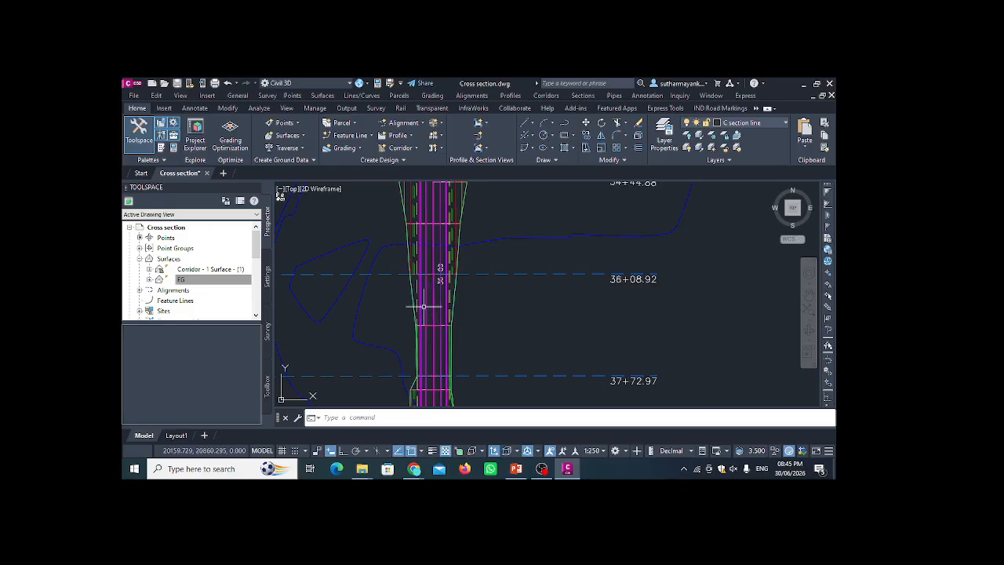
pyautogui.click(483, 147)
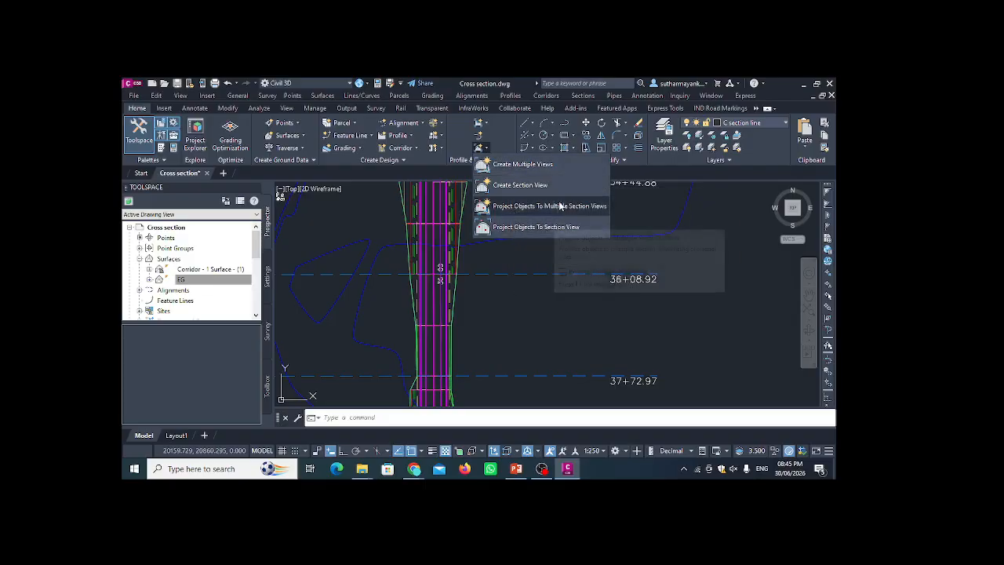
pyautogui.click(514, 167)
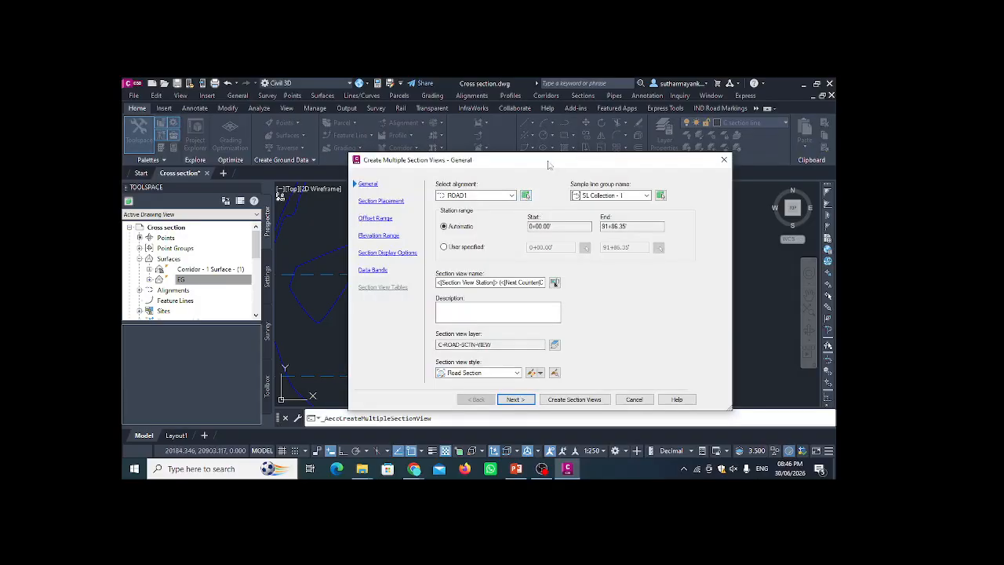
pyautogui.moveTo(547, 162); pyautogui.dragTo(534, 127)
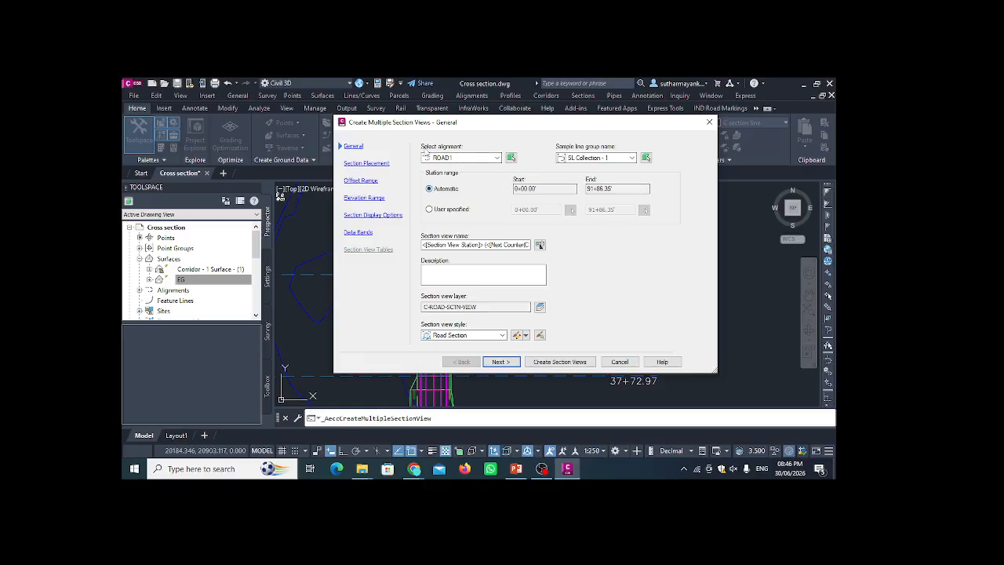
# Choose the ROAD1 alignment by picking it in the drawing, and select SL Collection - 1 as the sample line group.
pyautogui.click(497, 158)
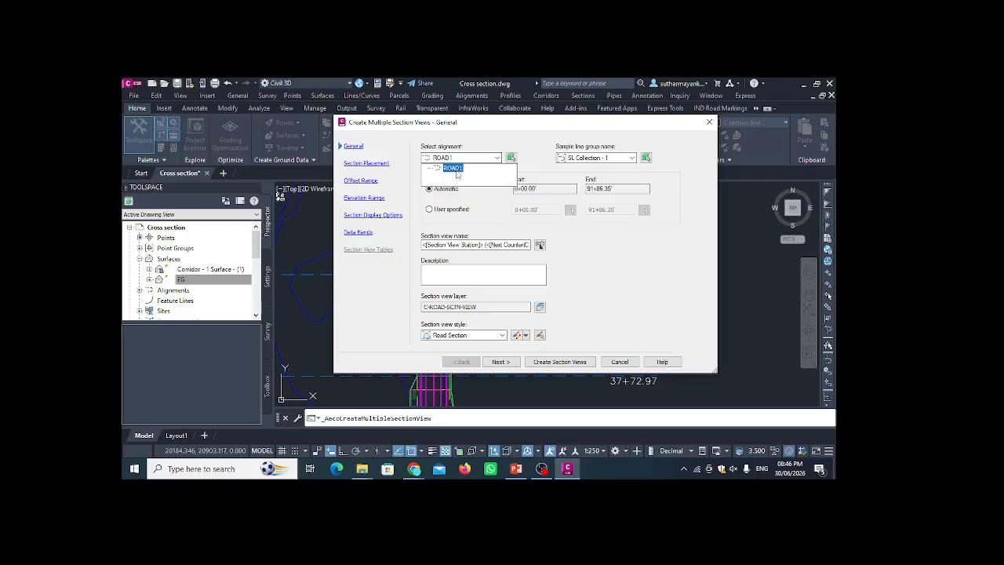
pyautogui.click(504, 161)
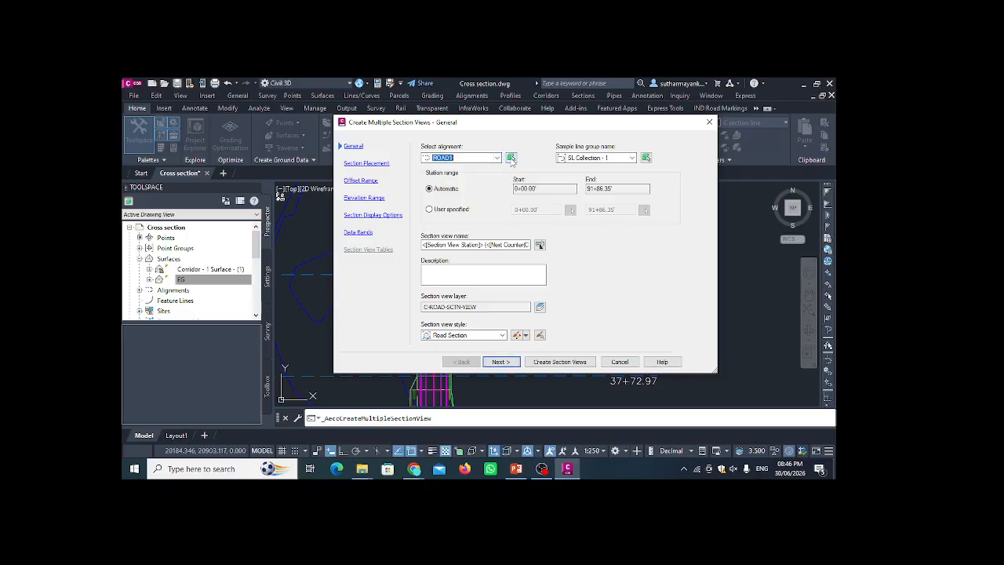
pyautogui.click(511, 159)
pyautogui.scroll(-4, 475, 262)
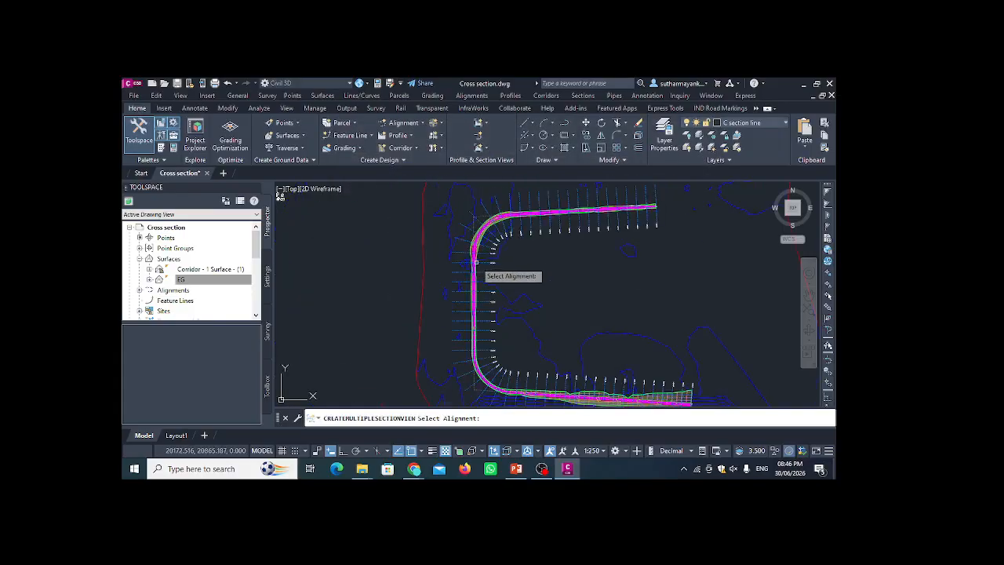
pyautogui.scroll(-2, 476, 261)
pyautogui.scroll(10, 524, 262)
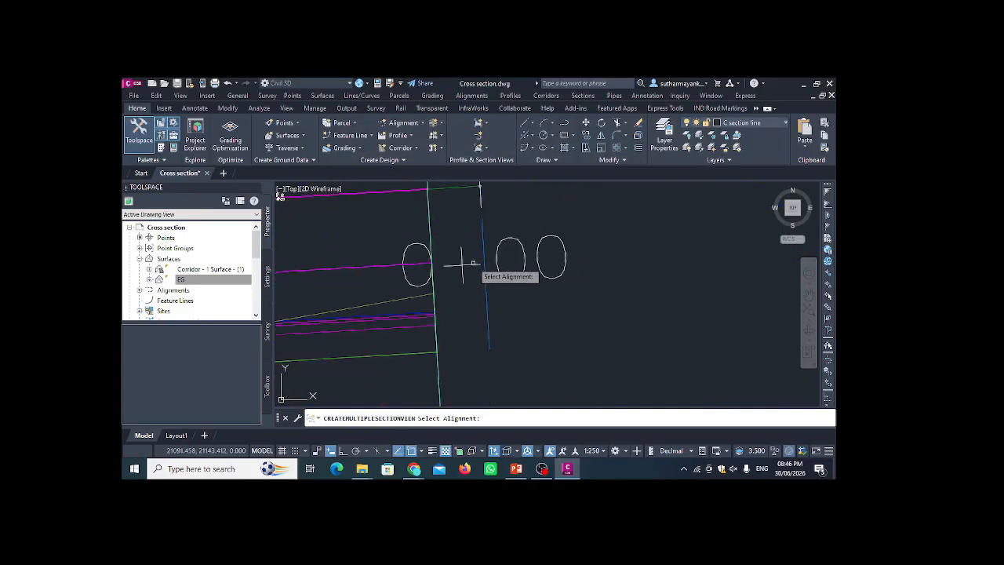
pyautogui.click(464, 190)
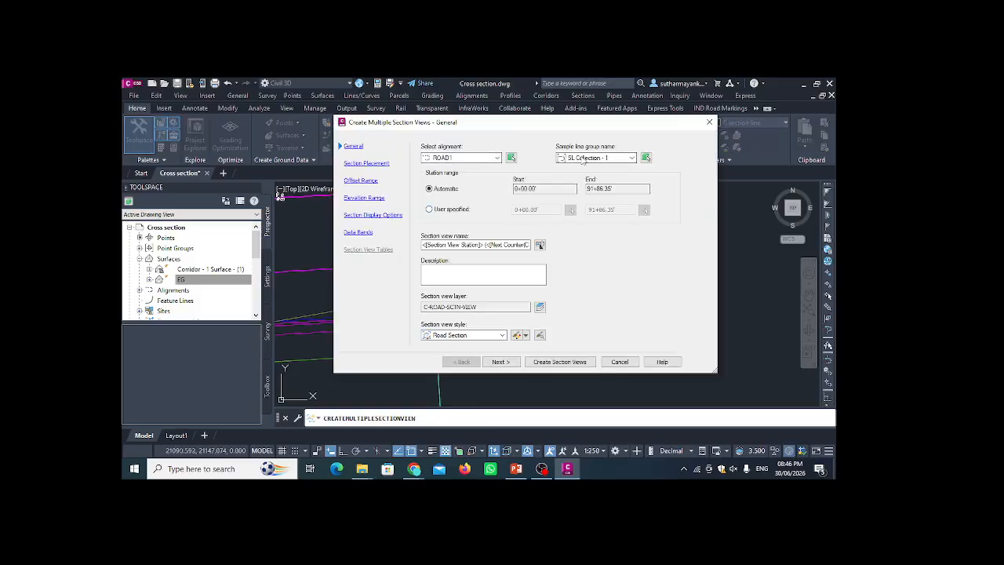
pyautogui.click(631, 159)
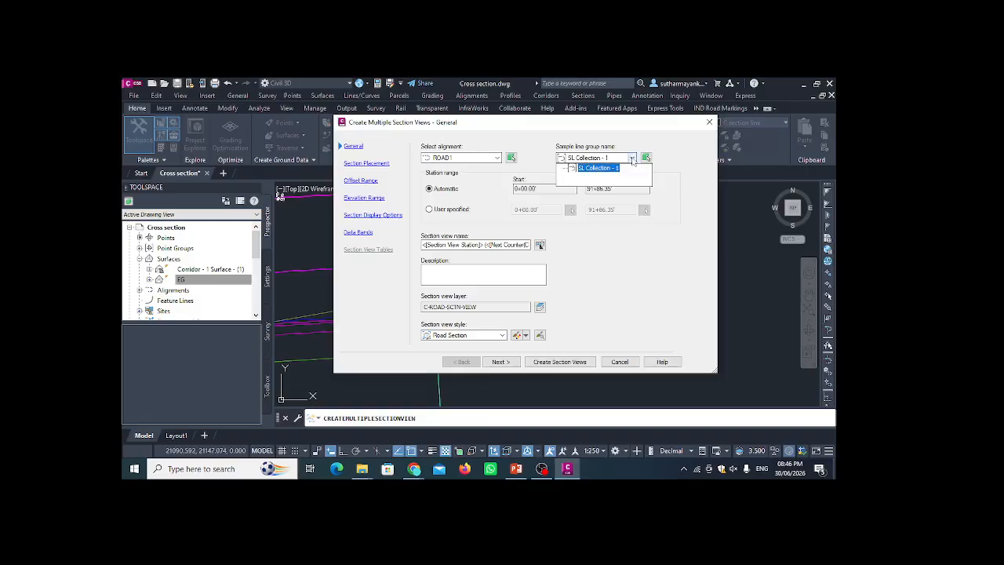
pyautogui.click(604, 168)
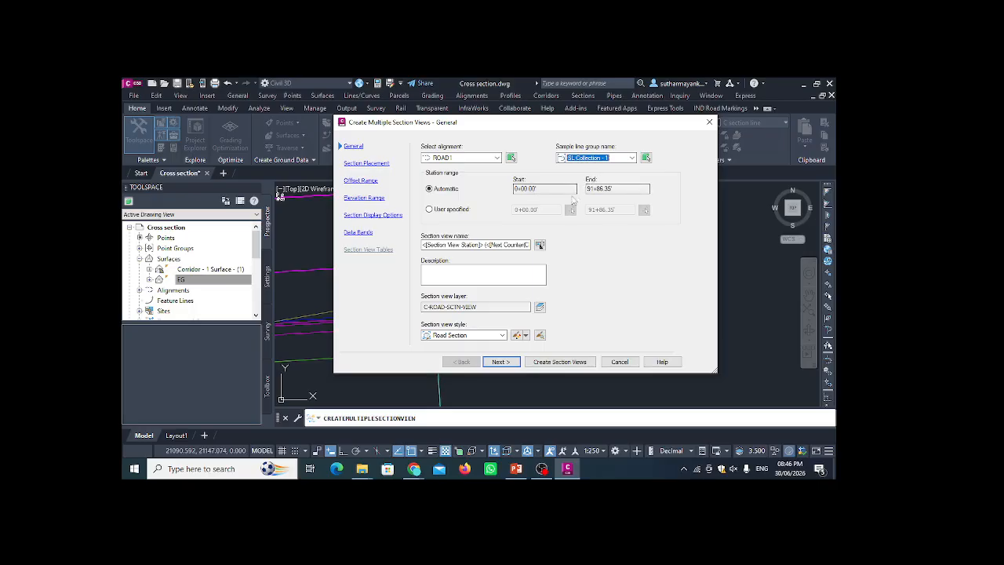
# Review the user-specified station range option and the section view name template, keeping the station range Automatic.
pyautogui.click(446, 210)
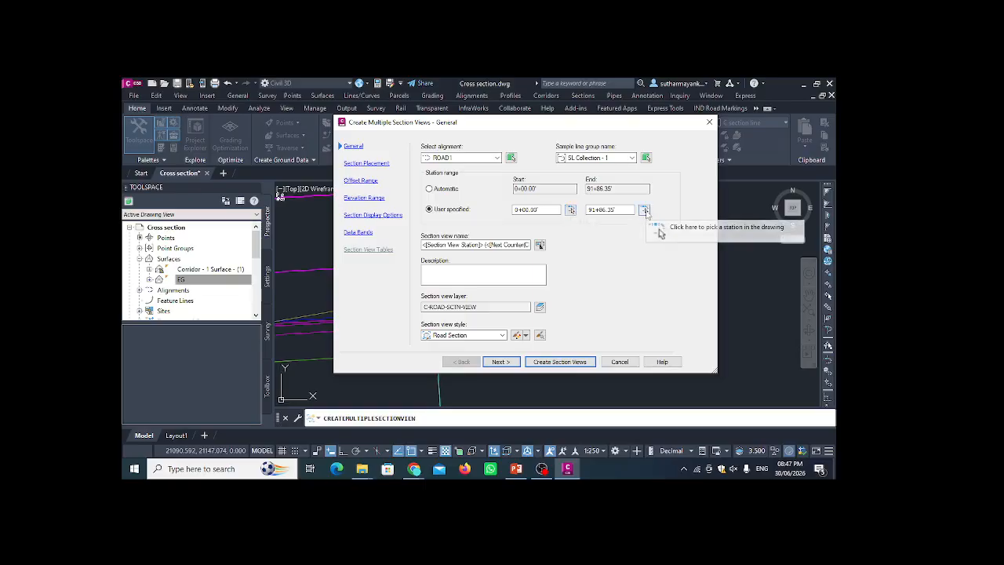
pyautogui.click(447, 192)
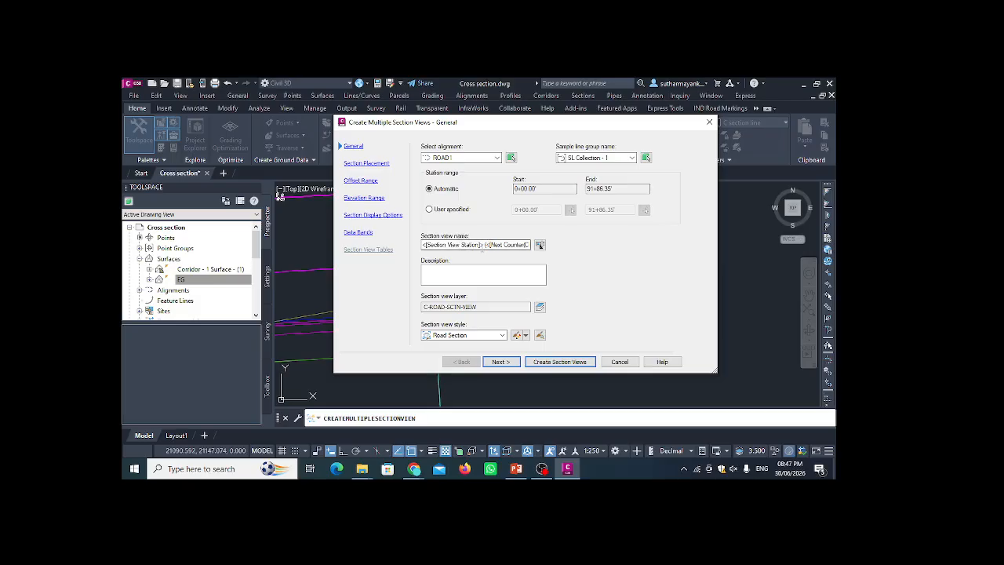
pyautogui.click(540, 244)
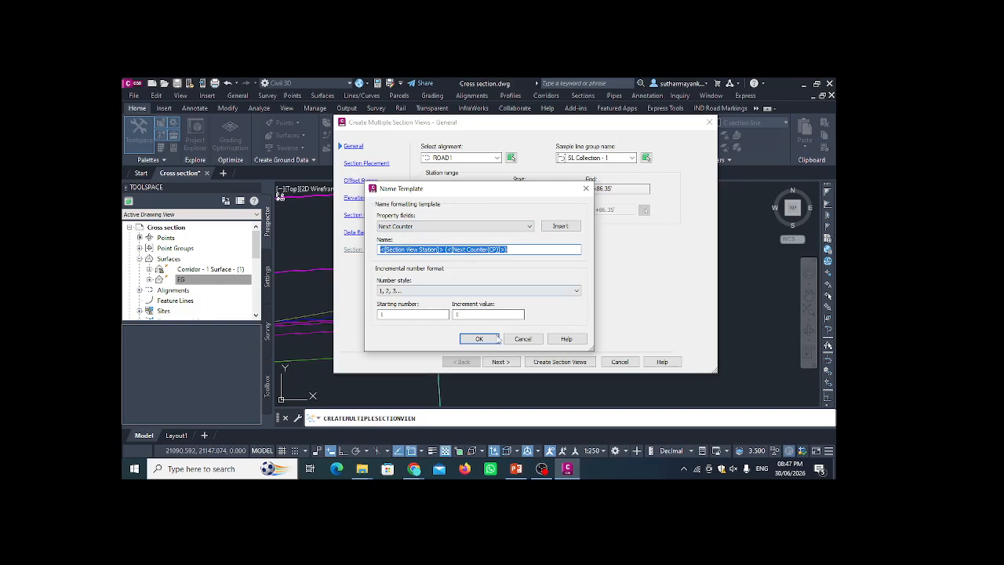
pyautogui.click(480, 338)
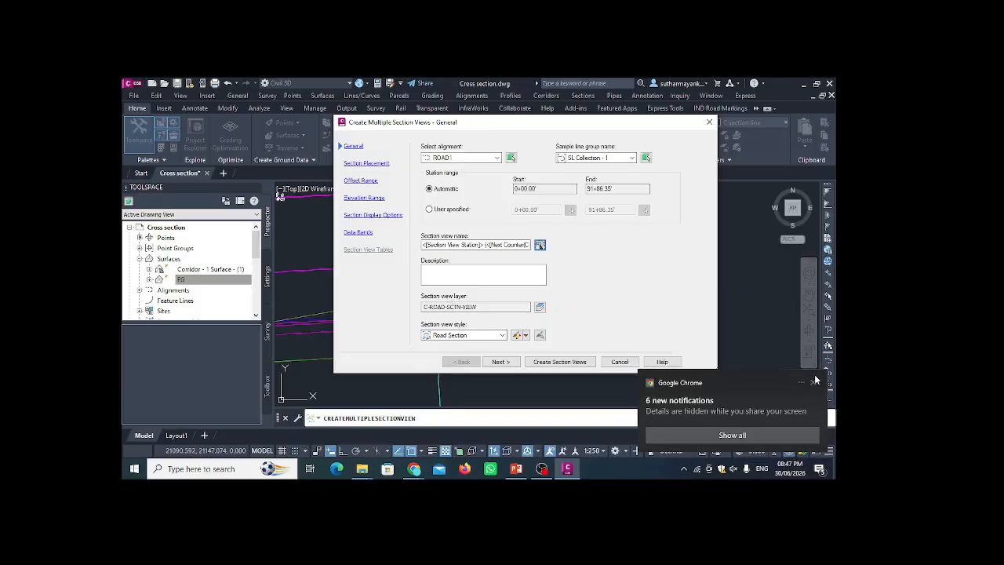
pyautogui.click(813, 384)
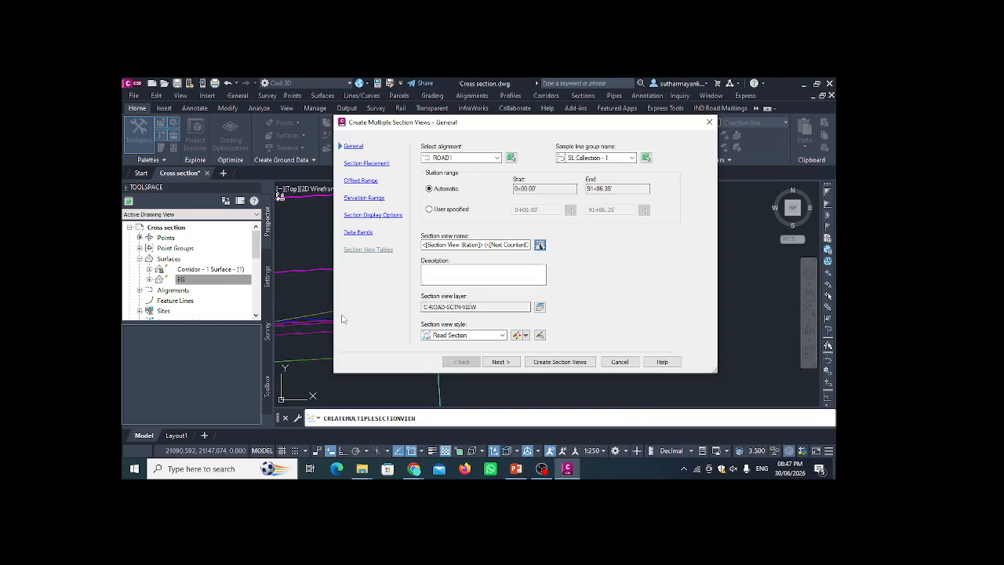
# Review the available section view styles, keep Road Section, and continue to the section placement settings.
pyautogui.moveTo(651, 123); pyautogui.dragTo(521, 123)
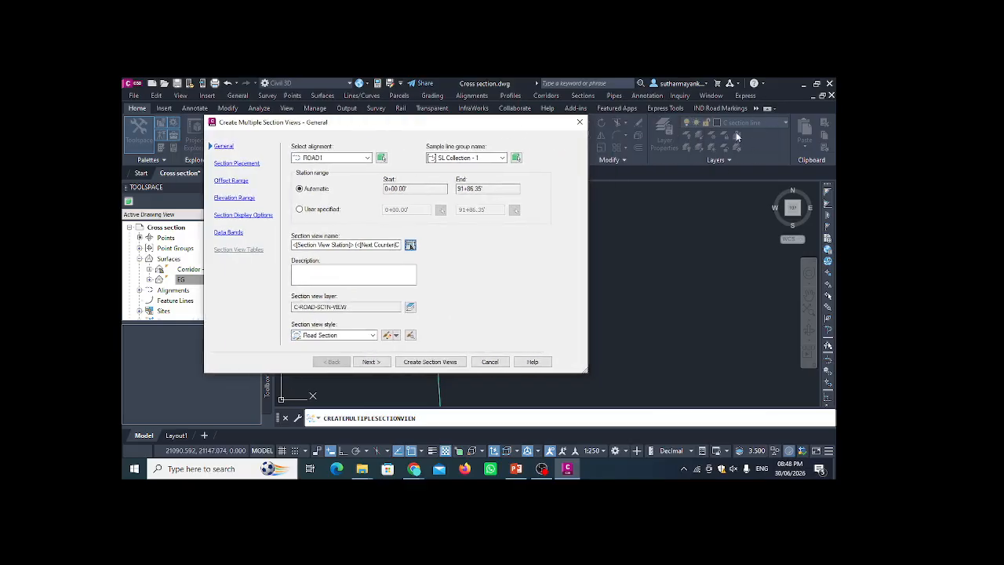
pyautogui.moveTo(456, 127); pyautogui.dragTo(512, 96)
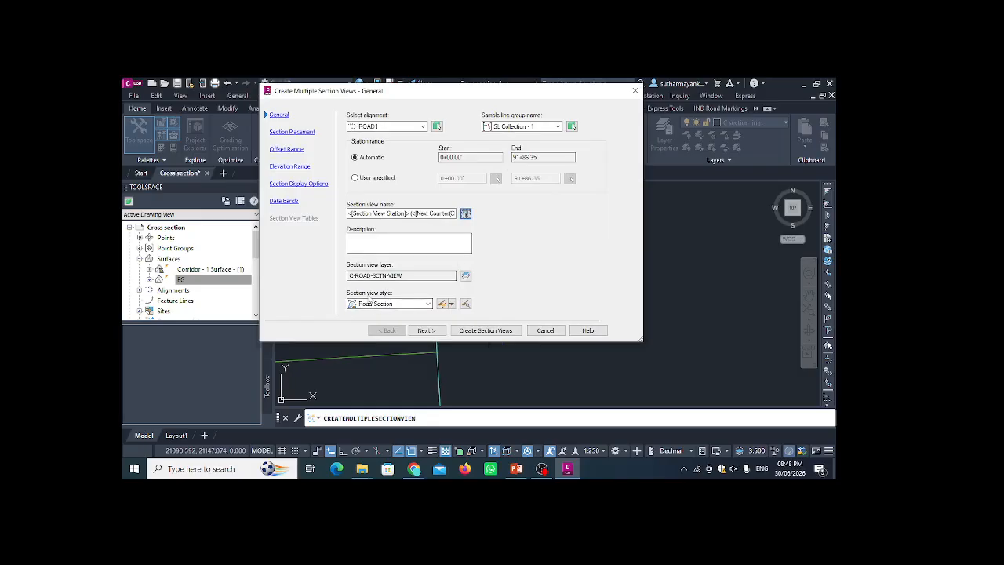
pyautogui.click(428, 305)
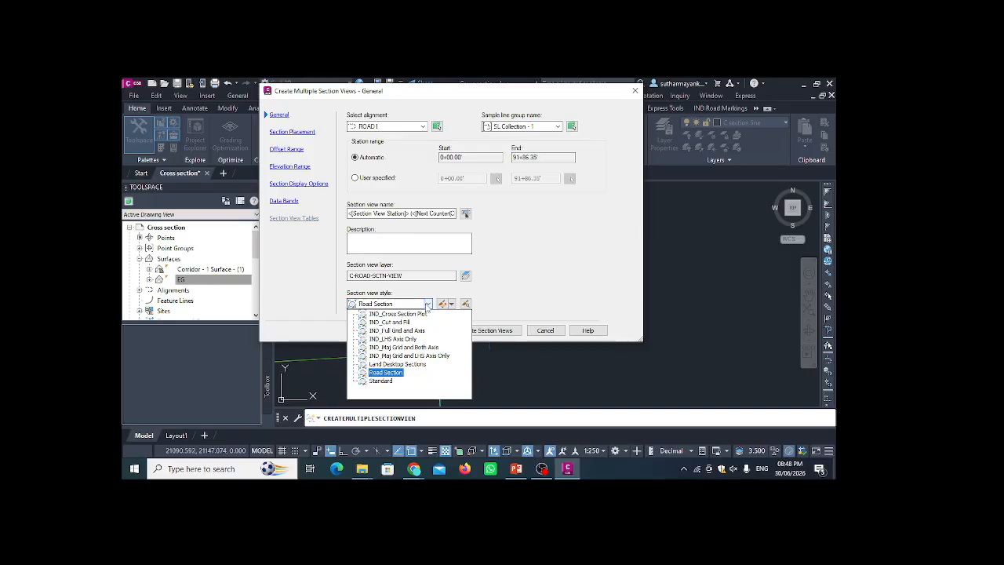
pyautogui.click(427, 306)
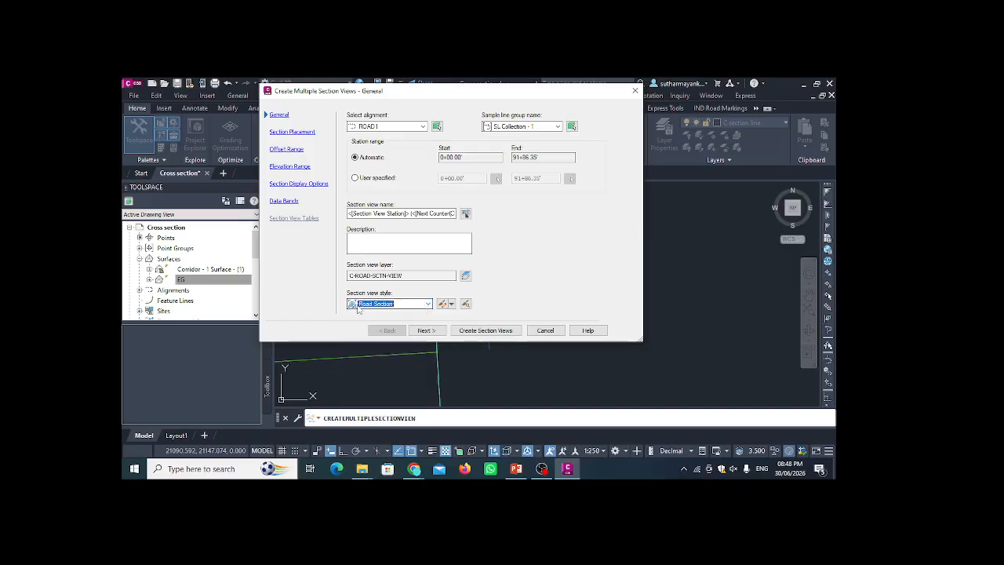
pyautogui.click(427, 331)
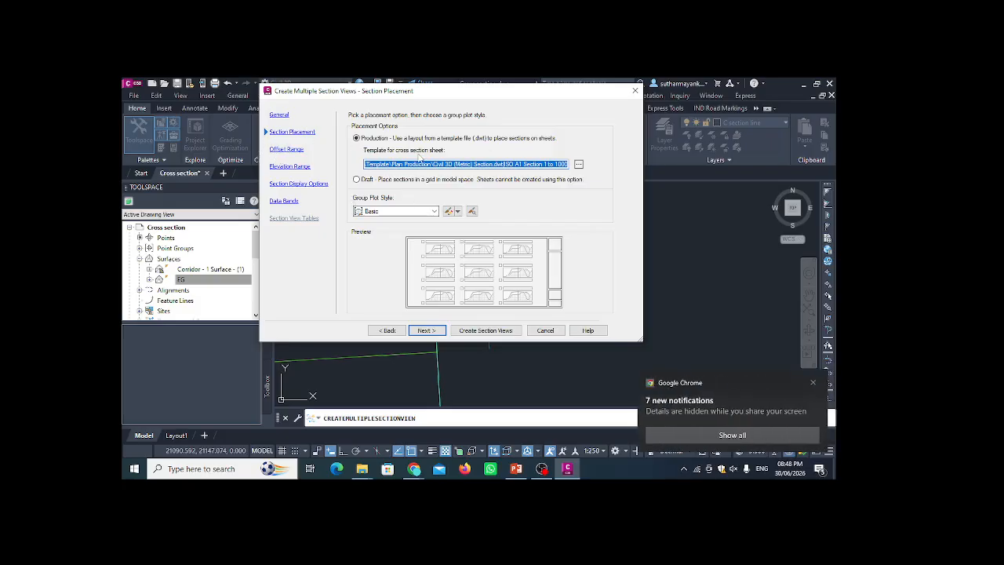
# Compare Draft with Production placement, and choose the ISO A0 Section 1 to 500 layout from the Civil 3D (Metric) Section template for Production.
pyautogui.click(358, 179)
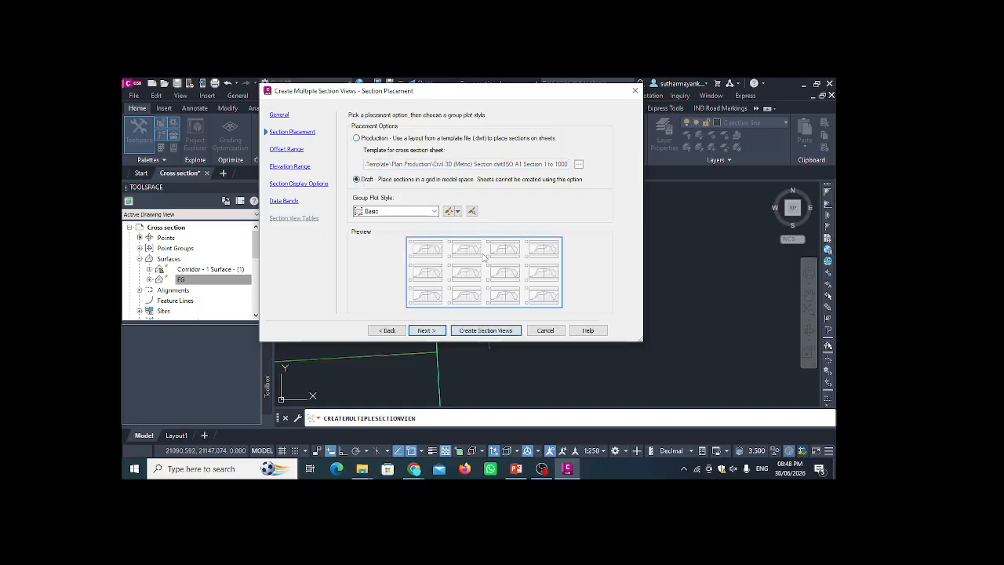
pyautogui.click(357, 139)
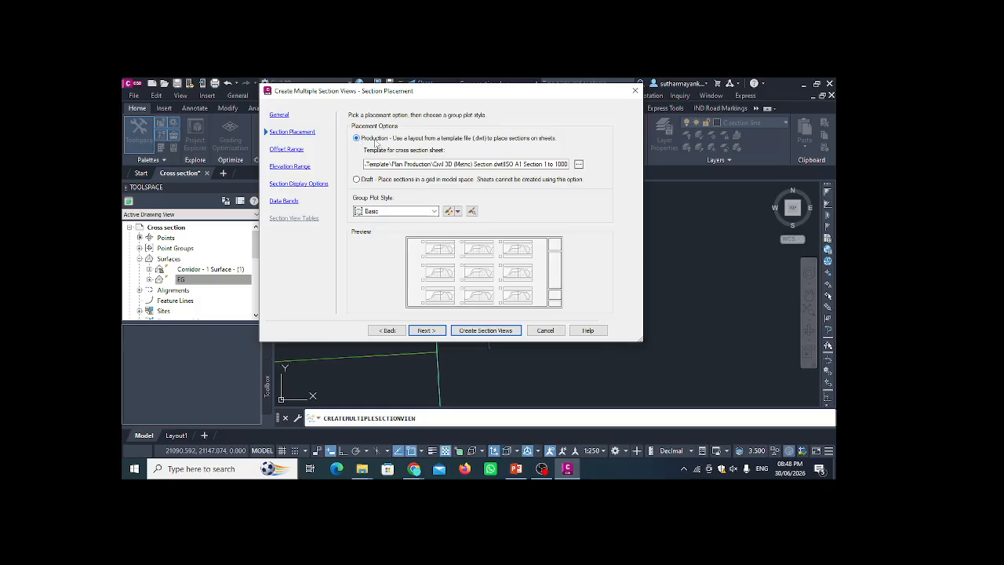
pyautogui.click(577, 167)
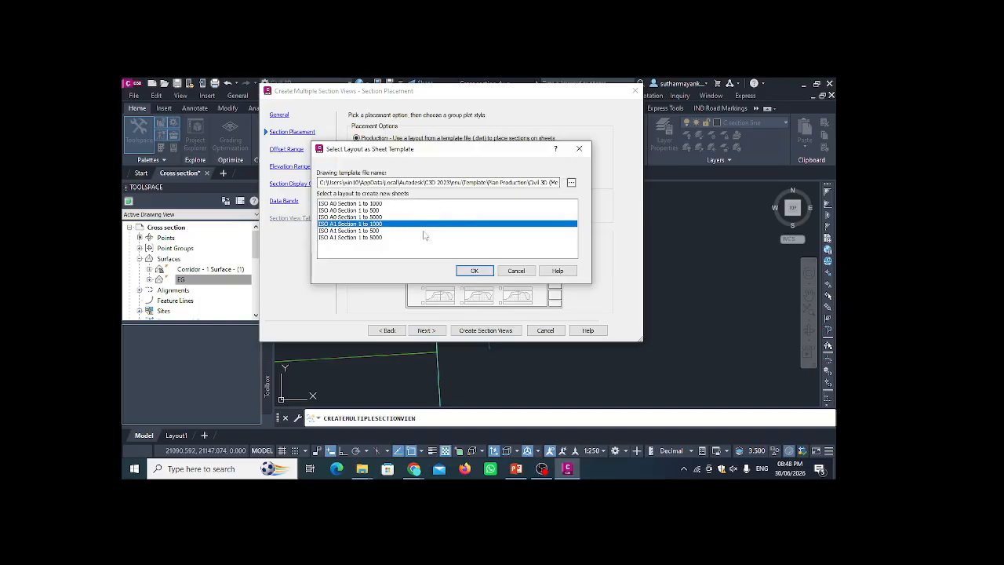
pyautogui.click(571, 183)
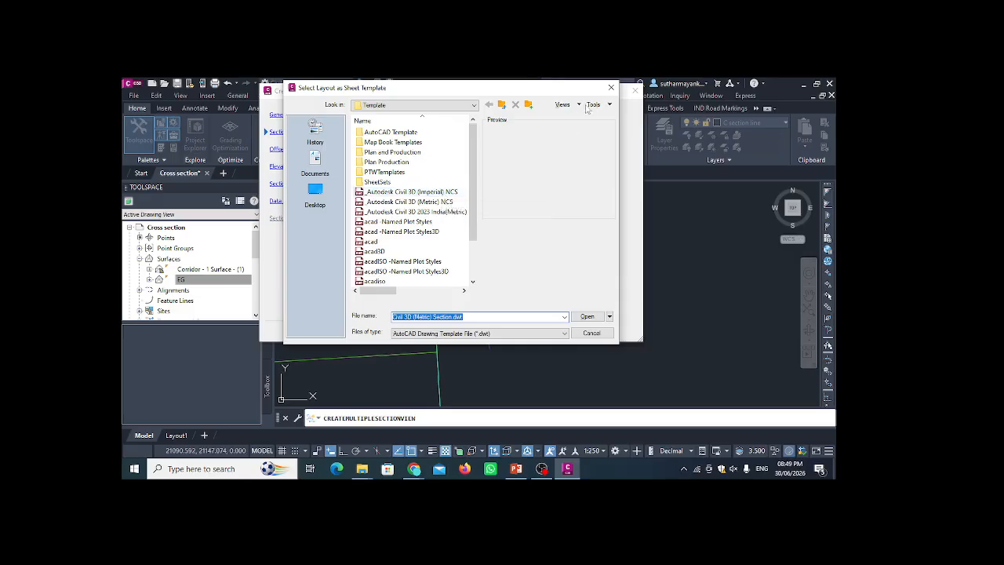
pyautogui.press('Return')
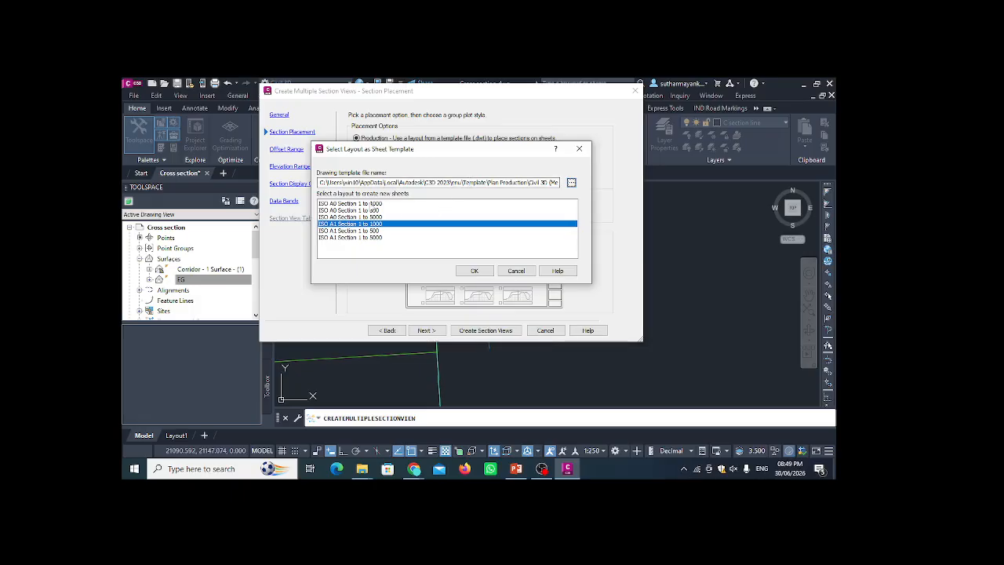
pyautogui.click(345, 204)
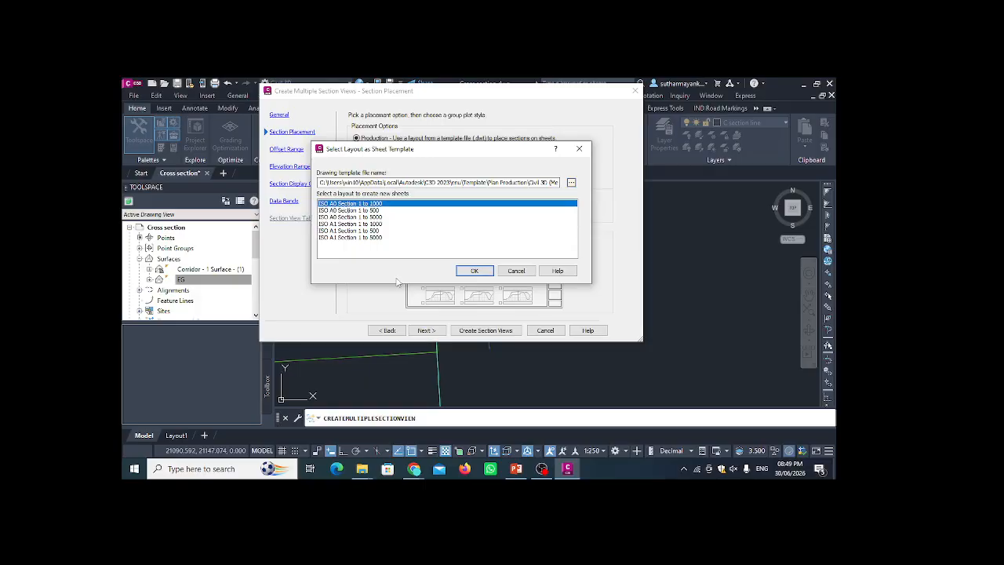
pyautogui.click(363, 210)
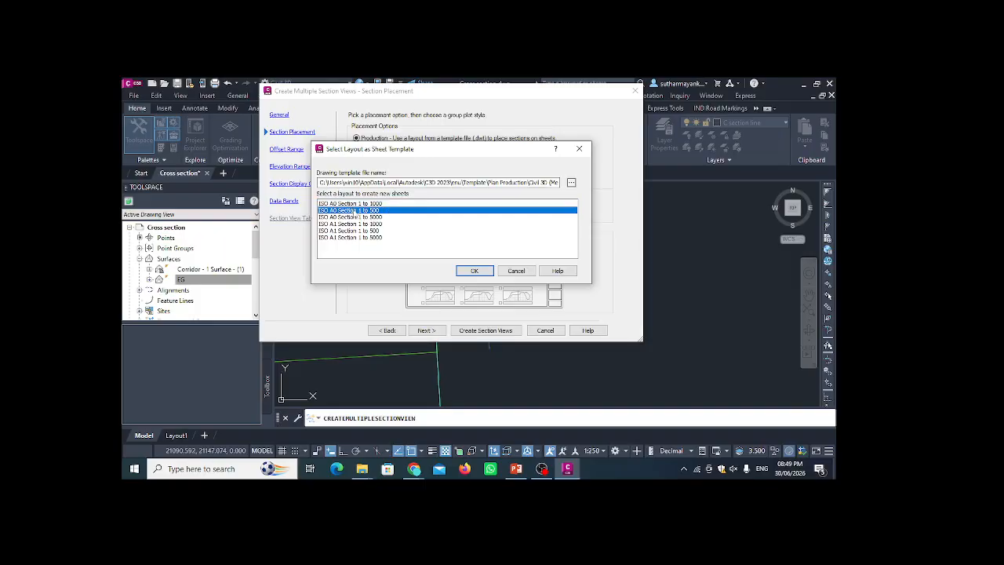
pyautogui.click(473, 270)
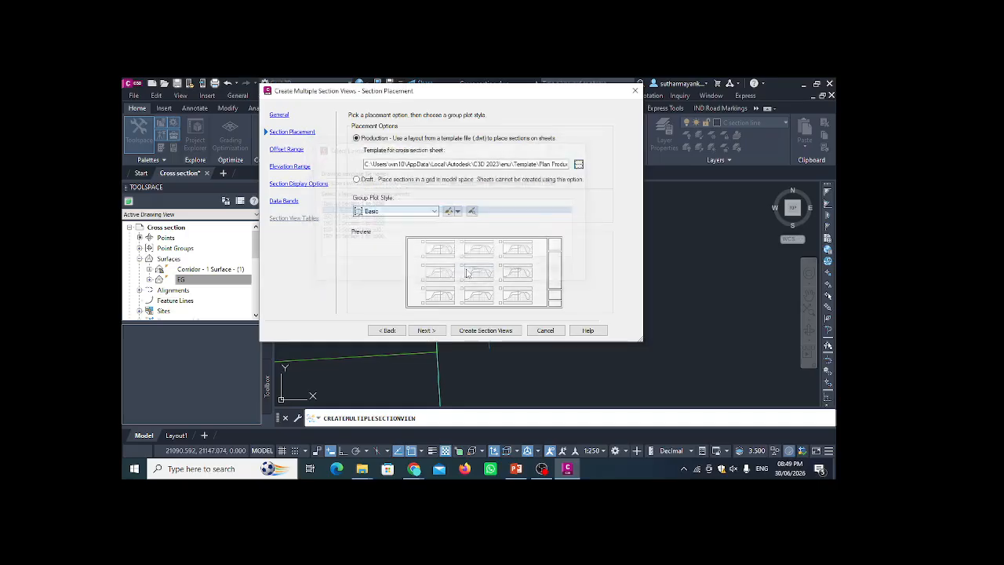
# Set the placement option to Draft with the Basic group plot style, and continue to the offset range settings.
pyautogui.click(357, 179)
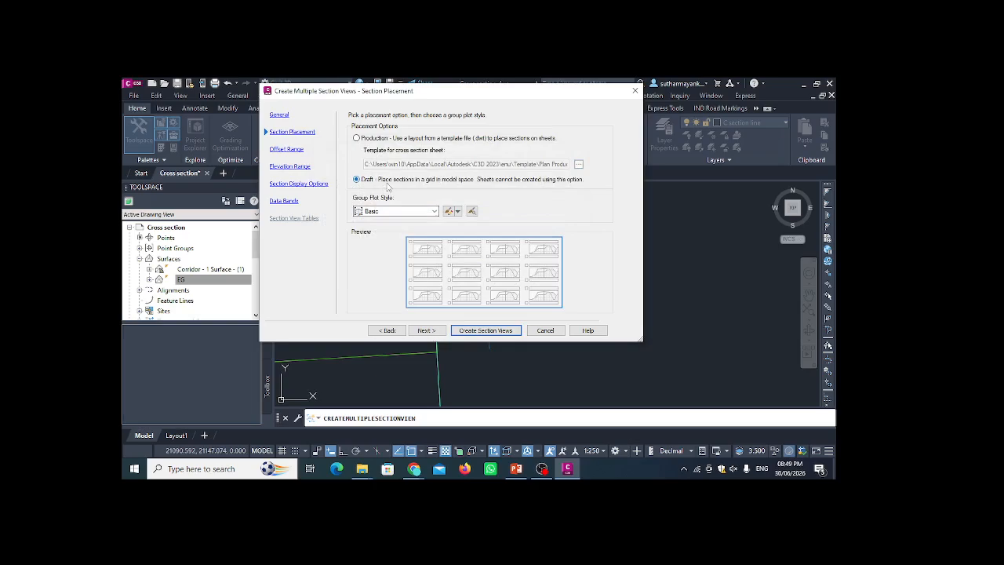
pyautogui.moveTo(550, 96)
pyautogui.mouseDown()
pyautogui.moveTo(349, 109)
pyautogui.moveTo(500, 101)
pyautogui.mouseUp()
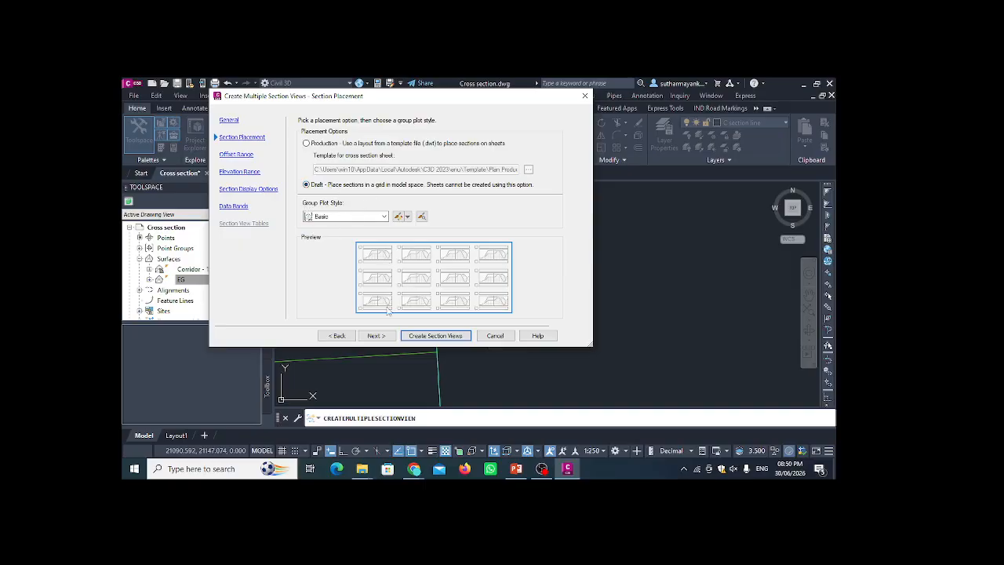
pyautogui.click(384, 217)
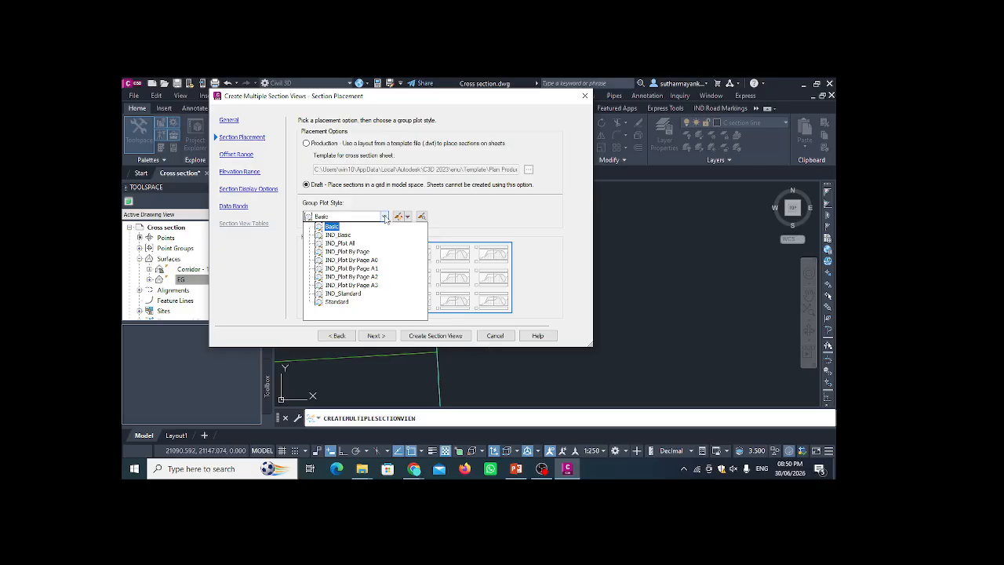
pyautogui.click(384, 216)
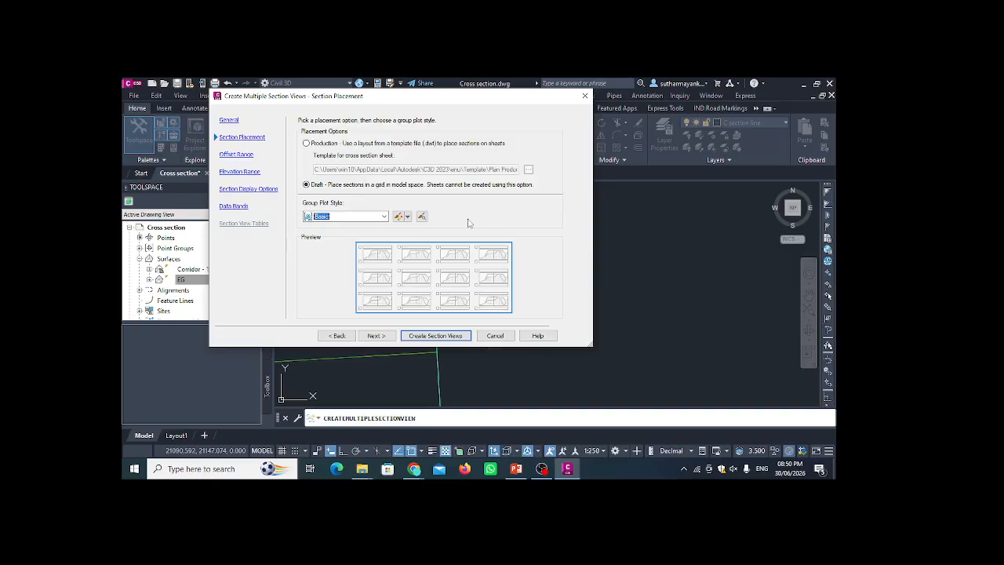
pyautogui.click(375, 335)
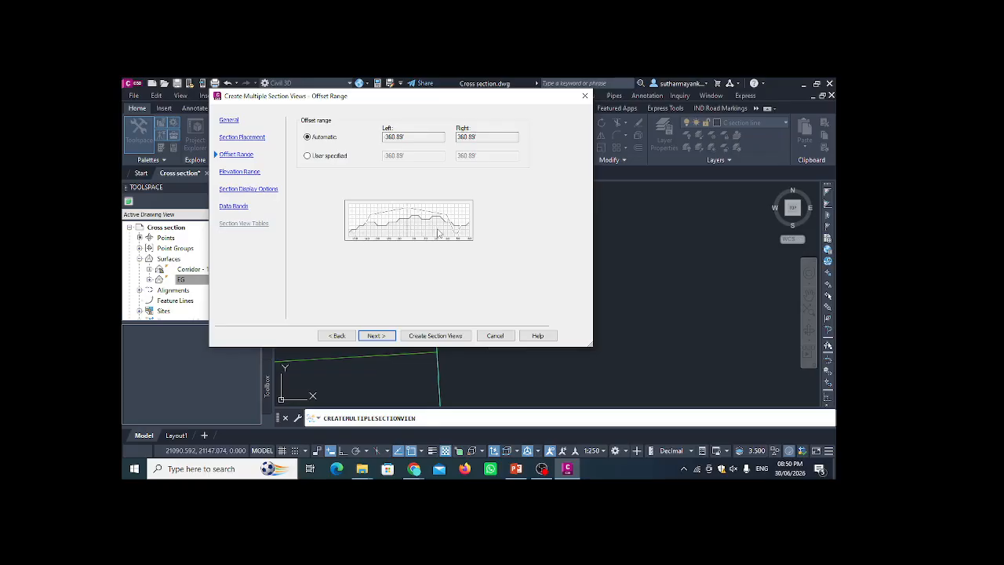
# Compare the user-specified offset range with Automatic, keep Automatic, and go to the elevation range settings.
pyautogui.click(329, 158)
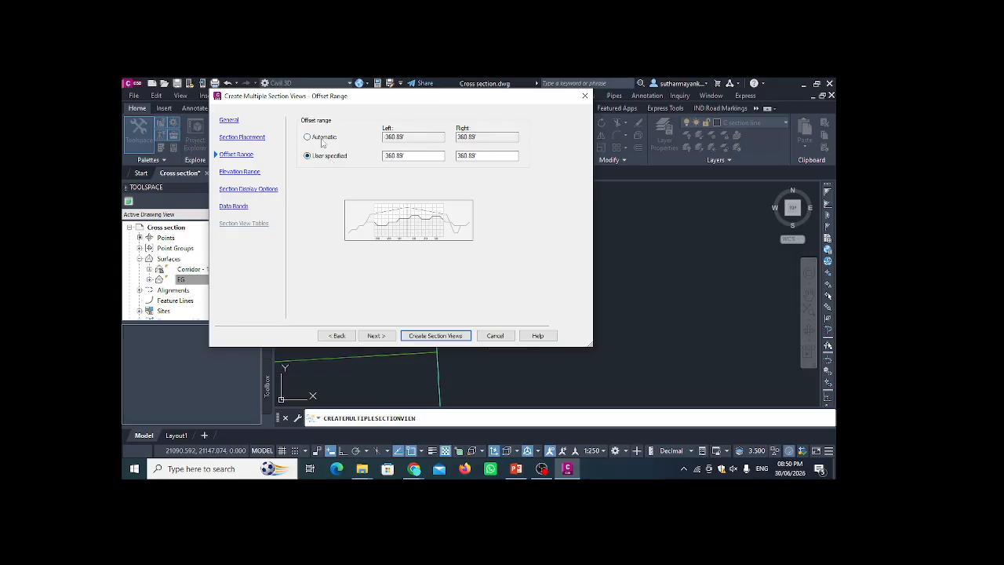
pyautogui.click(322, 139)
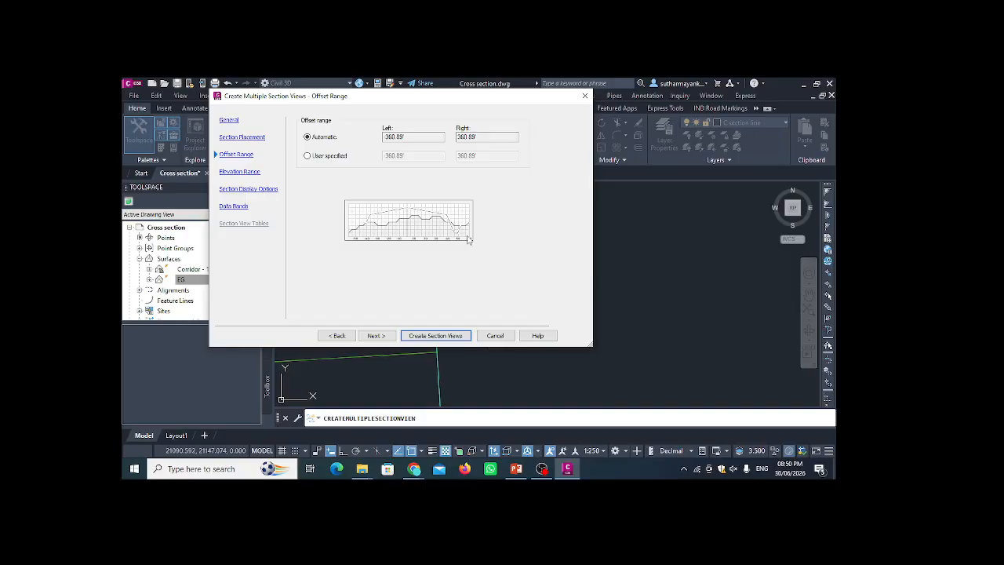
pyautogui.click(240, 173)
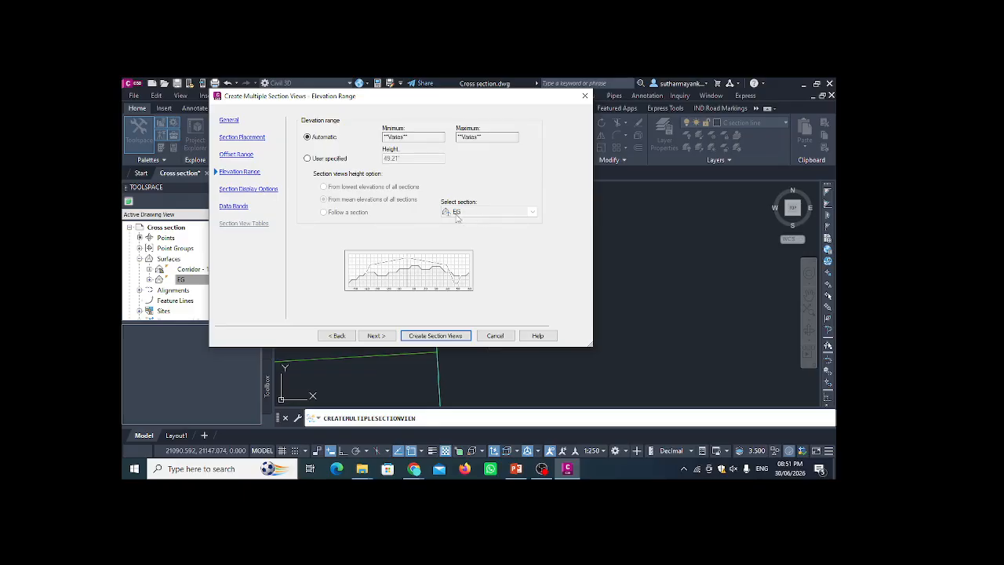
# Review the EG, Corridor - 1 and corridor surface entries in the section display options, checking the full surface name.
pyautogui.click(237, 191)
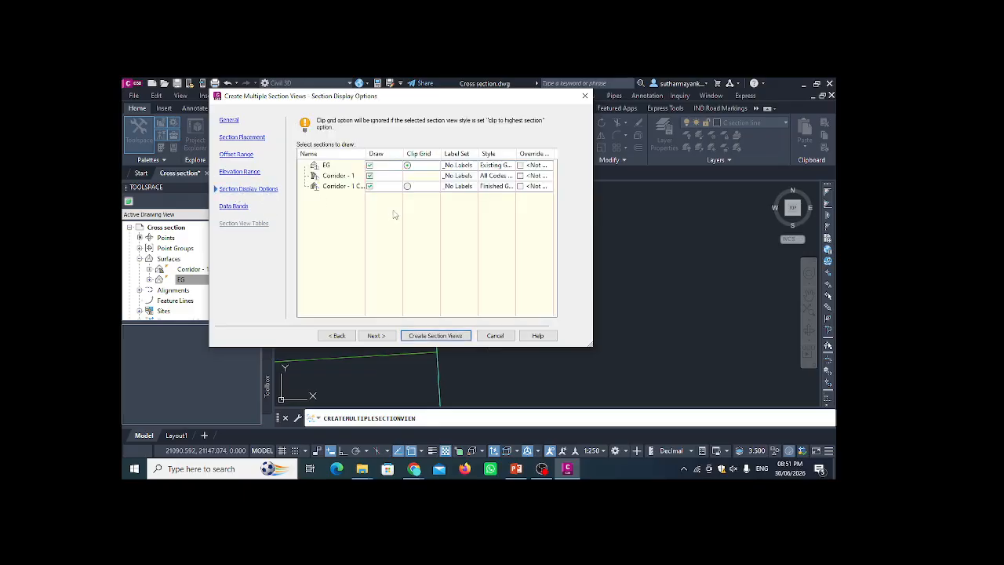
pyautogui.click(328, 166)
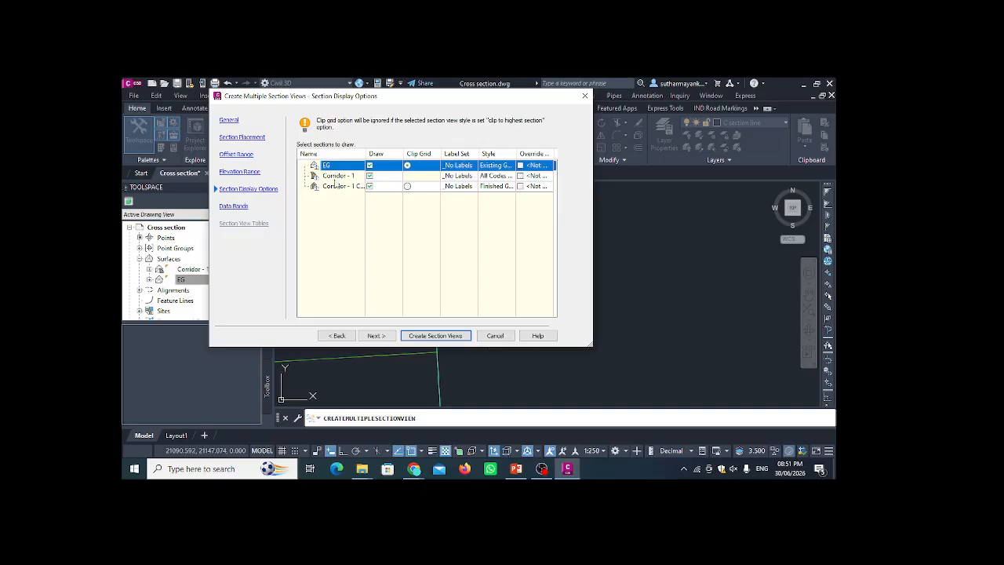
pyautogui.click(336, 178)
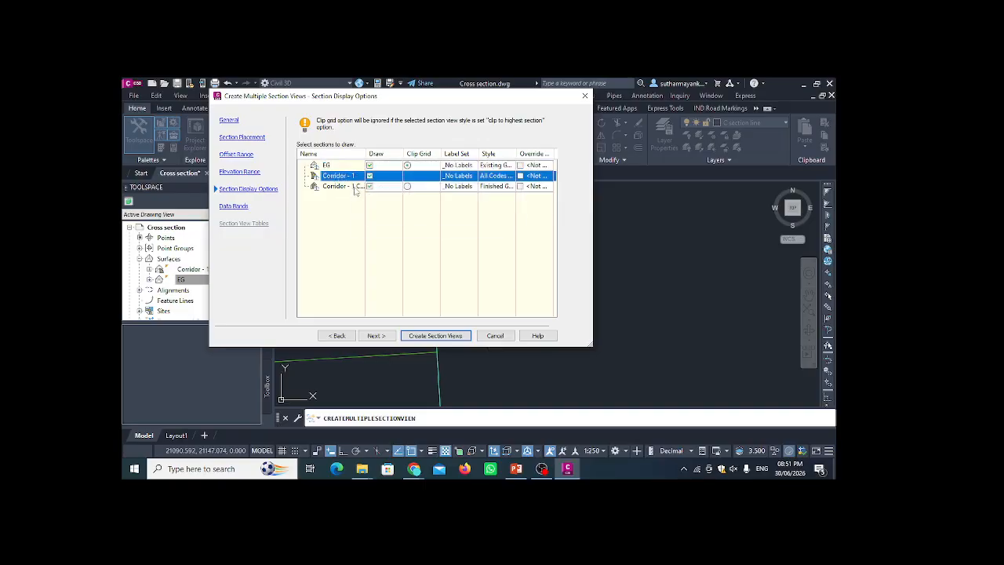
pyautogui.click(353, 189)
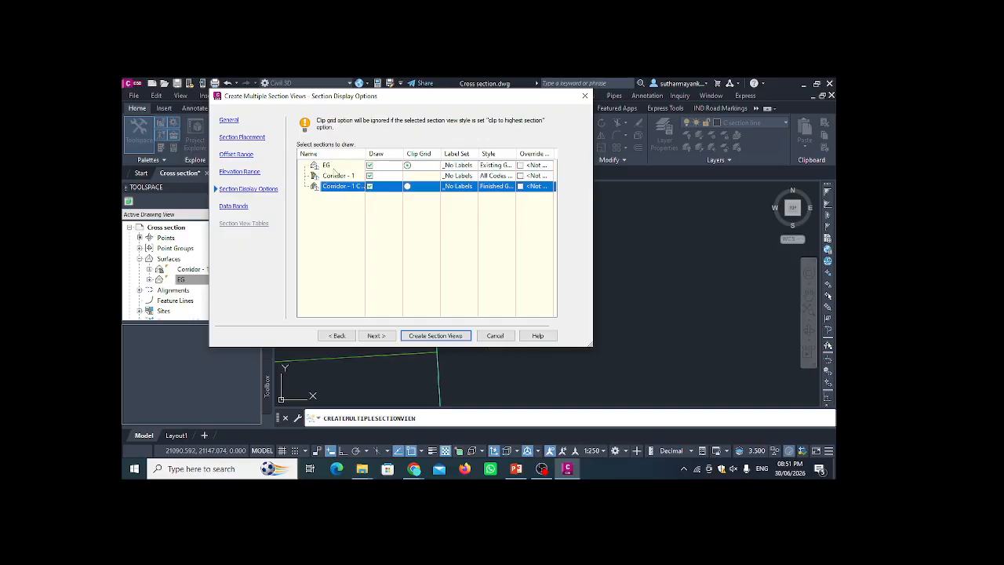
pyautogui.click(328, 166)
pyautogui.click(334, 186)
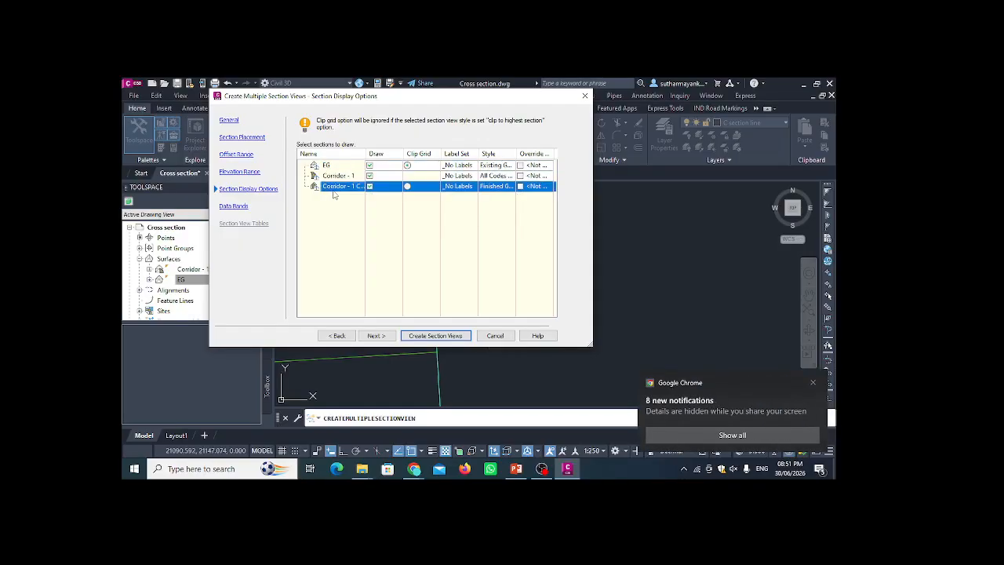
pyautogui.click(328, 166)
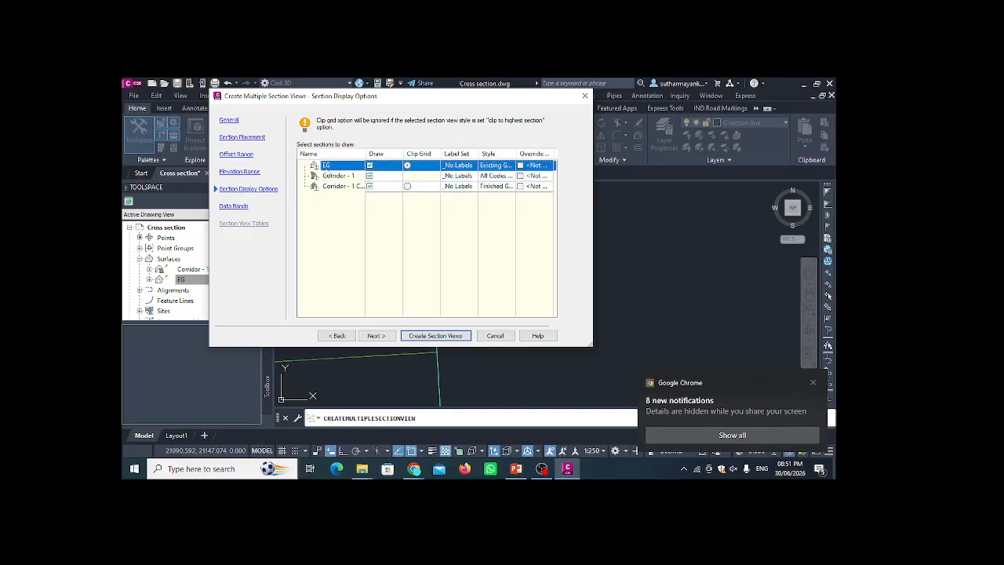
pyautogui.click(327, 177)
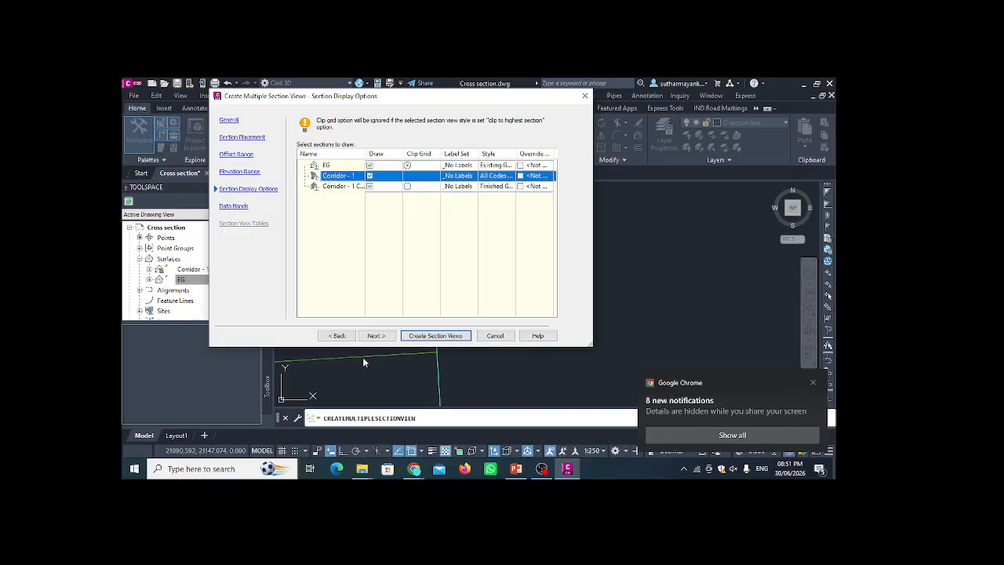
pyautogui.click(342, 188)
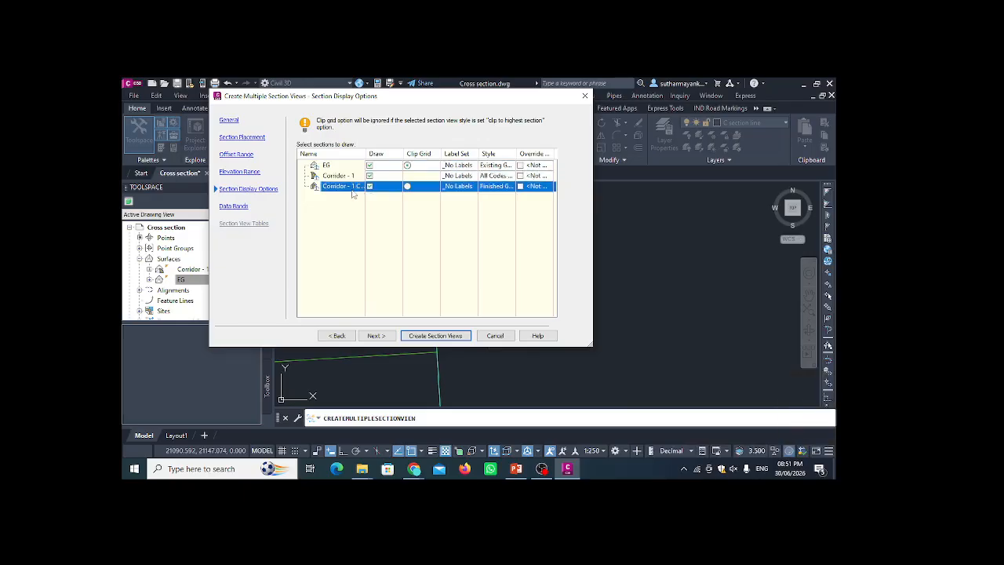
pyautogui.moveTo(367, 155); pyautogui.dragTo(429, 156)
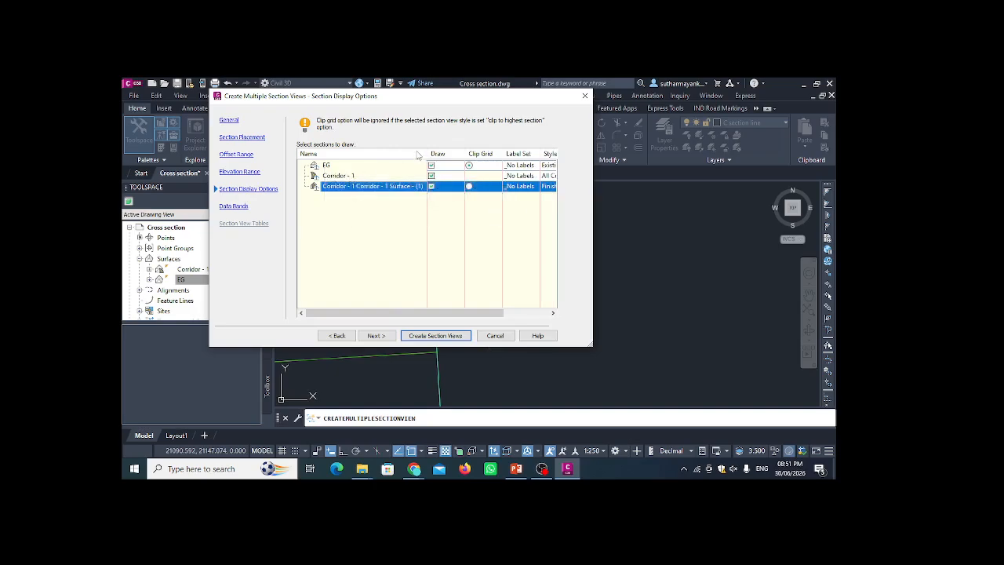
pyautogui.moveTo(428, 153); pyautogui.dragTo(358, 156)
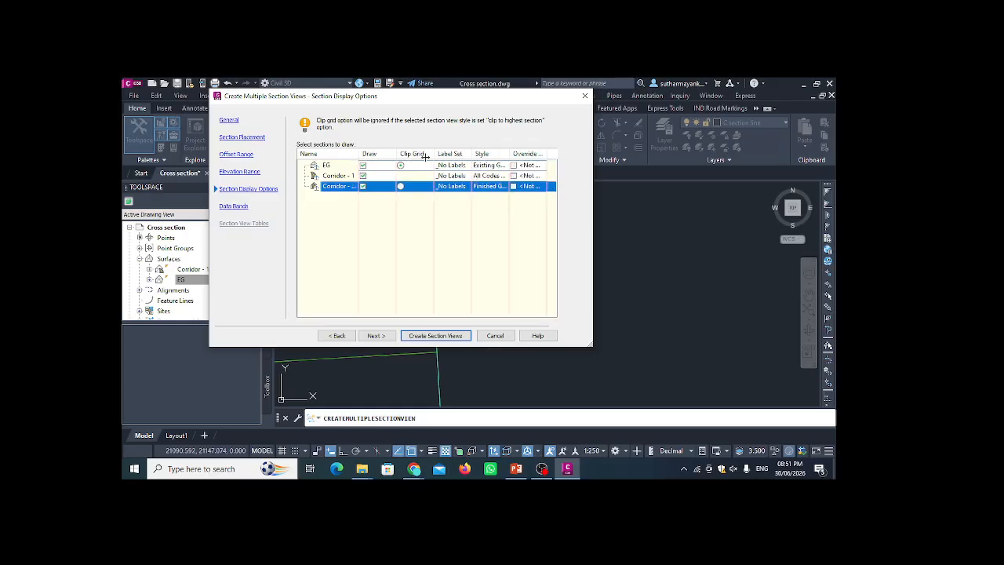
# Try toggling which sections are drawn, leaving only Corridor - 1 enabled with EG and the corridor surface turned off.
pyautogui.click(363, 165)
pyautogui.click(363, 186)
pyautogui.click(364, 187)
pyautogui.click(363, 165)
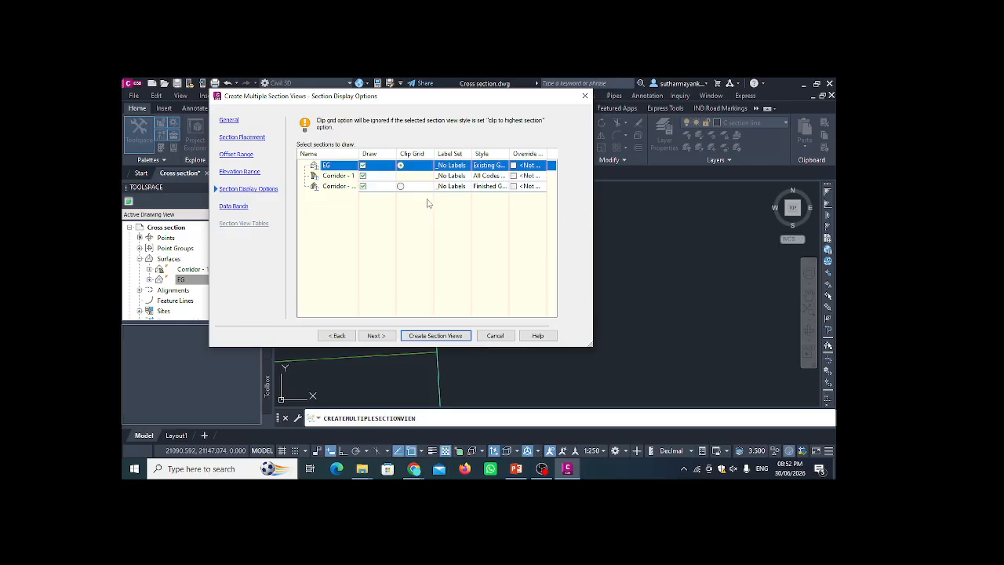
pyautogui.click(362, 175)
pyautogui.click(362, 185)
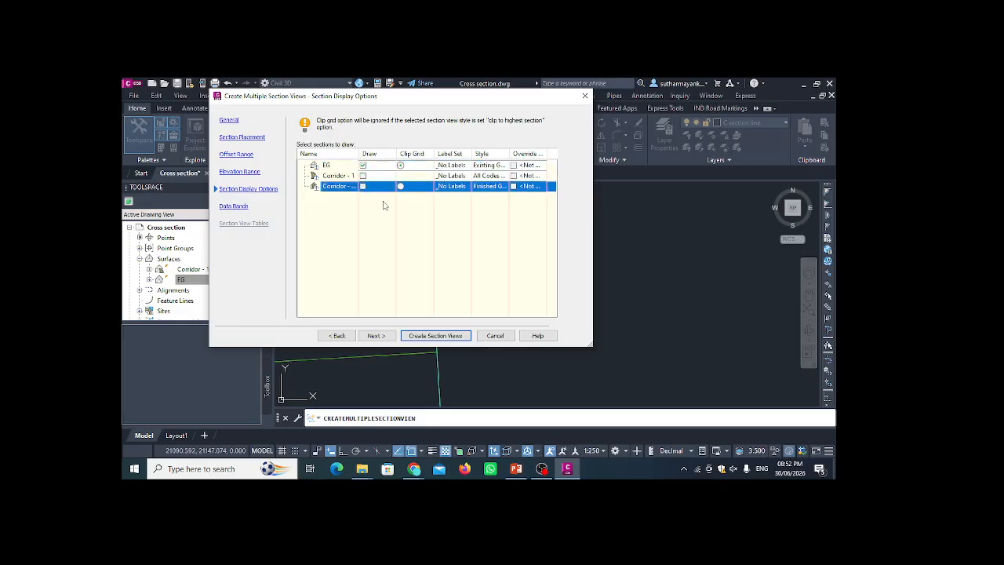
pyautogui.click(364, 165)
pyautogui.click(362, 175)
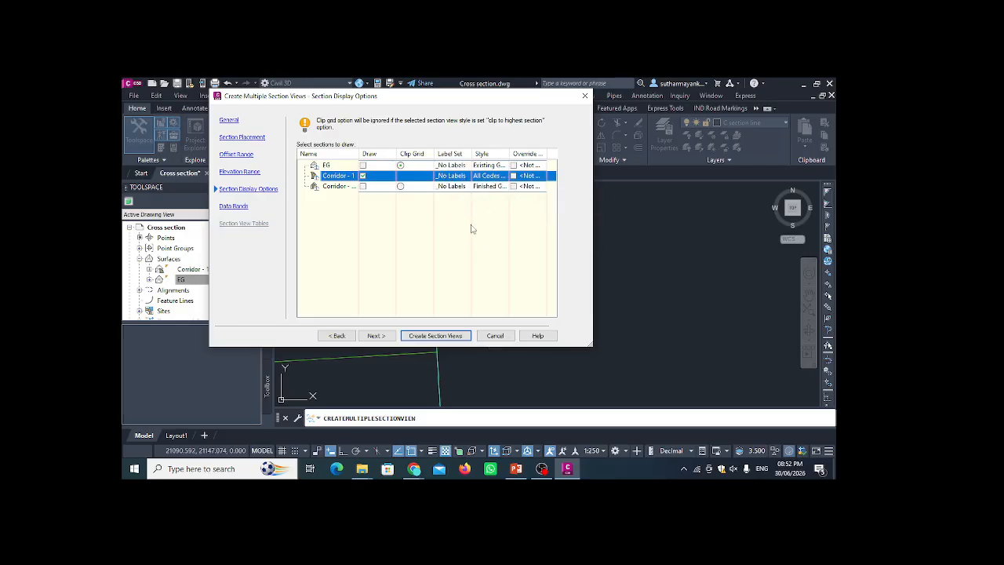
# Check the section styles assigned to EG and the corridor surface, and the code set style assigned to Corridor - 1.
pyautogui.click(492, 166)
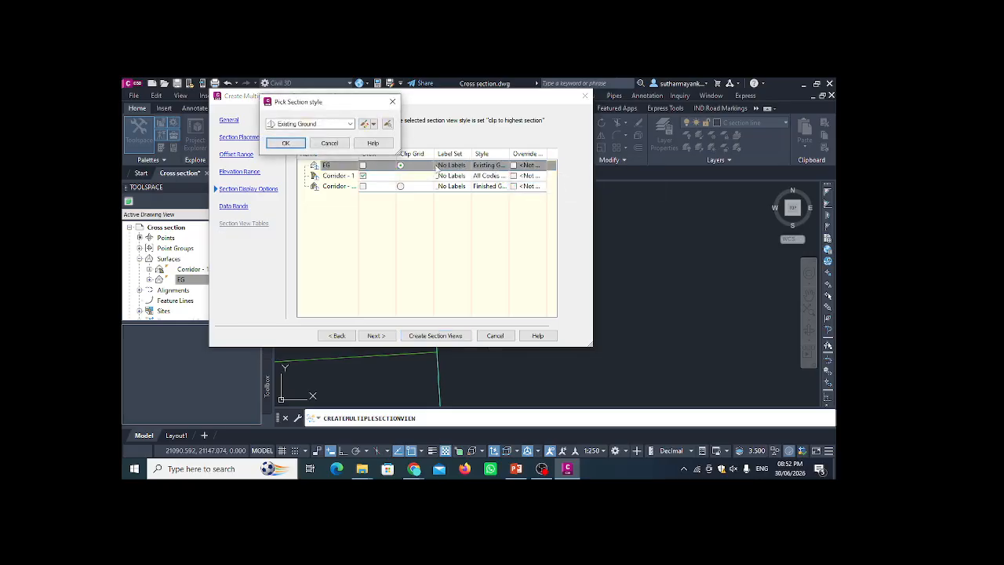
pyautogui.click(286, 143)
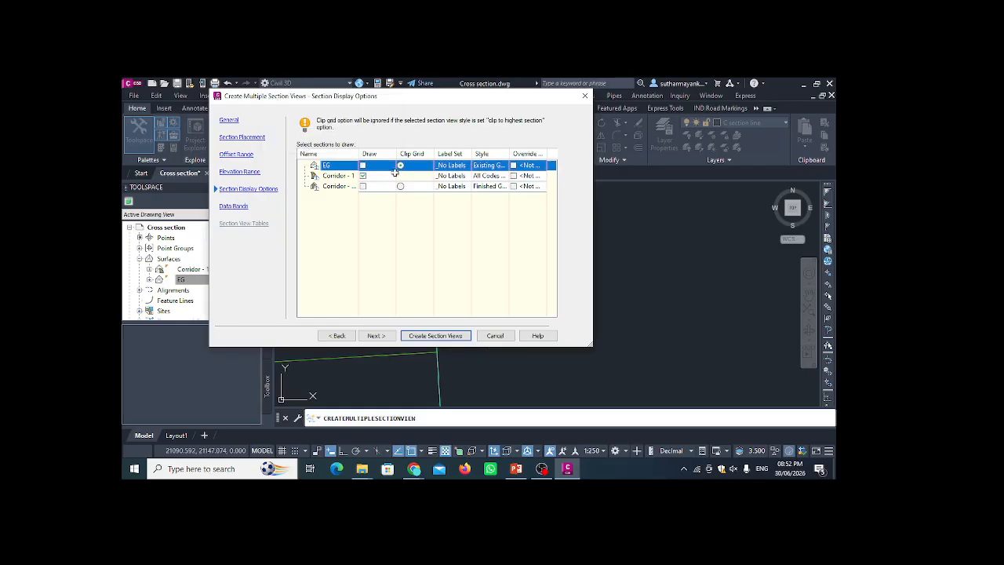
pyautogui.click(491, 186)
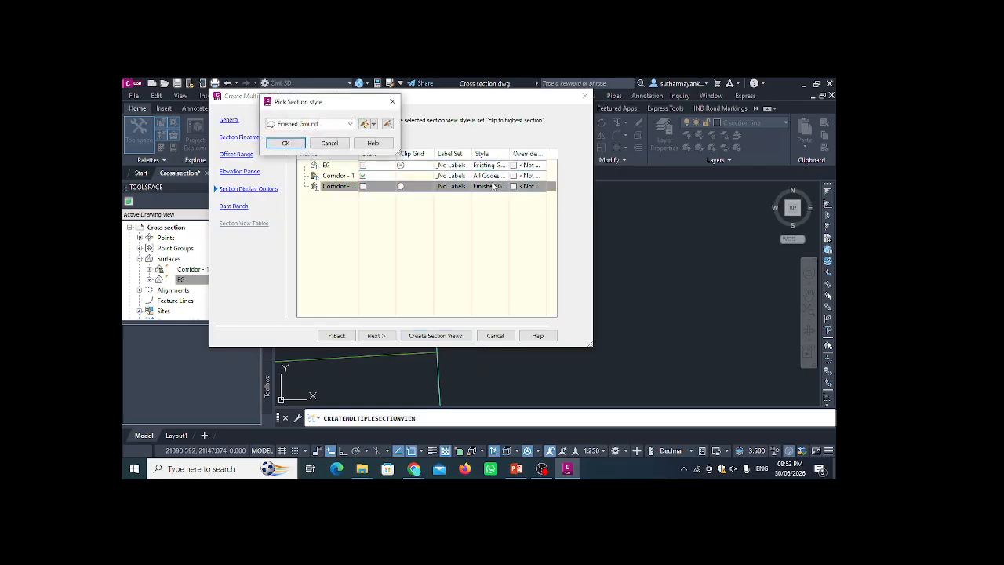
pyautogui.click(287, 143)
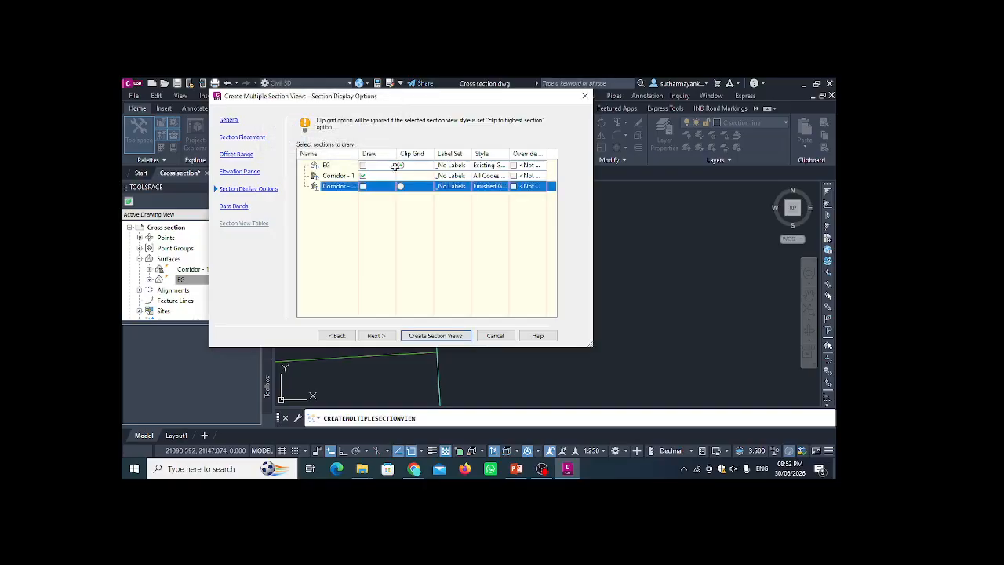
pyautogui.click(491, 176)
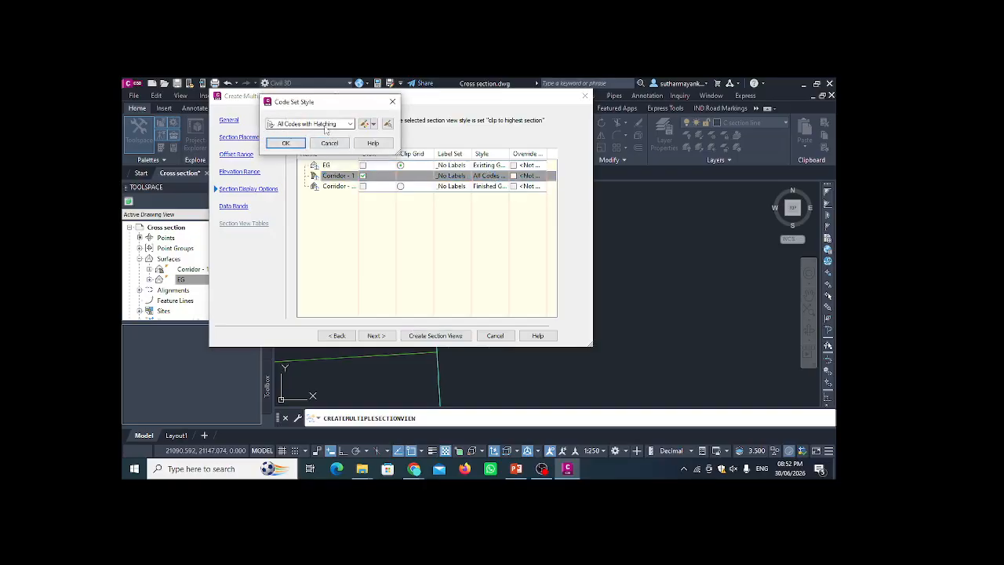
pyautogui.click(285, 143)
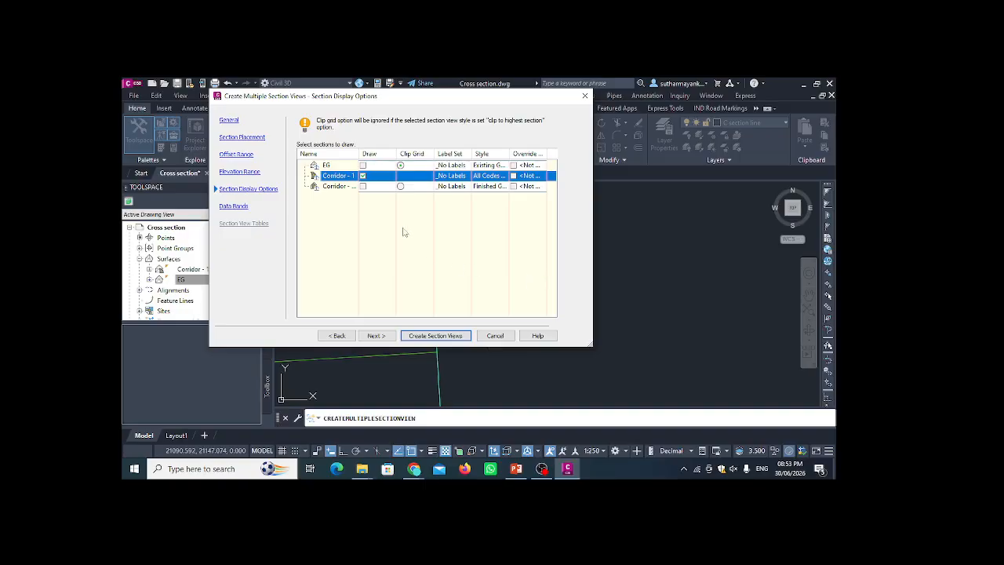
# Enable drawing of the EG and corridor surface sections alongside Corridor - 1, and continue to the data band settings.
pyautogui.click(365, 165)
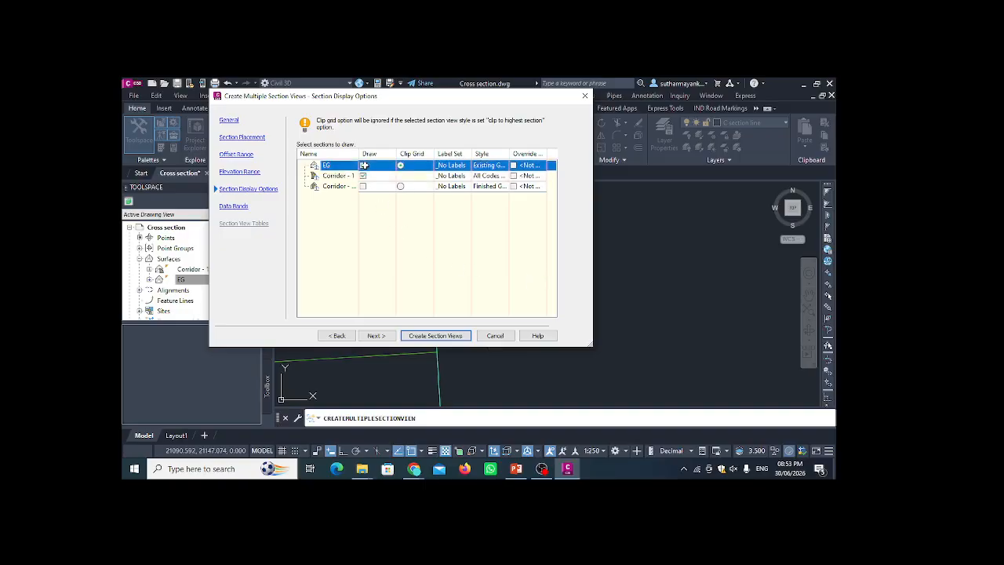
pyautogui.click(363, 186)
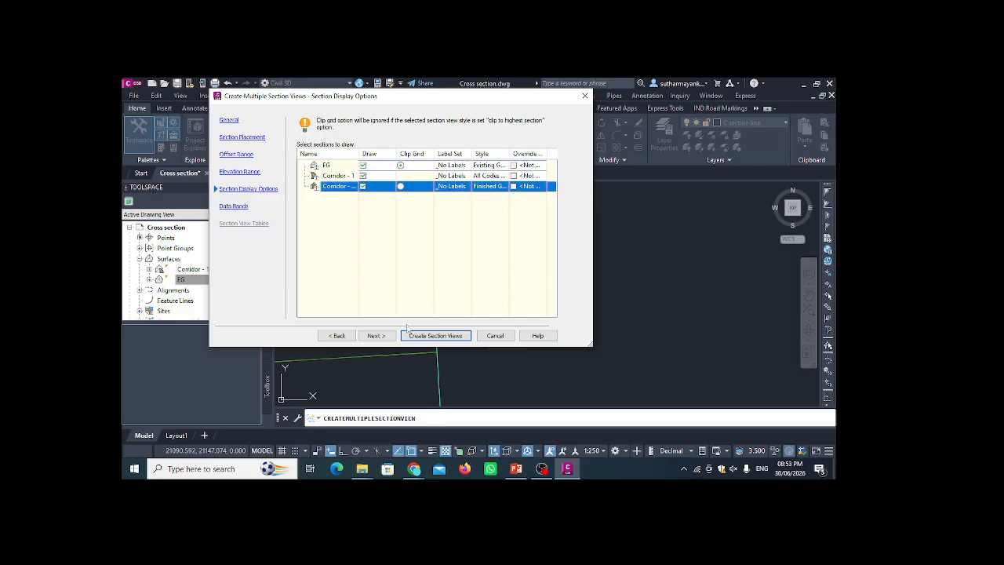
pyautogui.click(374, 335)
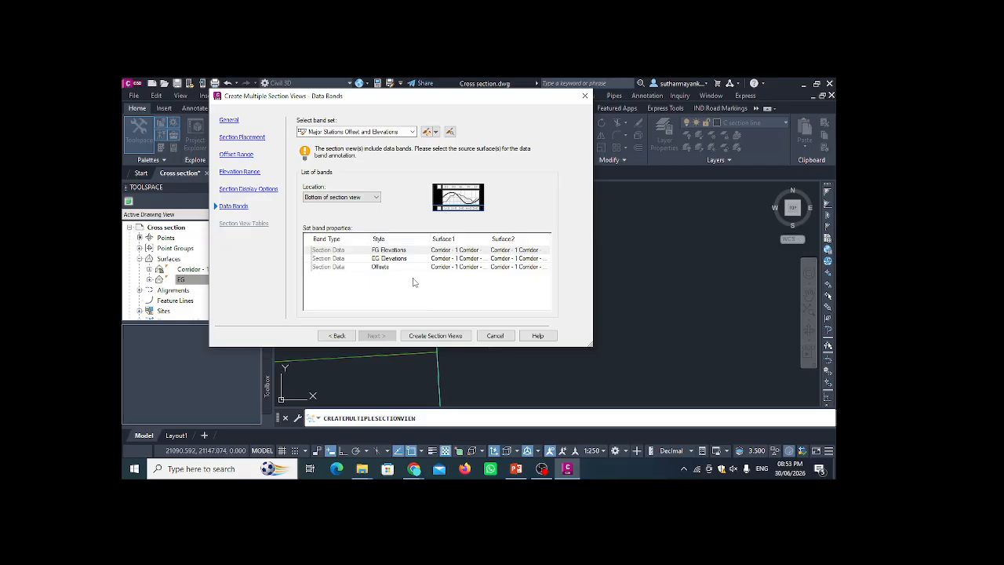
# Keep the corridor surface for the FG Elevations band, and set Surface1 and Surface2 of the EG Elevations band to EG.
pyautogui.click(468, 251)
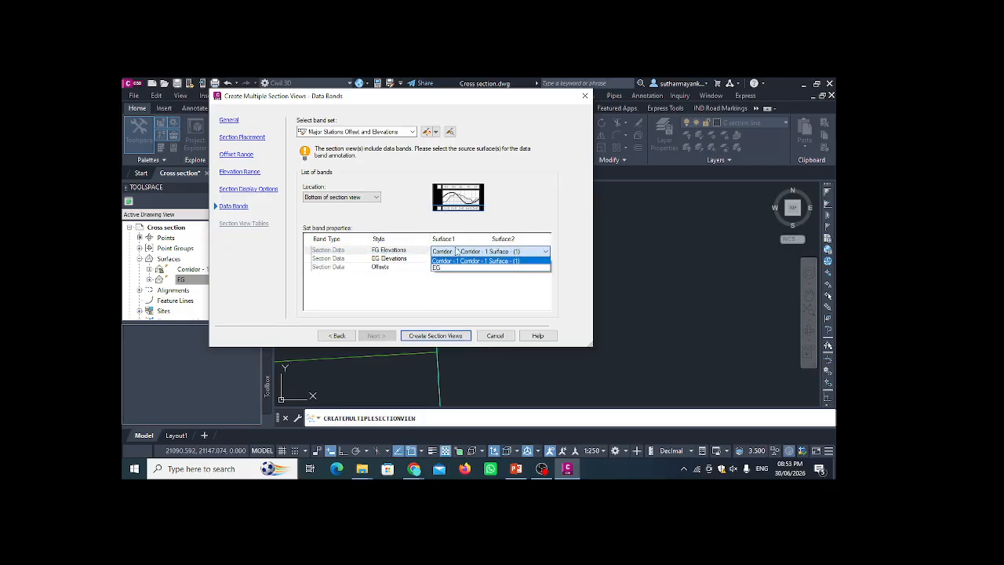
pyautogui.click(466, 253)
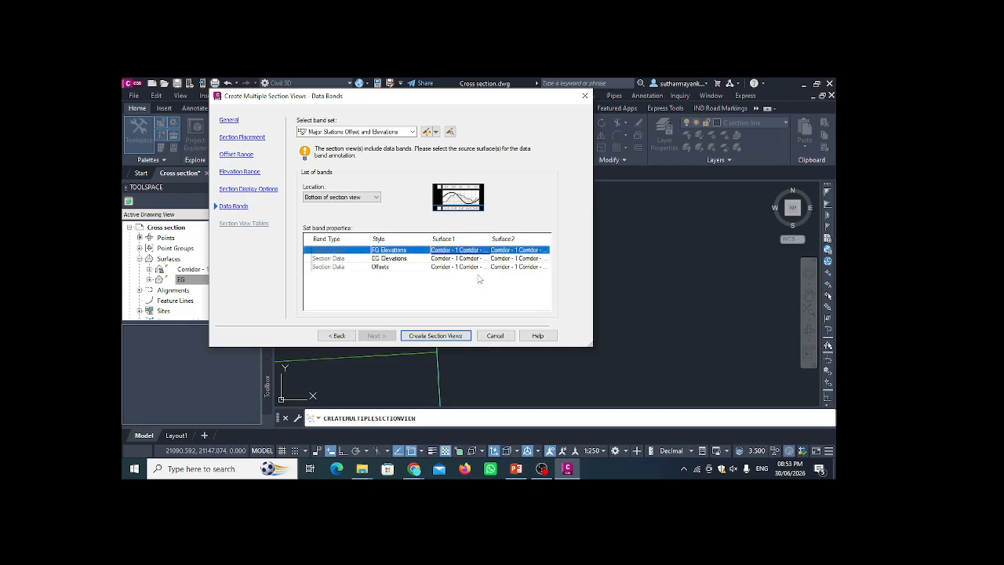
pyautogui.press('Down')
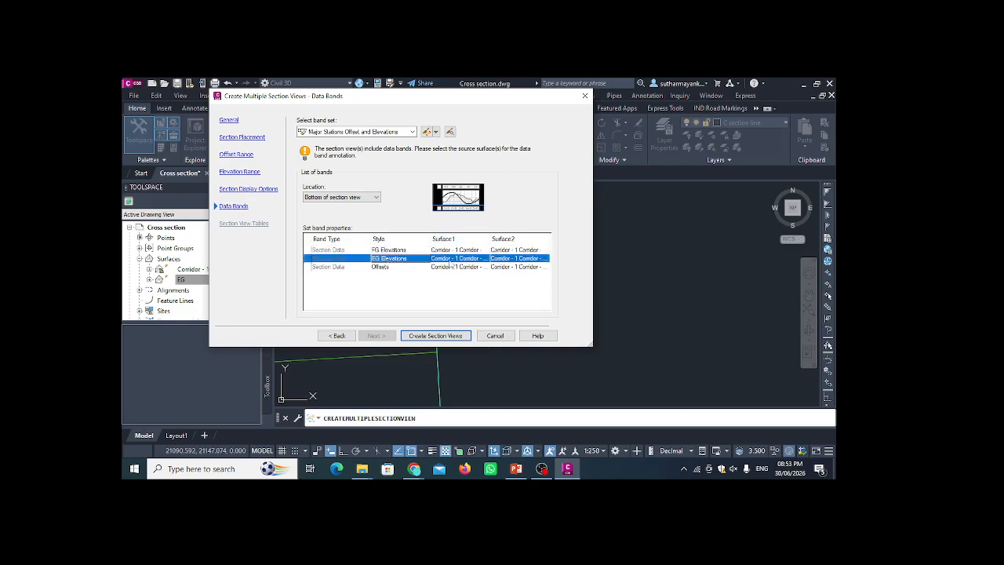
pyautogui.click(464, 259)
pyautogui.click(460, 276)
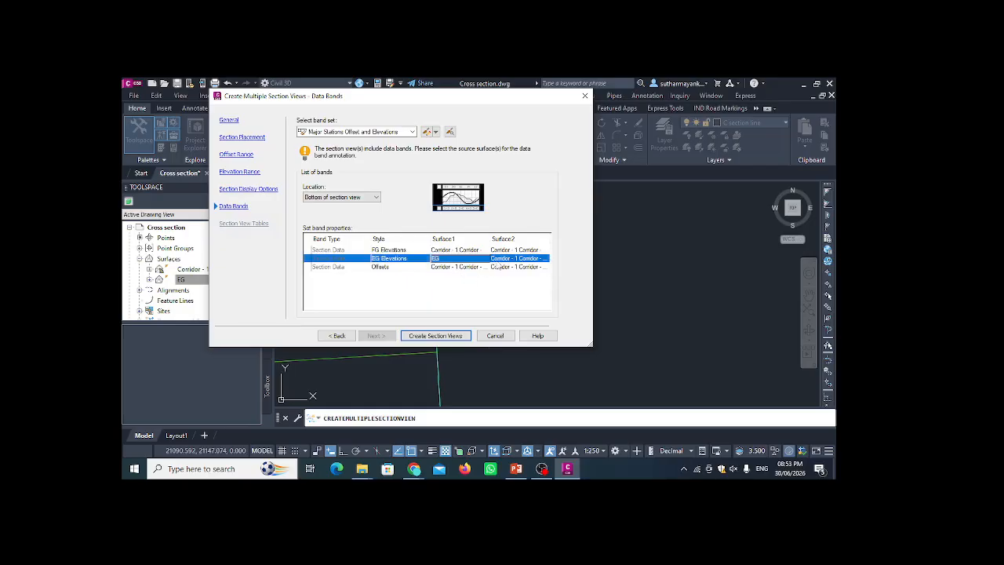
pyautogui.click(505, 258)
pyautogui.click(502, 276)
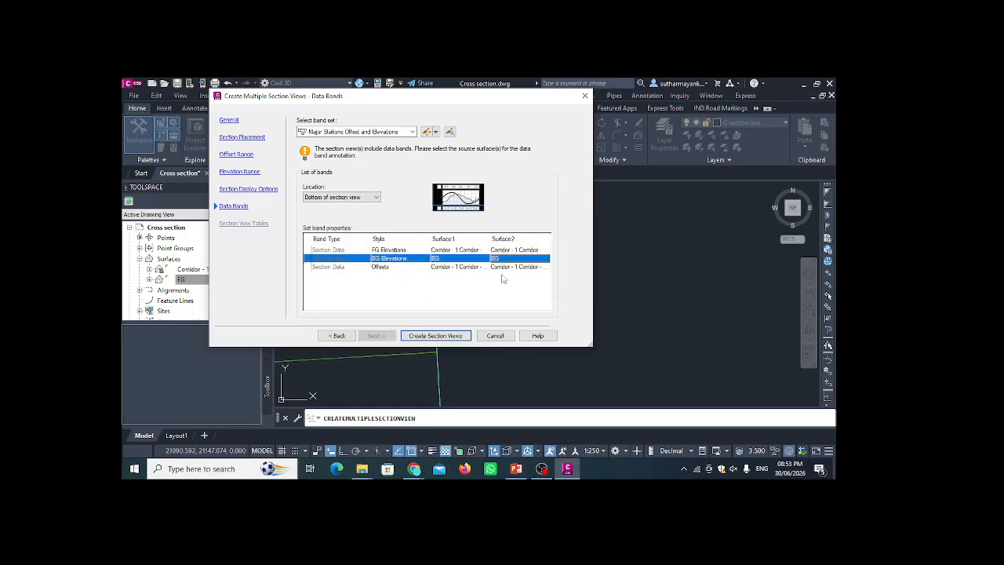
# Reselect Corridor - 1 Surface - (1) as Surface1 of the FG Elevations band.
pyautogui.click(451, 251)
pyautogui.click(451, 251)
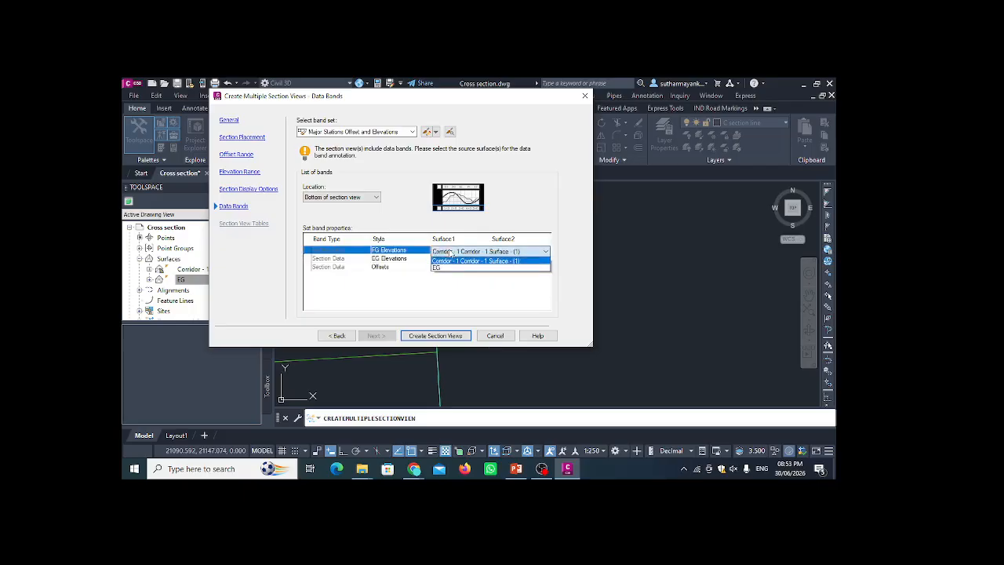
pyautogui.click(455, 261)
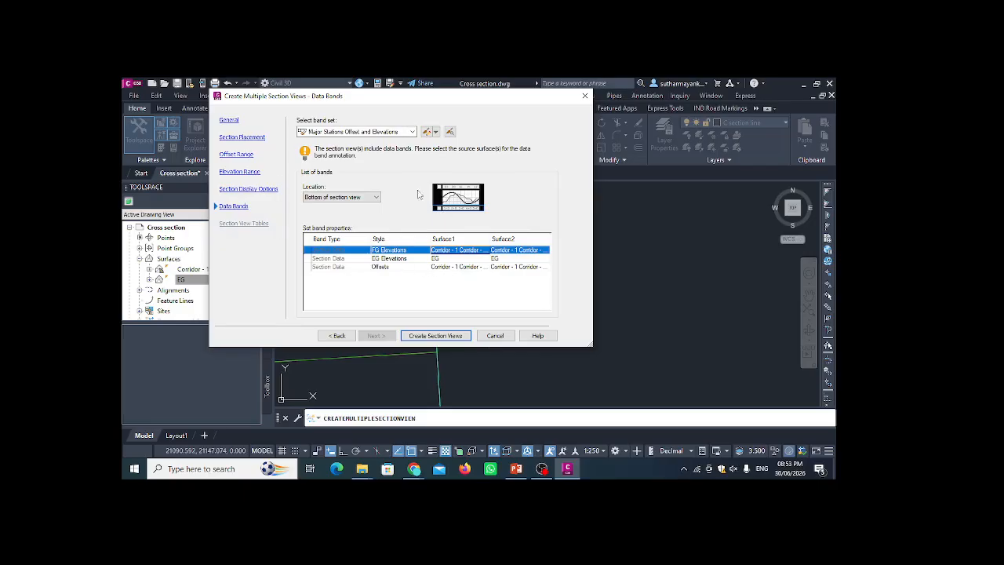
# Create the section views and place their origin in the empty area below the profile view.
pyautogui.click(431, 336)
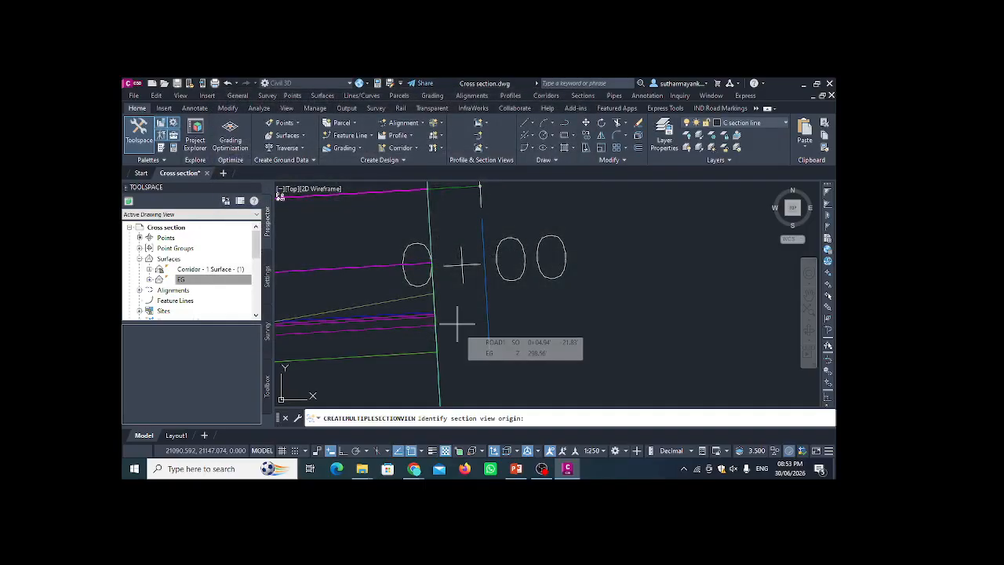
pyautogui.scroll(-2, 384, 276)
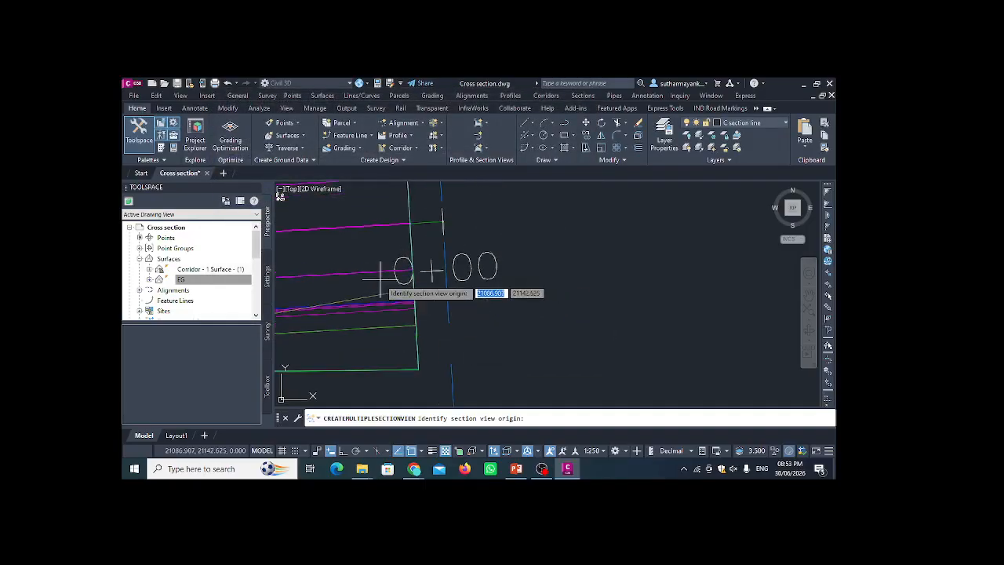
pyautogui.scroll(-4, 385, 276)
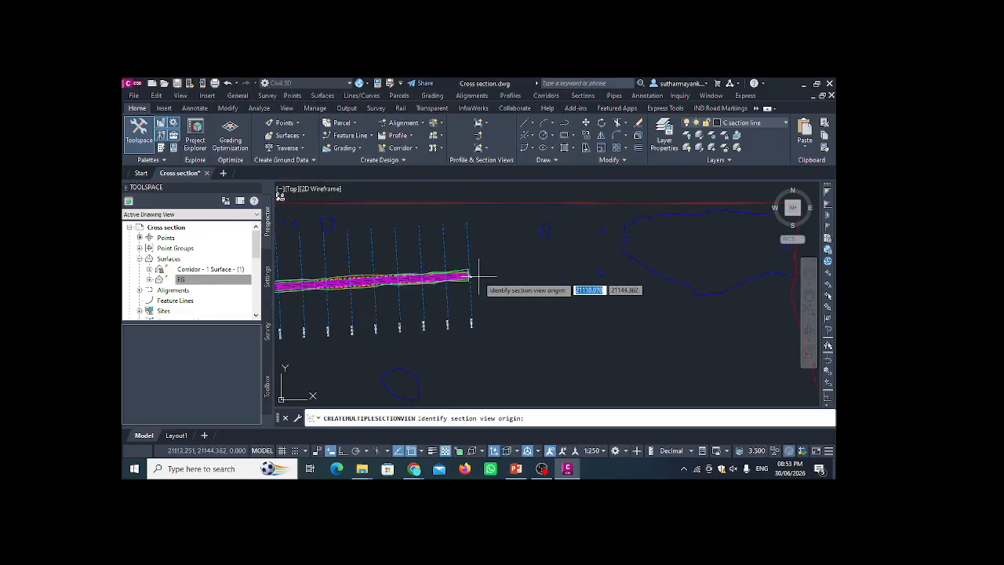
pyautogui.scroll(-10, 479, 276)
pyautogui.scroll(6, 532, 309)
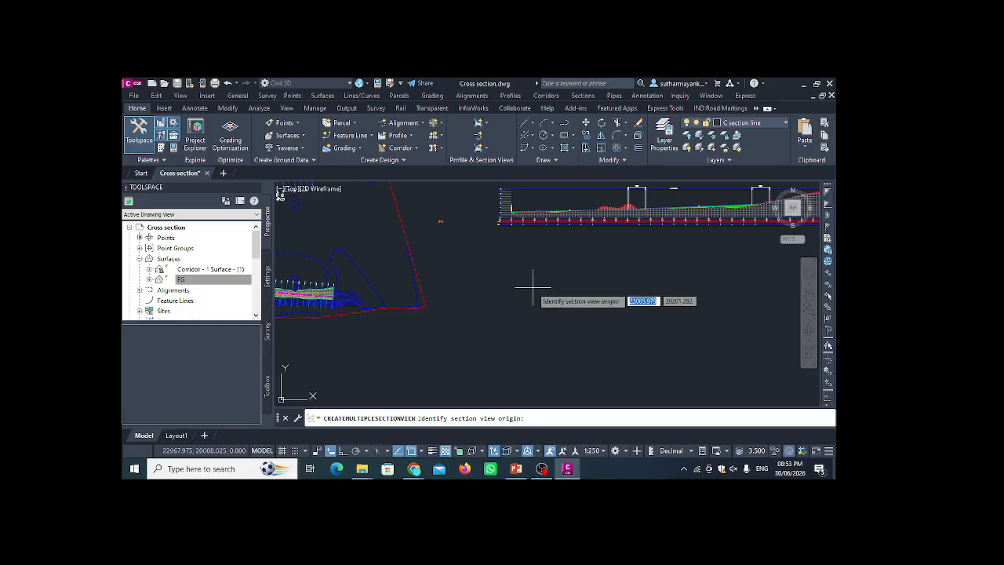
pyautogui.scroll(4, 450, 285)
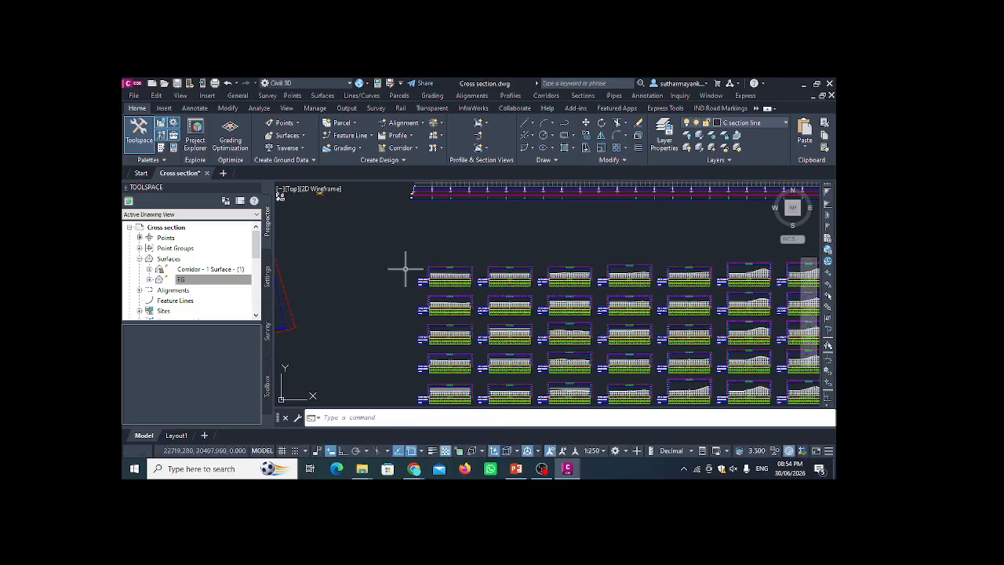
# Examine the section view layout and the 0+00.00 view, comparing it with the corridor's start in plan.
pyautogui.scroll(-3, 392, 255)
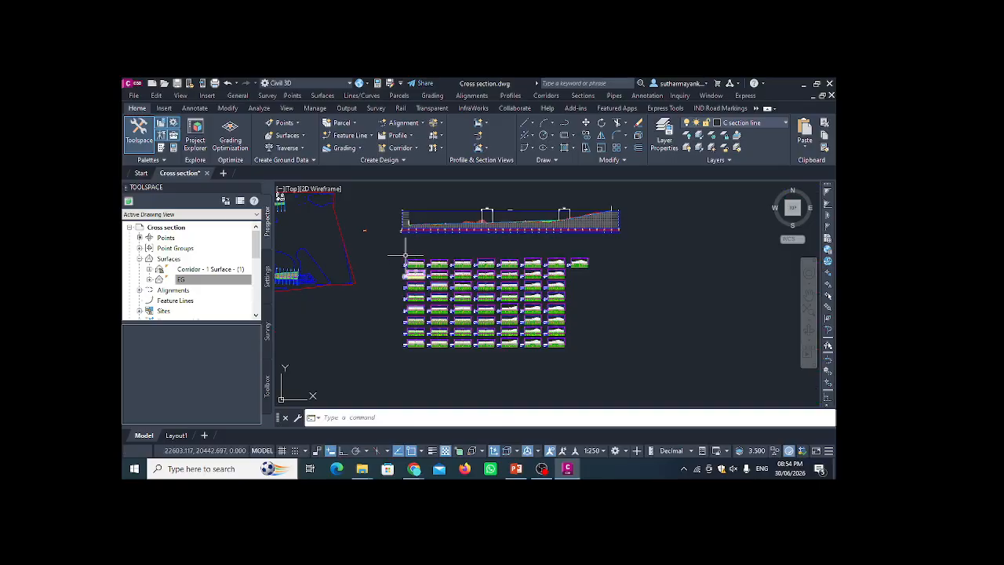
pyautogui.scroll(6, 415, 264)
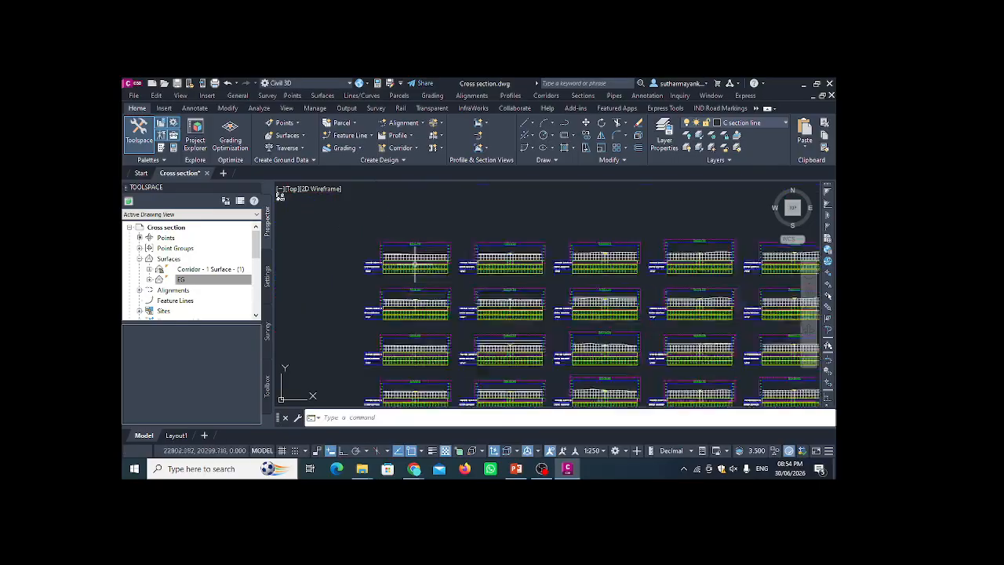
pyautogui.scroll(3, 412, 242)
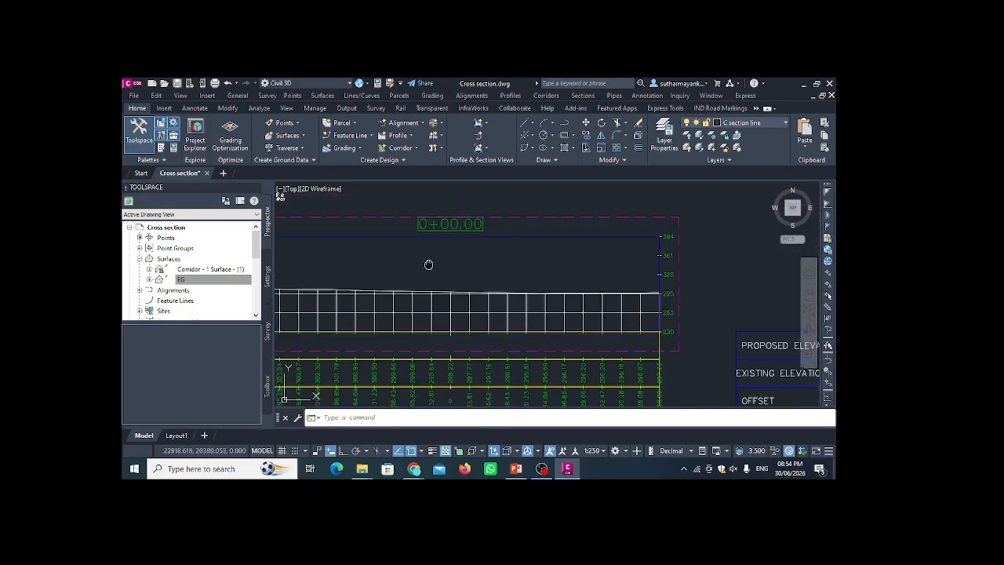
pyautogui.moveTo(426, 264); pyautogui.dragTo(503, 251, button='middle')
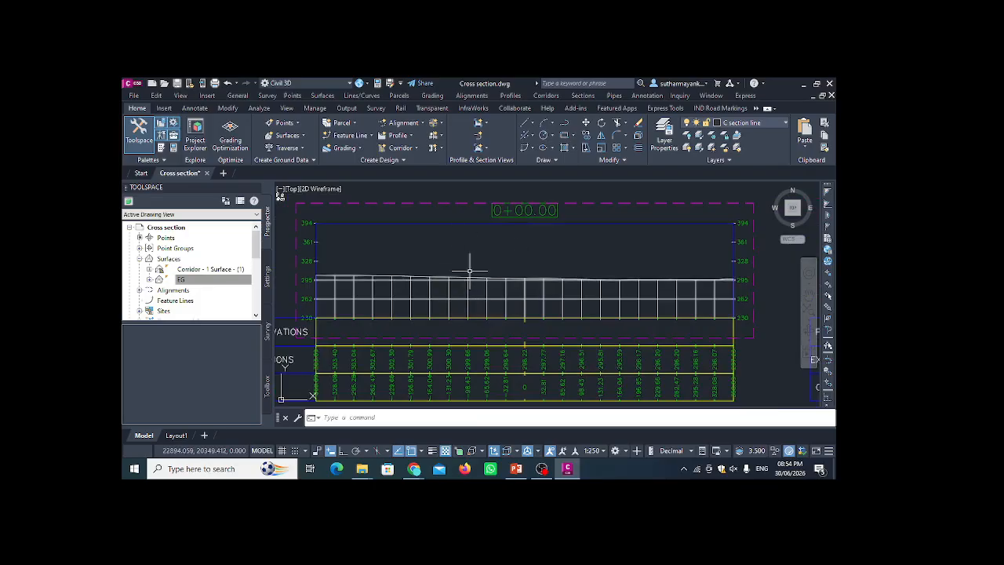
pyautogui.scroll(-5, 467, 275)
pyautogui.scroll(8, 403, 257)
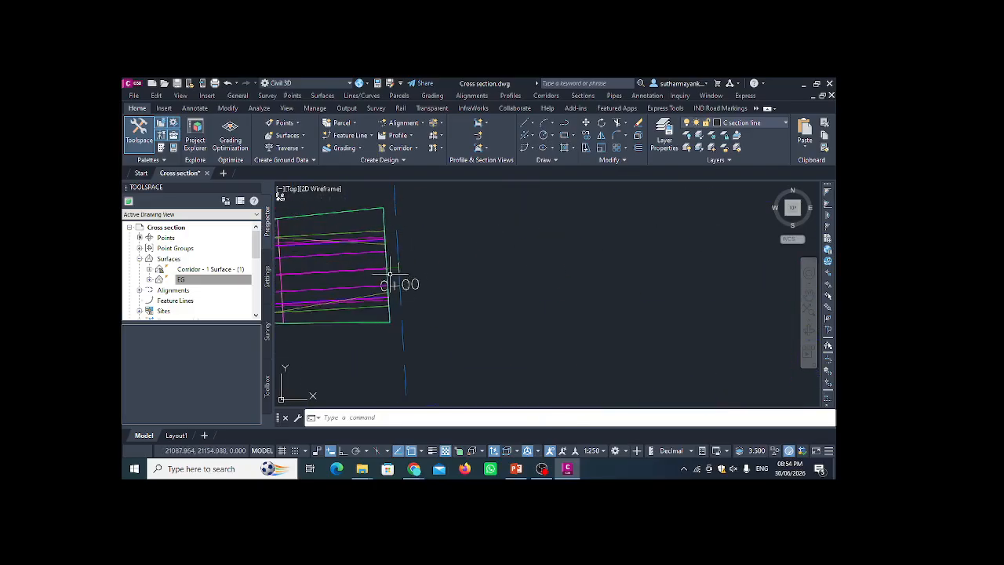
pyautogui.scroll(-8, 344, 261)
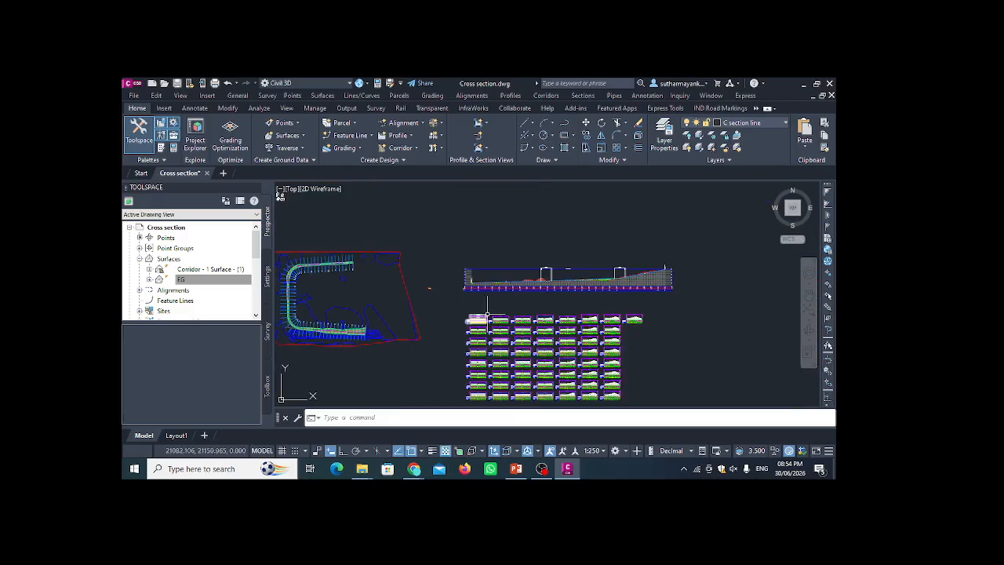
# Look through the neighbouring section views and examine the one at station 13+12.34.
pyautogui.scroll(6, 397, 259)
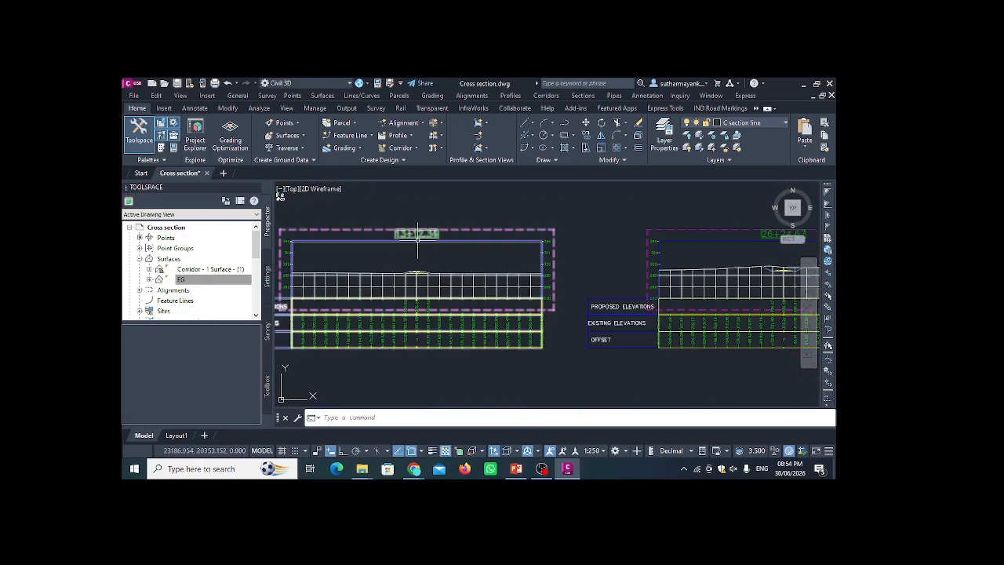
pyautogui.scroll(-3, 462, 244)
pyautogui.scroll(4, 462, 244)
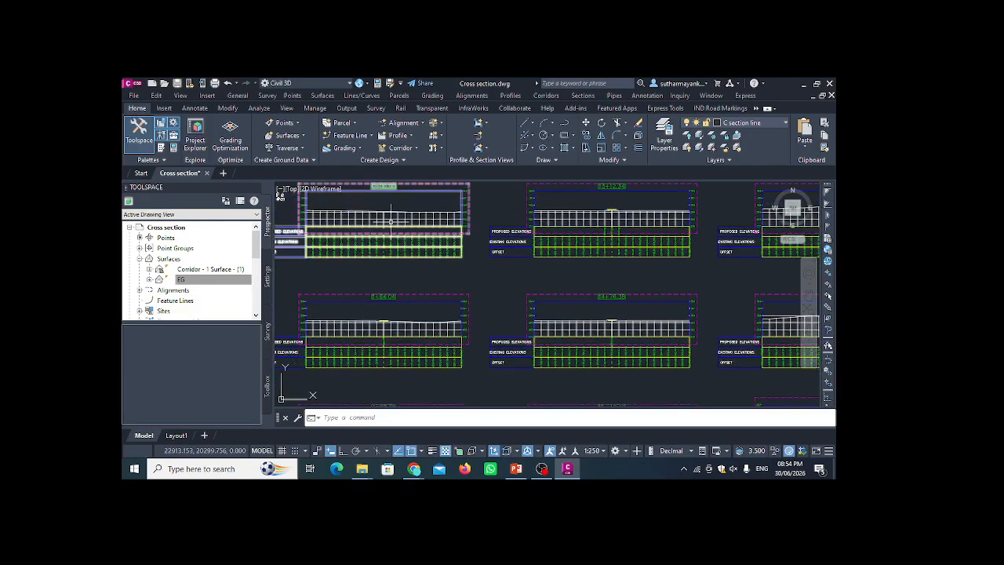
pyautogui.scroll(2, 388, 302)
pyautogui.scroll(-4, 390, 291)
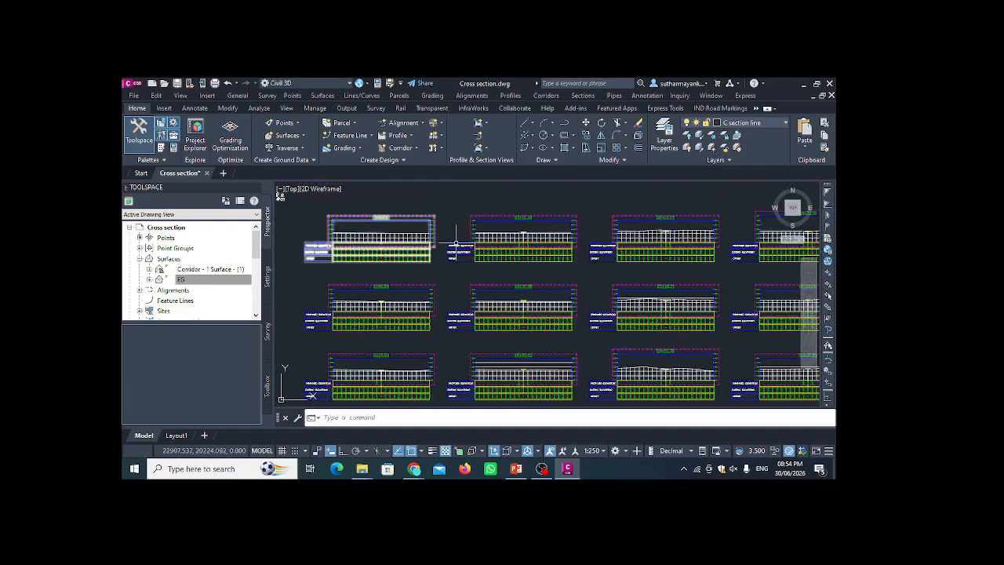
pyautogui.scroll(4, 382, 282)
pyautogui.scroll(6, 375, 289)
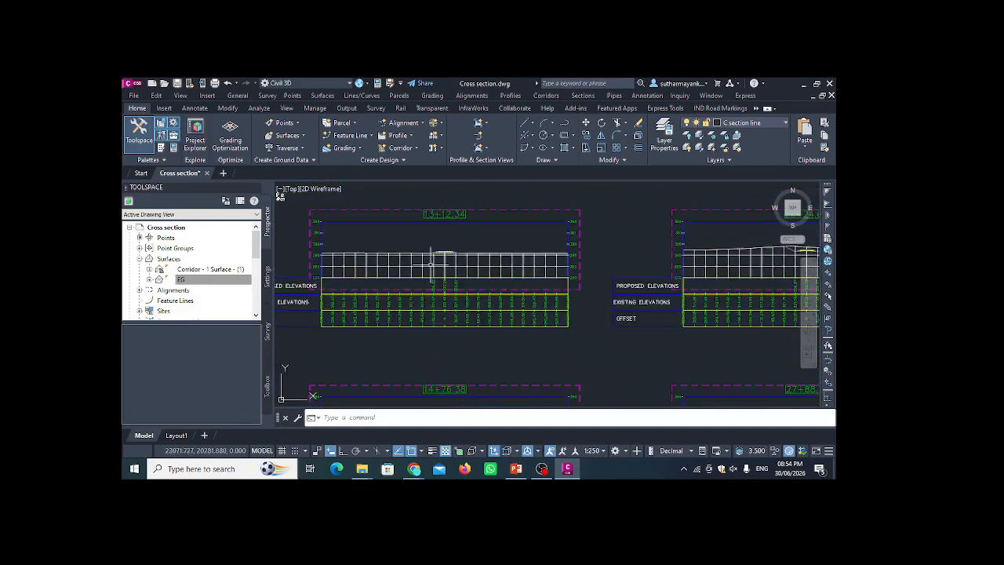
pyautogui.moveTo(449, 221); pyautogui.dragTo(477, 285, button='middle')
pyautogui.scroll(-3, 518, 217)
pyautogui.scroll(3, 493, 222)
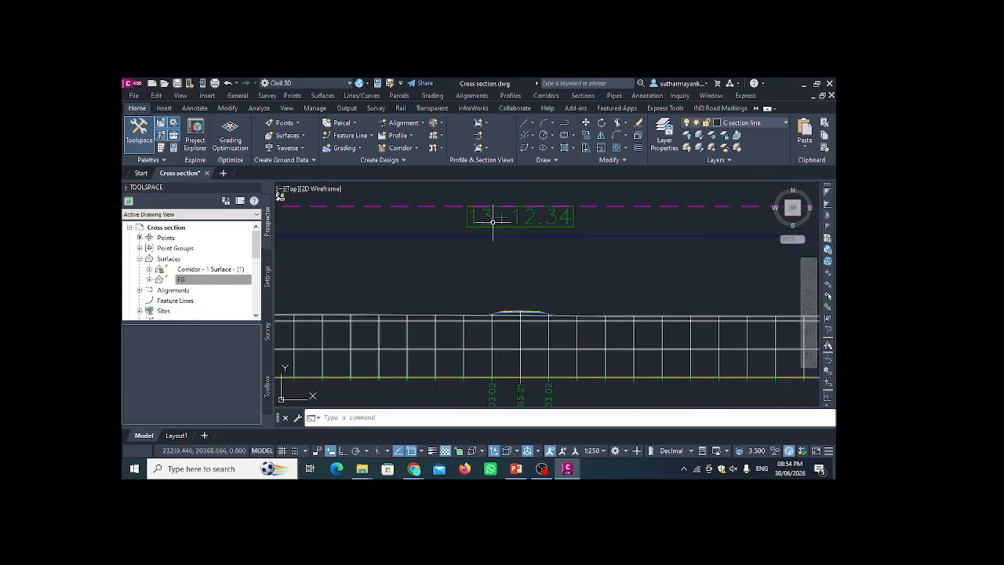
pyautogui.scroll(-2, 498, 219)
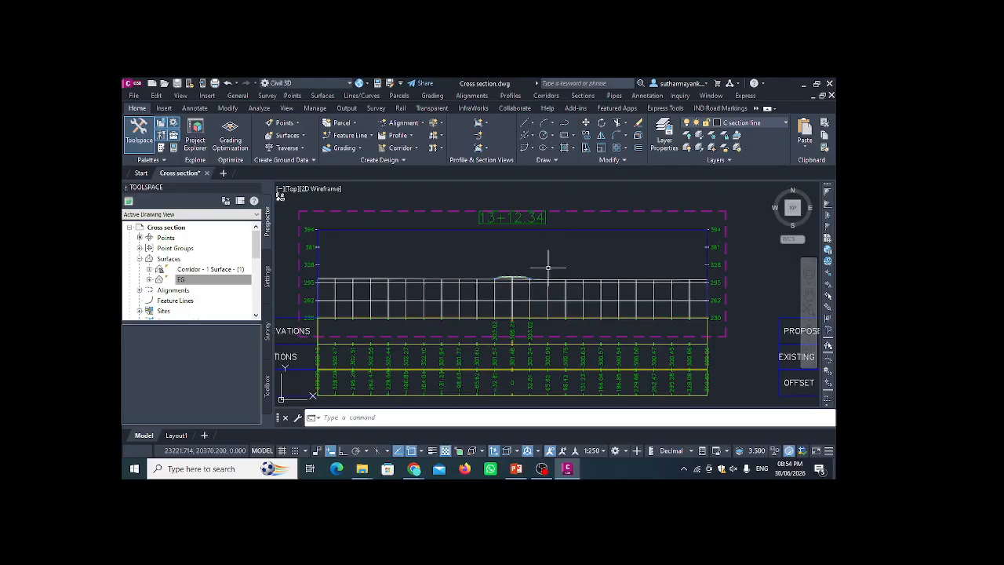
# Inspect the road assembly, its side slopes and the existing ground line in the 13+12.34 section view.
pyautogui.scroll(6, 547, 267)
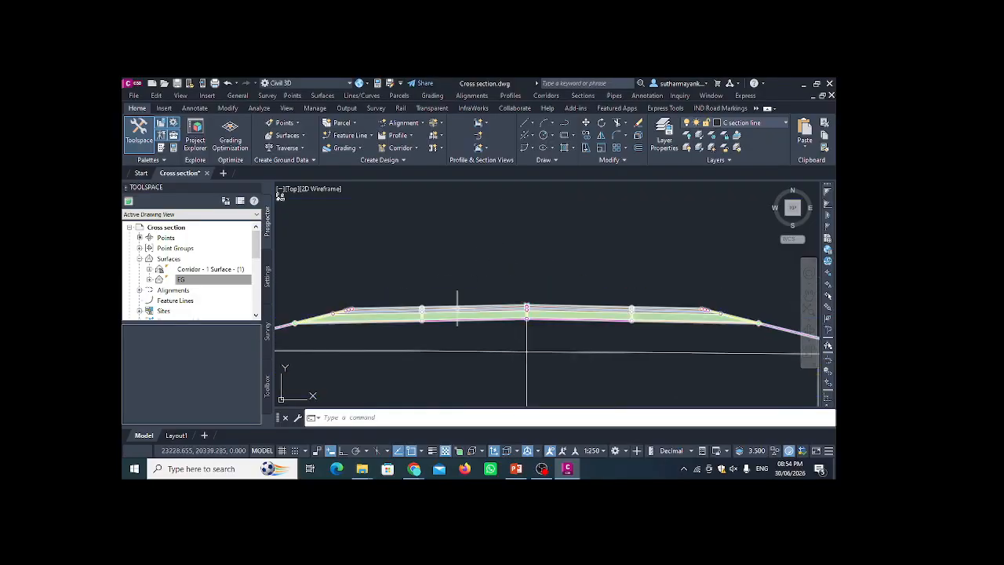
pyautogui.scroll(-2, 458, 308)
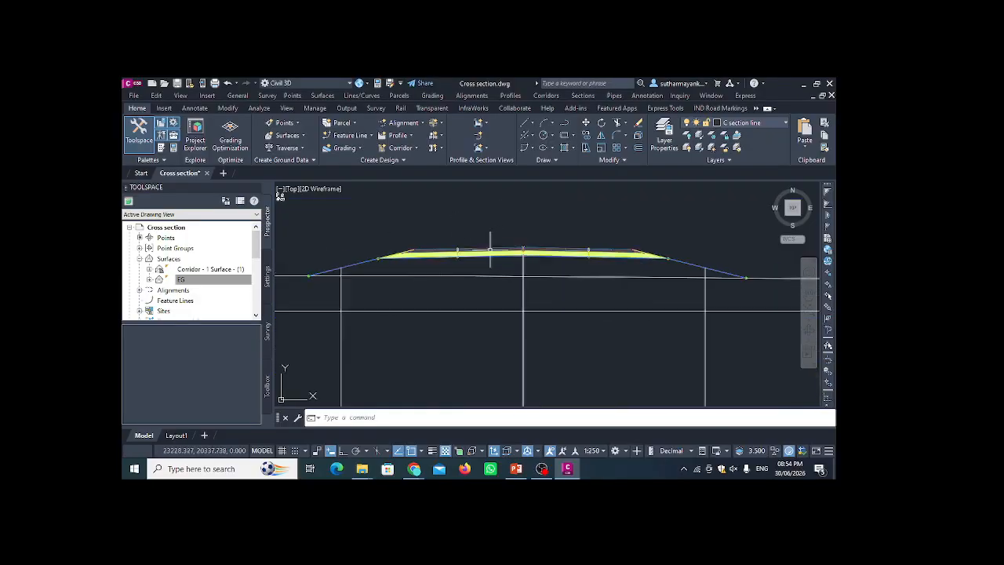
pyautogui.scroll(-2, 560, 249)
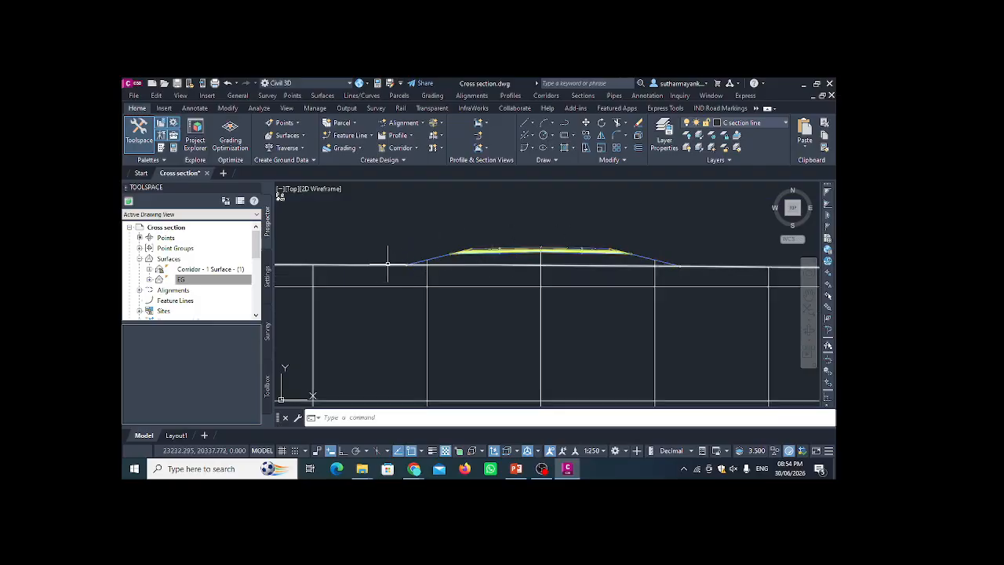
pyautogui.moveTo(387, 264)
pyautogui.scroll(5, 439, 243)
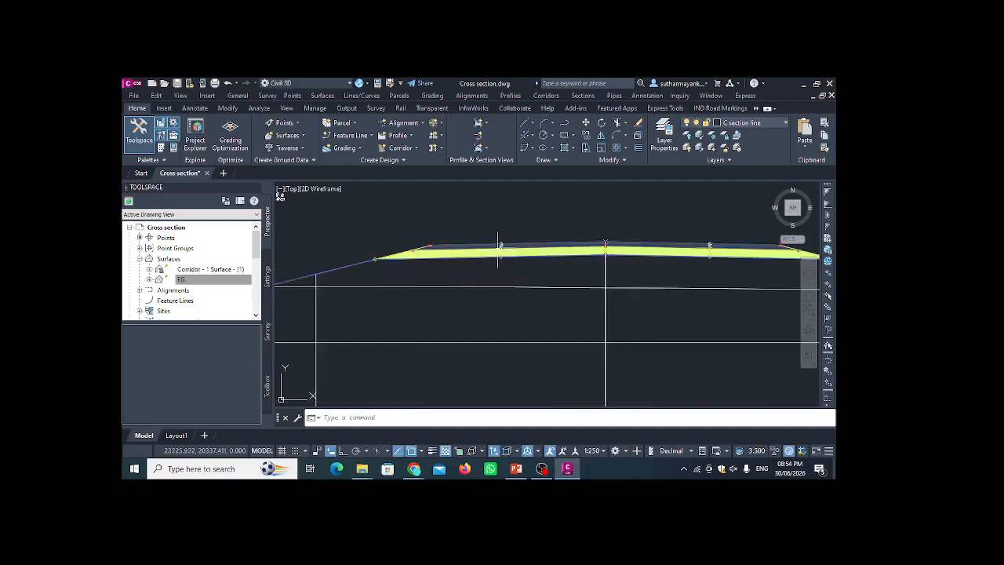
pyautogui.click(423, 238)
pyautogui.scroll(-6, 424, 235)
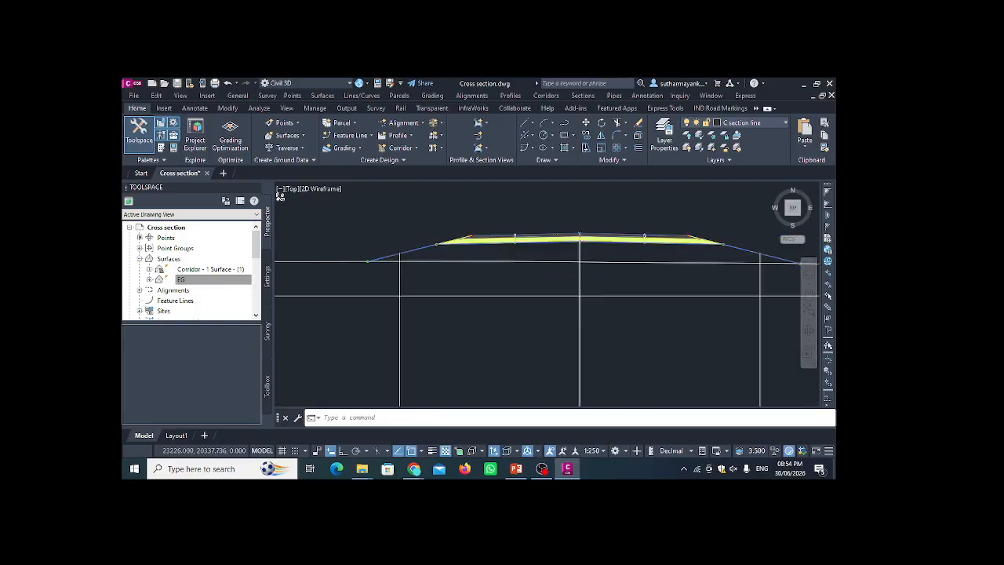
pyautogui.scroll(6, 505, 250)
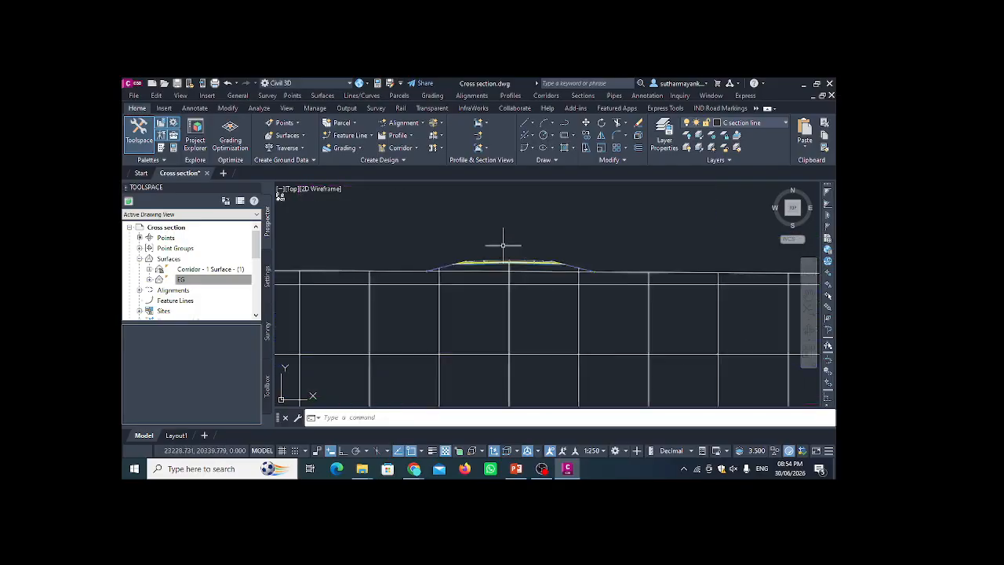
pyautogui.scroll(-4, 331, 287)
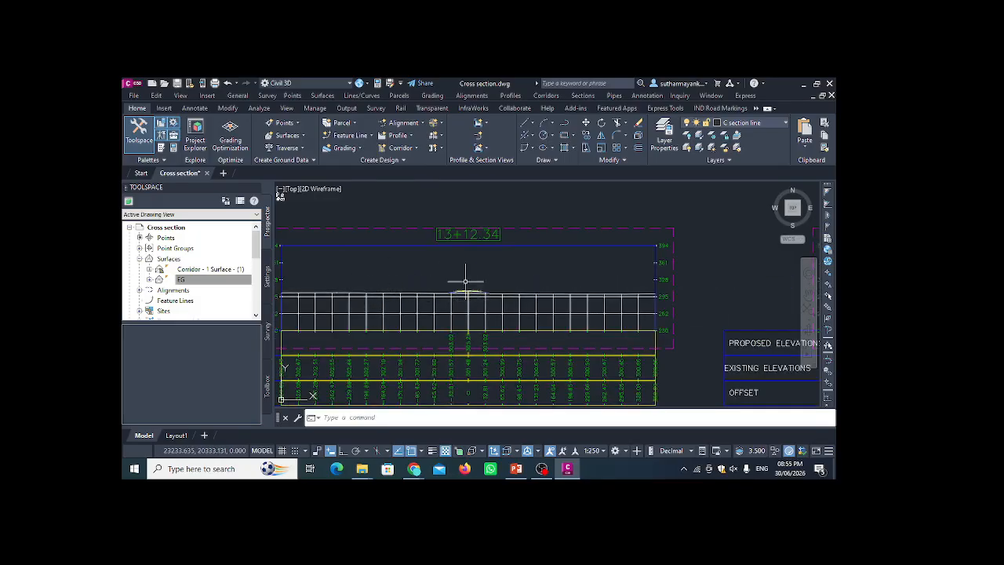
pyautogui.moveTo(453, 291); pyautogui.dragTo(508, 274, button='middle')
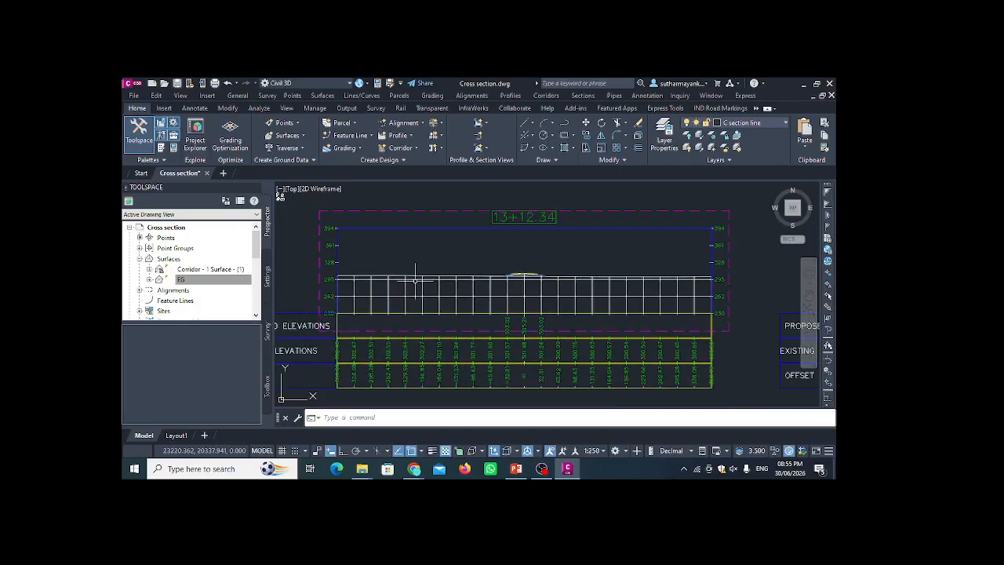
pyautogui.scroll(3, 467, 276)
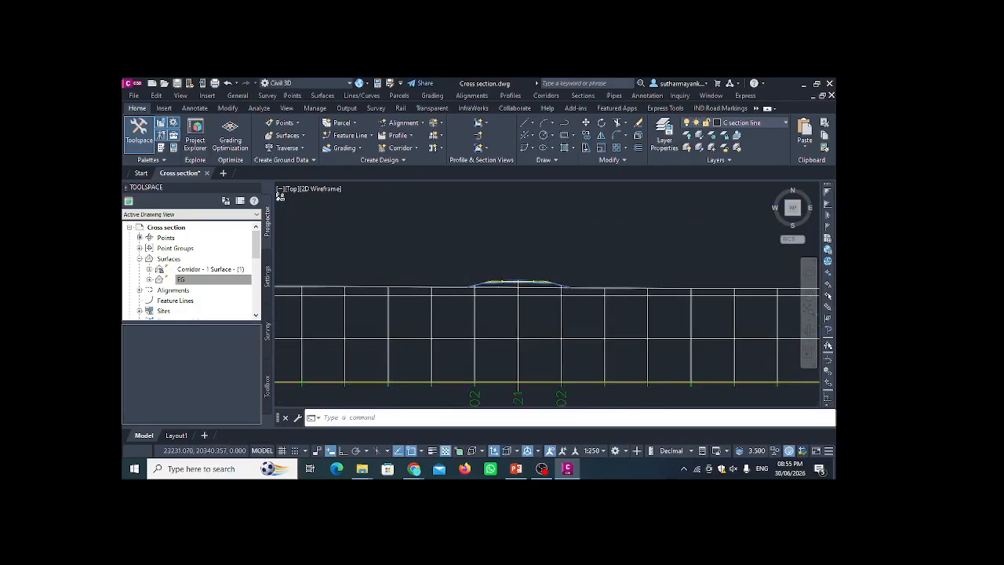
pyautogui.scroll(-3, 446, 295)
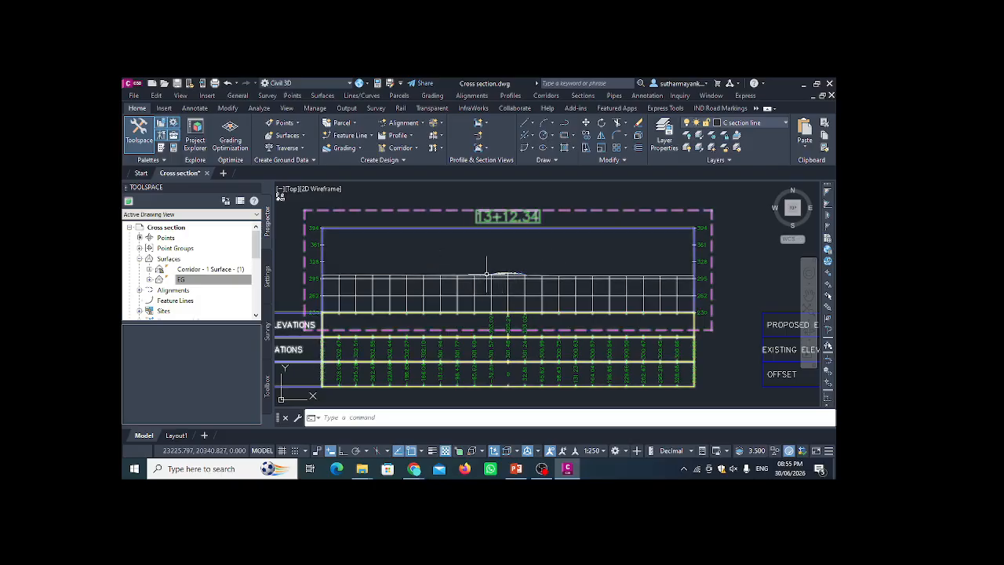
# Review the proposed elevations, existing elevations and offset bands beneath the 13+12.34 section view.
pyautogui.moveTo(477, 284); pyautogui.dragTo(547, 246, button='middle')
pyautogui.moveTo(410, 265); pyautogui.dragTo(401, 290, button='middle')
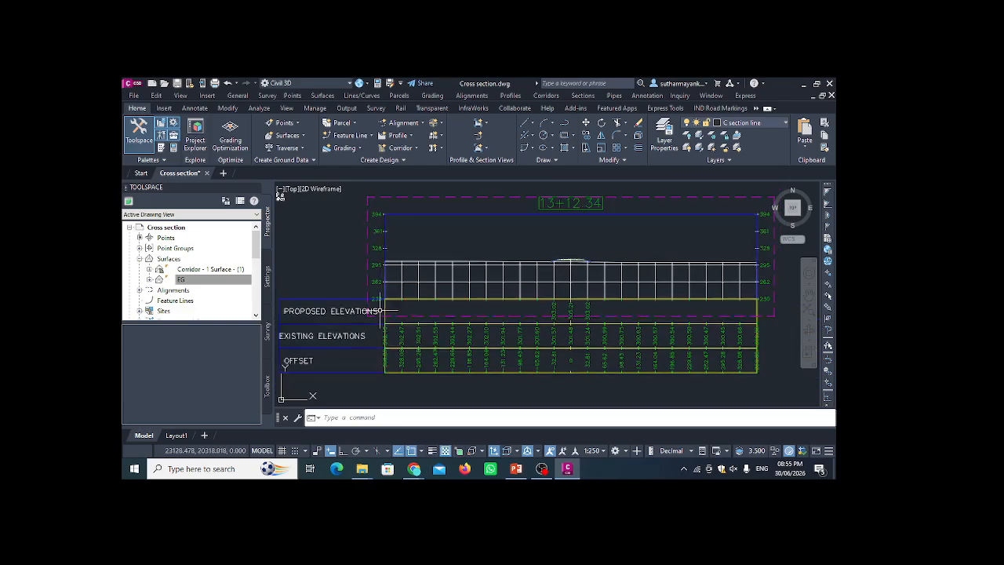
pyautogui.scroll(1, 382, 306)
pyautogui.scroll(2, 331, 316)
pyautogui.scroll(-2, 361, 301)
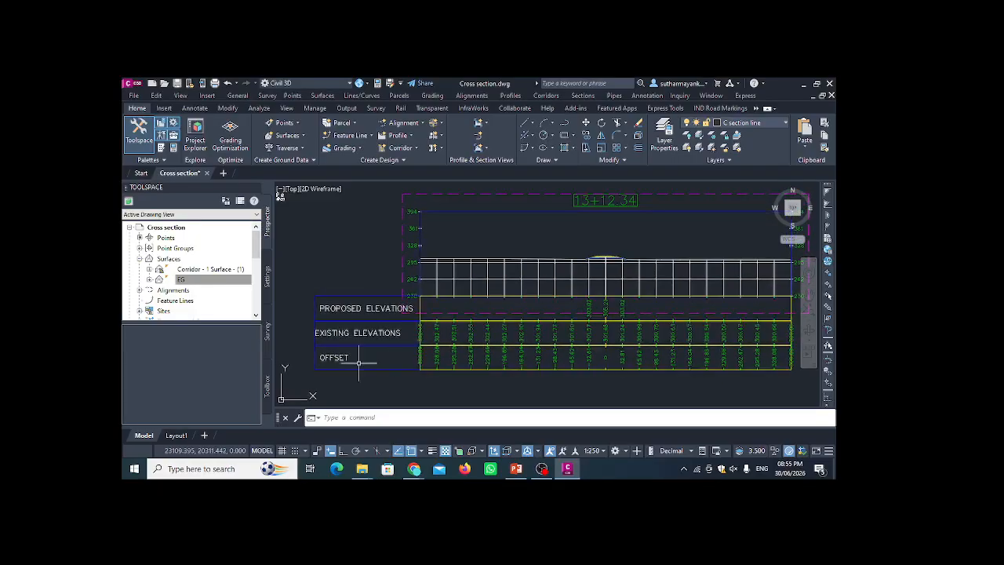
pyautogui.scroll(2, 581, 345)
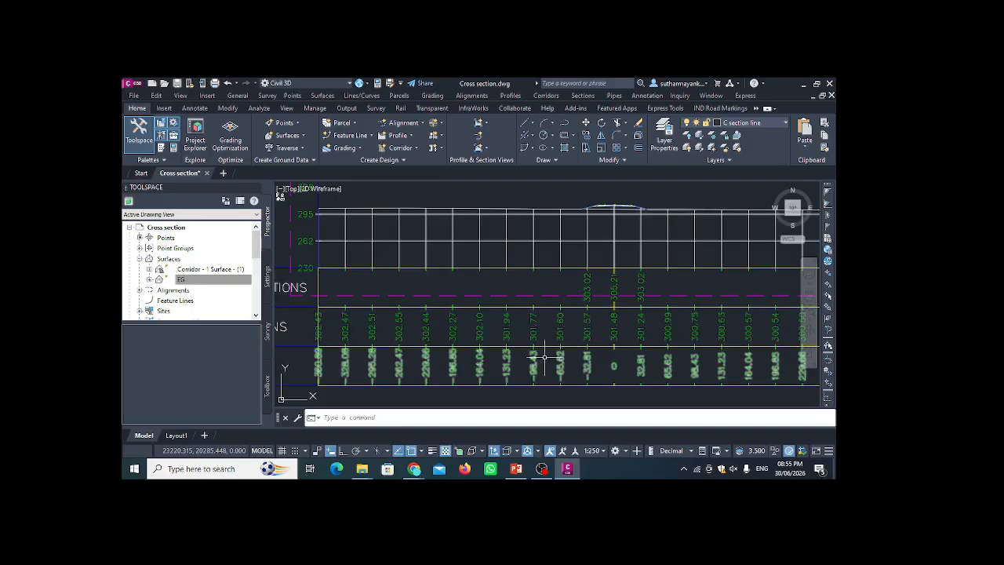
pyautogui.scroll(-2, 429, 335)
pyautogui.scroll(2, 502, 343)
pyautogui.scroll(-1, 468, 333)
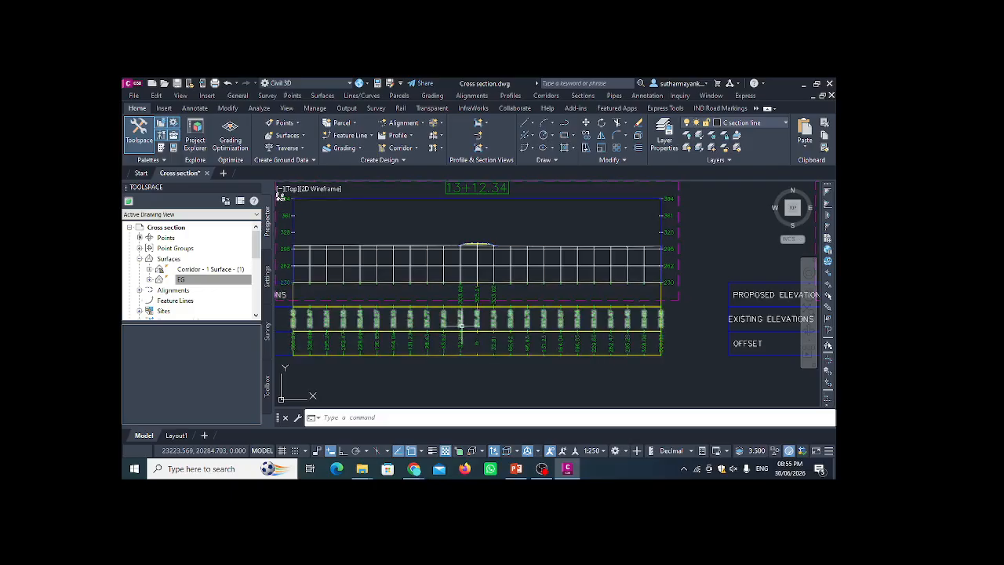
pyautogui.scroll(-3, 499, 339)
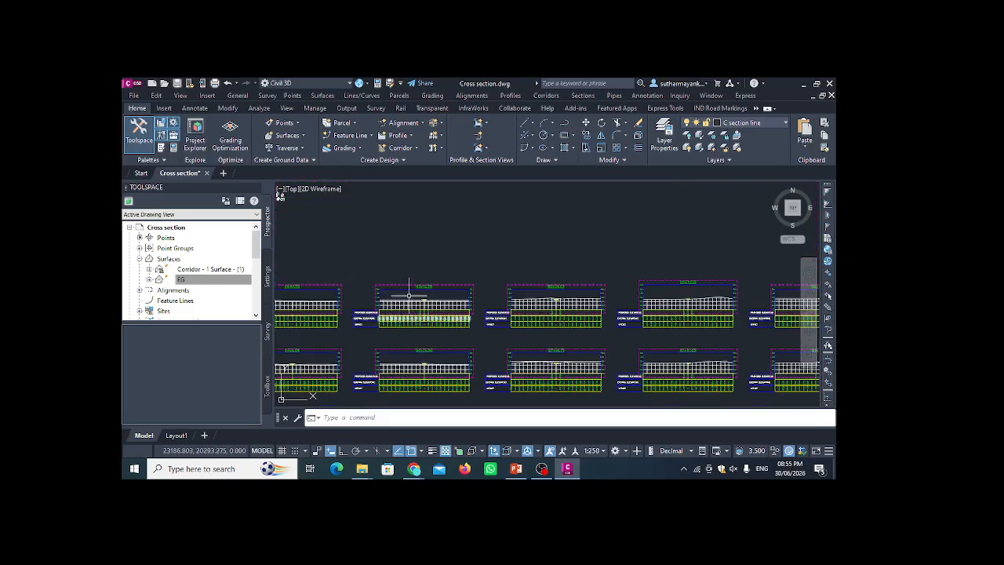
pyautogui.scroll(3, 437, 312)
pyautogui.scroll(3, 437, 312)
pyautogui.scroll(-3, 461, 314)
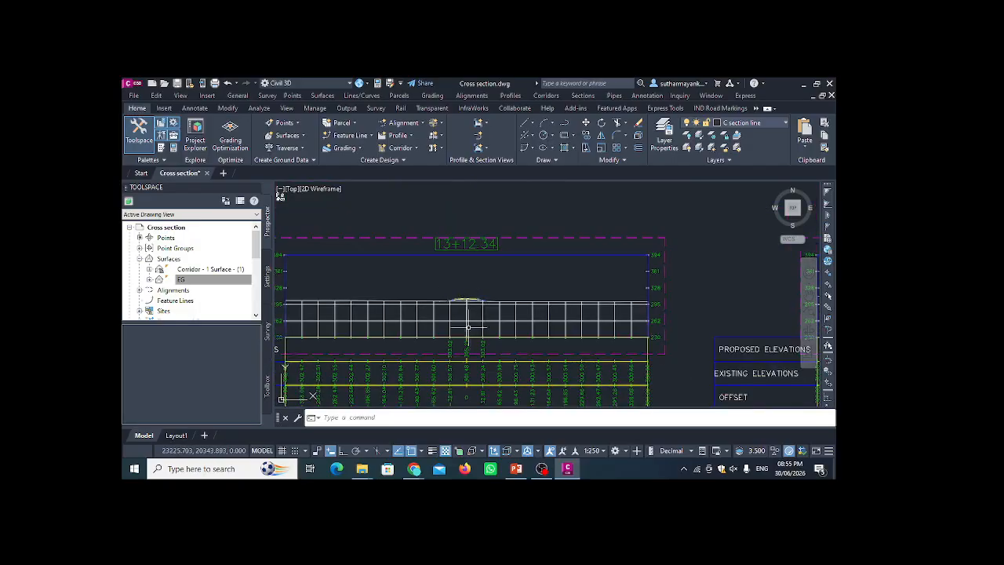
# Select the 13+12.34 section view and look over it together with the surrounding section views.
pyautogui.click(465, 319)
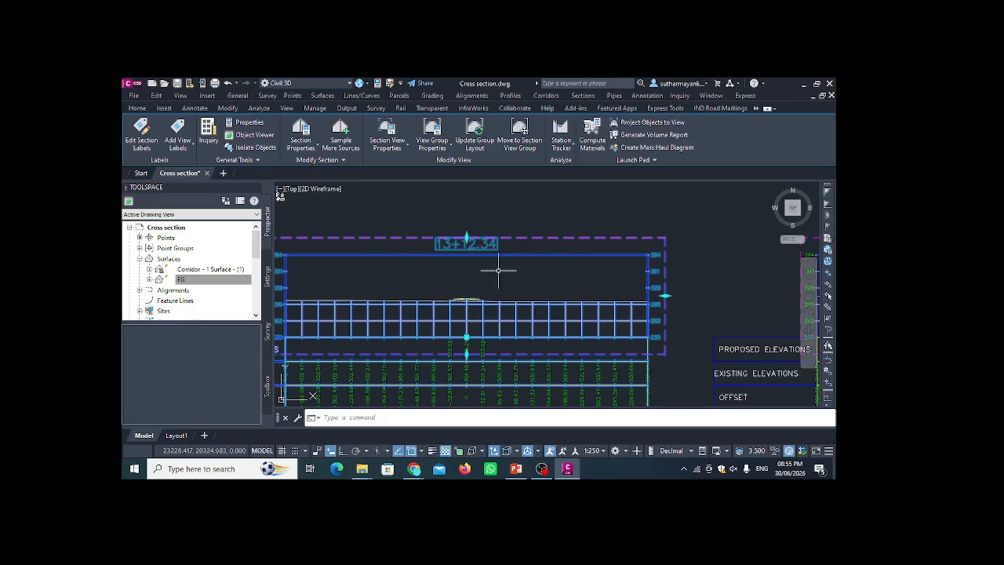
pyautogui.scroll(-3, 499, 271)
pyautogui.scroll(3, 477, 287)
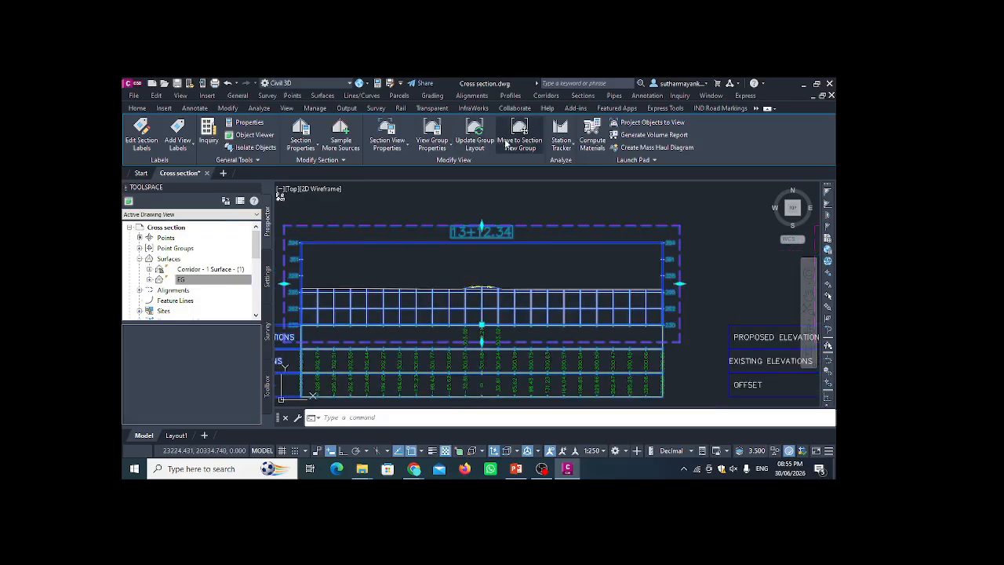
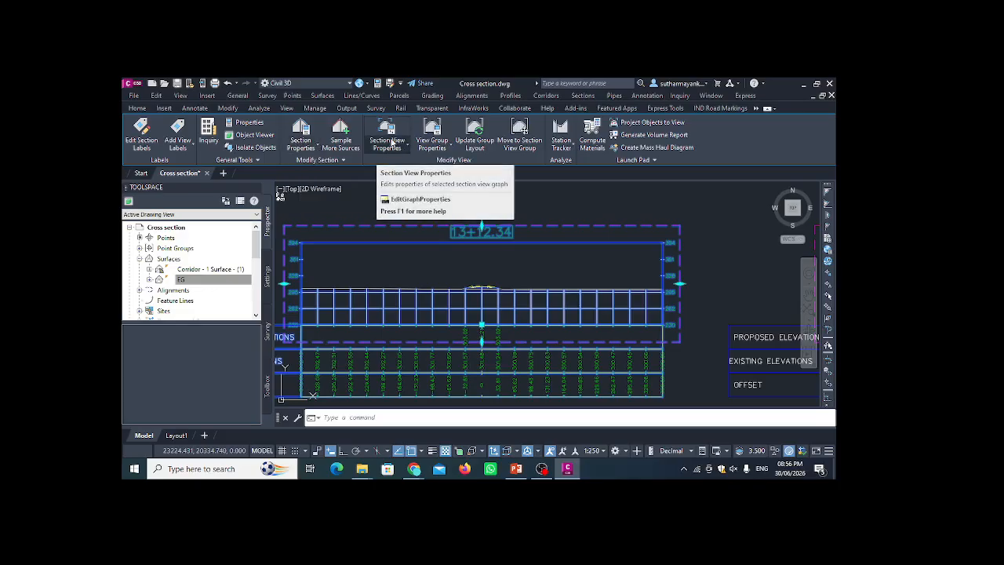
pyautogui.scroll(-2, 522, 198)
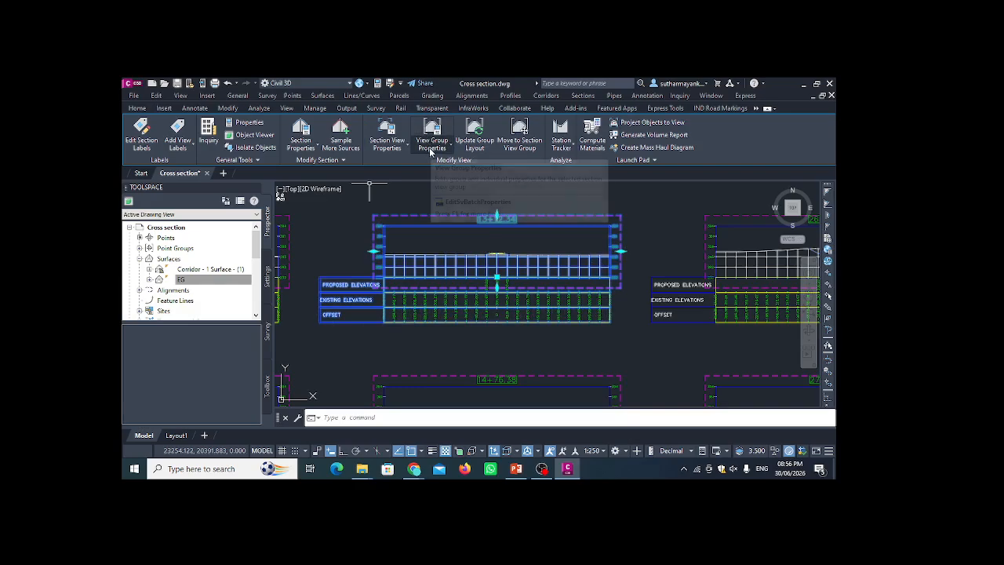
pyautogui.scroll(-3, 452, 240)
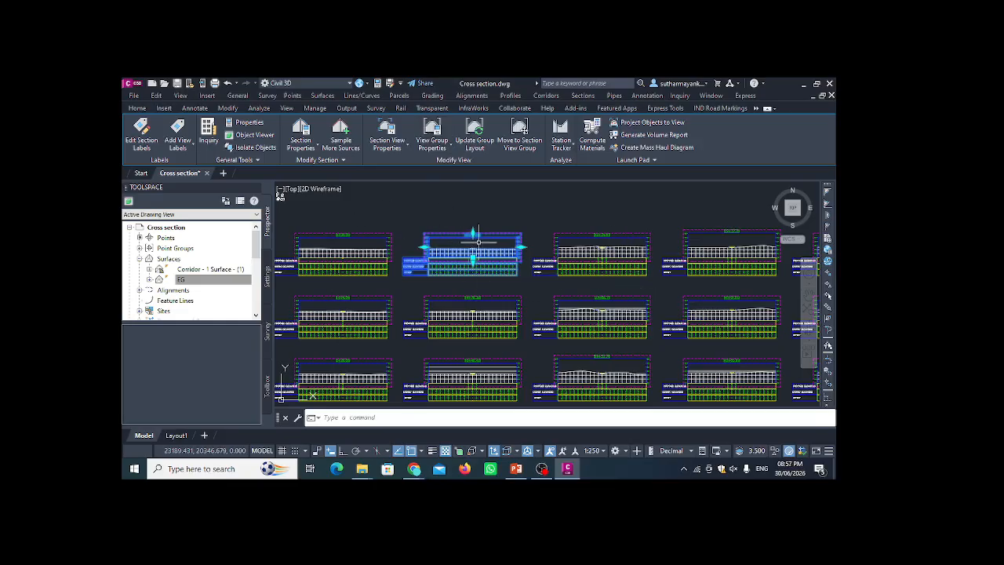
pyautogui.scroll(3, 472, 253)
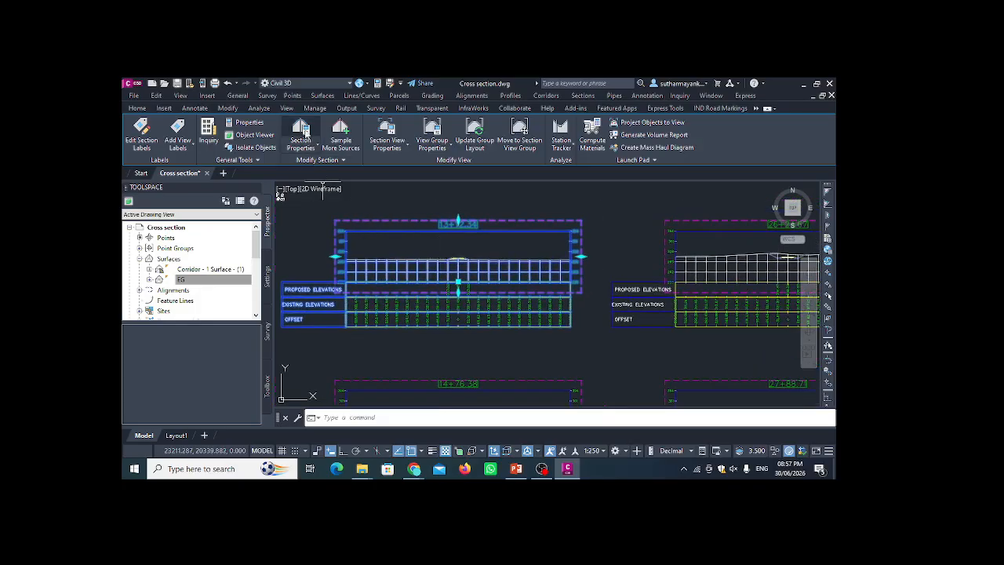
# Open the section properties of the corridor surface section in the 13+12.34 view.
pyautogui.click(311, 146)
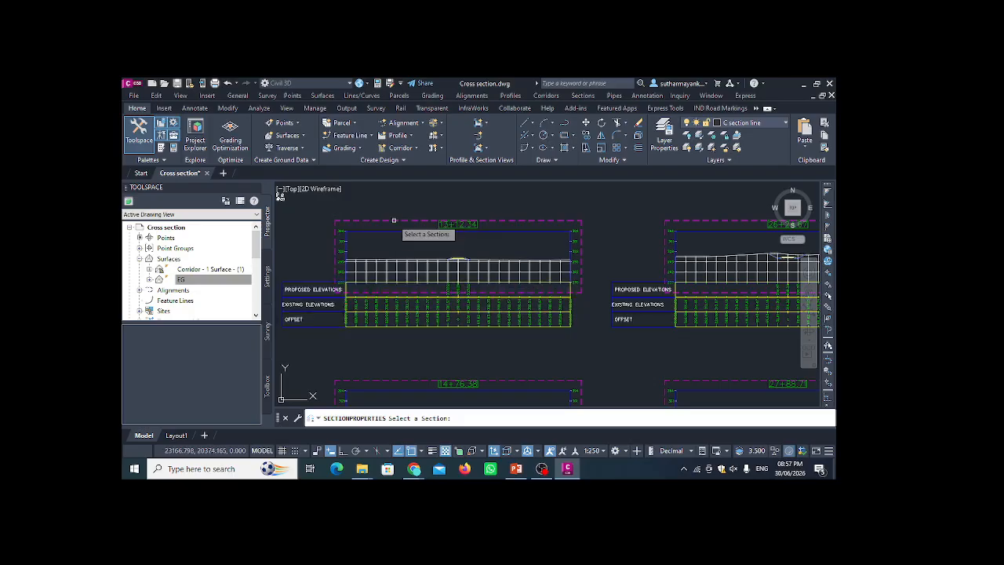
pyautogui.click(394, 221)
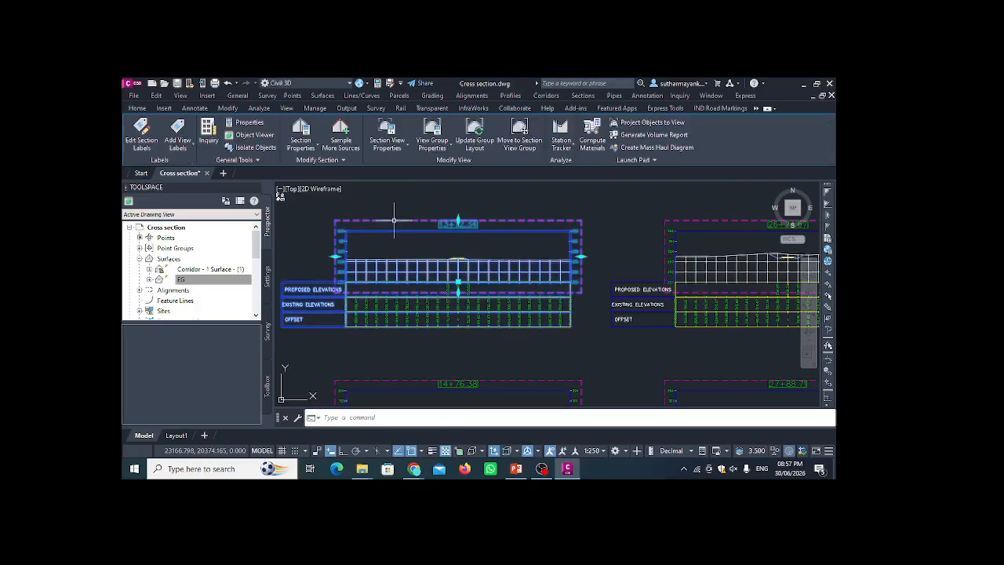
pyautogui.click(300, 135)
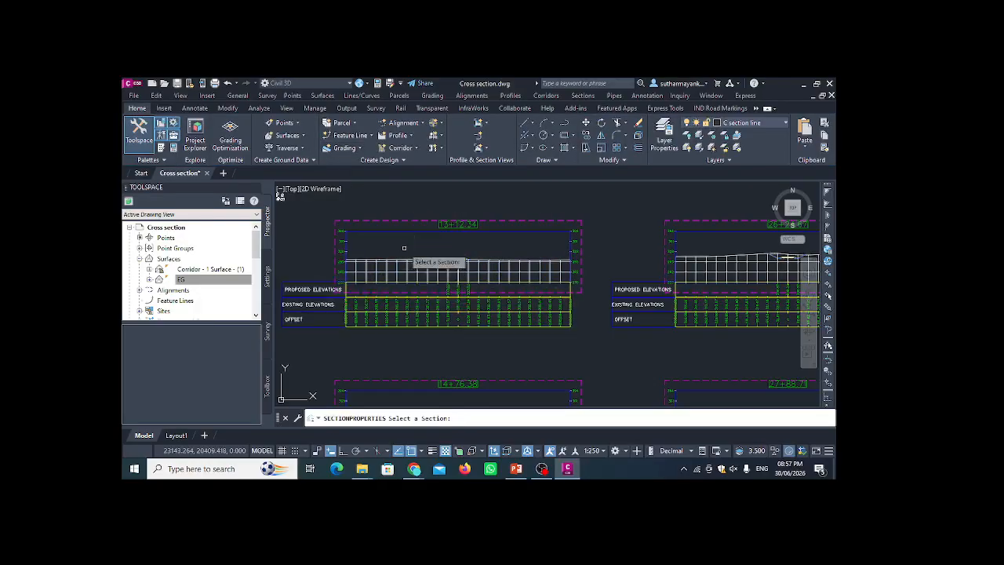
pyautogui.scroll(-4, 423, 232)
pyautogui.scroll(4, 424, 231)
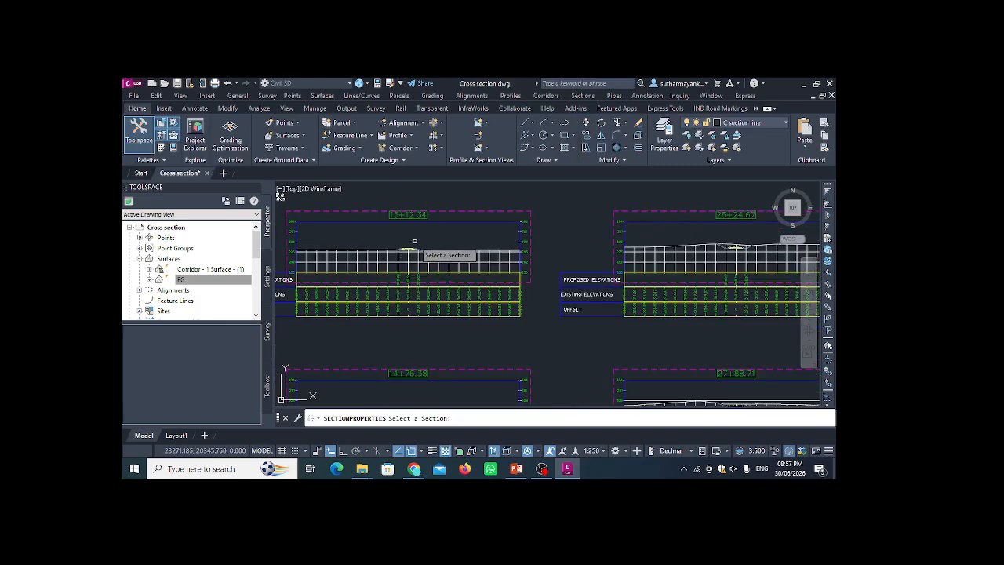
pyautogui.scroll(3, 407, 245)
pyautogui.click(336, 241)
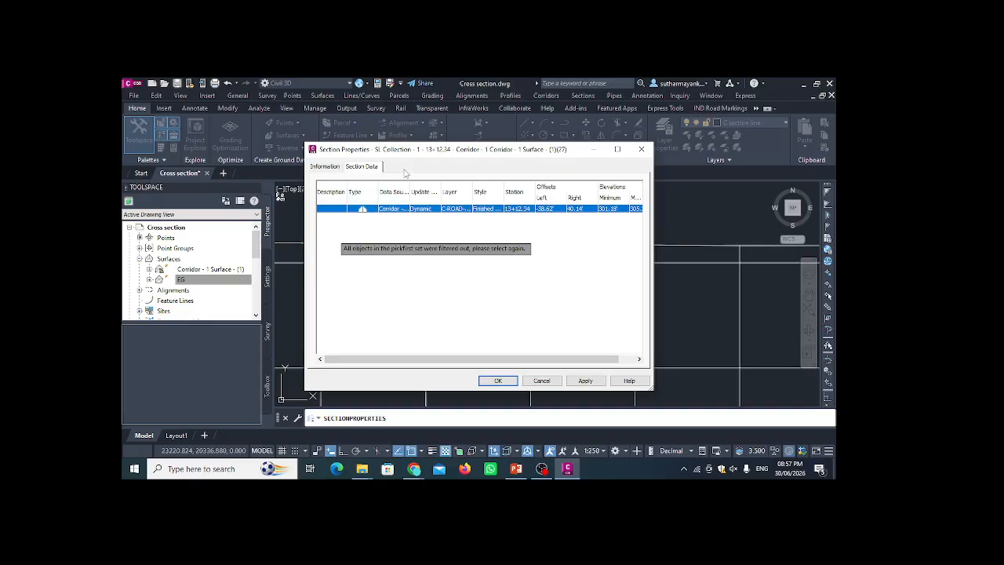
# Review the corridor surface section's general information, object style, offsets and minimum and maximum elevations, and close its properties.
pyautogui.moveTo(397, 153); pyautogui.dragTo(413, 153)
pyautogui.click(342, 166)
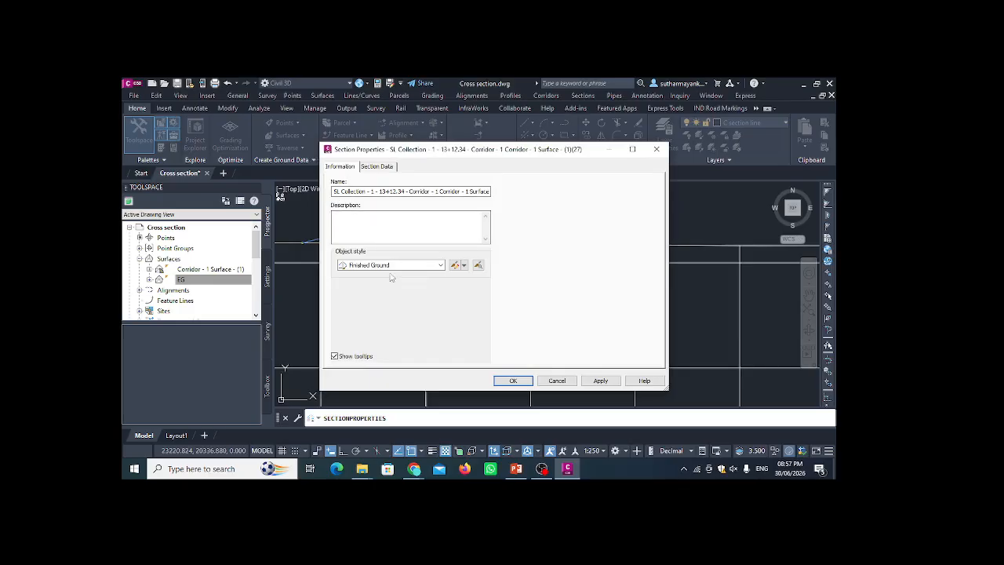
pyautogui.click(380, 167)
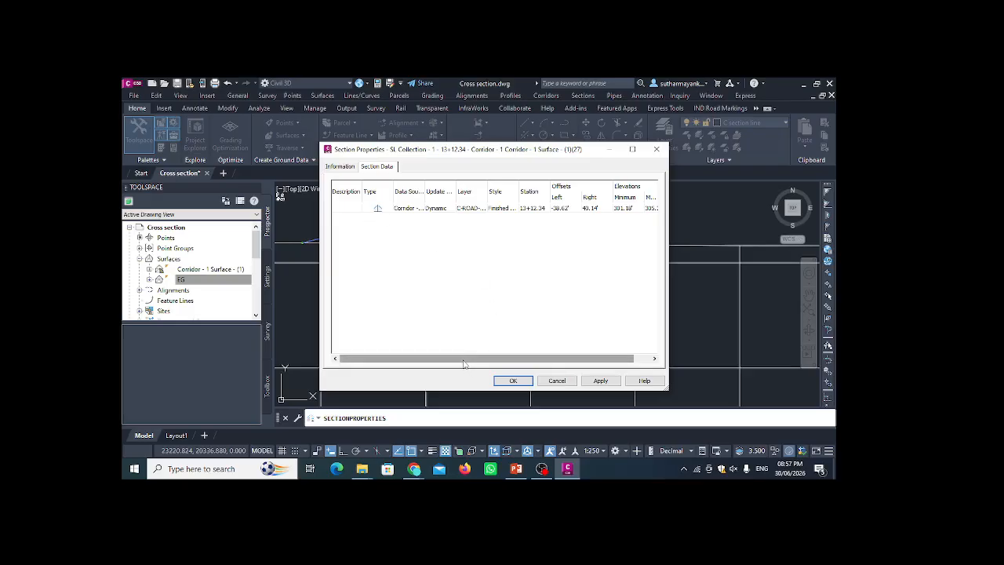
pyautogui.moveTo(463, 363); pyautogui.dragTo(477, 360)
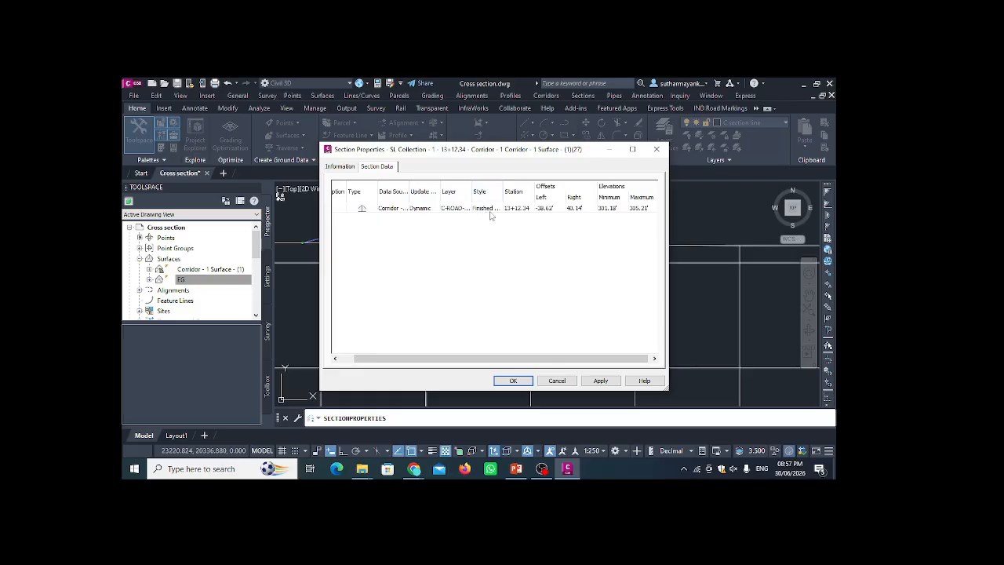
pyautogui.moveTo(519, 359); pyautogui.dragTo(539, 341)
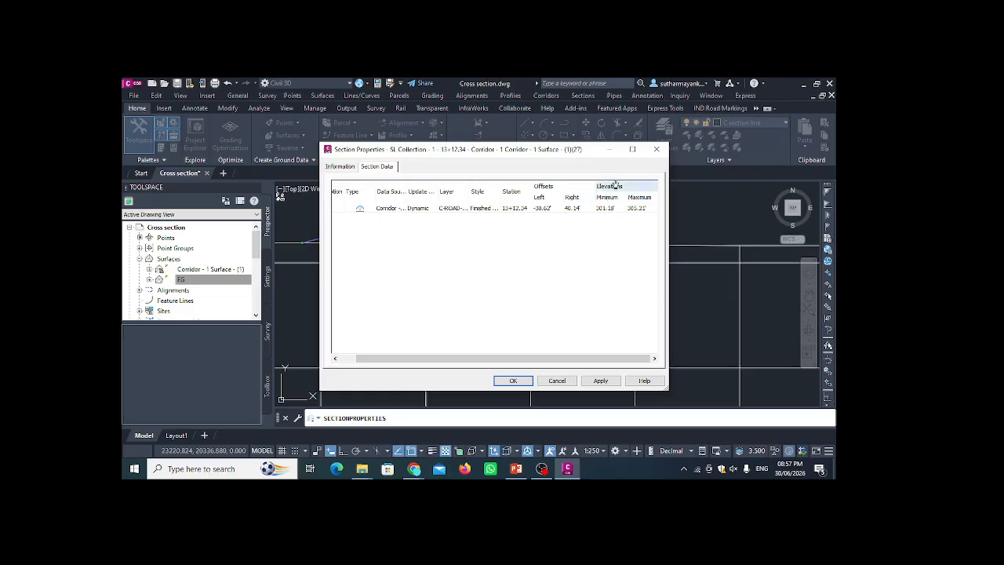
pyautogui.click(656, 149)
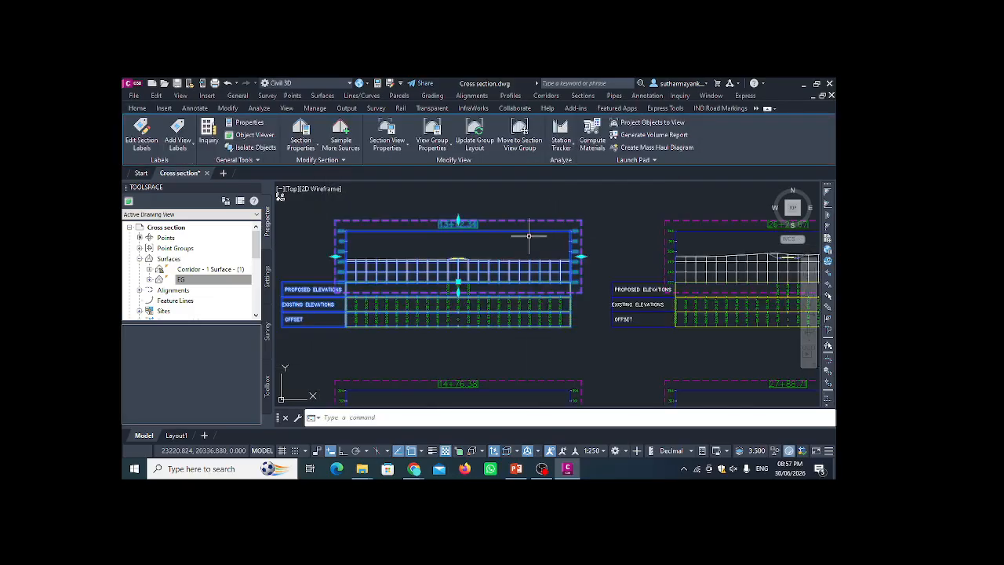
# Examine the section views at stations 13+12.34 and 1+64.04 and compare them with the sample lines along the corridor in plan.
pyautogui.press('Escape')
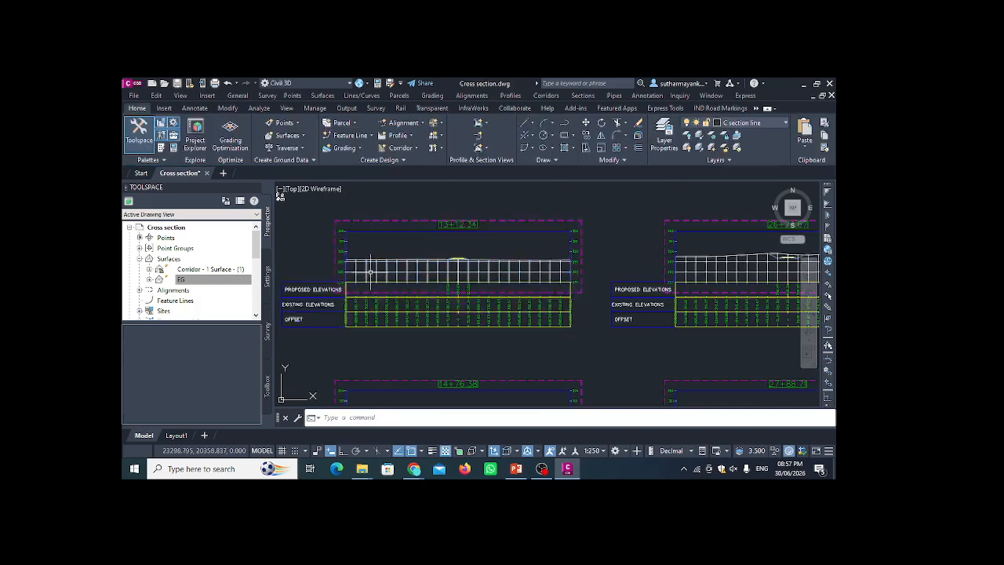
pyautogui.scroll(2, 372, 272)
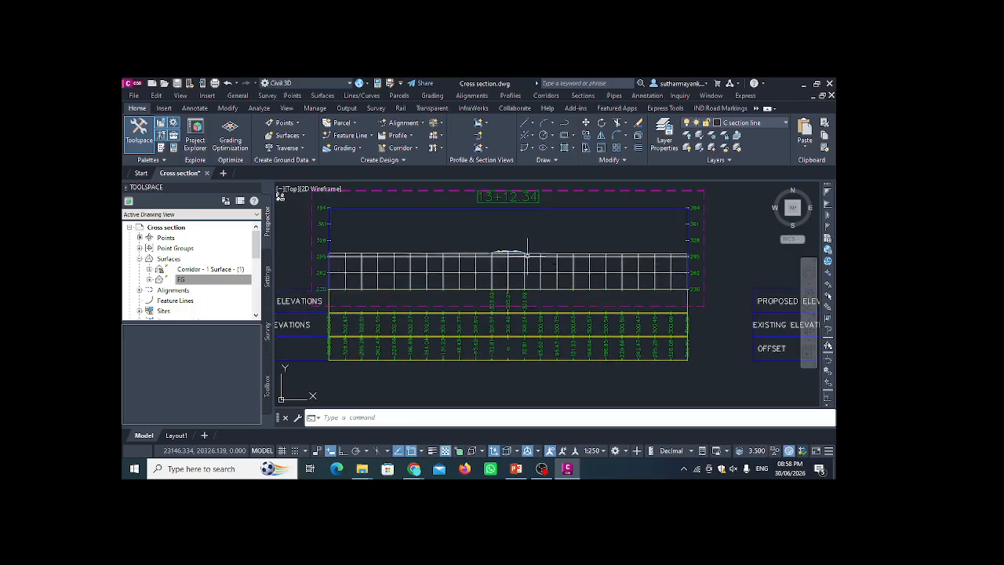
pyautogui.scroll(6, 520, 269)
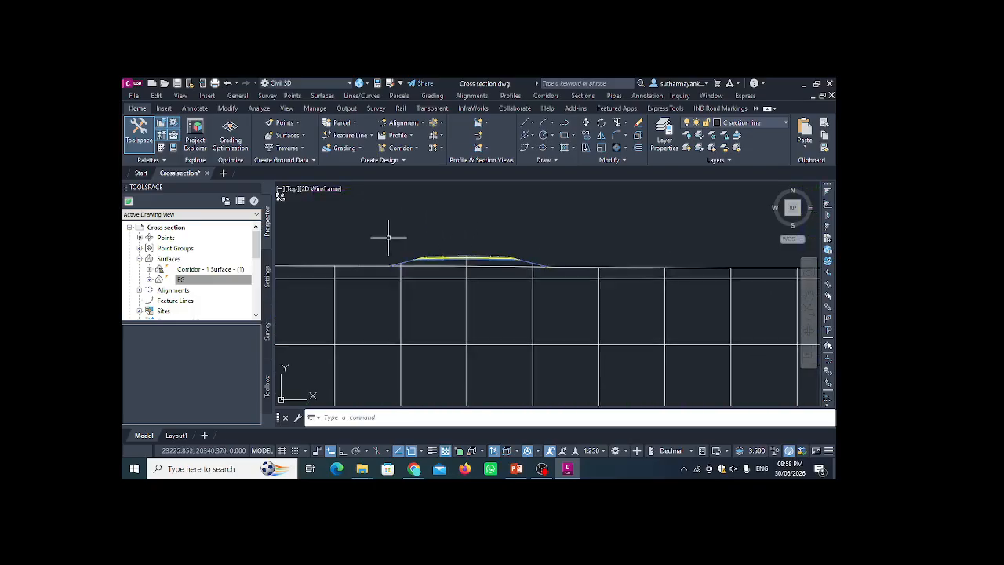
pyautogui.scroll(-10, 494, 257)
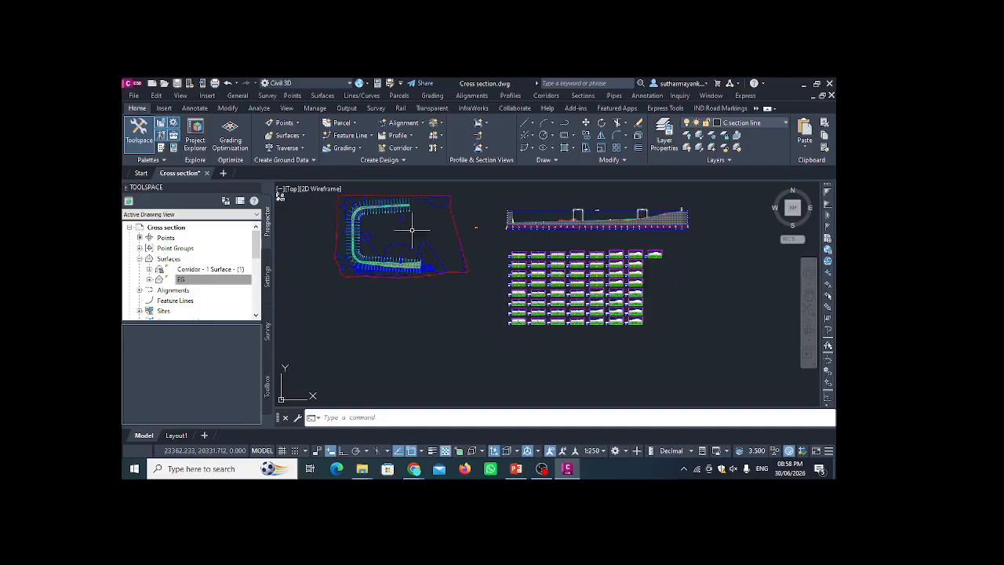
pyautogui.scroll(6, 385, 231)
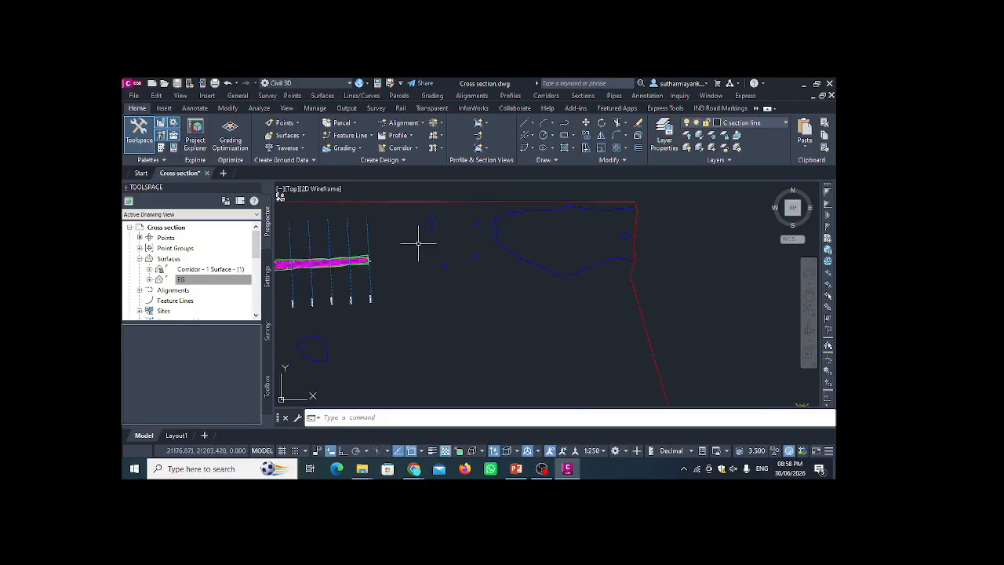
pyautogui.scroll(-2, 419, 240)
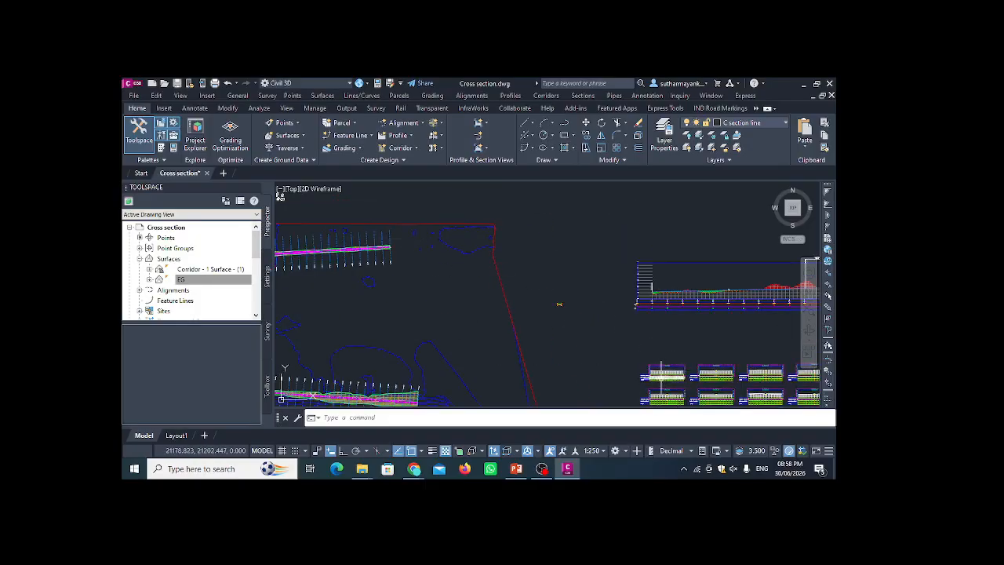
pyautogui.scroll(4, 558, 303)
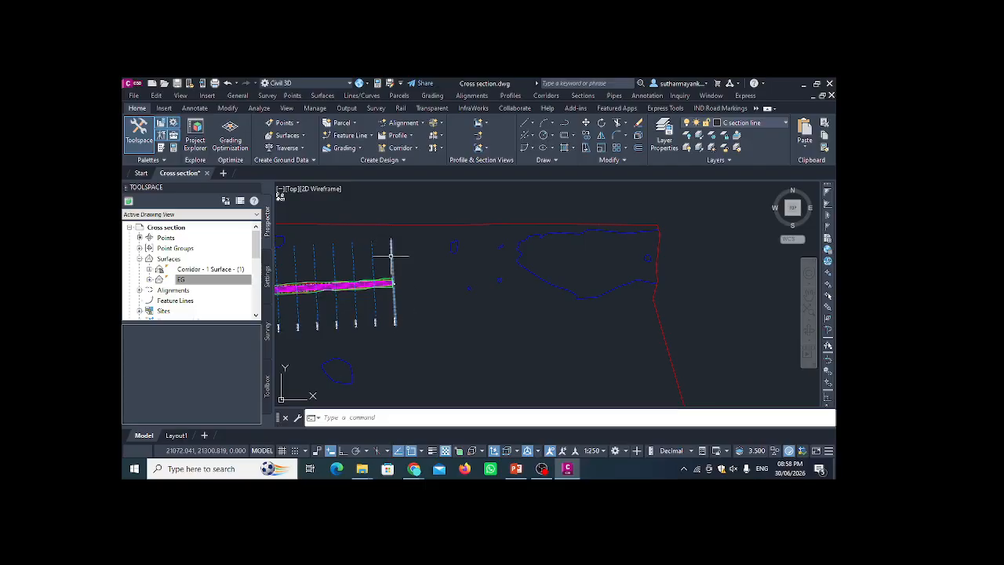
pyautogui.scroll(4, 394, 320)
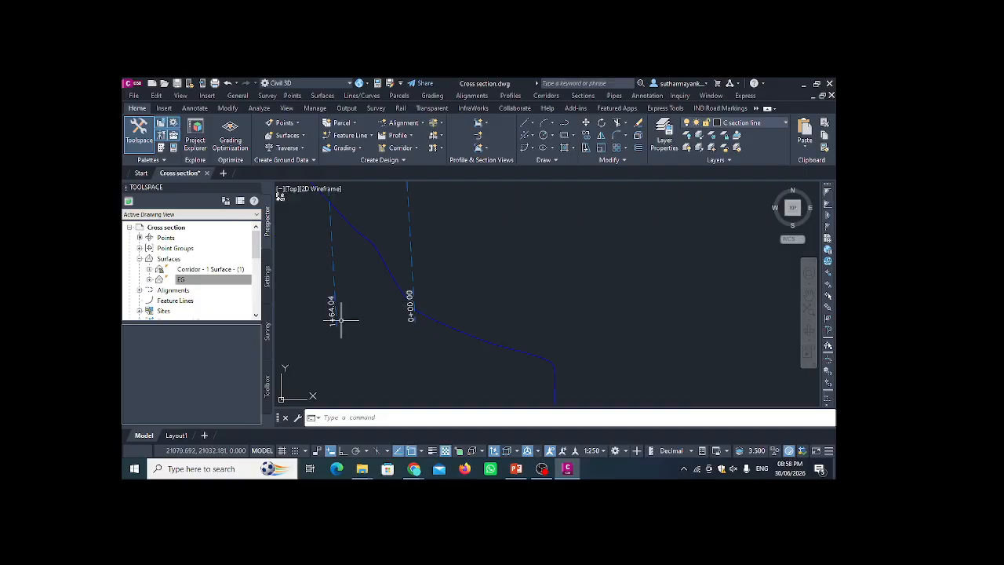
pyautogui.scroll(-8, 298, 245)
pyautogui.scroll(5, 475, 331)
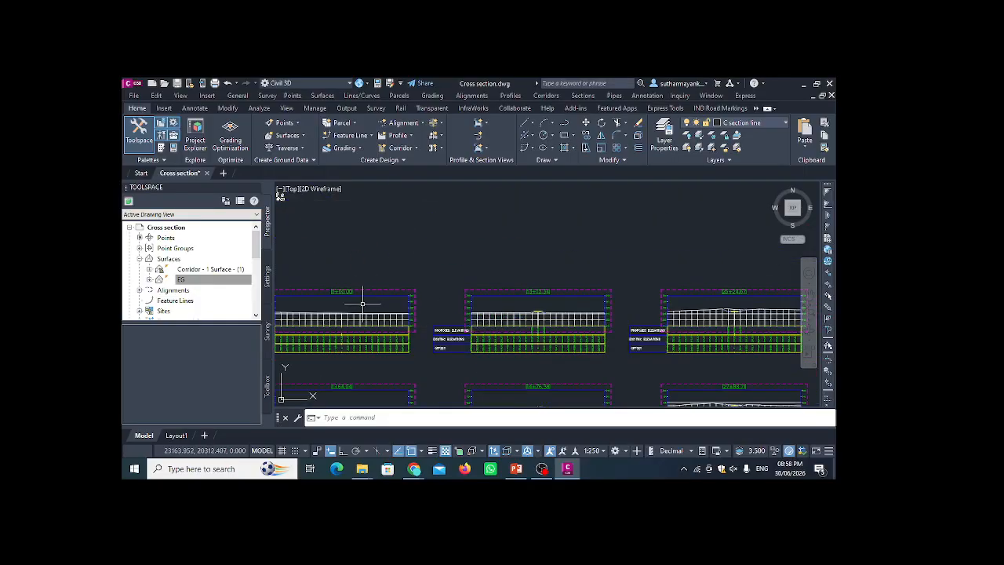
pyautogui.scroll(6, 363, 302)
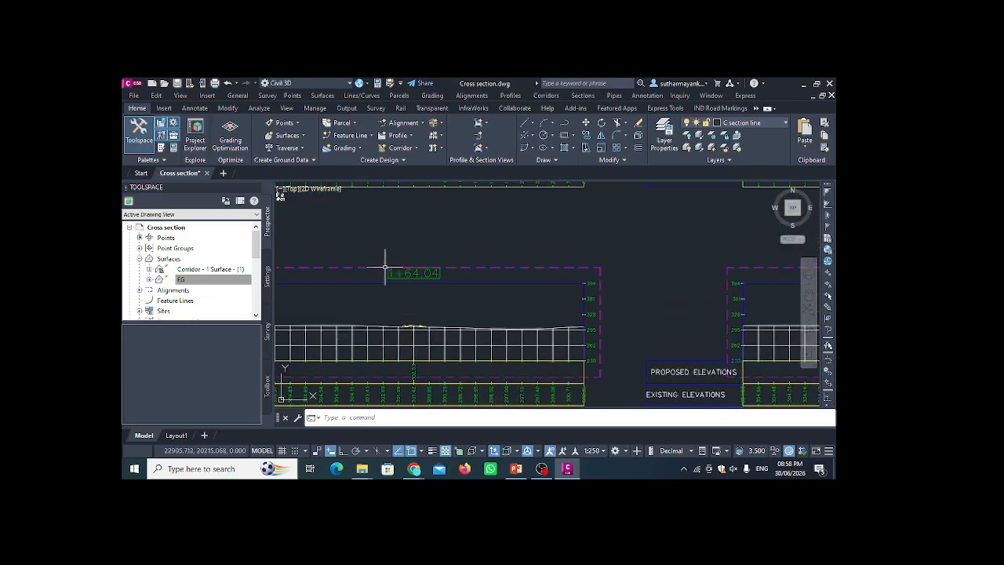
pyautogui.moveTo(401, 291); pyautogui.dragTo(436, 273, button='middle')
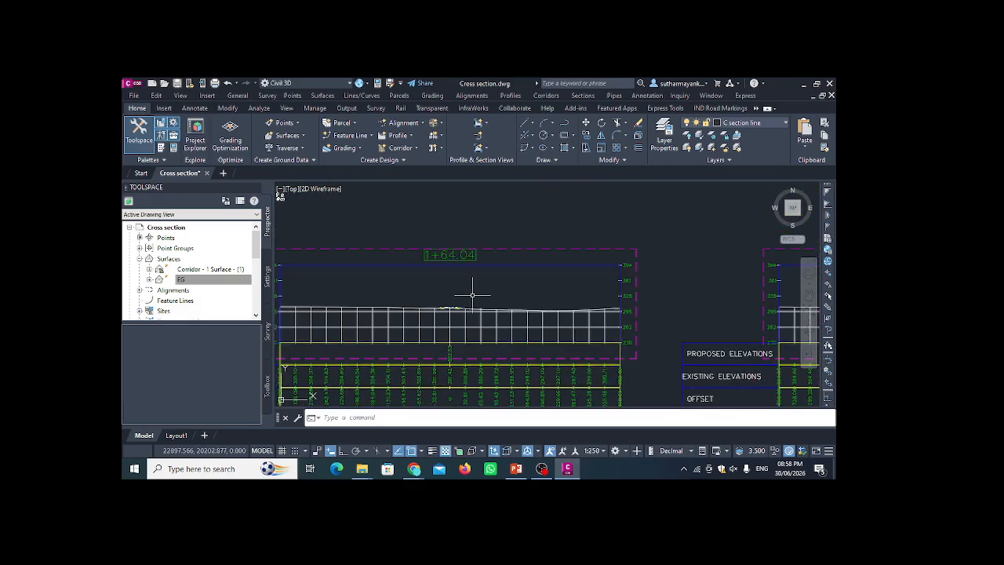
pyautogui.scroll(-10, 472, 296)
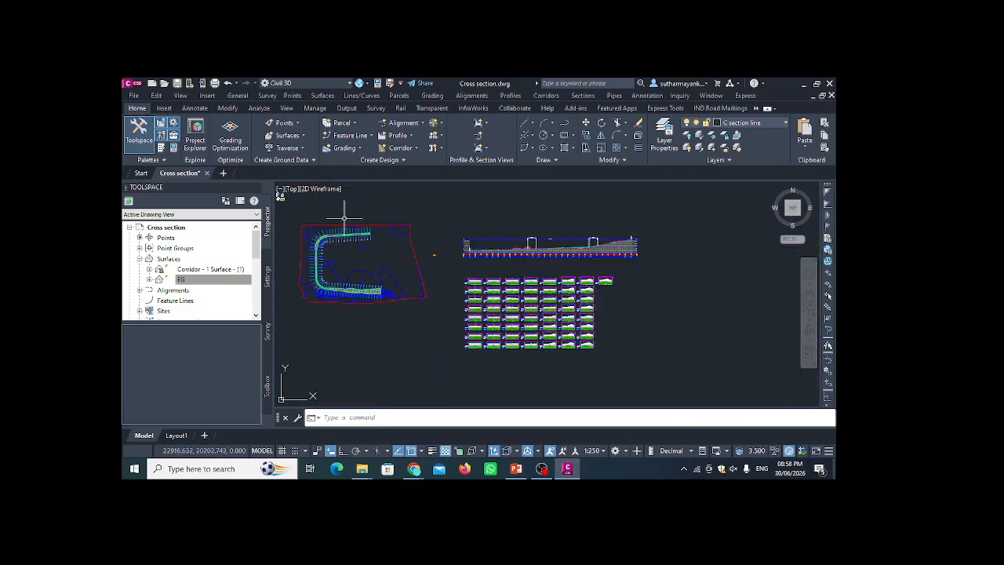
# Set the left and right offsets of the sample line at station 0+00.00 to 120 ft in the sample line group properties.
pyautogui.scroll(8, 343, 217)
pyautogui.click(382, 230)
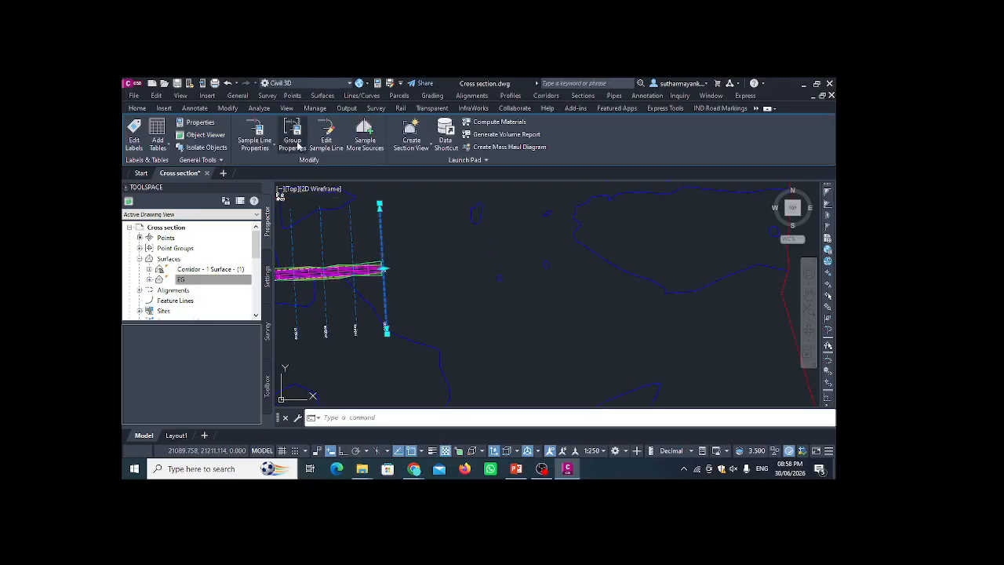
pyautogui.click(292, 138)
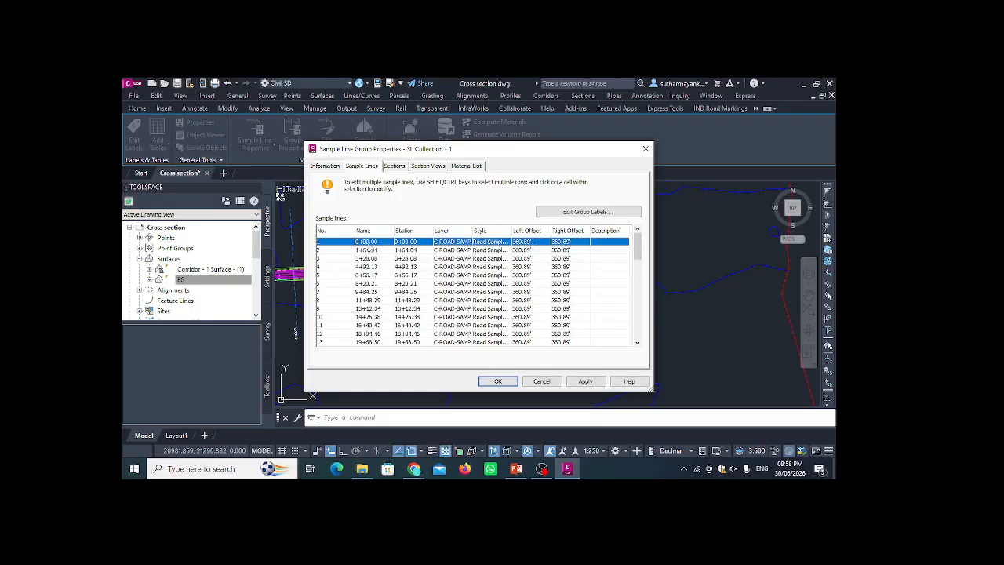
pyautogui.click(536, 242)
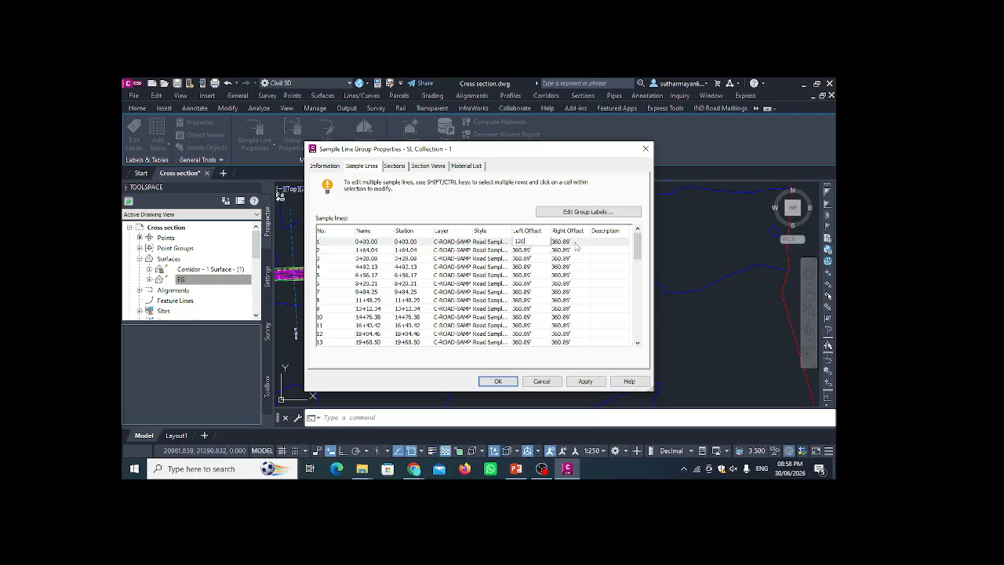
pyautogui.click(575, 244)
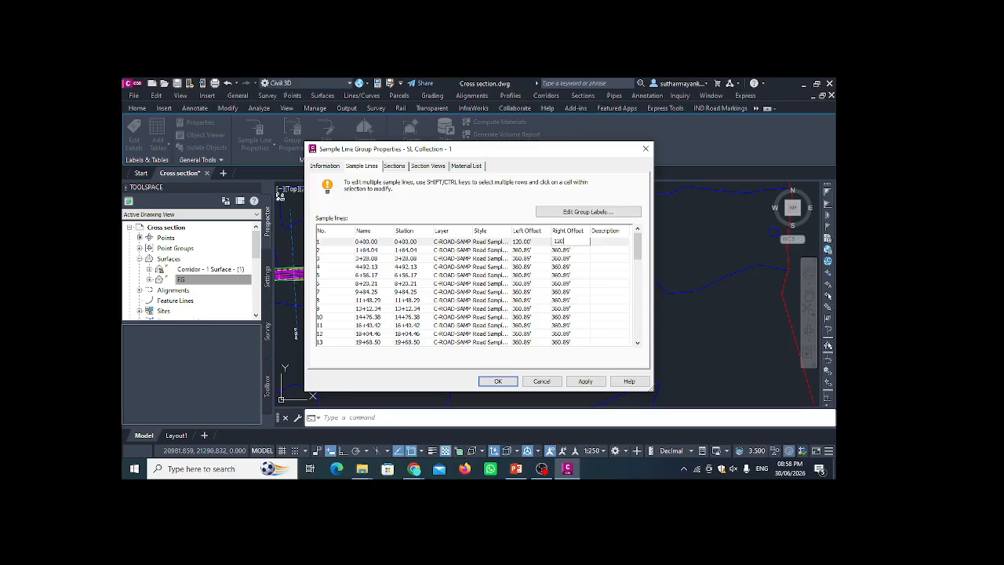
pyautogui.click(589, 381)
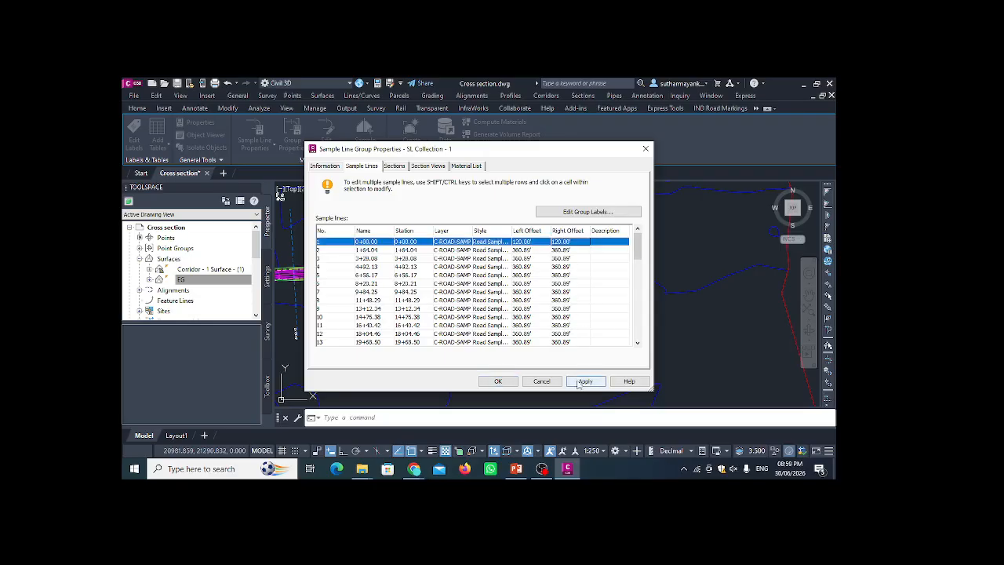
pyautogui.click(497, 381)
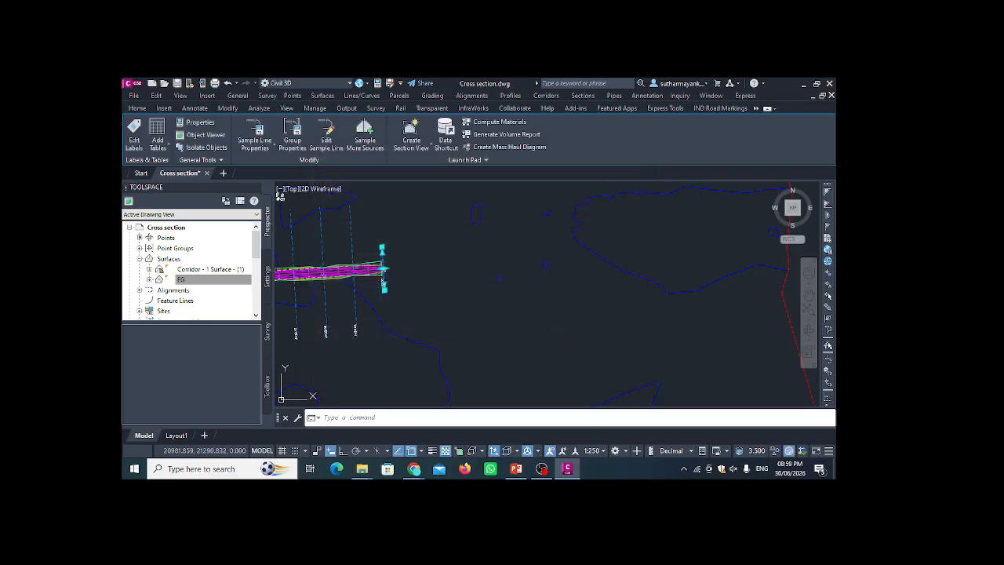
pyautogui.press('Escape')
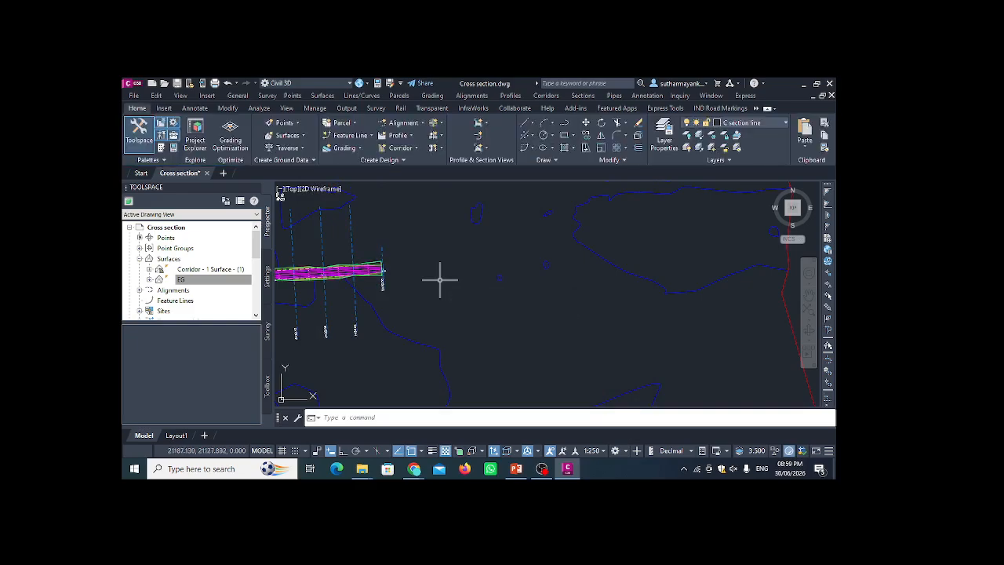
# Inspect the sample line at station 0+00.00 against the corridor edges and the neighbouring sample lines.
pyautogui.scroll(2, 368, 283)
pyautogui.moveTo(357, 292); pyautogui.dragTo(407, 353, button='middle')
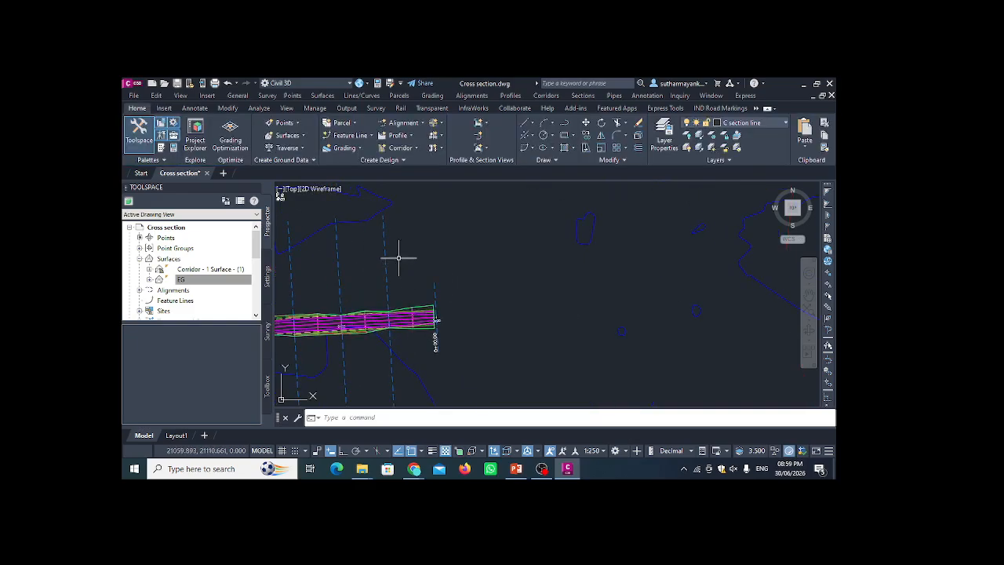
pyautogui.scroll(-2, 390, 235)
pyautogui.scroll(4, 385, 247)
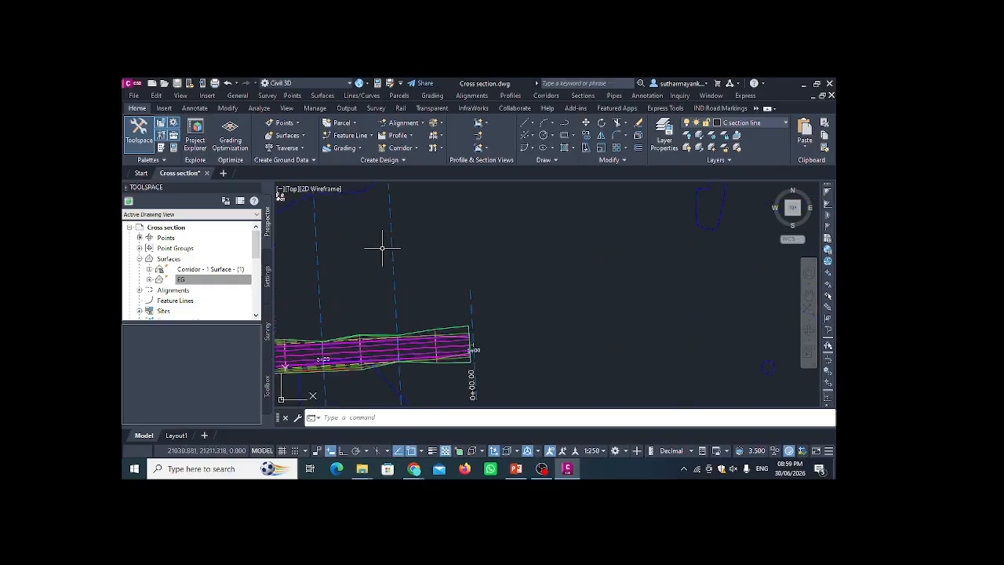
pyautogui.moveTo(480, 373); pyautogui.dragTo(469, 314, button='middle')
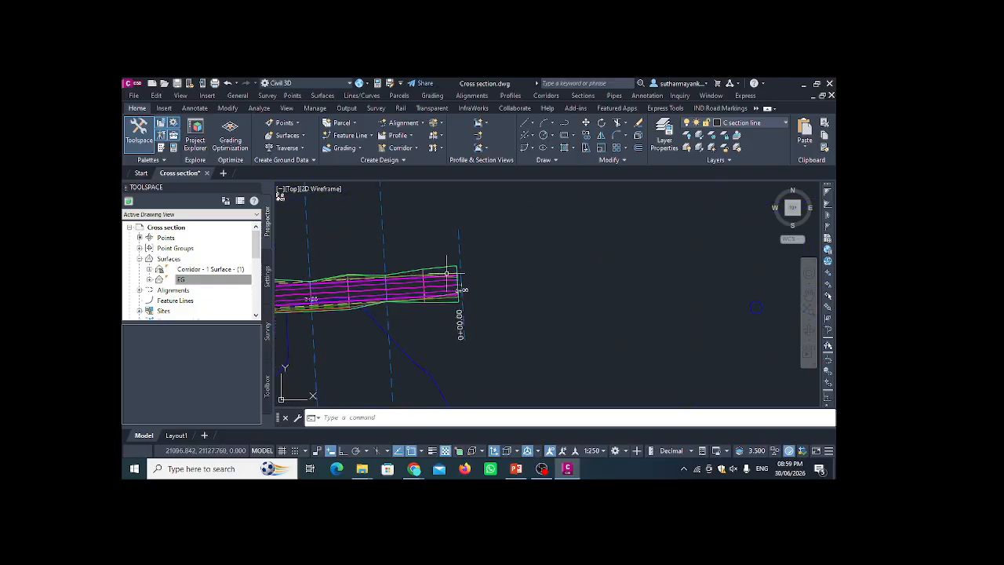
pyautogui.scroll(-2, 481, 275)
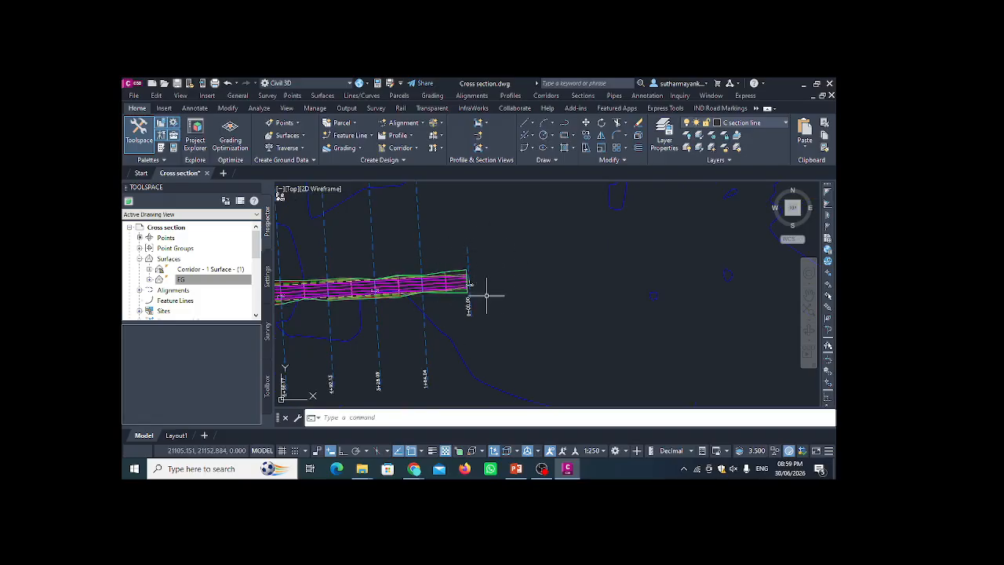
pyautogui.scroll(-2, 486, 295)
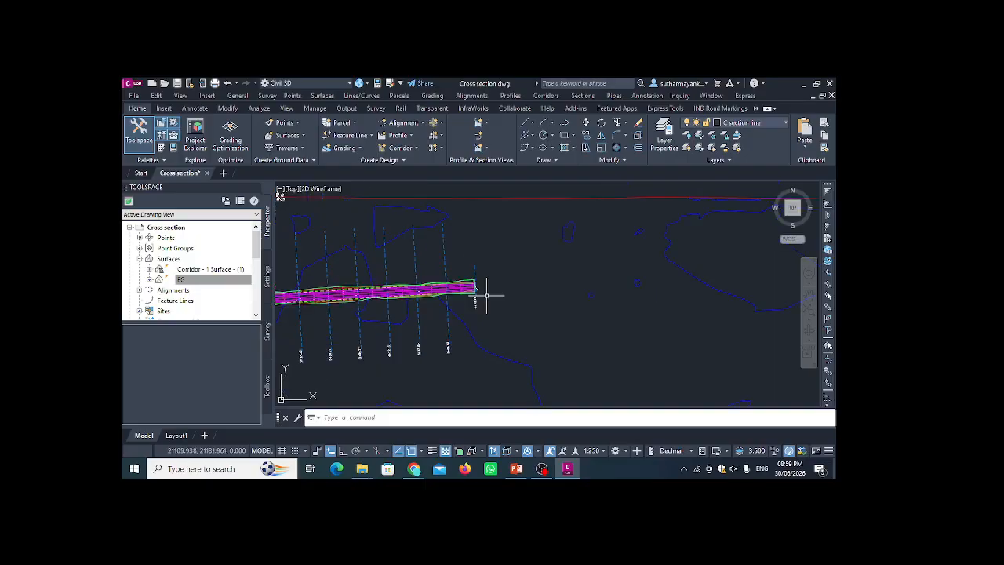
# Set the left and right offsets of all sample lines in the group to 120 ft in the sample line group properties.
pyautogui.click(444, 257)
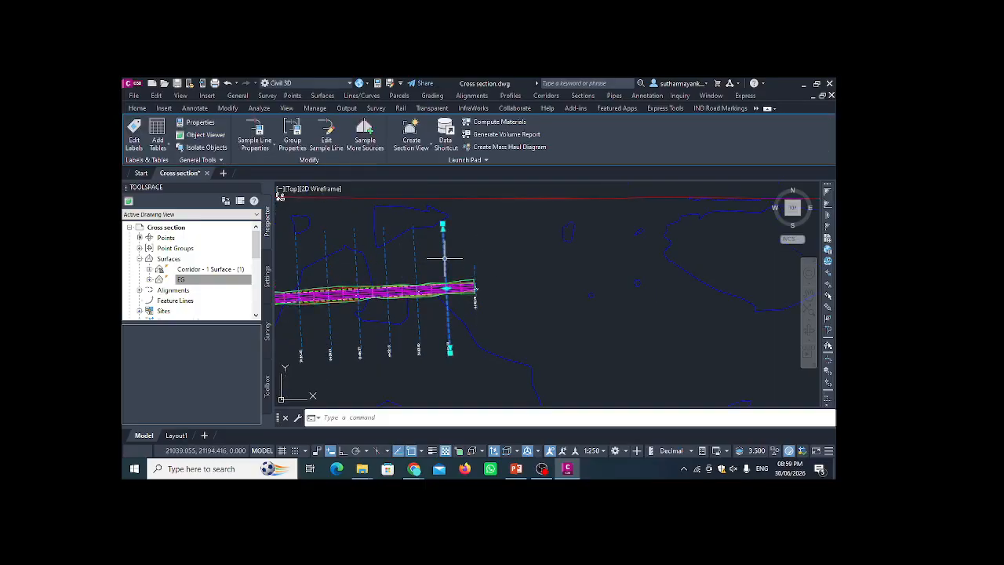
pyautogui.click(299, 136)
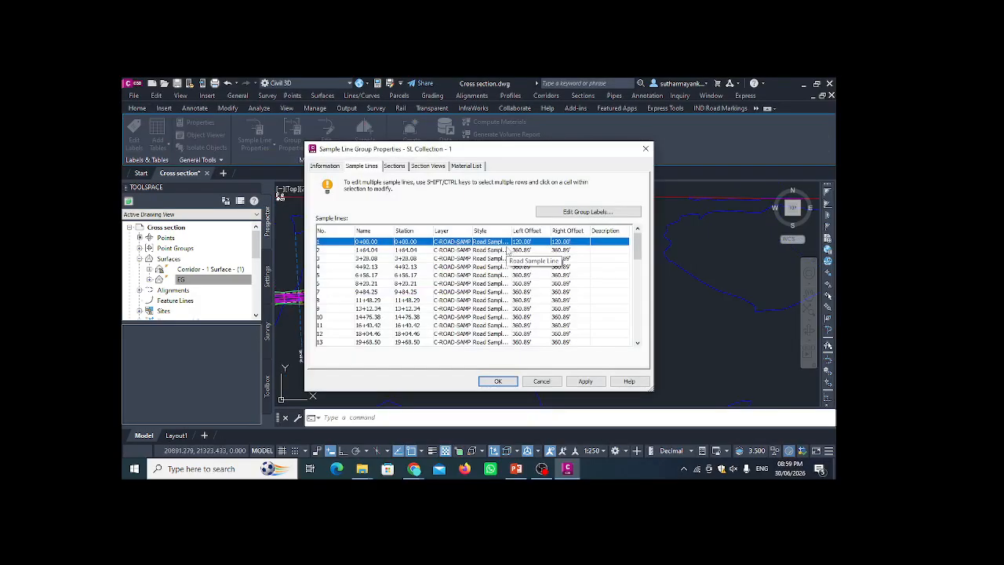
pyautogui.scroll(-3, 531, 259)
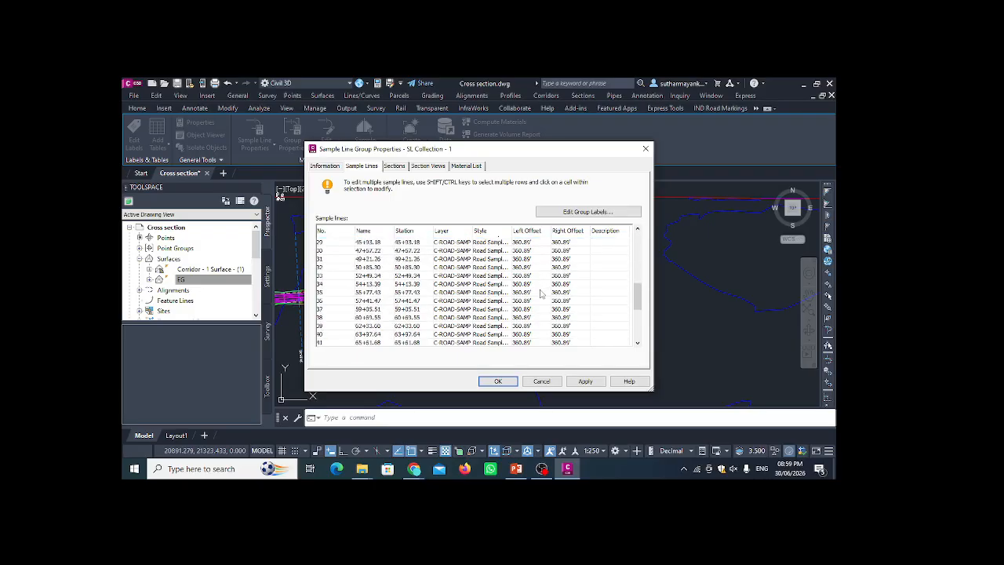
pyautogui.scroll(3, 531, 291)
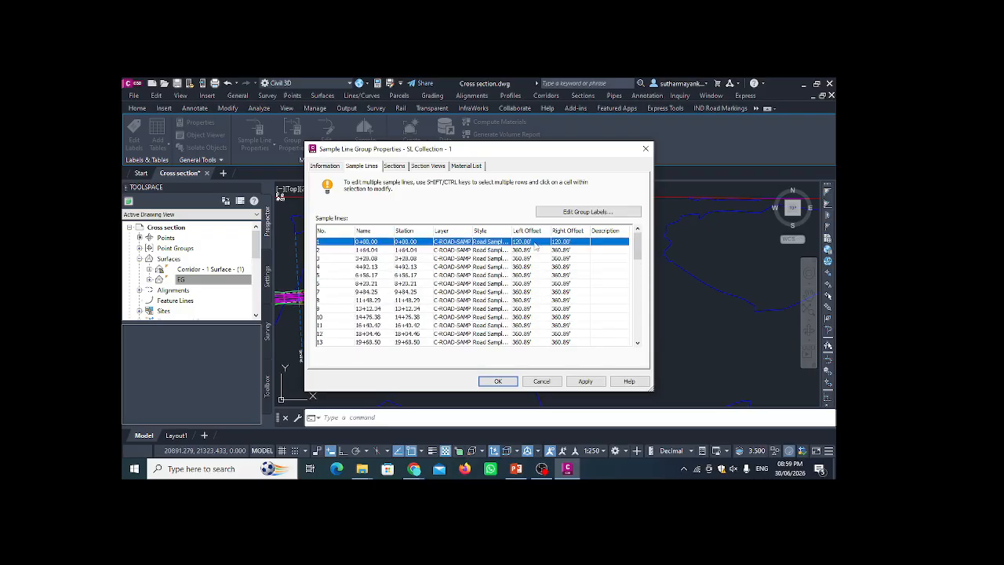
pyautogui.scroll(-15, 536, 247)
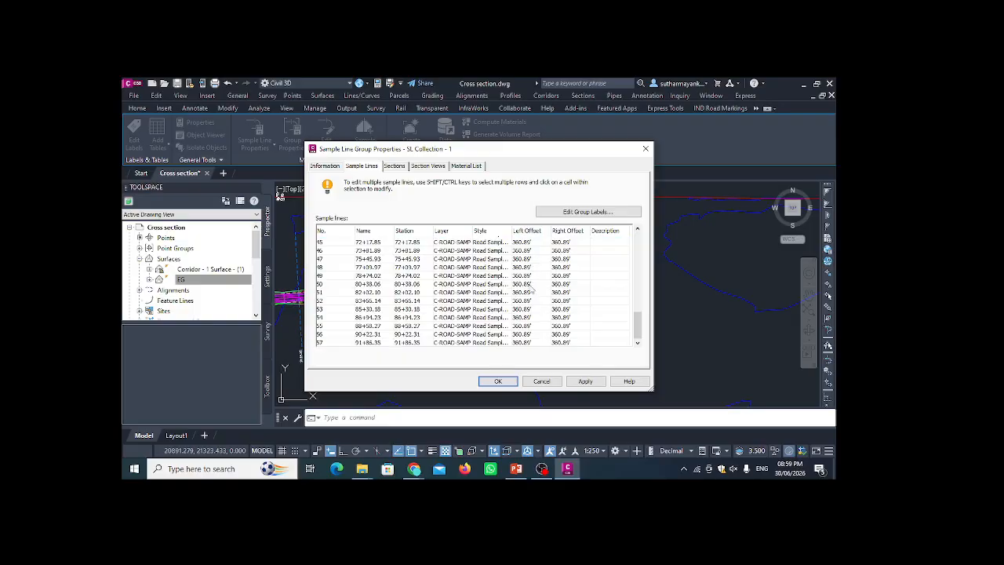
pyautogui.keyDown('shift'); pyautogui.click(569, 343); pyautogui.keyUp('shift')
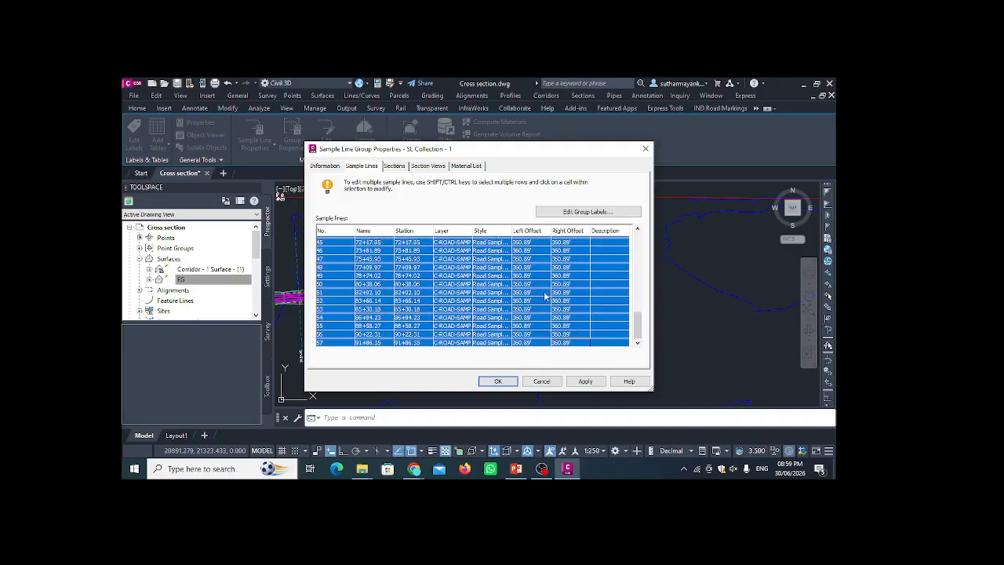
pyautogui.scroll(15, 553, 288)
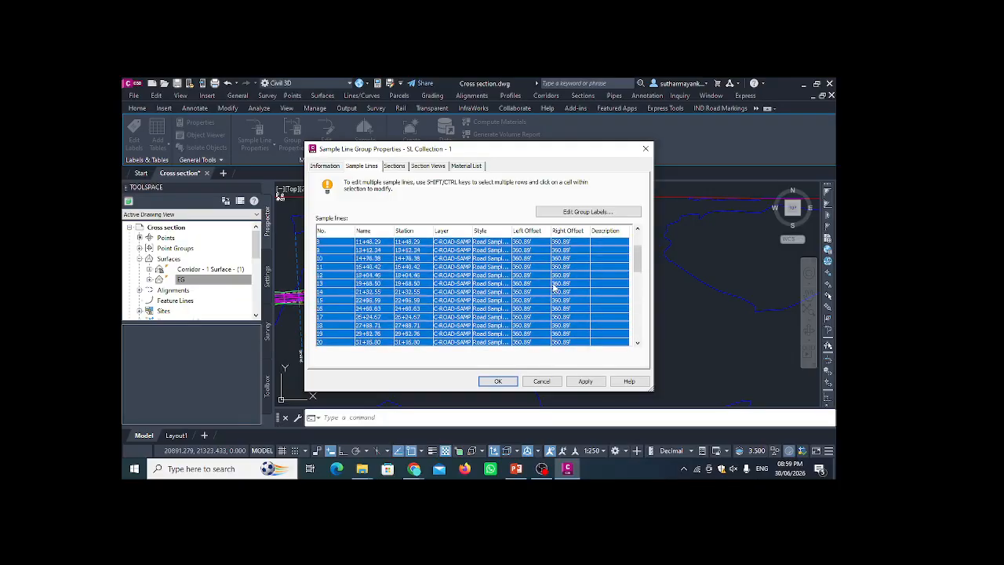
pyautogui.click(530, 251)
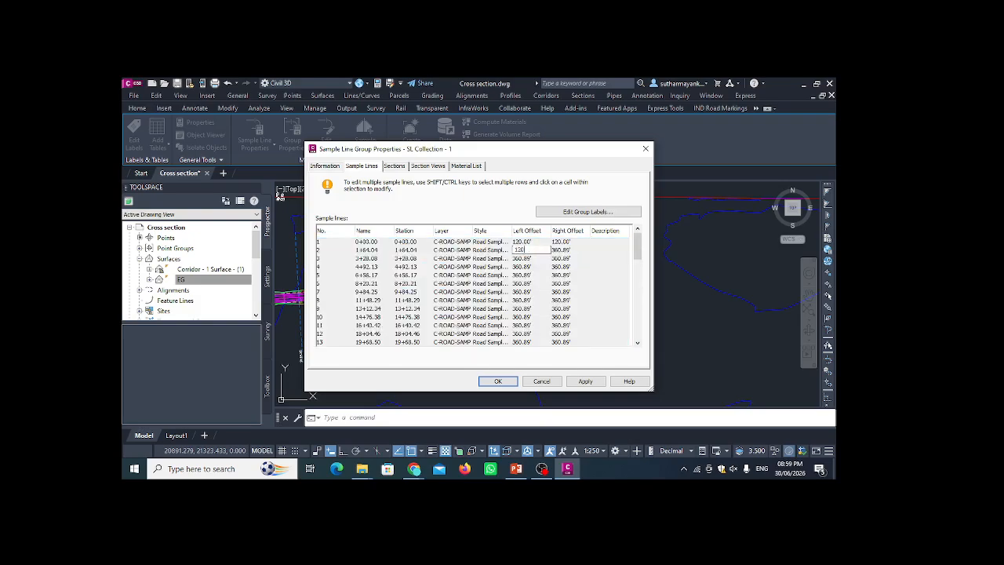
pyautogui.press('Return')
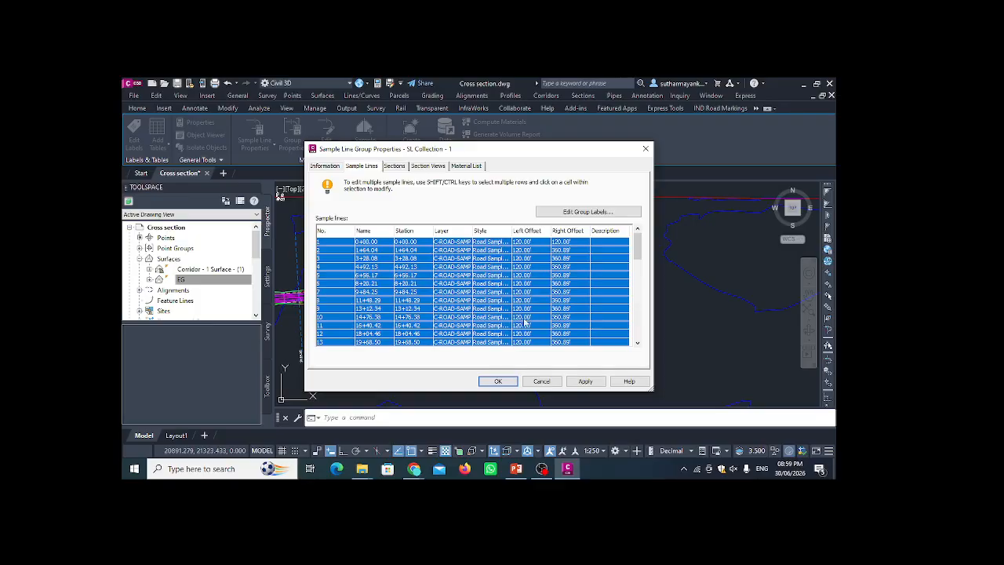
pyautogui.click(566, 252)
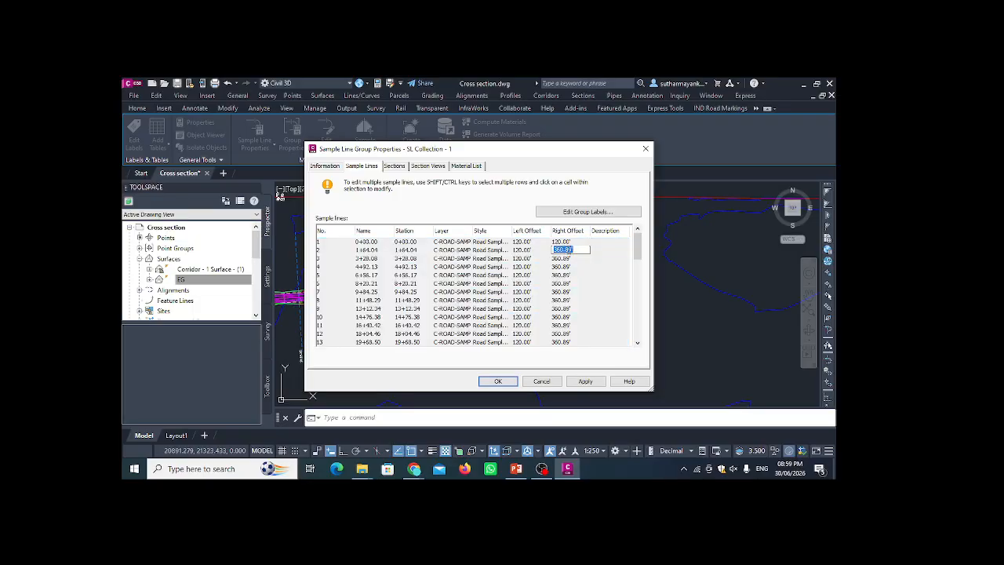
pyautogui.press('Return')
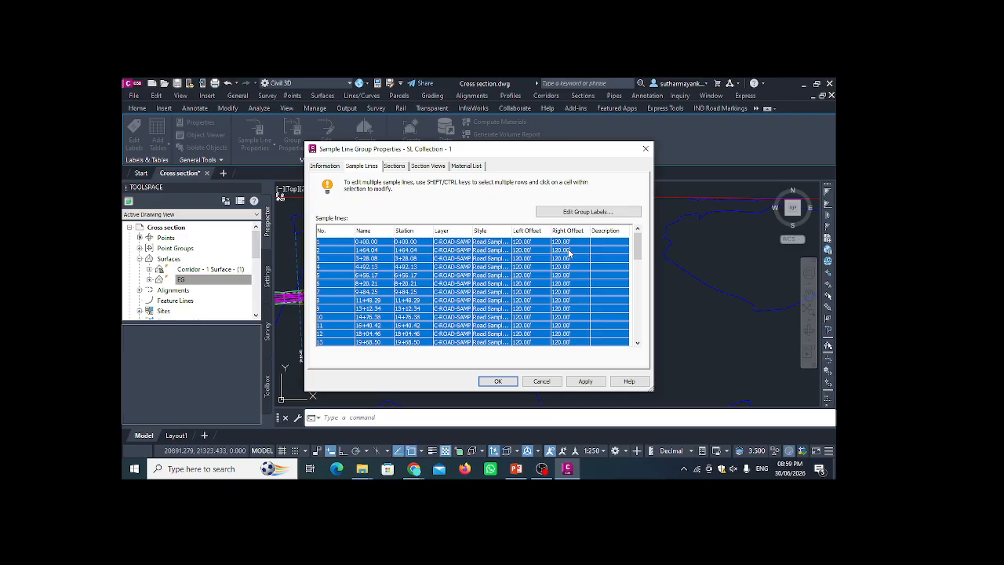
# Review the sample line list down to its last station, then apply the 120 ft offsets and close the group properties.
pyautogui.scroll(-14, 570, 292)
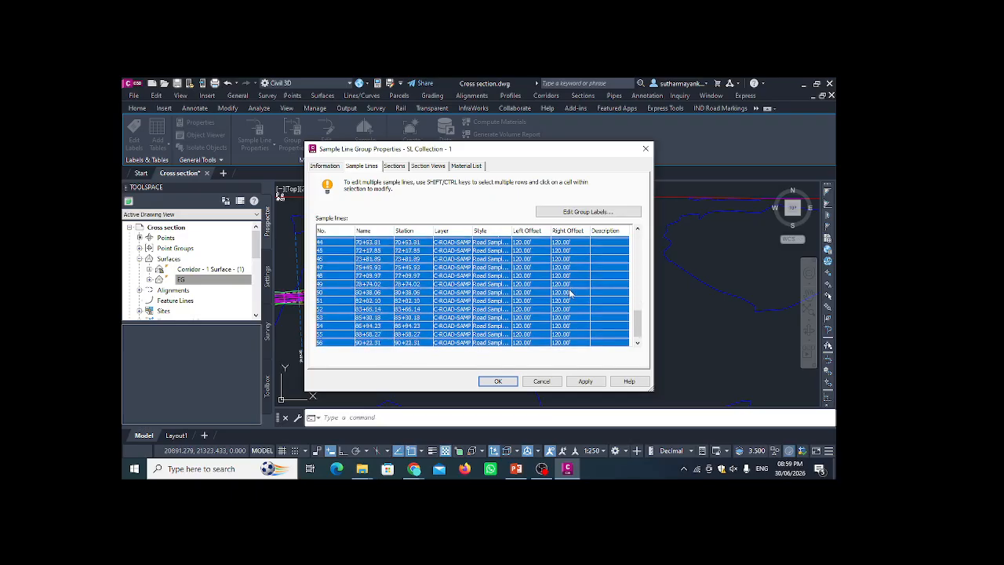
pyautogui.click(584, 382)
pyautogui.click(497, 381)
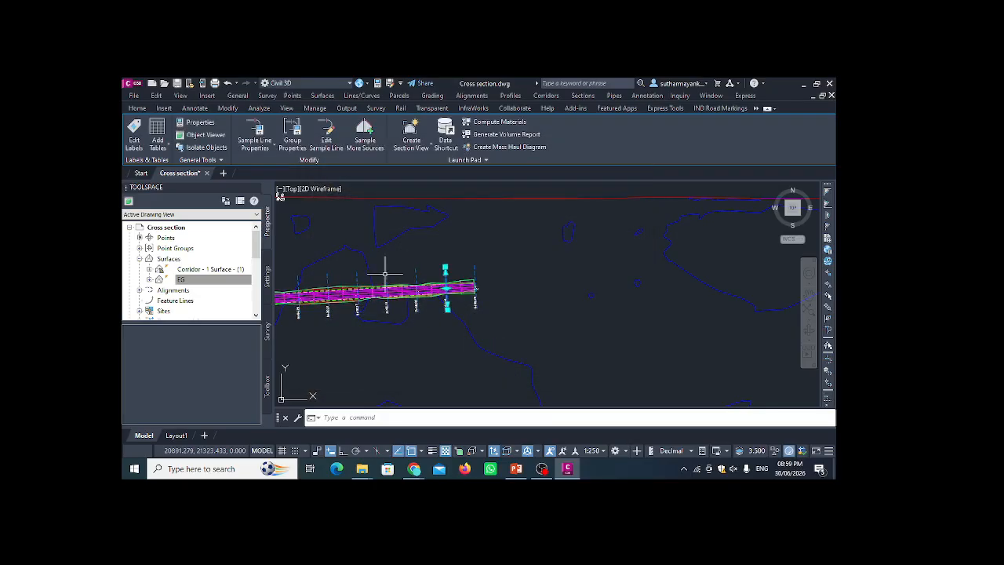
pyautogui.scroll(-3, 392, 279)
pyautogui.press('Escape')
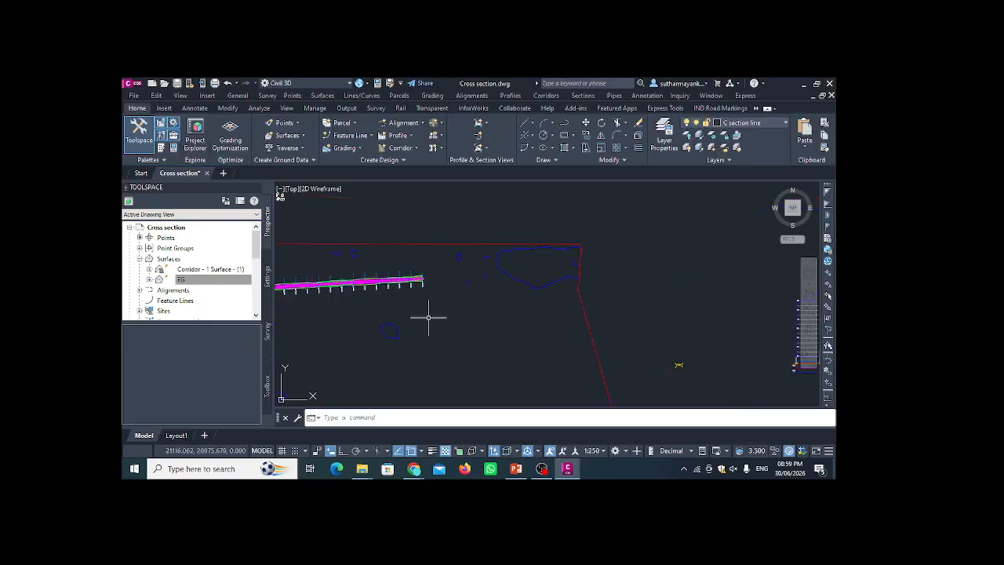
# Examine the updated section views at stations 0+00.00 and 13+12.34.
pyautogui.scroll(-5, 390, 296)
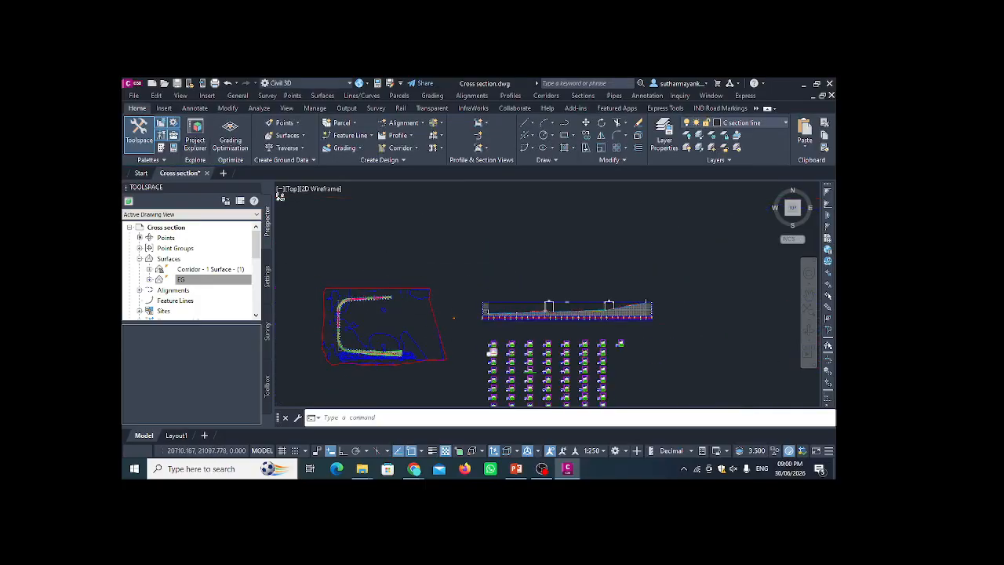
pyautogui.scroll(5, 496, 346)
pyautogui.scroll(6, 460, 316)
pyautogui.moveTo(484, 303); pyautogui.dragTo(477, 295, button='middle')
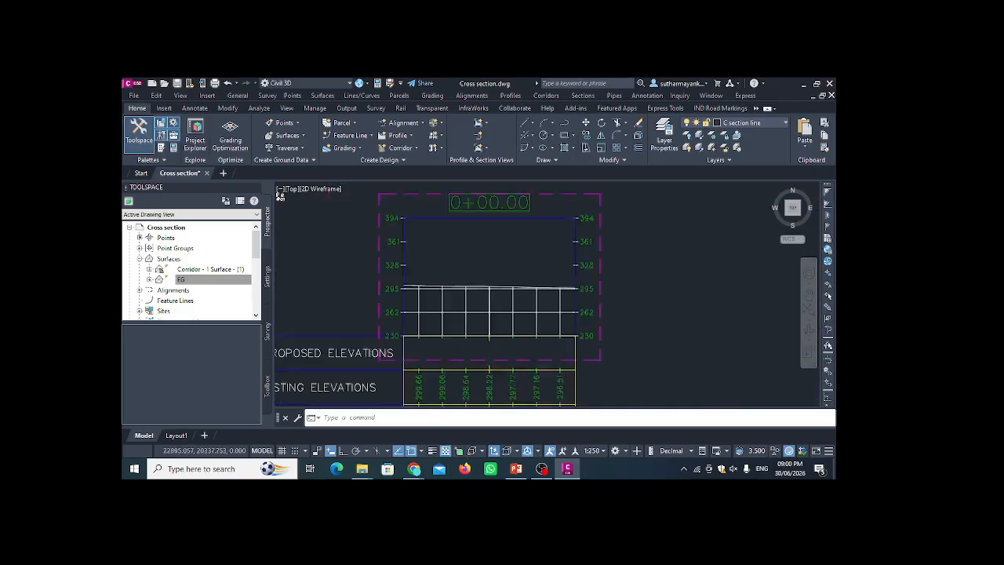
pyautogui.scroll(-2, 464, 284)
pyautogui.moveTo(532, 323); pyautogui.dragTo(530, 323, button='middle')
pyautogui.scroll(-4, 529, 322)
pyautogui.scroll(6, 483, 288)
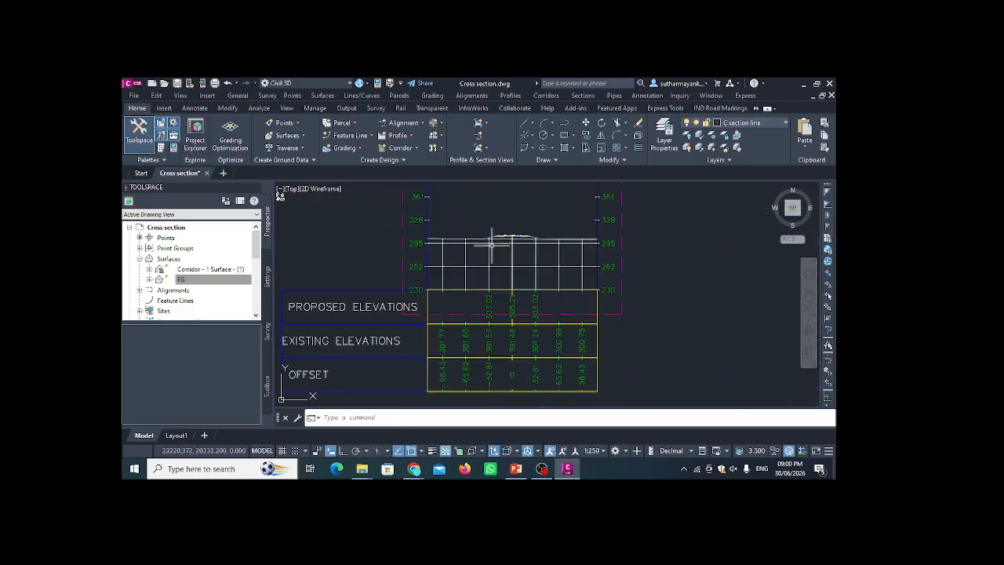
pyautogui.moveTo(483, 287); pyautogui.dragTo(447, 264, button='middle')
pyautogui.scroll(2, 478, 284)
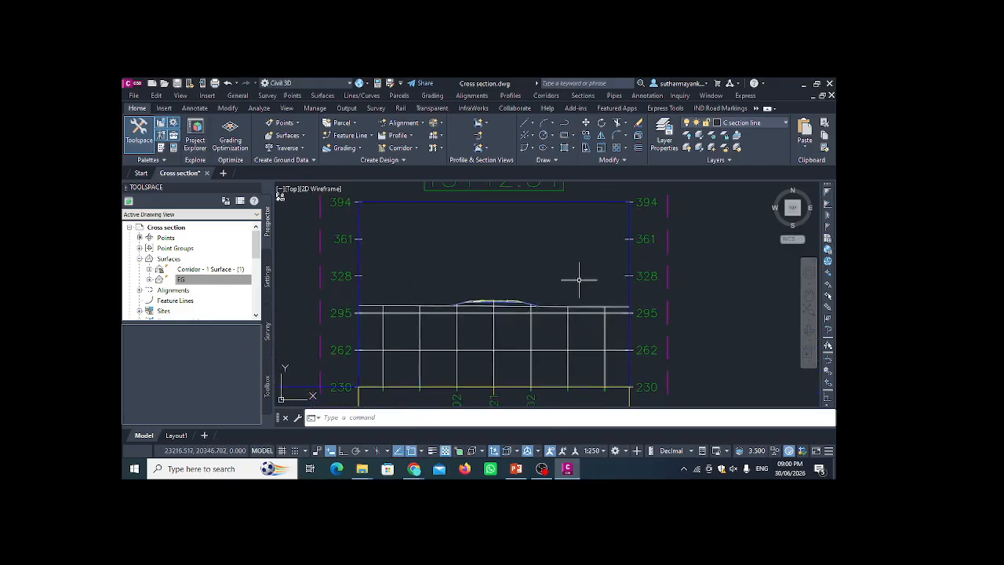
# Inspect the road assembly against the existing ground line and band values in the 13+12.34 section view.
pyautogui.scroll(-3, 574, 269)
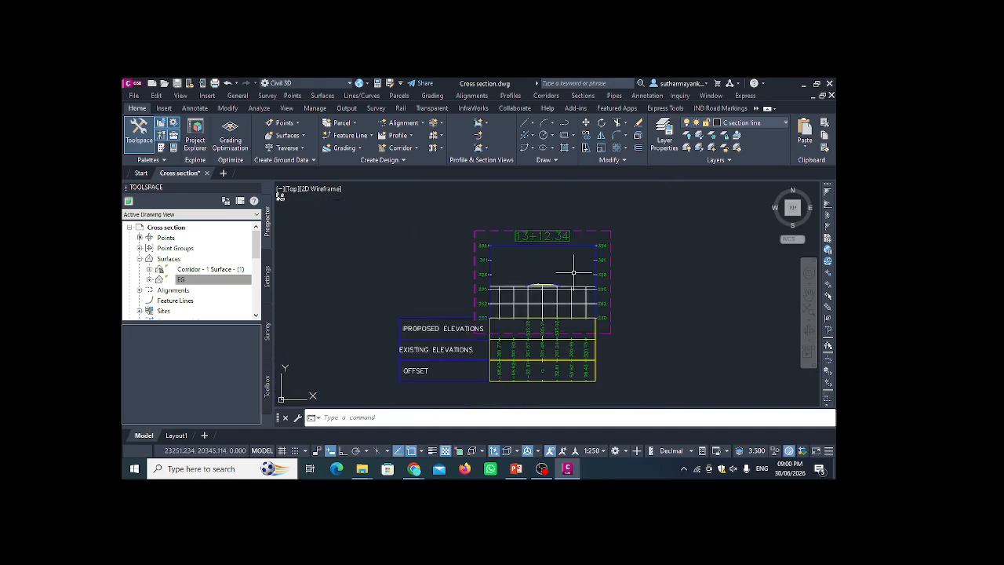
pyautogui.scroll(3, 549, 285)
pyautogui.scroll(2, 597, 278)
pyautogui.scroll(-4, 620, 289)
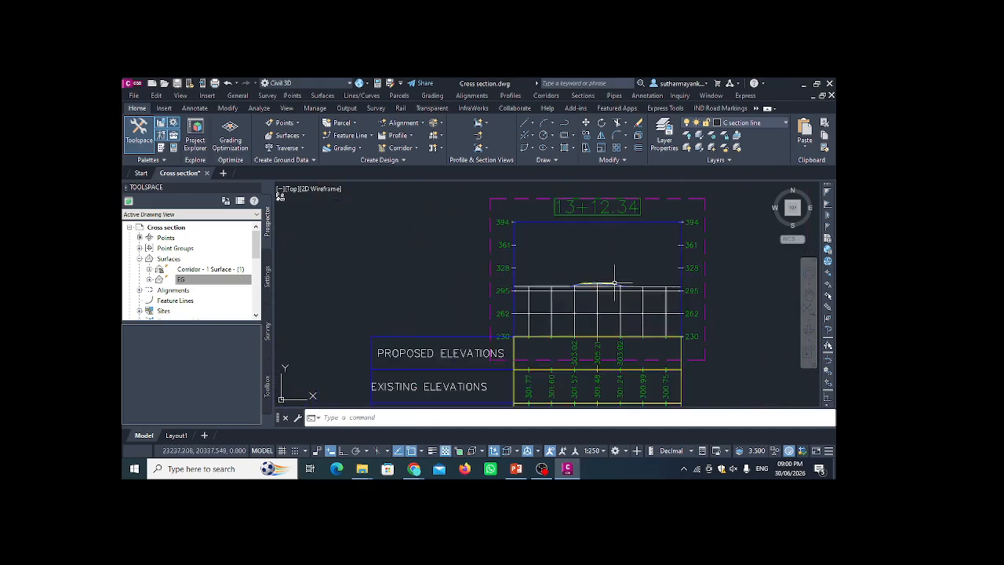
pyautogui.scroll(-3, 632, 278)
pyautogui.scroll(3, 628, 290)
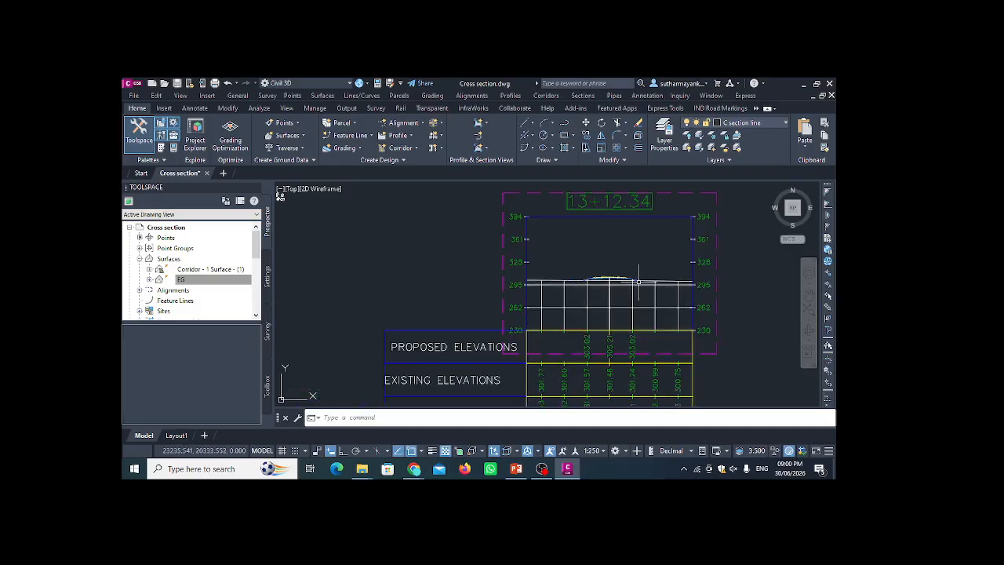
pyautogui.scroll(2, 638, 283)
pyautogui.scroll(3, 604, 270)
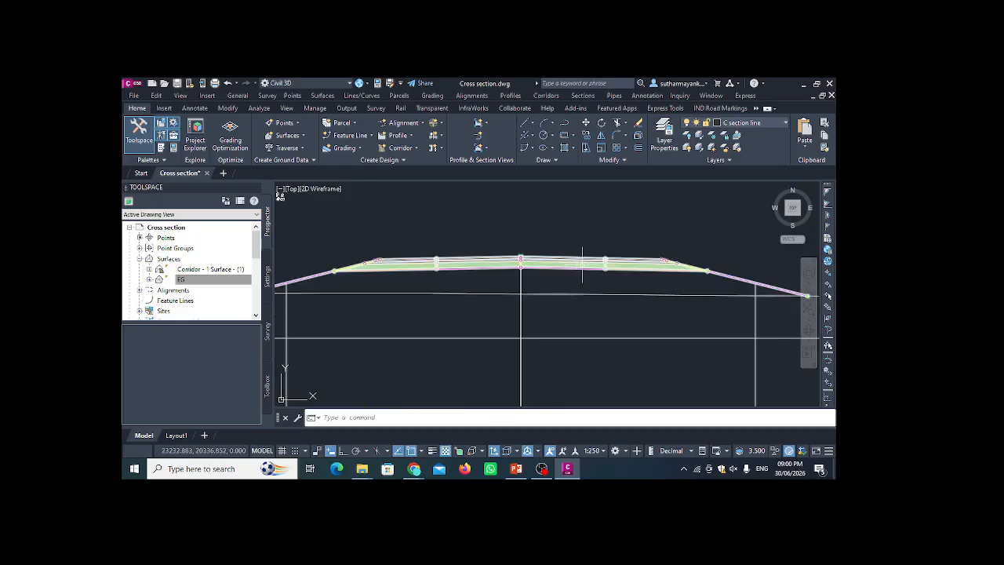
pyautogui.scroll(-3, 606, 255)
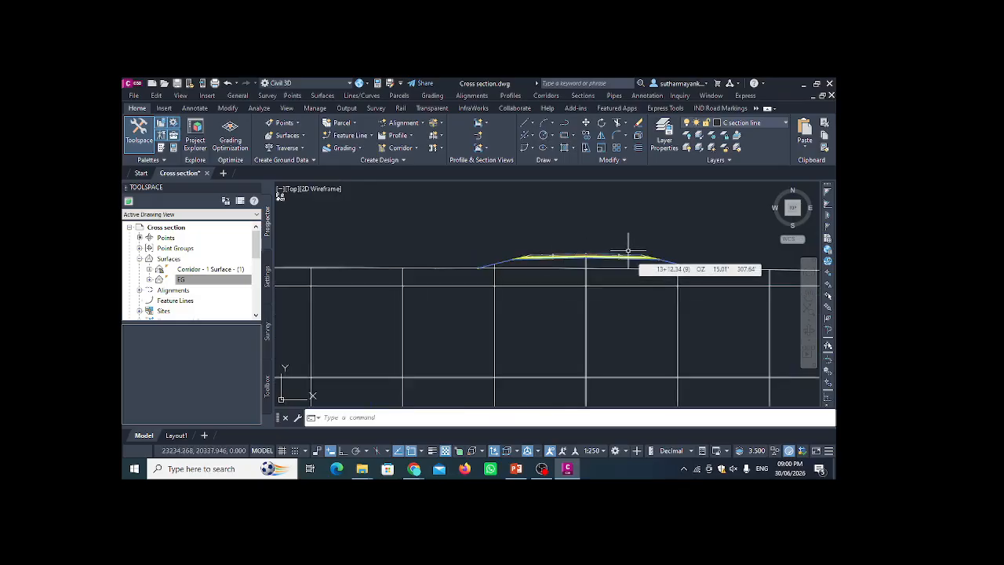
pyautogui.scroll(-2, 596, 257)
pyautogui.scroll(-3, 471, 267)
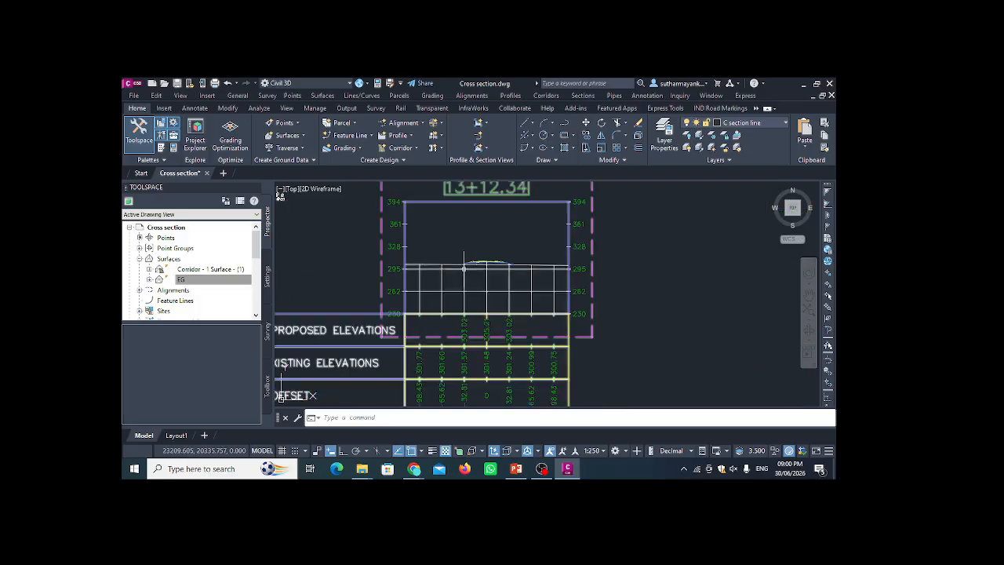
pyautogui.scroll(-2, 459, 275)
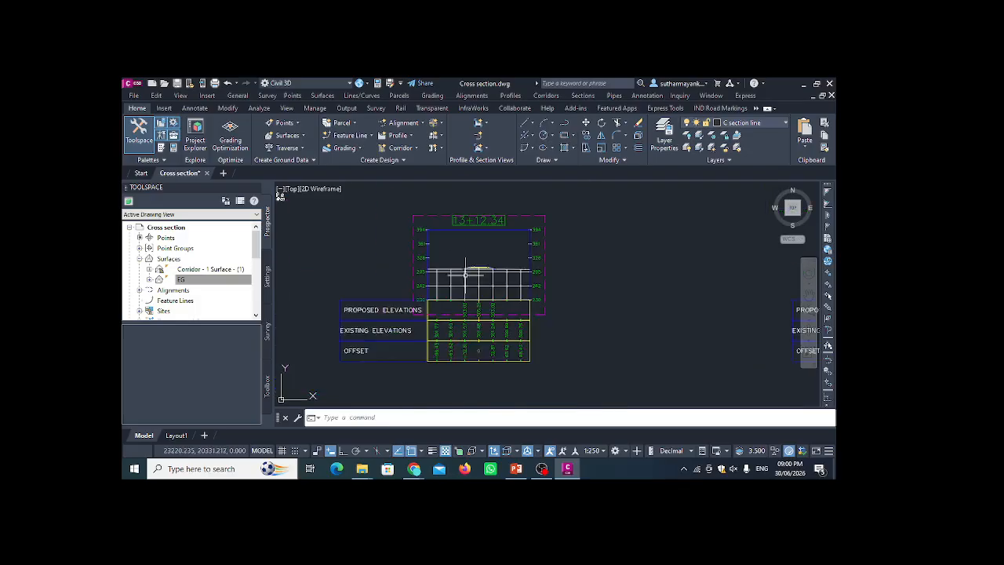
pyautogui.click(463, 278)
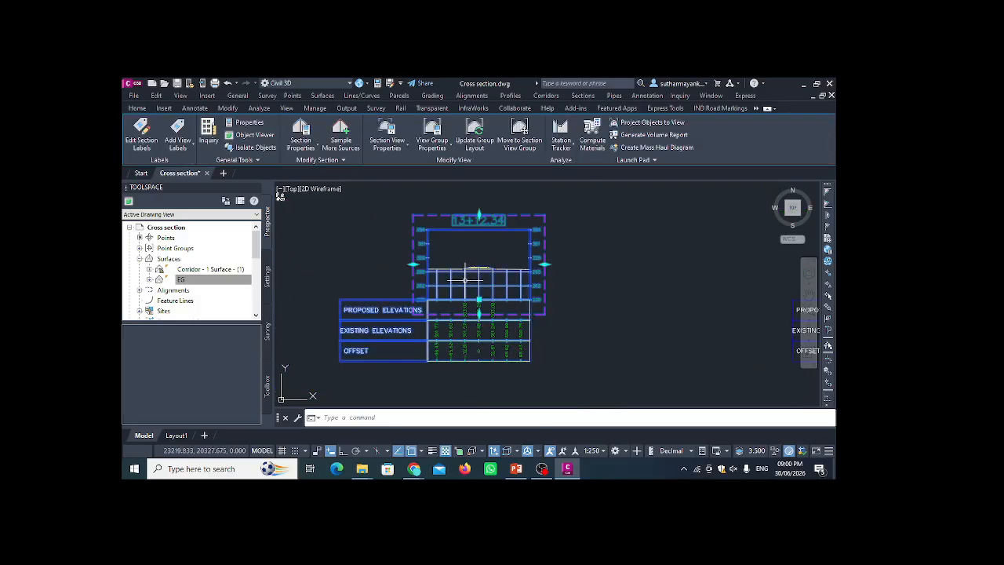
pyautogui.rightClick(583, 229)
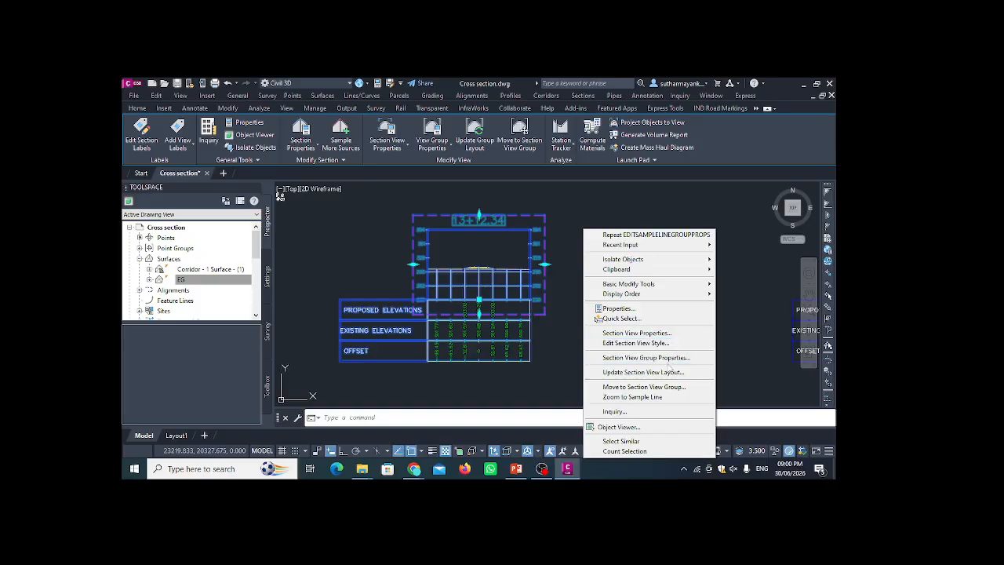
pyautogui.click(637, 344)
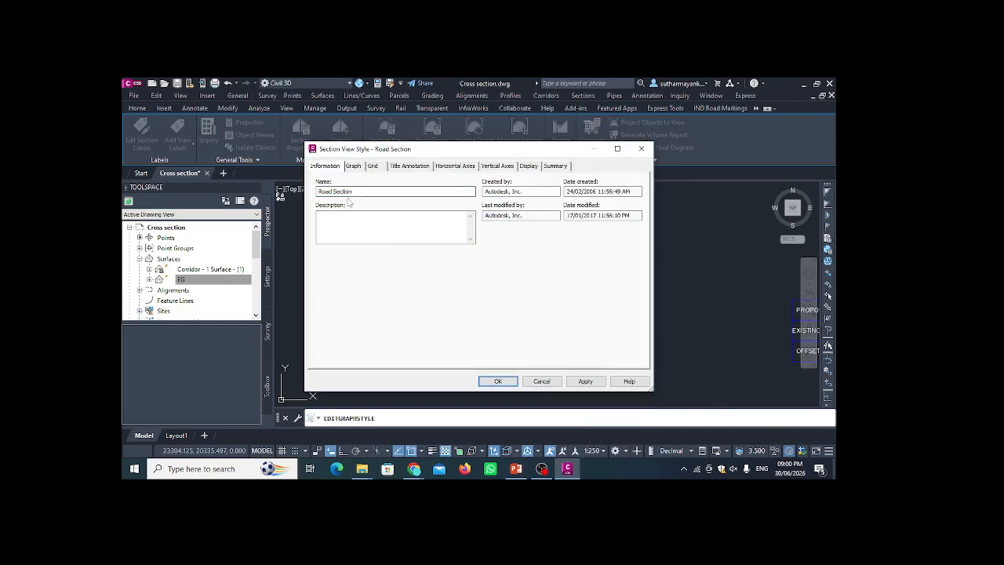
pyautogui.click(353, 169)
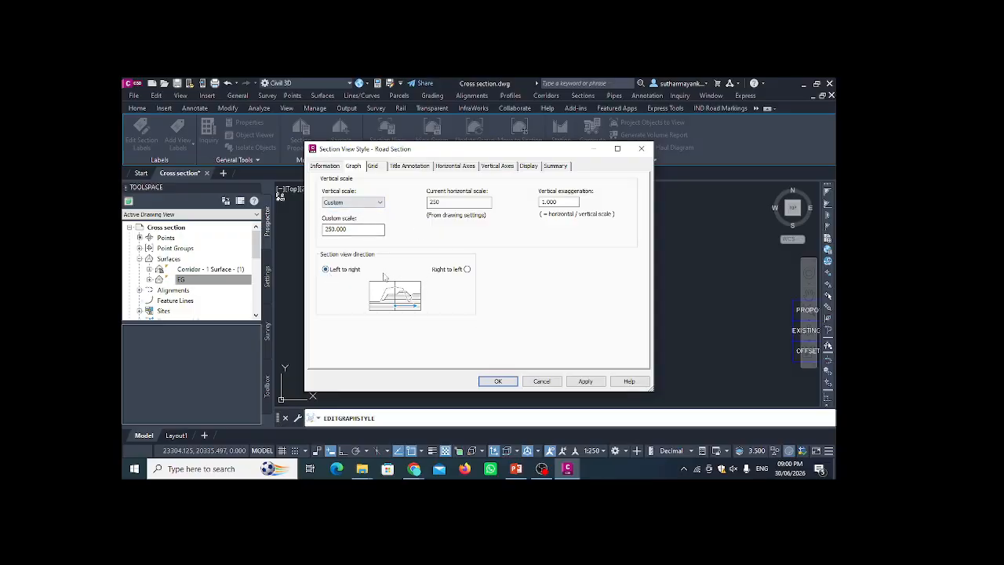
pyautogui.moveTo(422, 152)
pyautogui.mouseDown()
pyautogui.moveTo(647, 160)
pyautogui.moveTo(445, 161)
pyautogui.mouseUp()
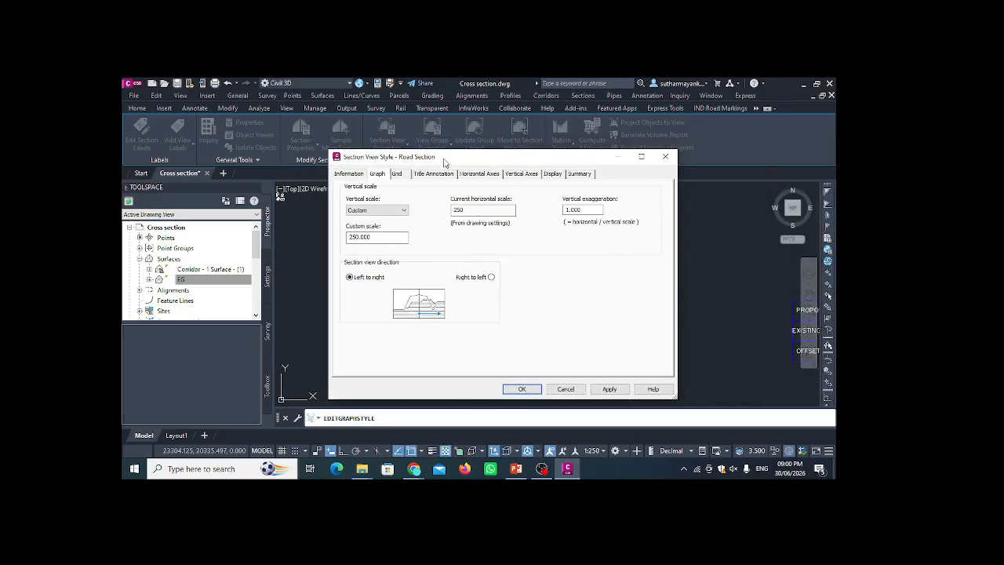
pyautogui.click(669, 157)
pyautogui.press('Escape')
# Open the grid settings of the 13+12.34 section view's style, keeping the section view visible beside the dialog.
pyautogui.scroll(-4, 462, 256)
pyautogui.scroll(8, 405, 271)
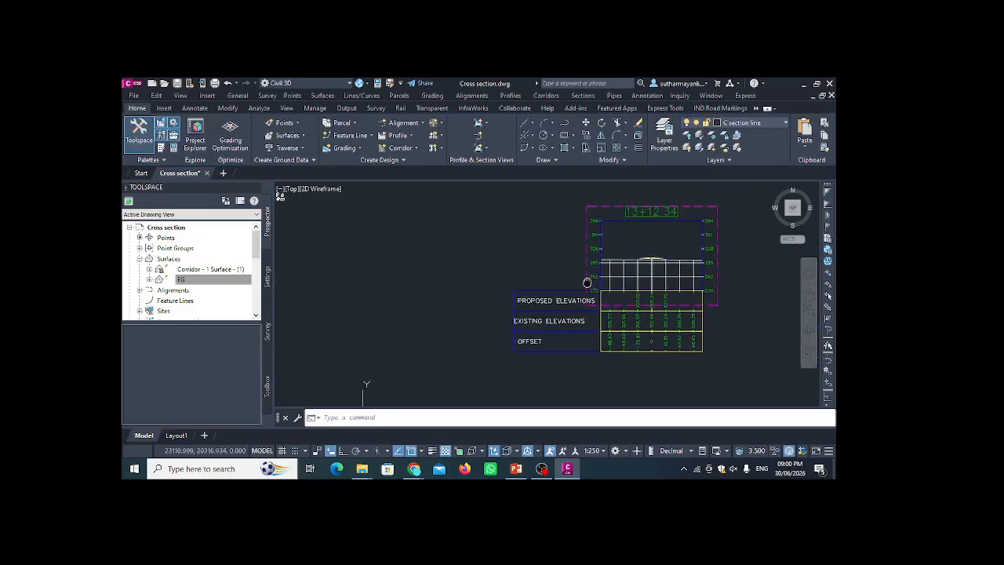
pyautogui.scroll(-2, 648, 280)
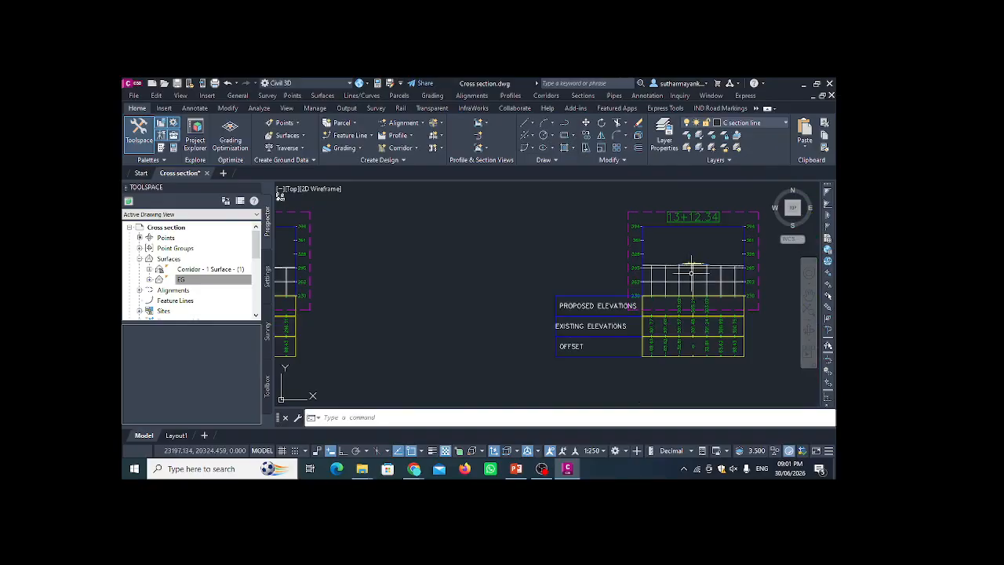
pyautogui.click(681, 265)
pyautogui.rightClick(460, 240)
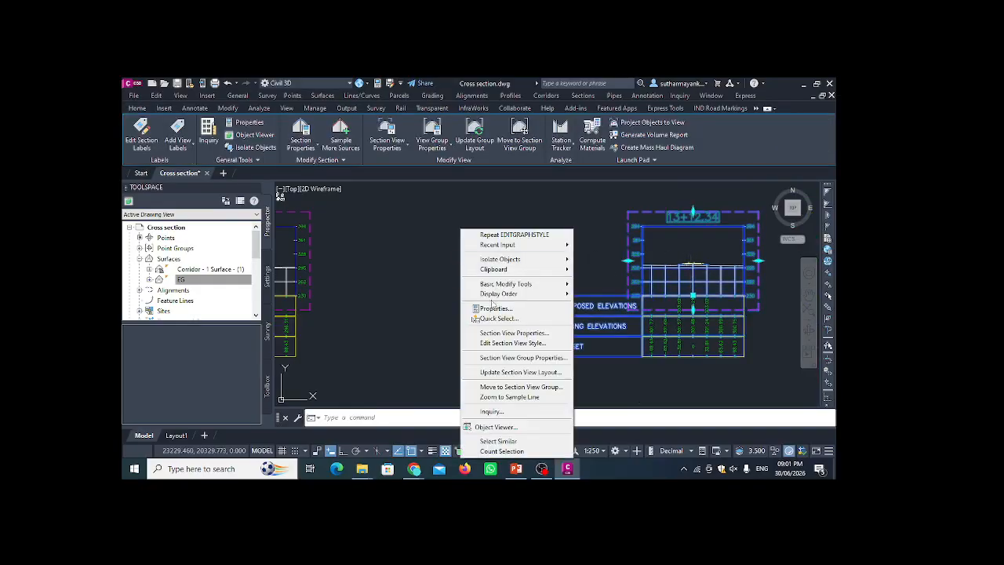
pyautogui.click(502, 342)
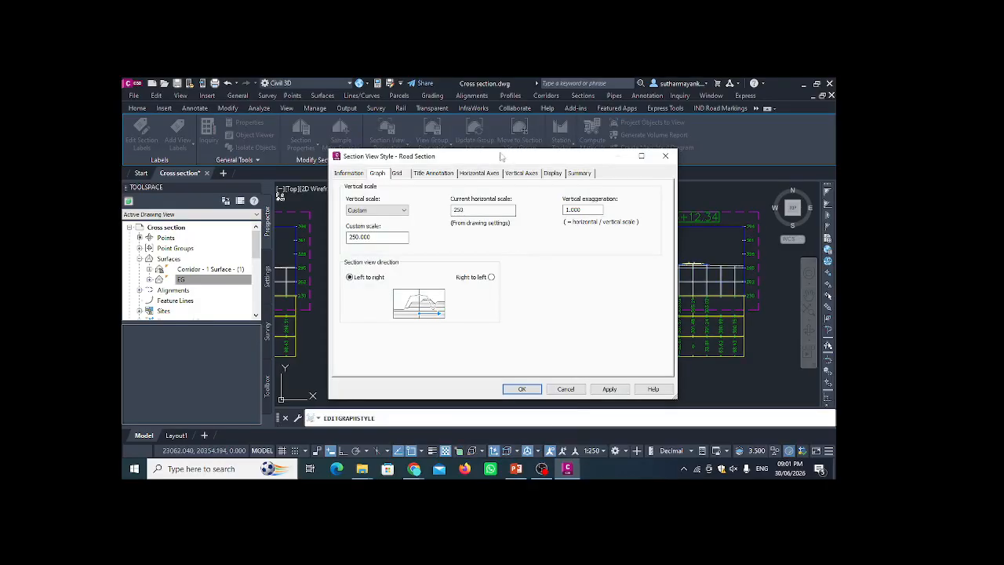
pyautogui.moveTo(506, 161); pyautogui.dragTo(372, 153)
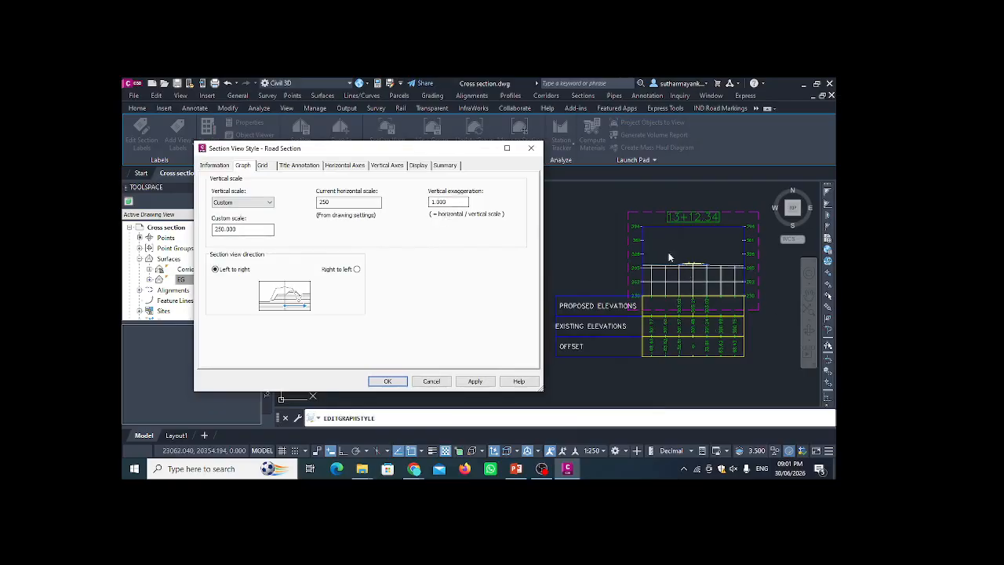
pyautogui.click(268, 165)
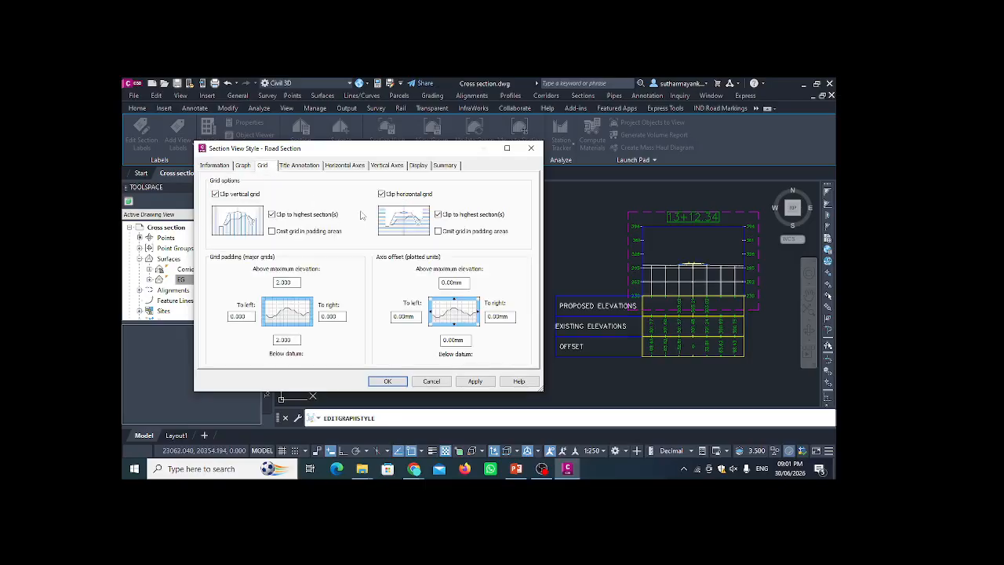
# Turn off vertical and horizontal grid clipping in the Road Section style and apply it.
pyautogui.click(245, 195)
pyautogui.click(390, 196)
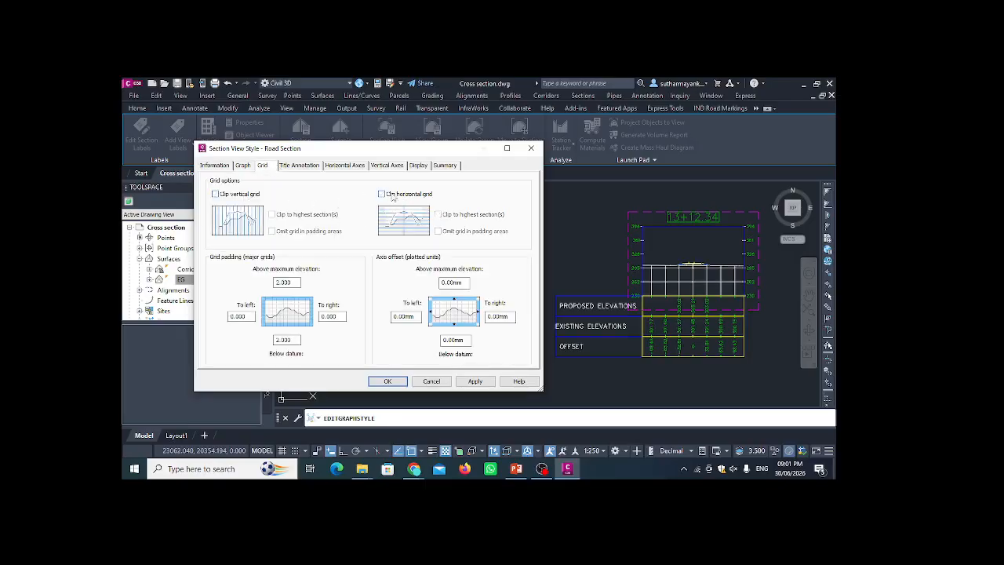
pyautogui.click(492, 381)
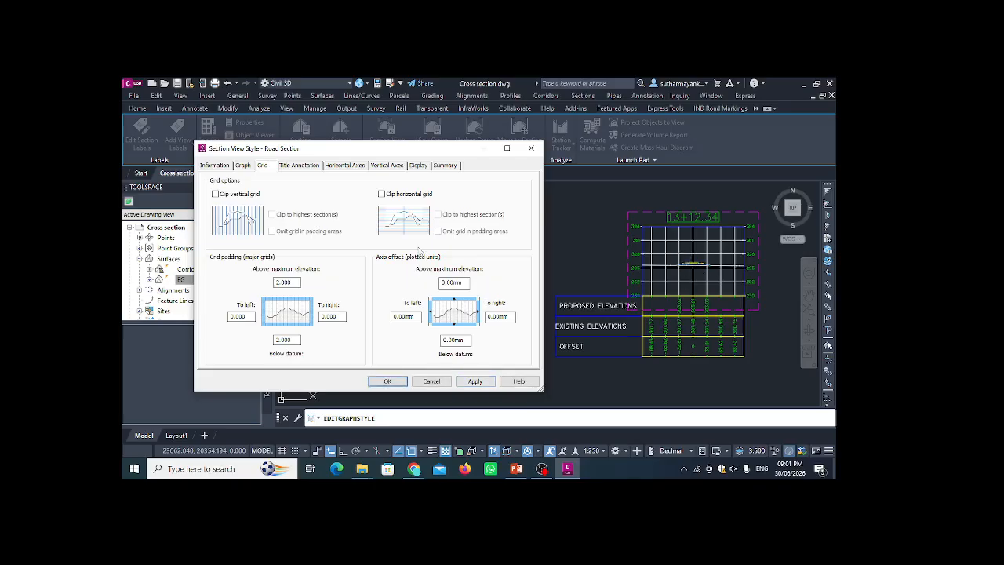
# Turn horizontal and vertical grid clipping back on in the Road Section style and apply it.
pyautogui.click(404, 194)
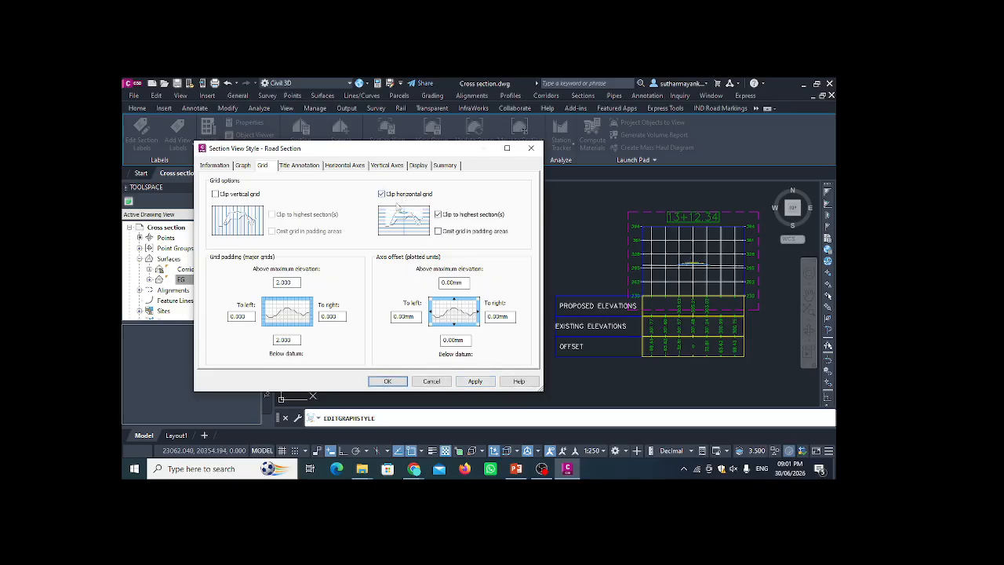
pyautogui.click(252, 195)
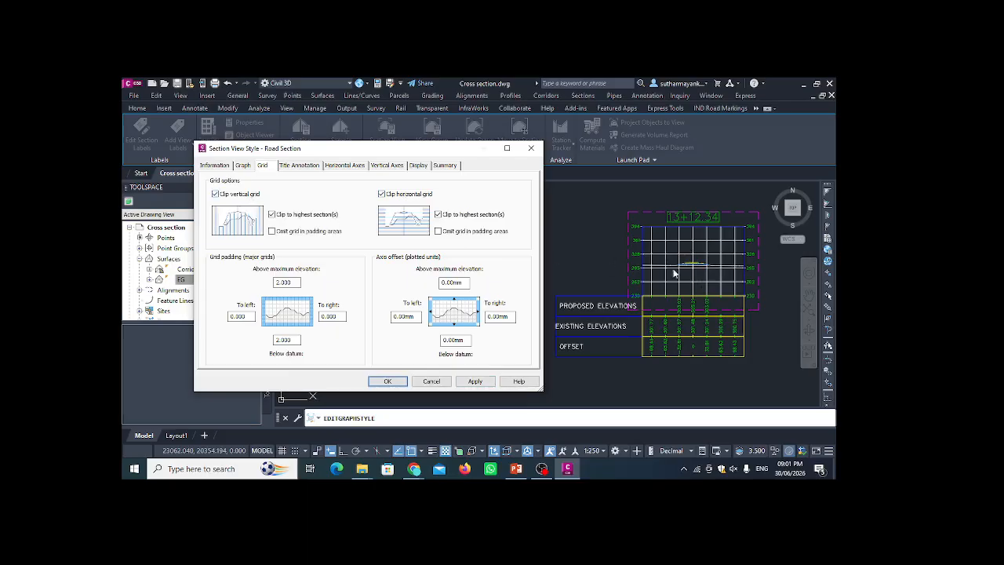
pyautogui.click(474, 381)
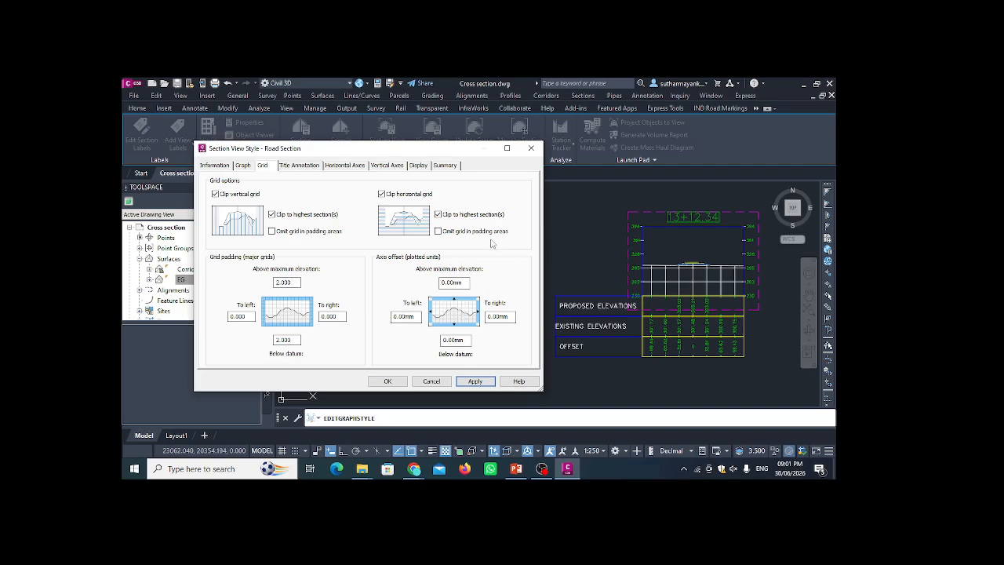
# Set the bottom horizontal axis's major tick interval to 30 ft and minor interval to 15 ft, and apply them.
pyautogui.click(306, 167)
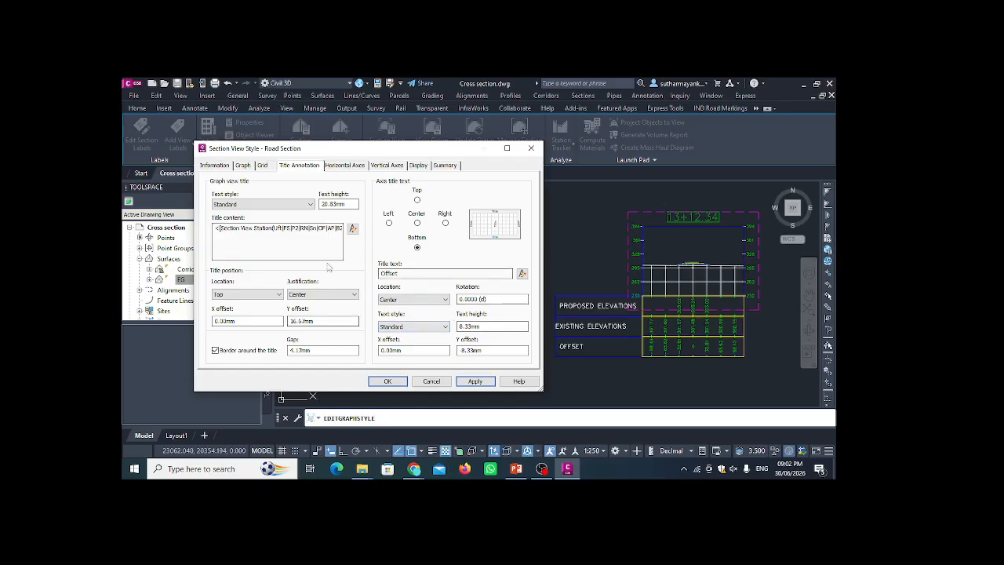
pyautogui.click(353, 167)
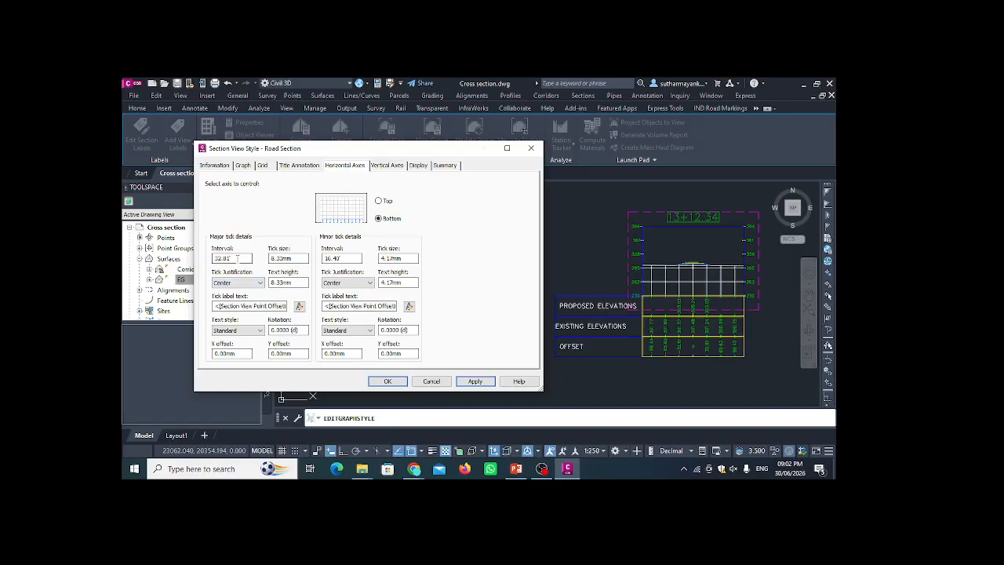
pyautogui.moveTo(238, 258); pyautogui.dragTo(212, 260)
pyautogui.write('30')
pyautogui.moveTo(342, 258); pyautogui.dragTo(322, 265)
pyautogui.write('15')
pyautogui.click(473, 381)
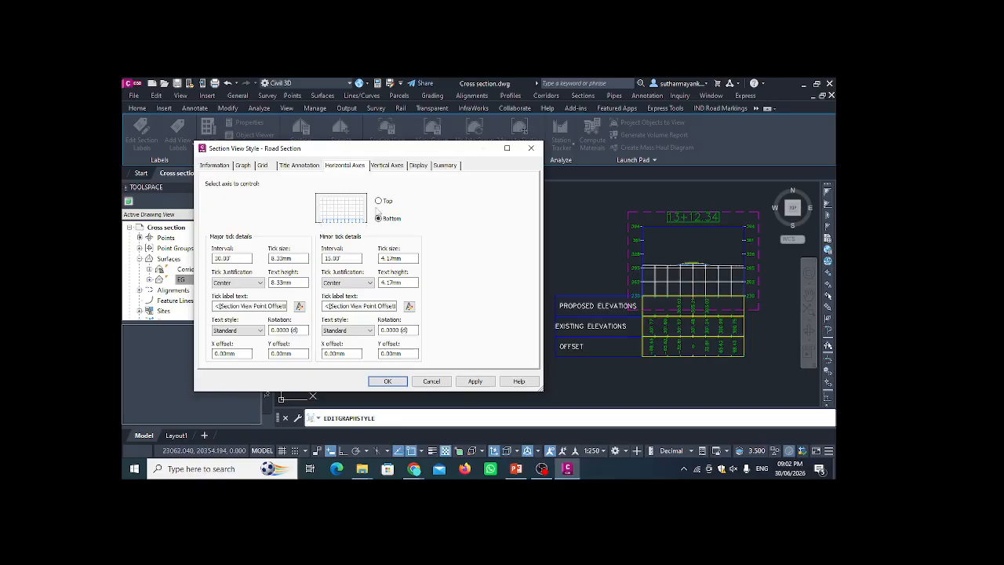
# Check the top horizontal axis's tick settings, then return to the bottom axis and reapply the style.
pyautogui.click(378, 201)
pyautogui.click(475, 381)
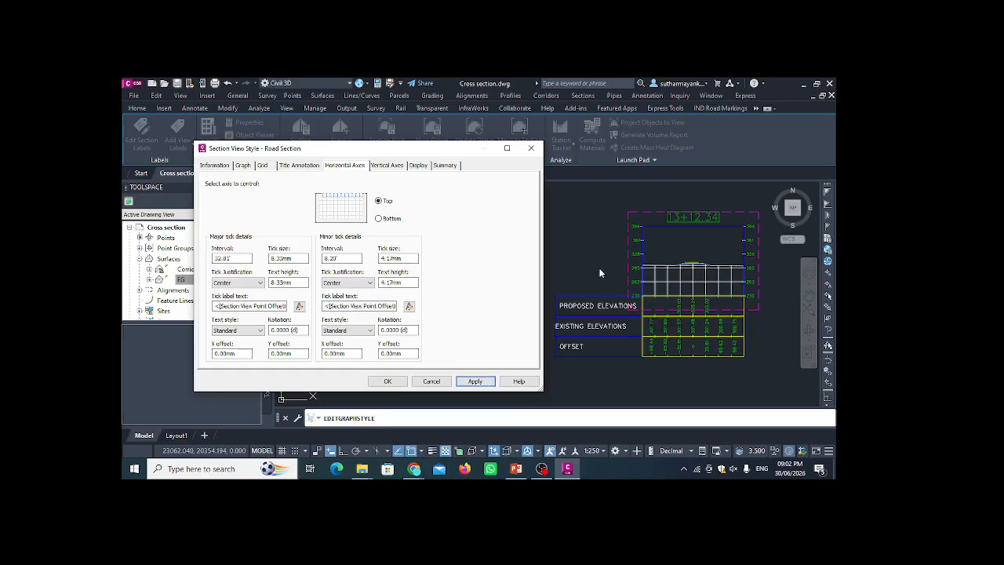
pyautogui.click(389, 220)
pyautogui.click(476, 381)
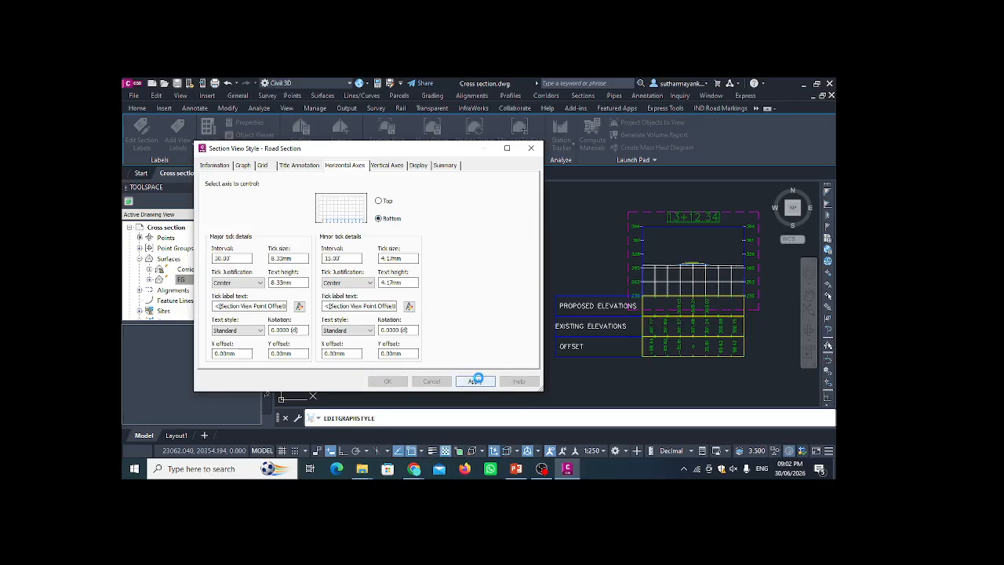
# Set the left vertical axis's major tick interval to 30 ft and minor interval to 15 ft, and apply them.
pyautogui.click(393, 166)
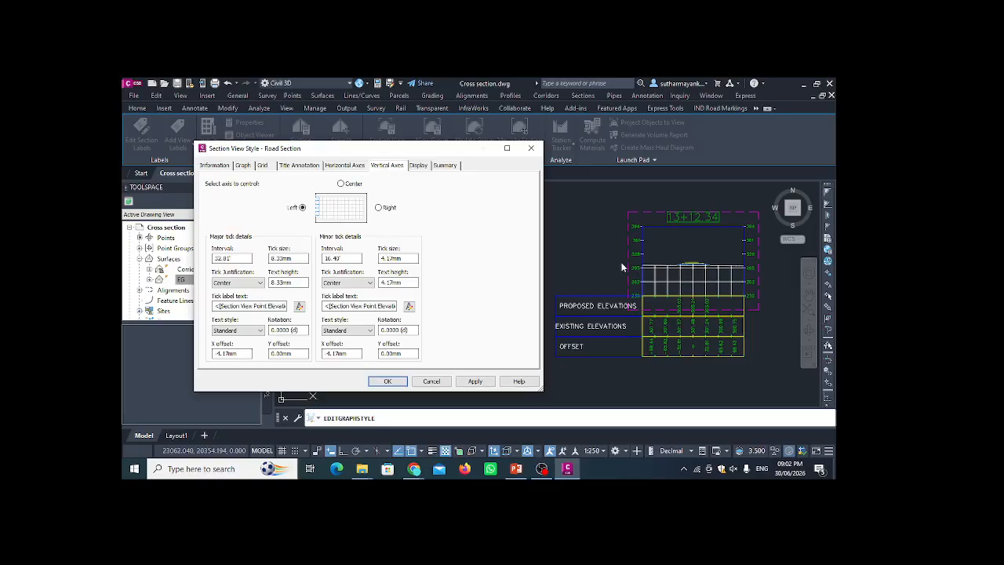
pyautogui.doubleClick(229, 258)
pyautogui.write('30')
pyautogui.doubleClick(322, 258)
pyautogui.write('15')
pyautogui.click(474, 380)
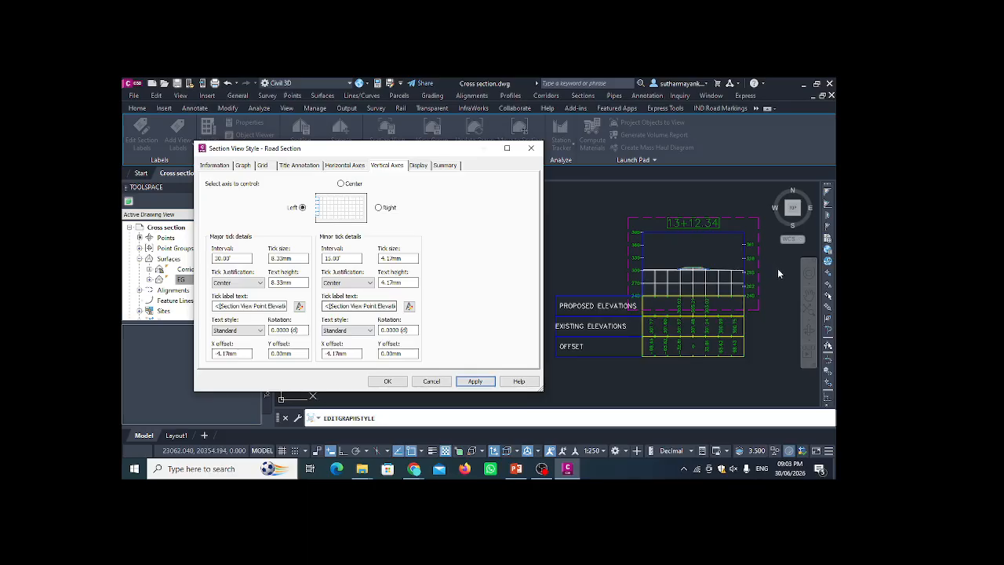
# Hide the Left Axis component in the Road Section style and apply it, then make it visible again and reapply.
pyautogui.click(418, 166)
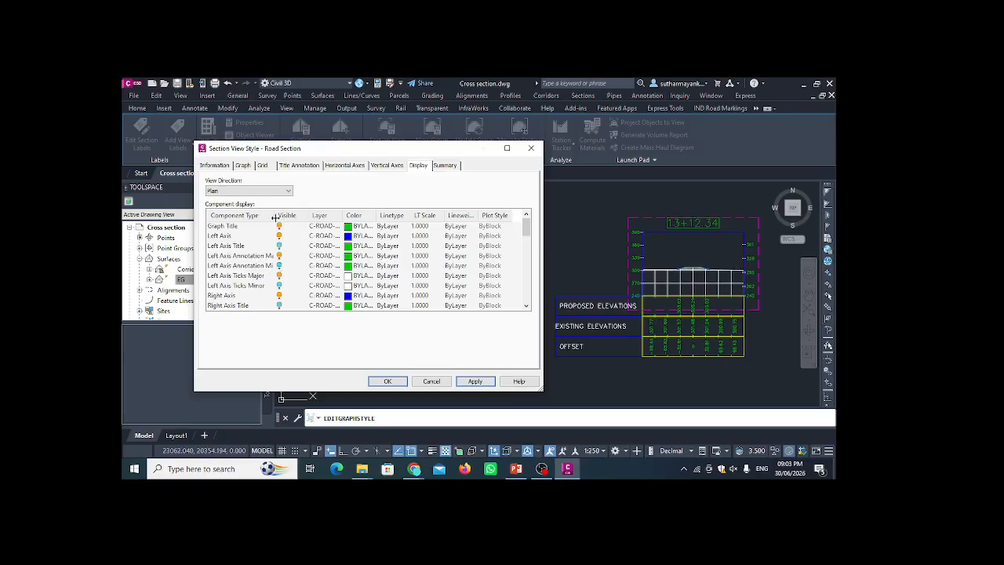
pyautogui.moveTo(274, 217); pyautogui.dragTo(291, 218)
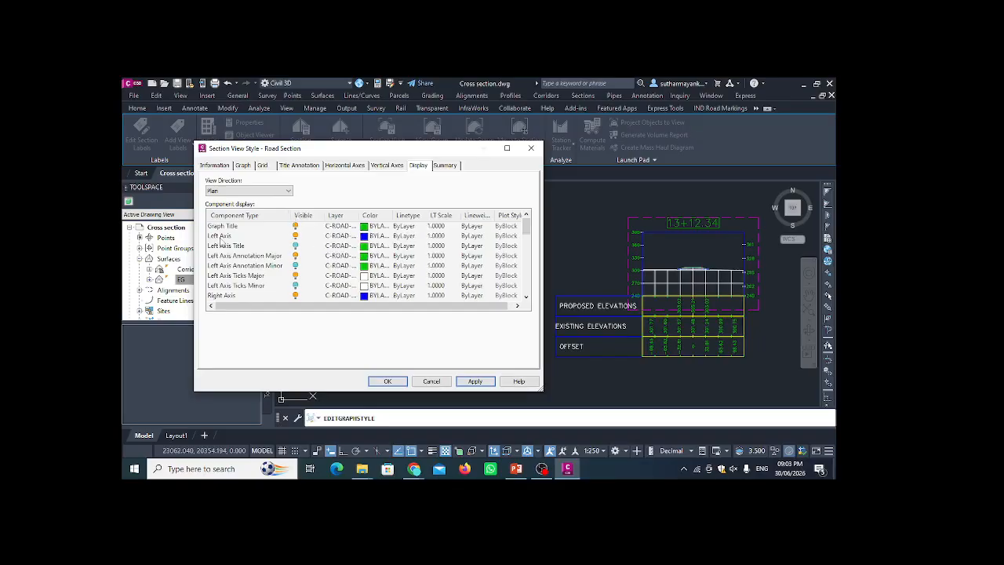
pyautogui.click(295, 235)
pyautogui.click(480, 380)
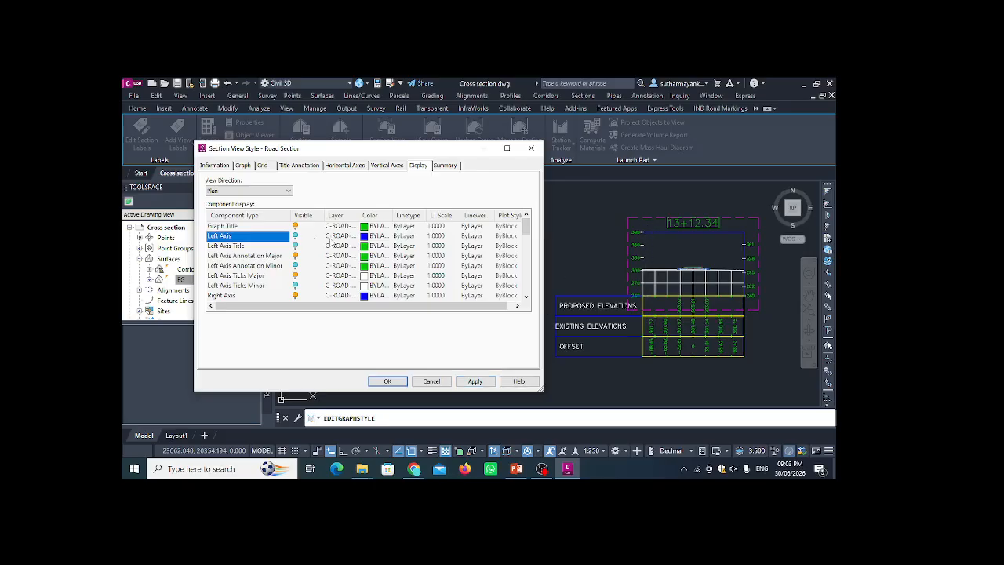
pyautogui.click(295, 236)
pyautogui.click(469, 381)
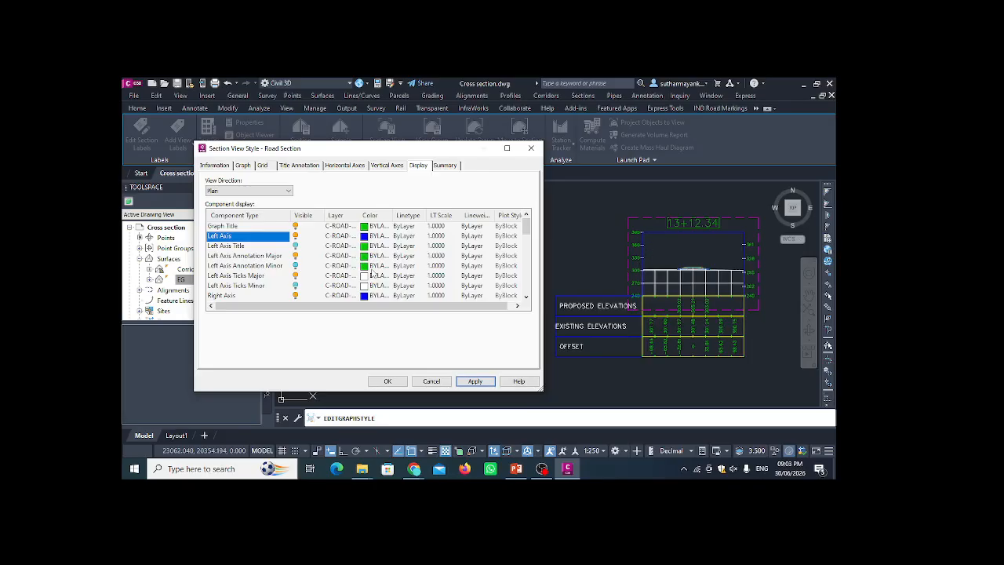
# Set the Drafting Buffer Outline component's color to index 201 and apply the style.
pyautogui.scroll(-1, 274, 267)
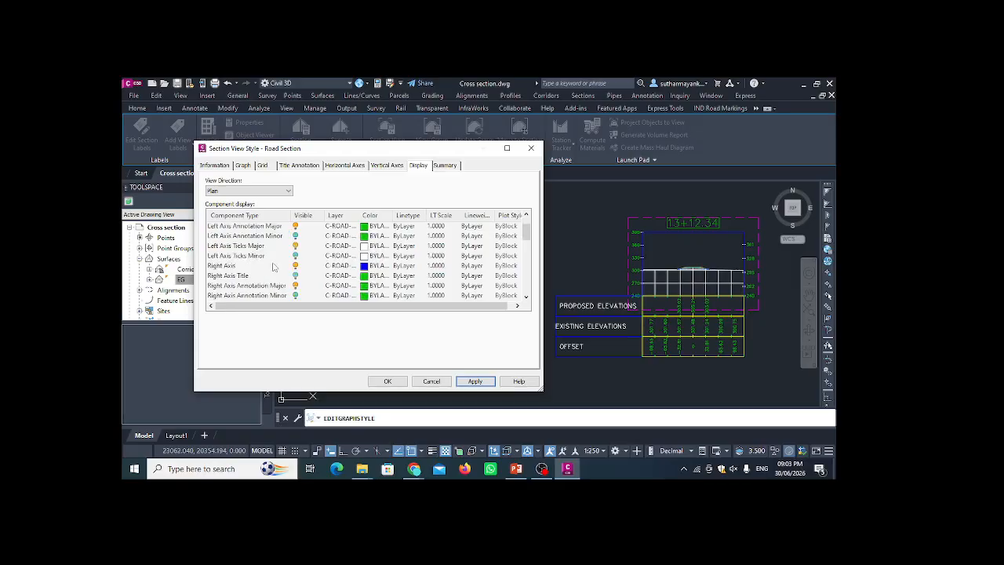
pyautogui.scroll(-5, 273, 267)
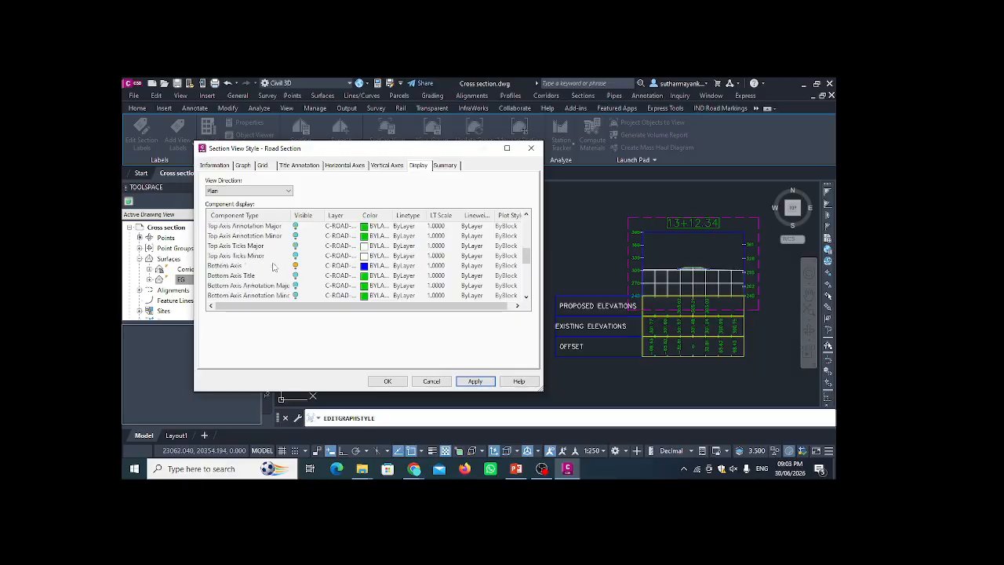
pyautogui.scroll(-3, 263, 276)
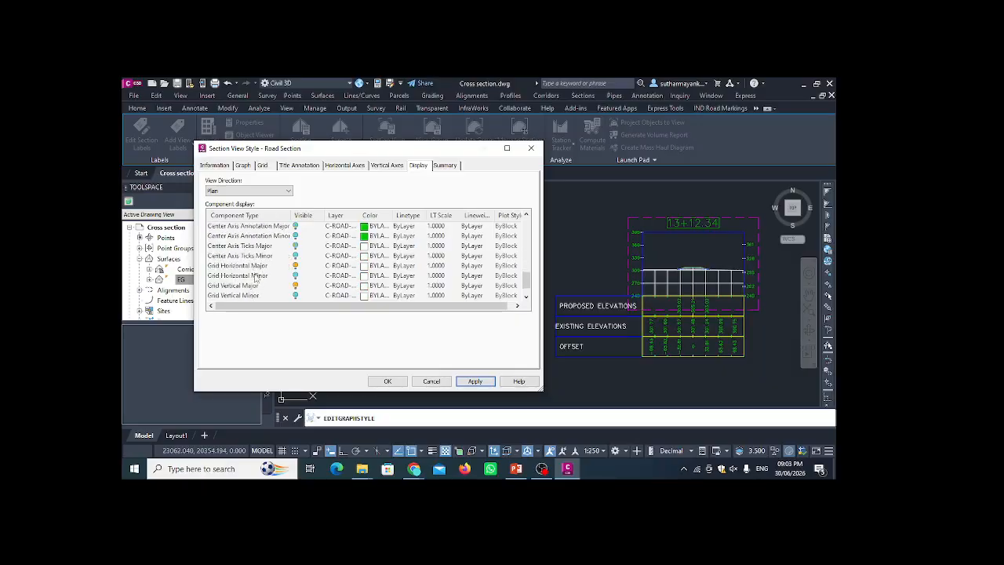
pyautogui.scroll(-1, 255, 269)
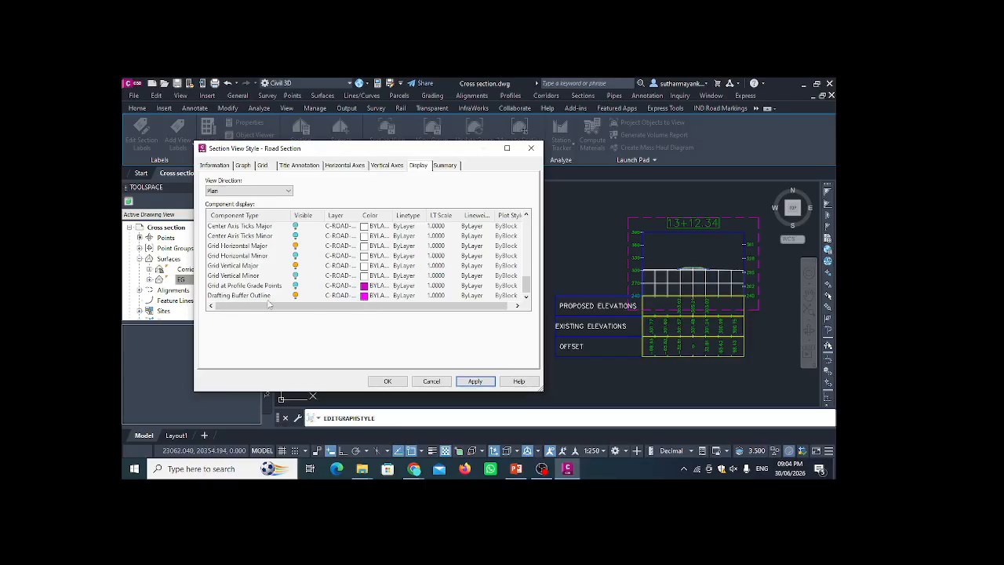
pyautogui.click(364, 295)
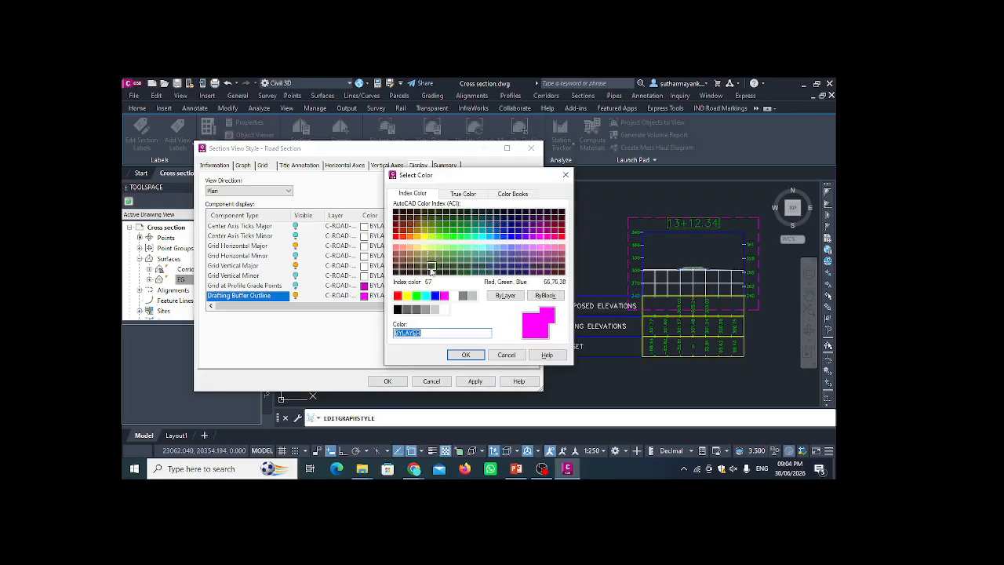
pyautogui.click(537, 249)
pyautogui.click(465, 355)
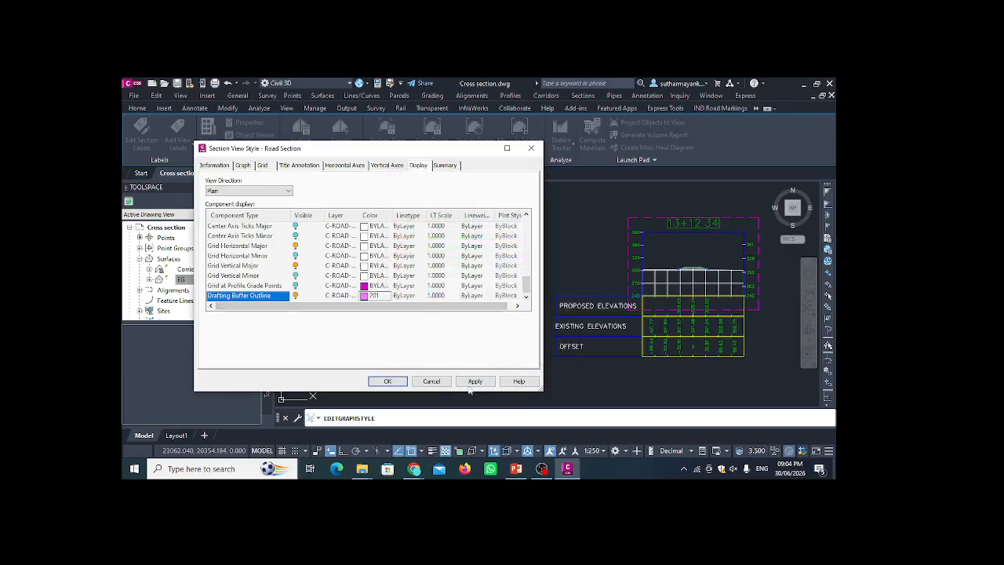
pyautogui.click(474, 381)
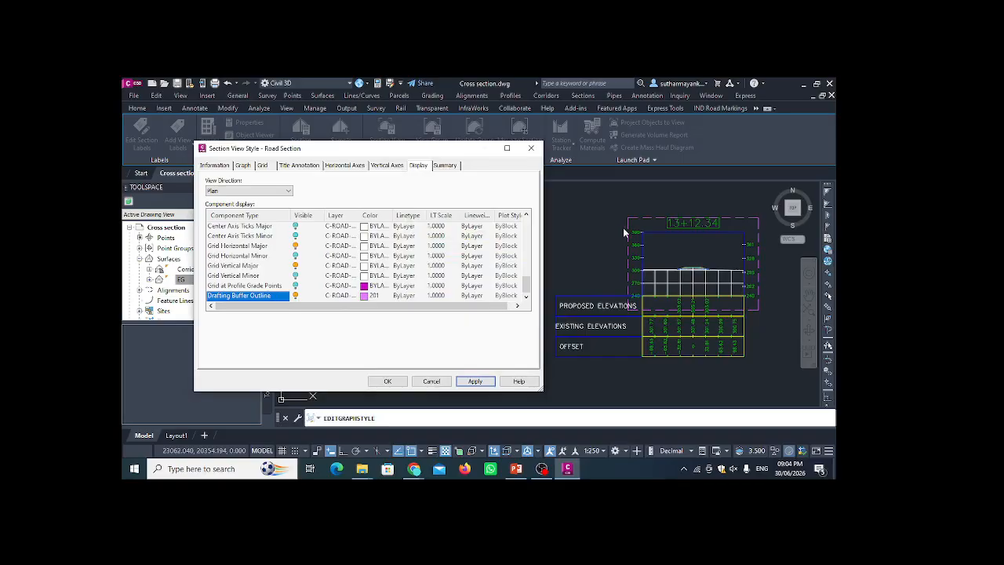
# Set the Drafting Buffer Outline color to magenta, apply it, and close the Road Section style after viewing its summary.
pyautogui.click(365, 298)
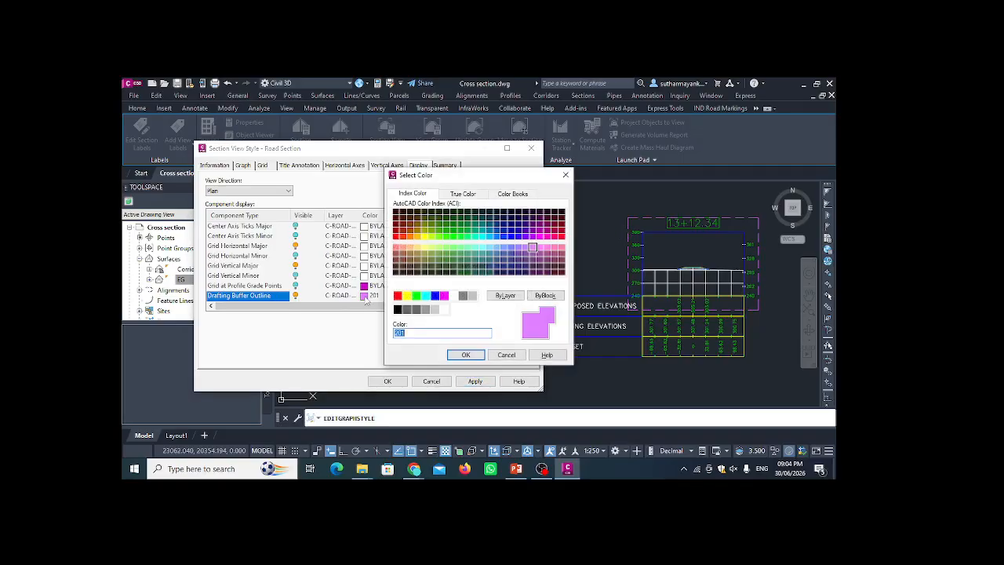
pyautogui.click(443, 295)
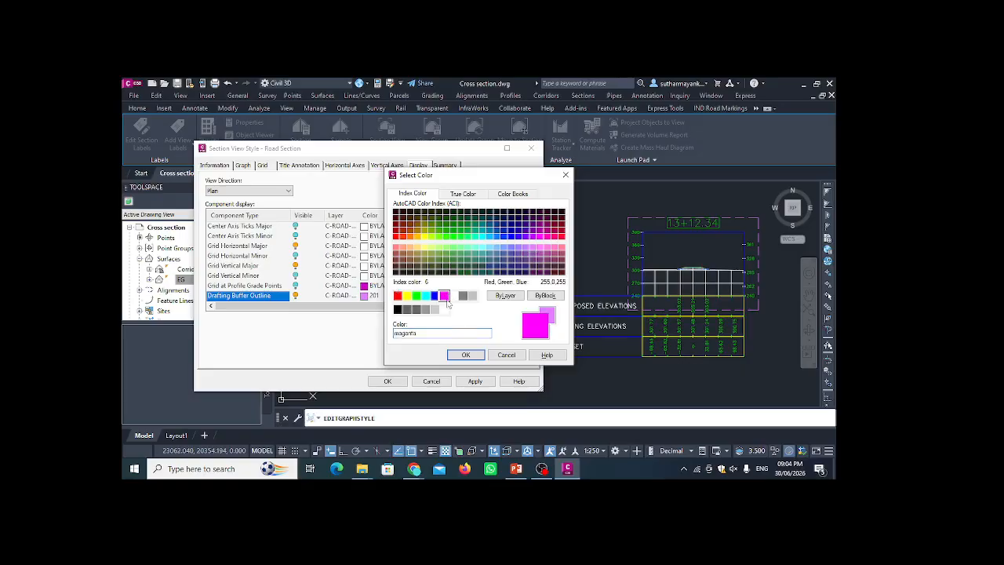
pyautogui.click(465, 354)
pyautogui.click(474, 382)
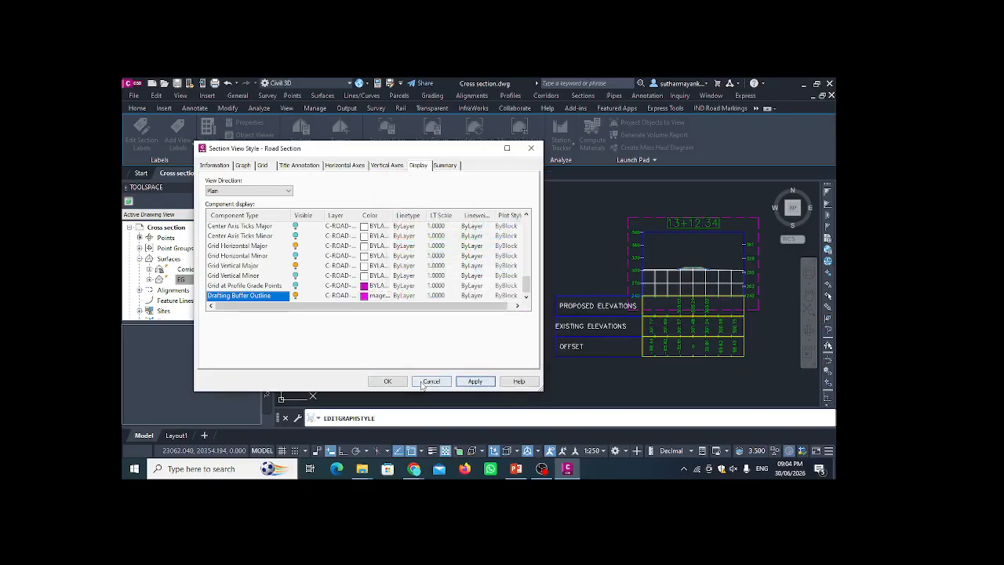
pyautogui.click(445, 165)
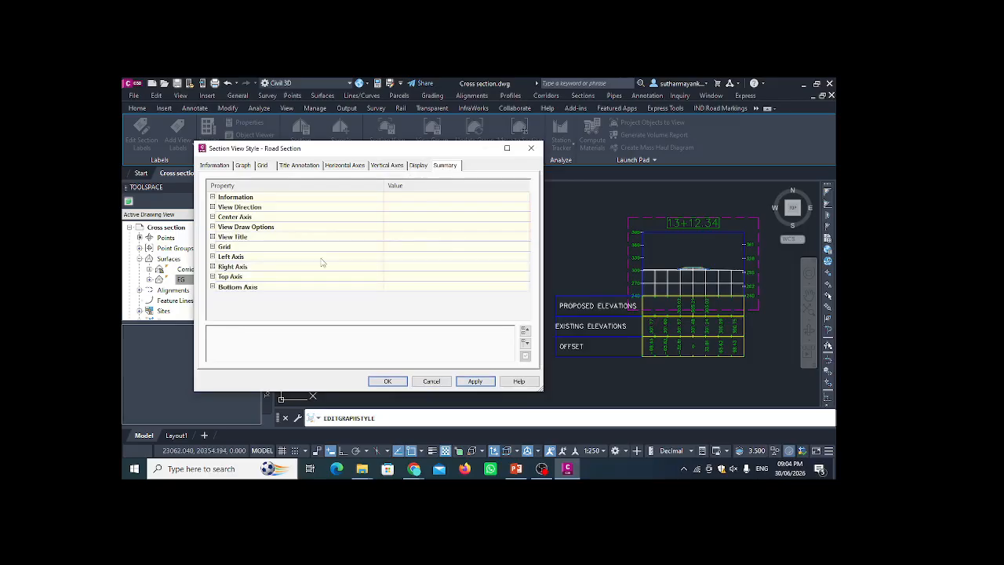
pyautogui.click(388, 381)
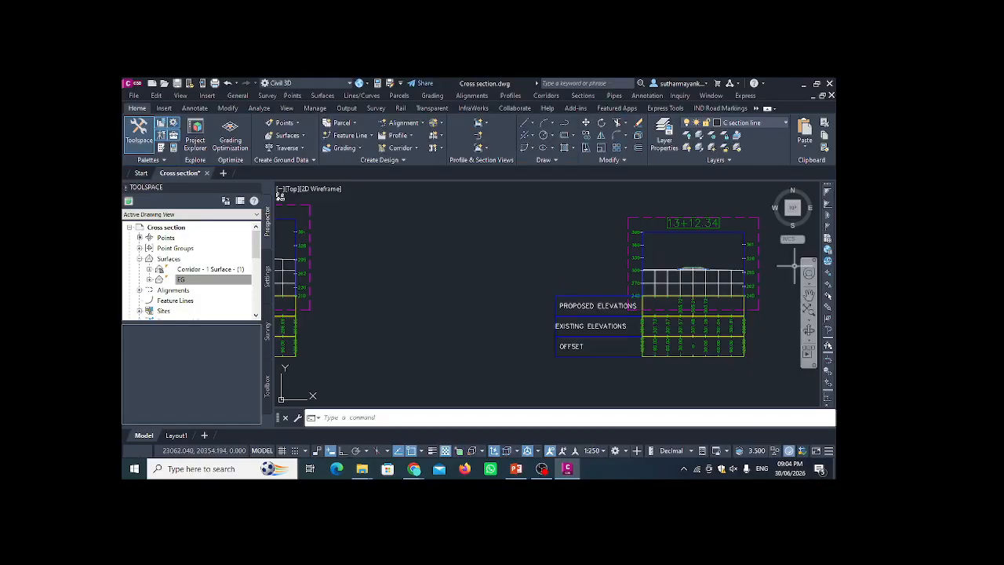
# Examine the grids, axis labels and data bands of the section views across the sheet layout.
pyautogui.scroll(-3, 686, 242)
pyautogui.scroll(4, 687, 244)
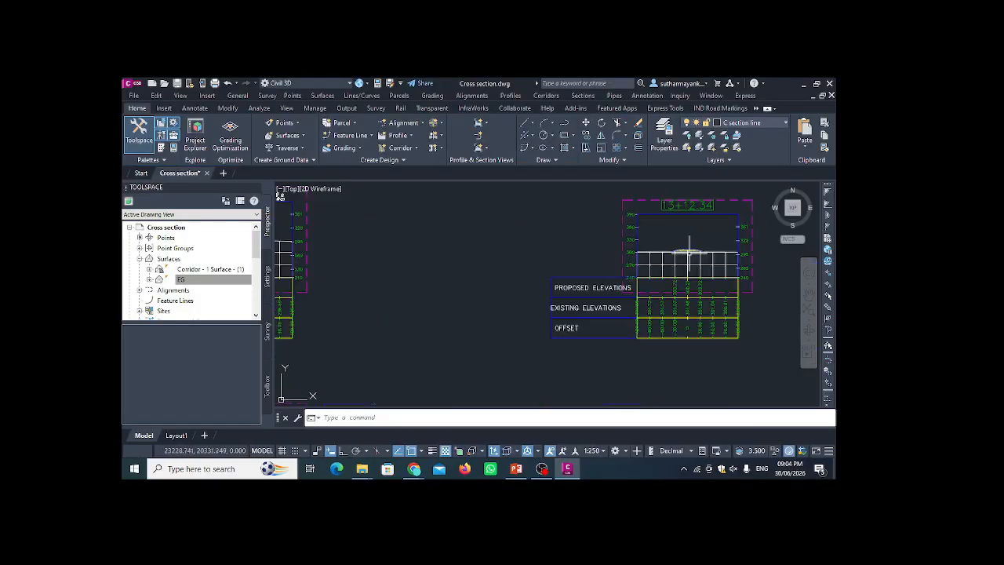
pyautogui.scroll(-3, 601, 264)
pyautogui.scroll(6, 533, 263)
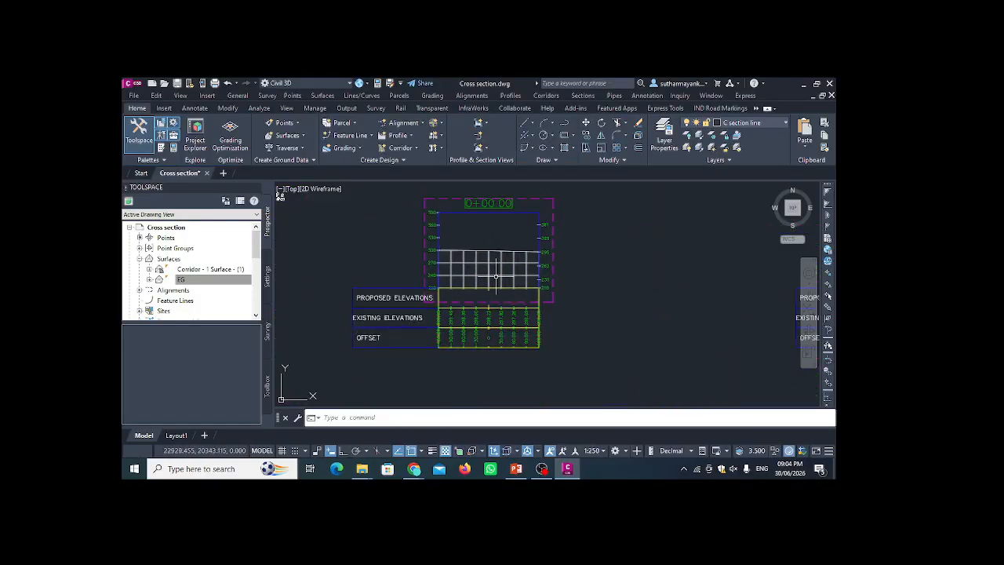
pyautogui.scroll(-3, 481, 235)
pyautogui.scroll(2, 529, 332)
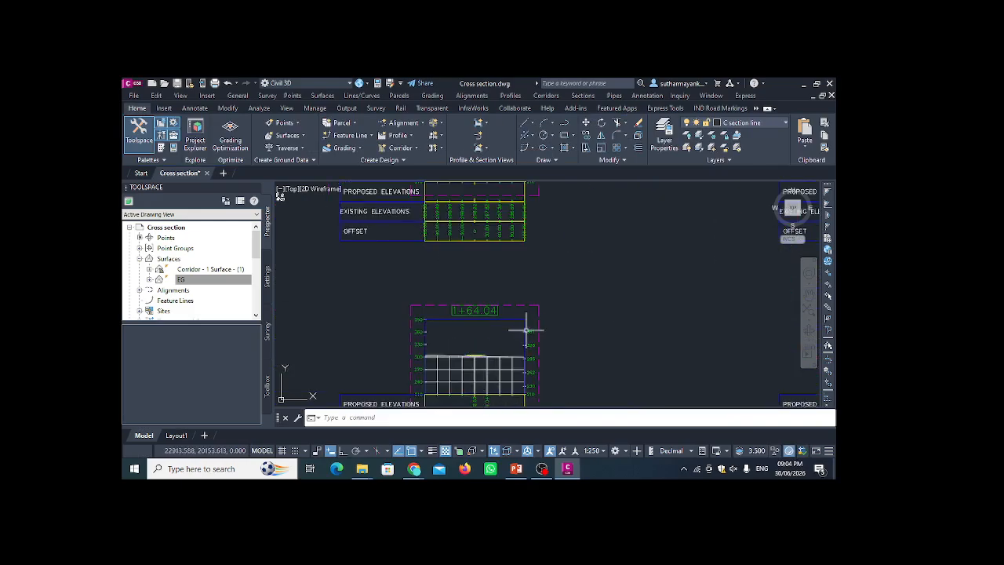
pyautogui.scroll(-2, 486, 316)
pyautogui.scroll(7, 596, 270)
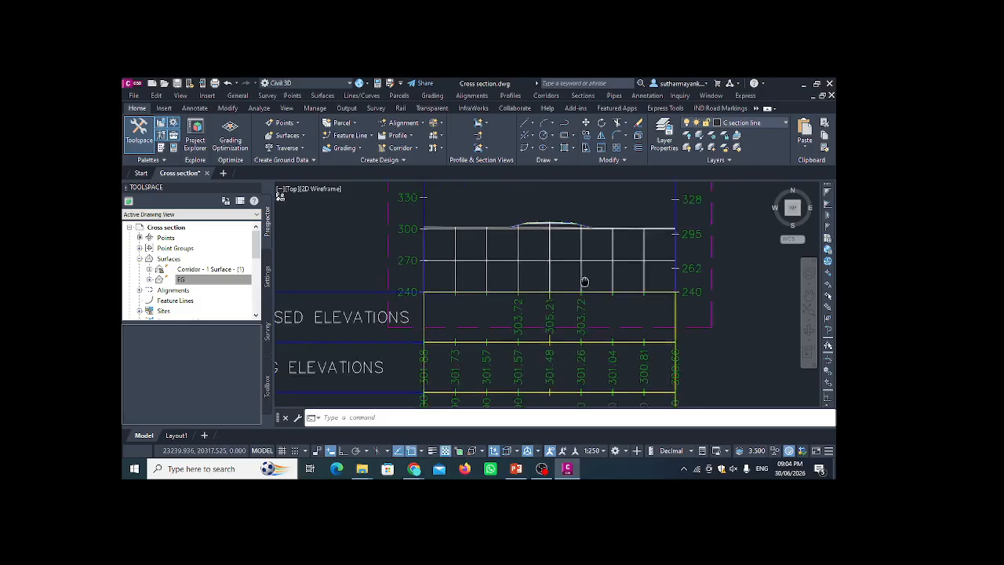
pyautogui.scroll(-5, 565, 269)
pyautogui.scroll(3, 588, 269)
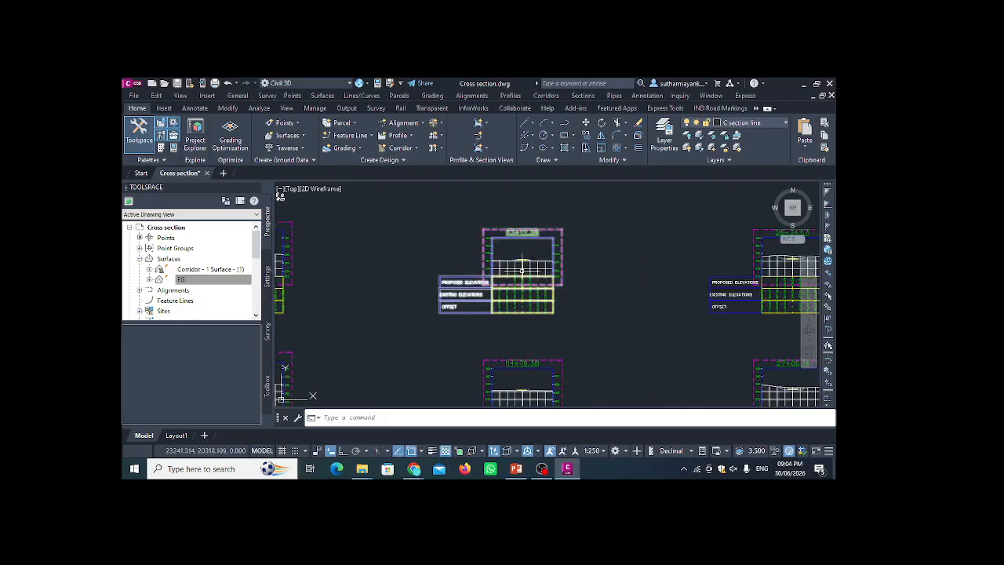
# Update the group layout of the section views from the view at station 13+12.34 and inspect the rearranged sections.
pyautogui.click(559, 282)
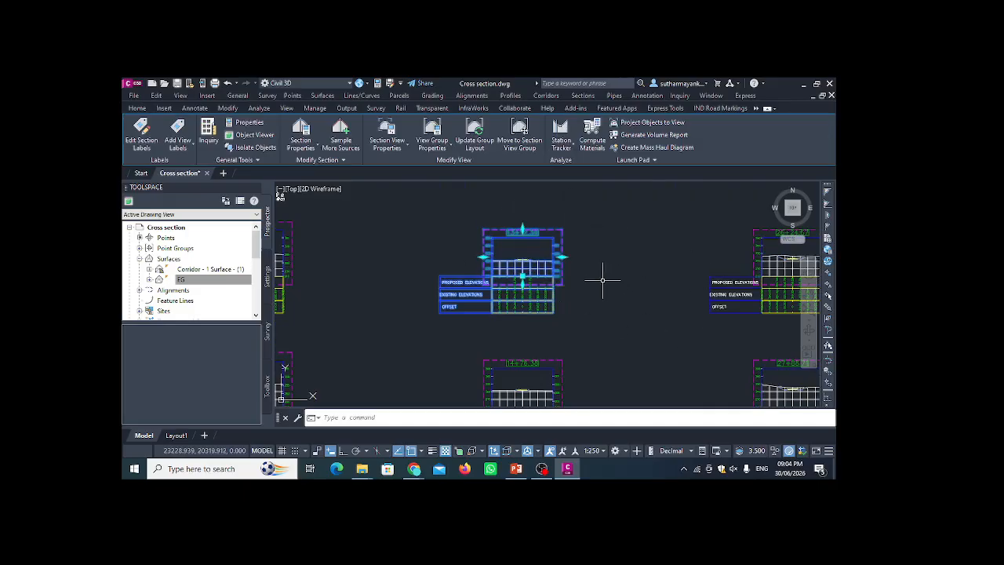
pyautogui.click(476, 141)
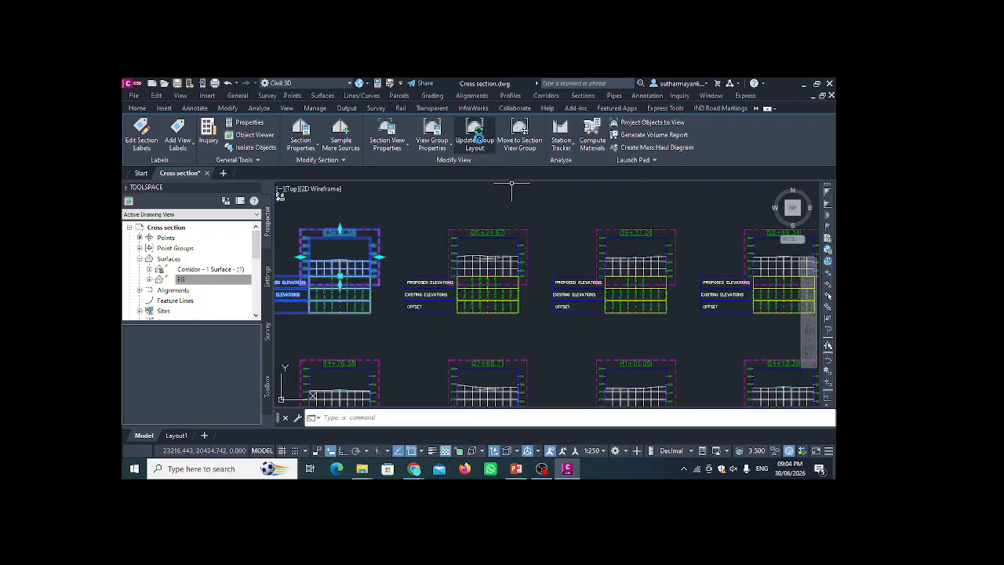
pyautogui.scroll(4, 335, 276)
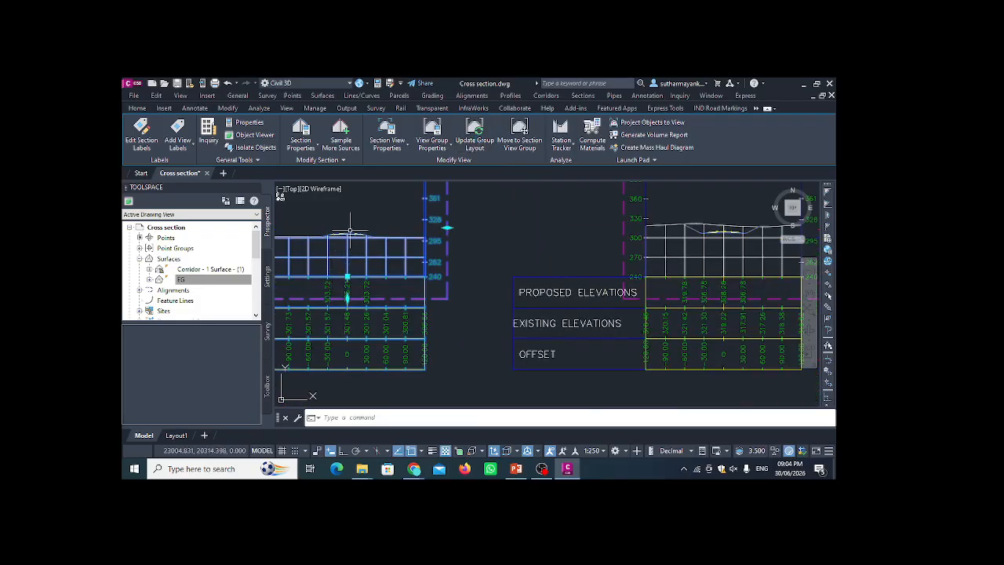
pyautogui.scroll(-5, 361, 259)
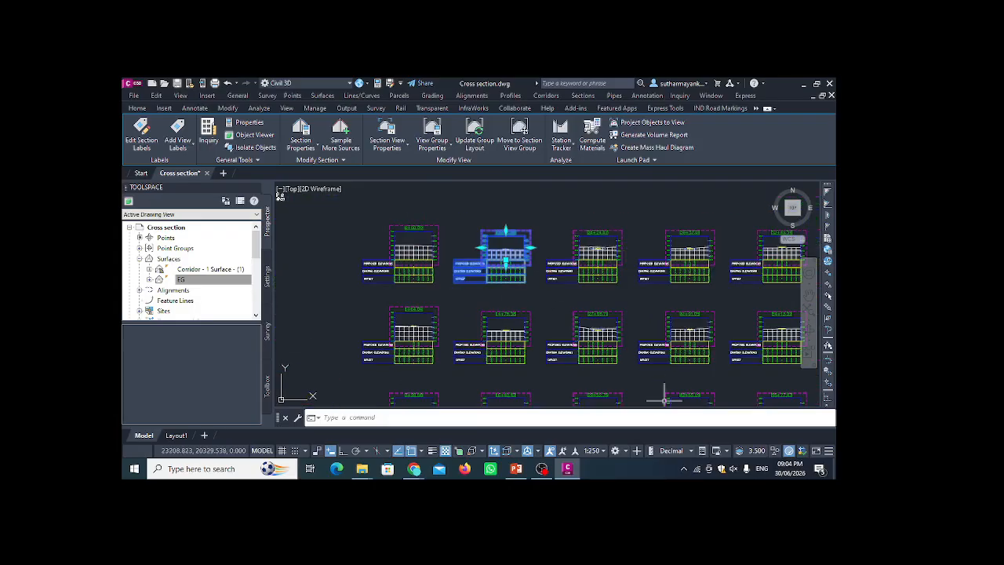
pyautogui.scroll(6, 511, 242)
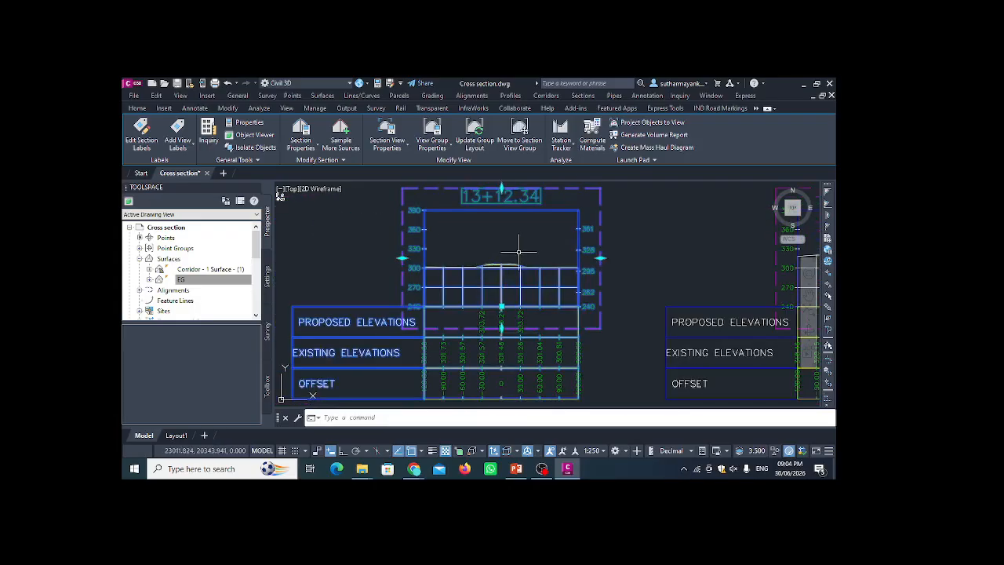
# Open the section view properties of the 13+12.34 view and review its information, offset range, elevation range and section list.
pyautogui.rightClick(651, 226)
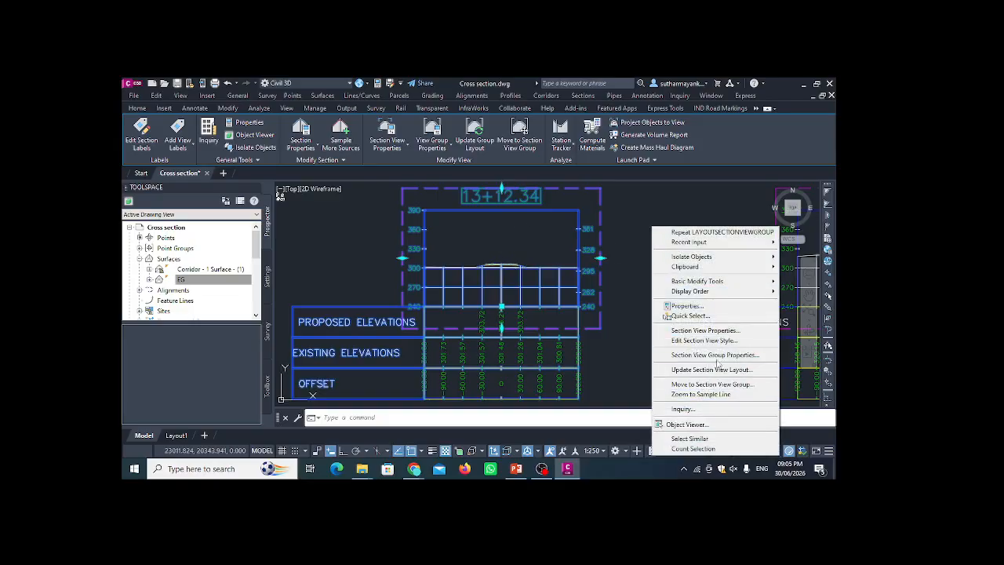
pyautogui.click(721, 331)
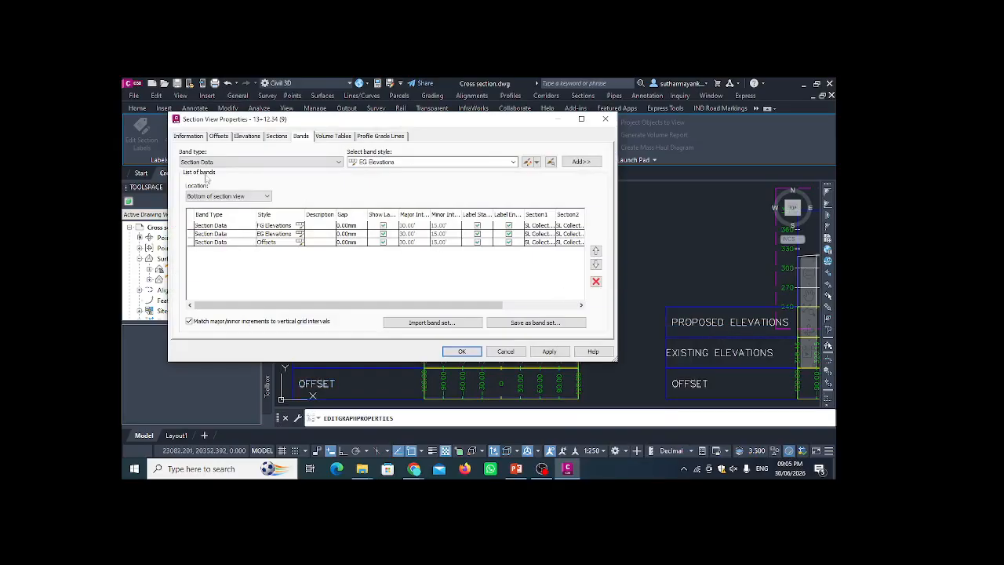
pyautogui.click(192, 135)
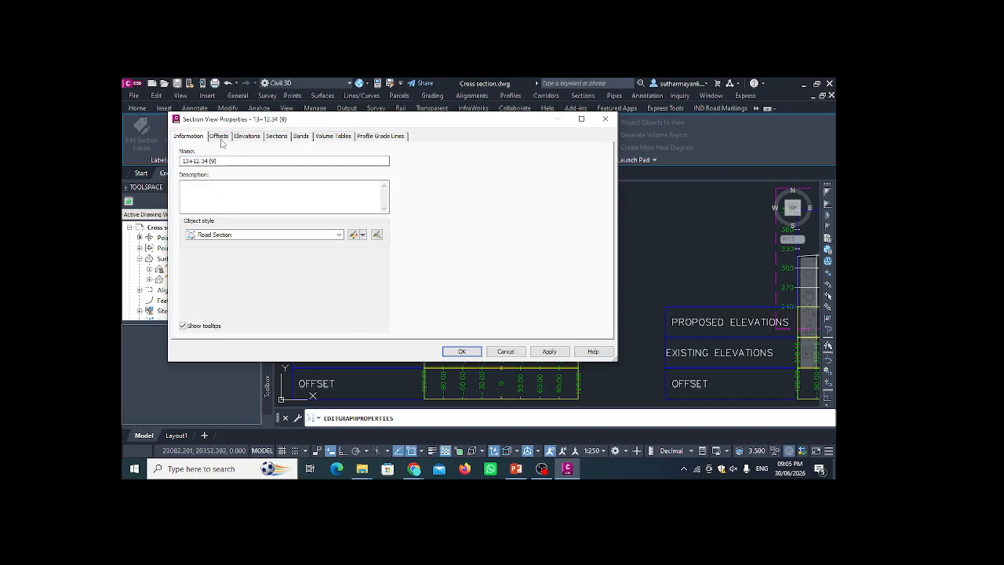
pyautogui.click(218, 136)
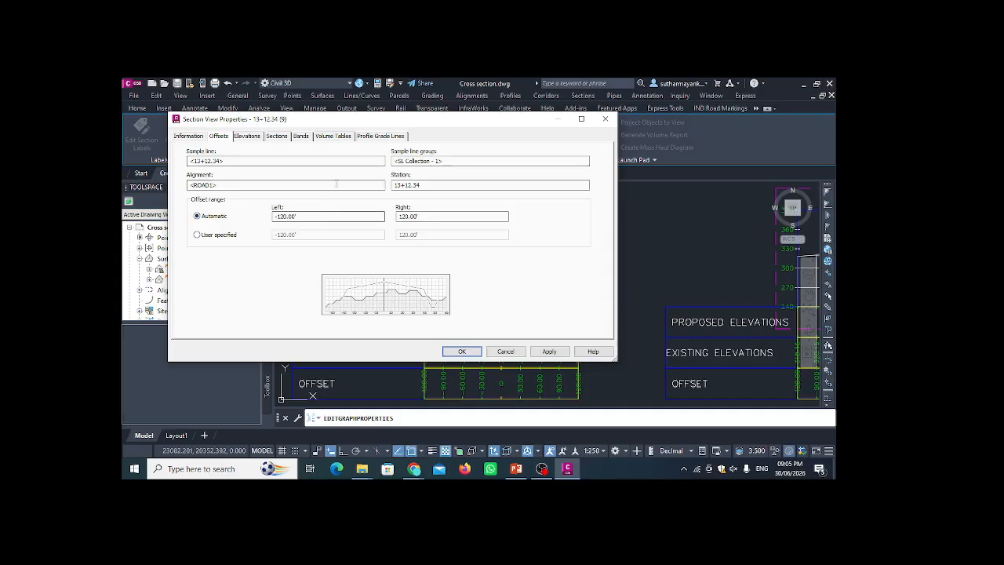
pyautogui.moveTo(423, 118)
pyautogui.mouseDown()
pyautogui.moveTo(374, 80)
pyautogui.moveTo(420, 81)
pyautogui.moveTo(341, 181)
pyautogui.moveTo(267, 178)
pyautogui.moveTo(452, 151)
pyautogui.moveTo(429, 152)
pyautogui.mouseUp()
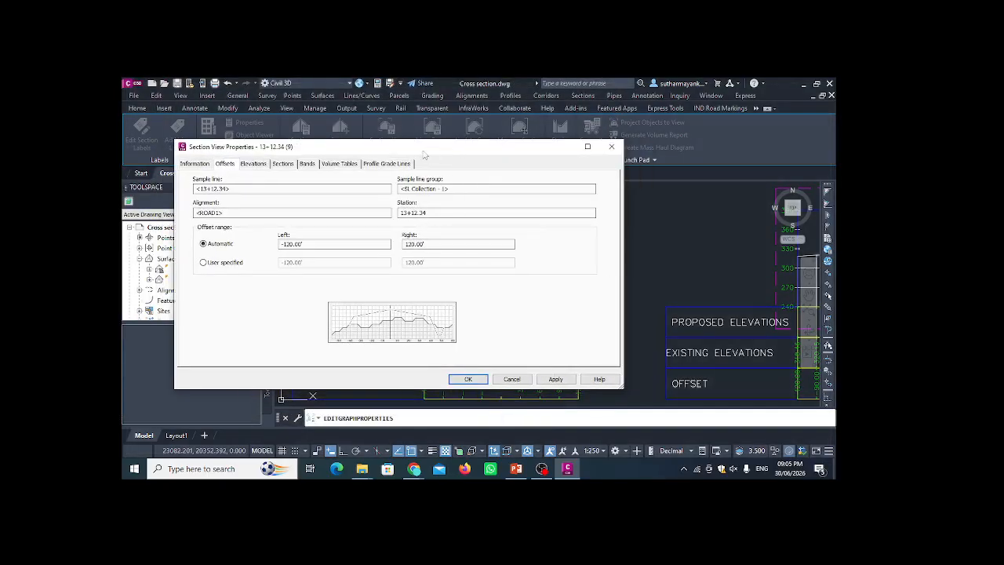
pyautogui.click(255, 164)
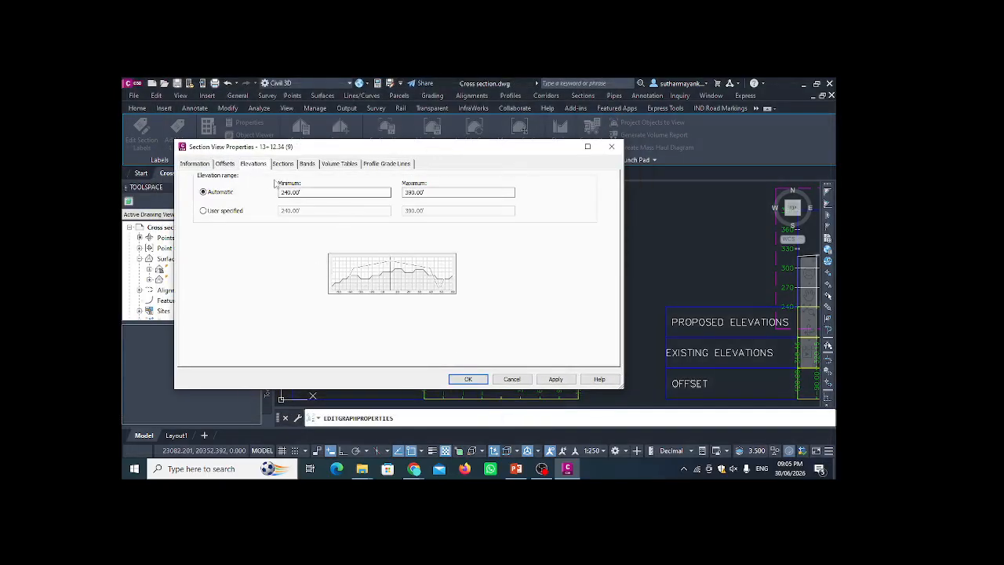
pyautogui.click(284, 164)
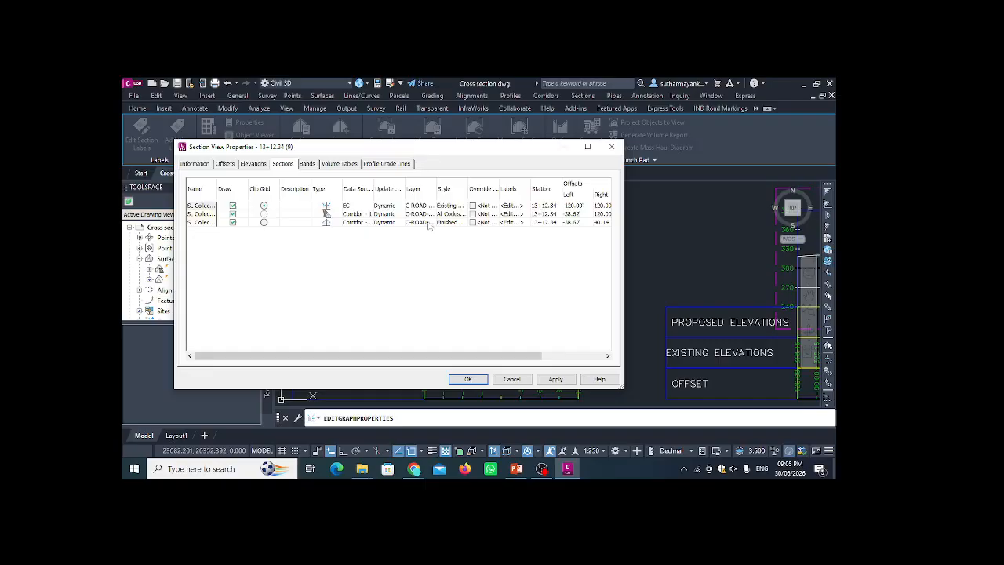
# Review the section view's bands, available band types and styles, volume tables and profile grade lines, and close the properties without changes.
pyautogui.click(307, 164)
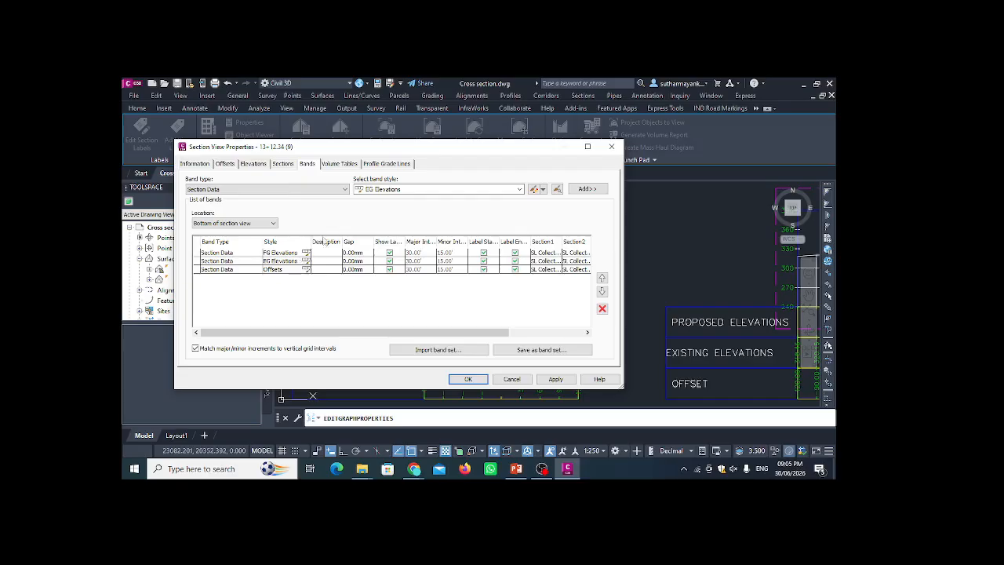
pyautogui.moveTo(374, 151)
pyautogui.mouseDown()
pyautogui.moveTo(450, 116)
pyautogui.moveTo(453, 90)
pyautogui.mouseUp()
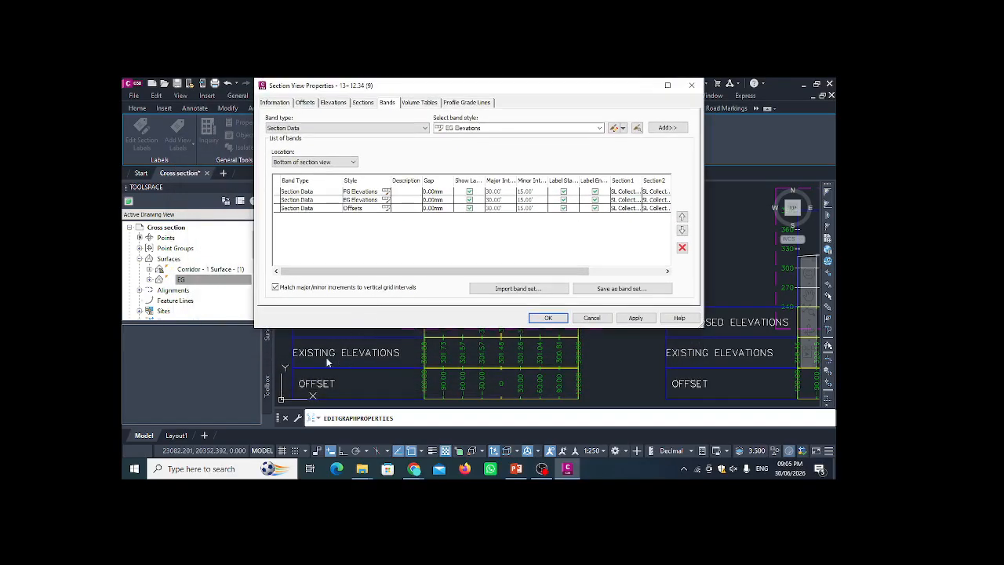
pyautogui.moveTo(409, 88); pyautogui.dragTo(379, 157)
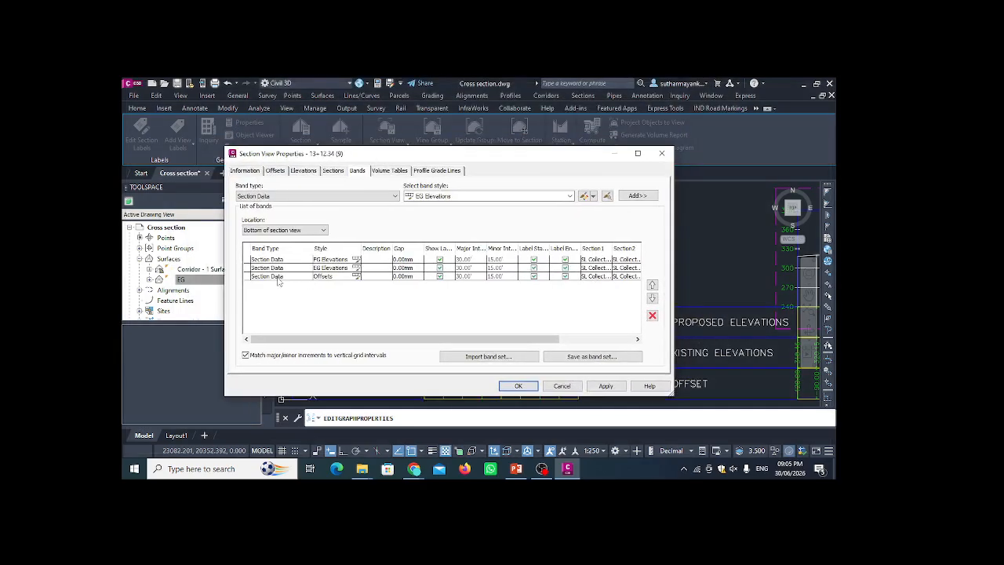
pyautogui.click(448, 196)
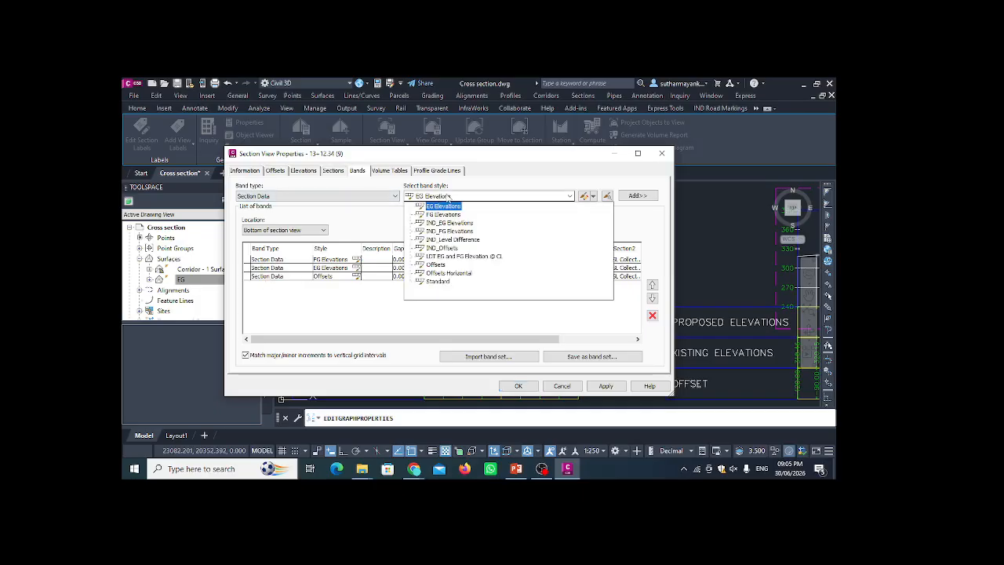
pyautogui.click(448, 197)
pyautogui.click(384, 196)
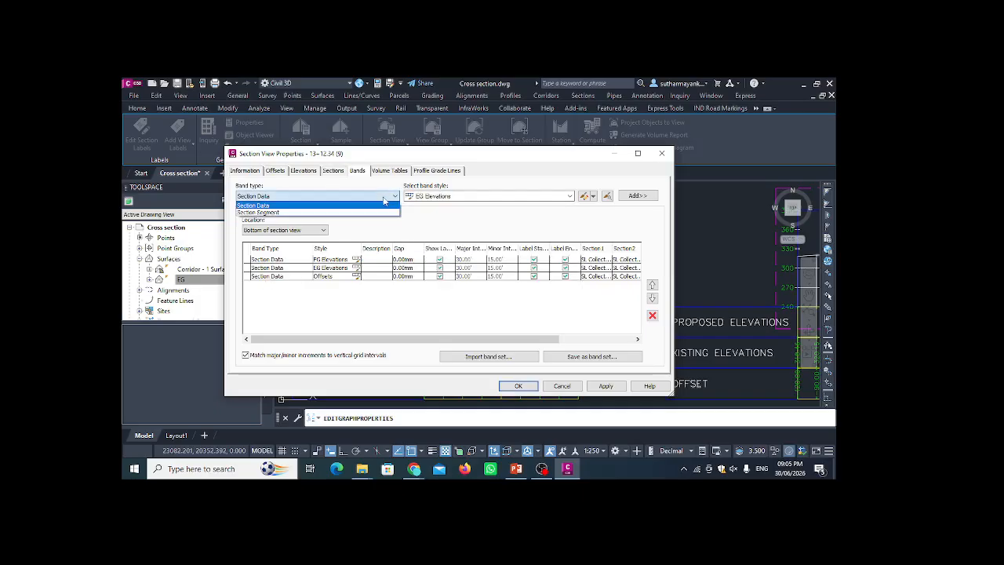
pyautogui.click(384, 204)
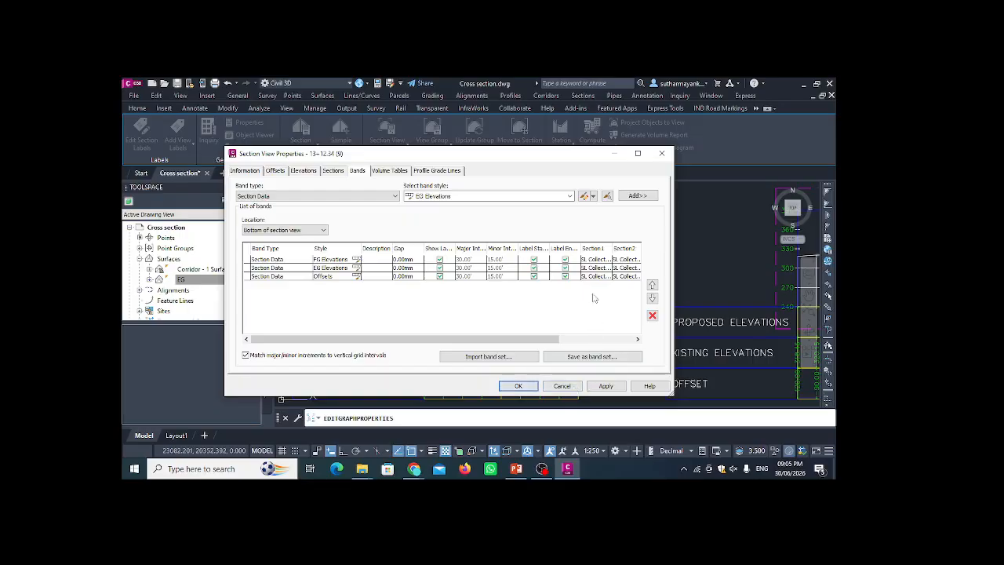
pyautogui.moveTo(525, 164); pyautogui.dragTo(395, 162)
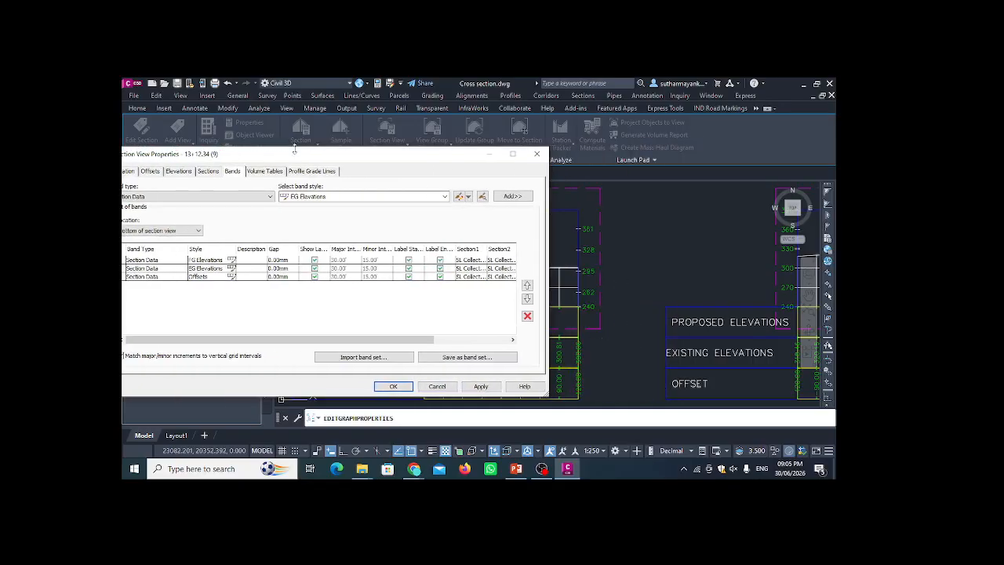
pyautogui.moveTo(289, 159); pyautogui.dragTo(414, 145)
pyautogui.click(386, 159)
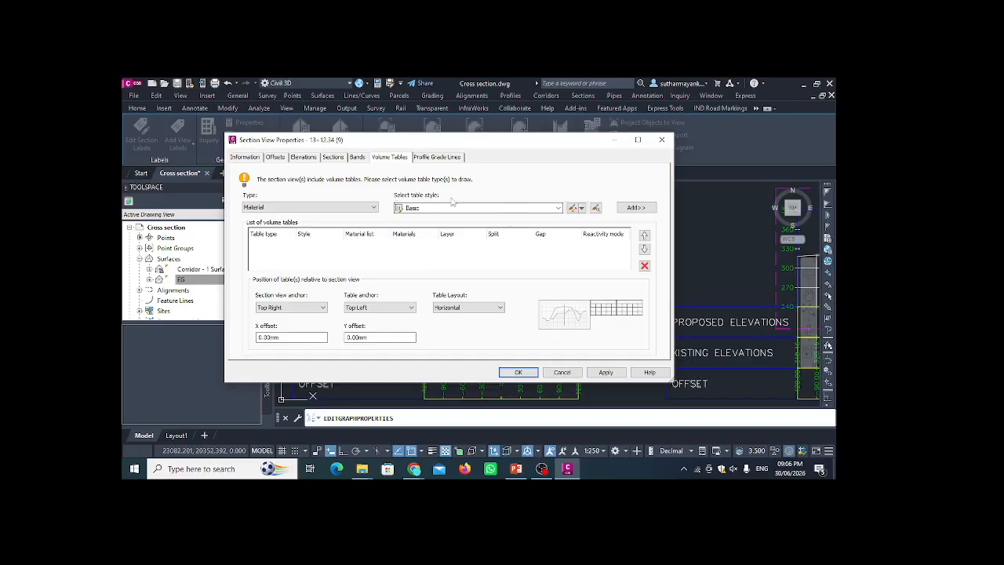
pyautogui.click(437, 158)
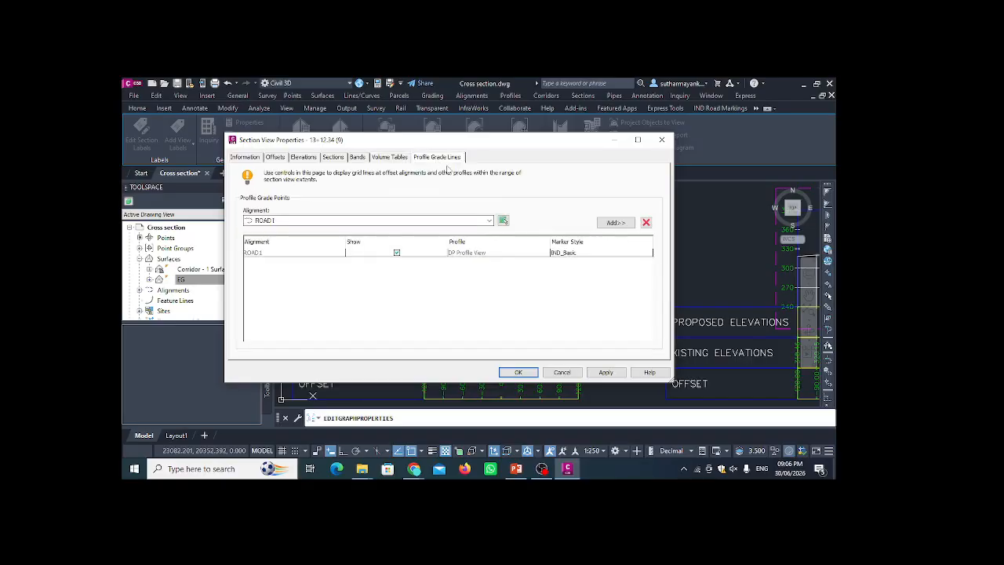
pyautogui.click(562, 373)
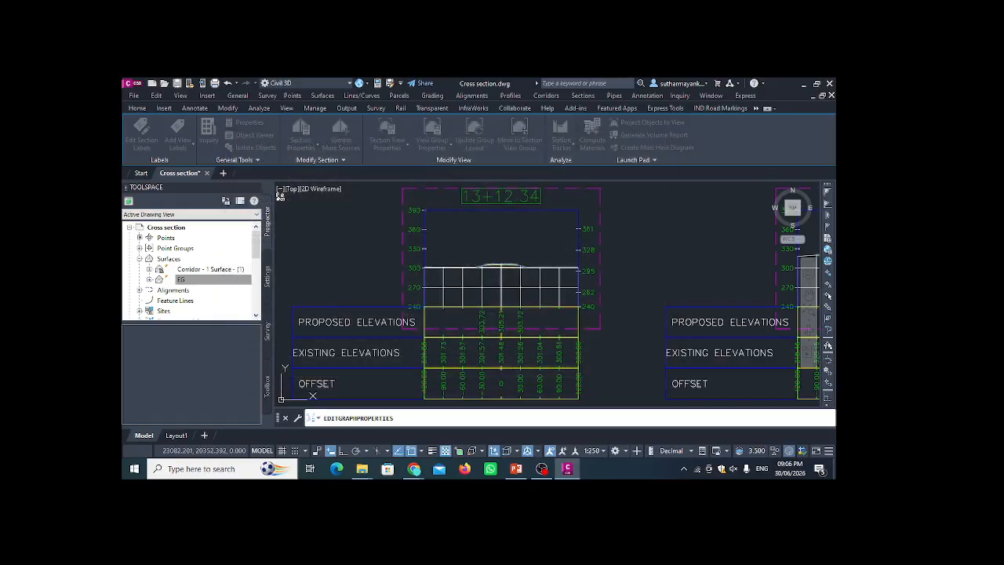
# Open the style of the existing ground section line in the 13+12.34 view for editing and review its information and display settings.
pyautogui.click(500, 282)
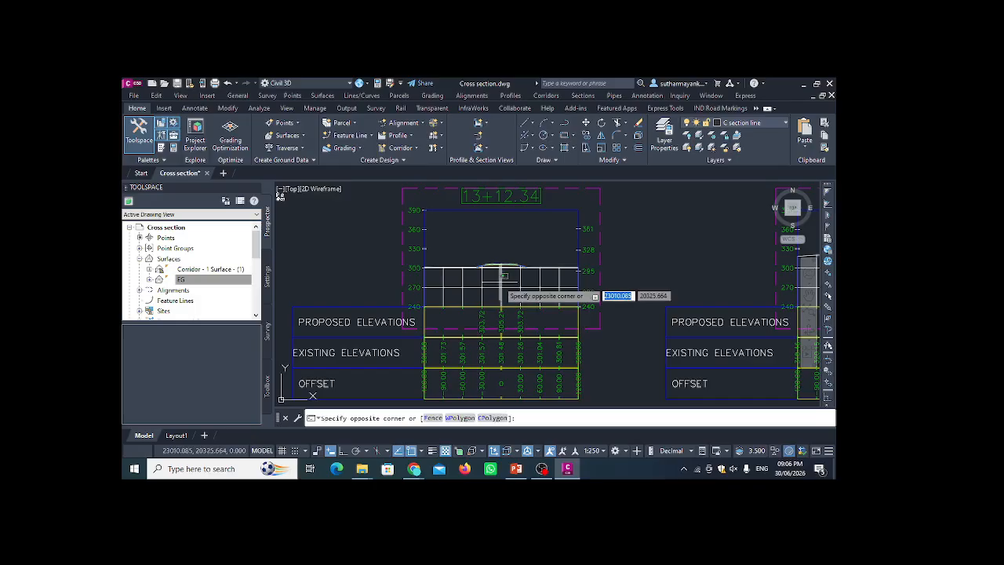
pyautogui.click(499, 284)
pyautogui.click(501, 284)
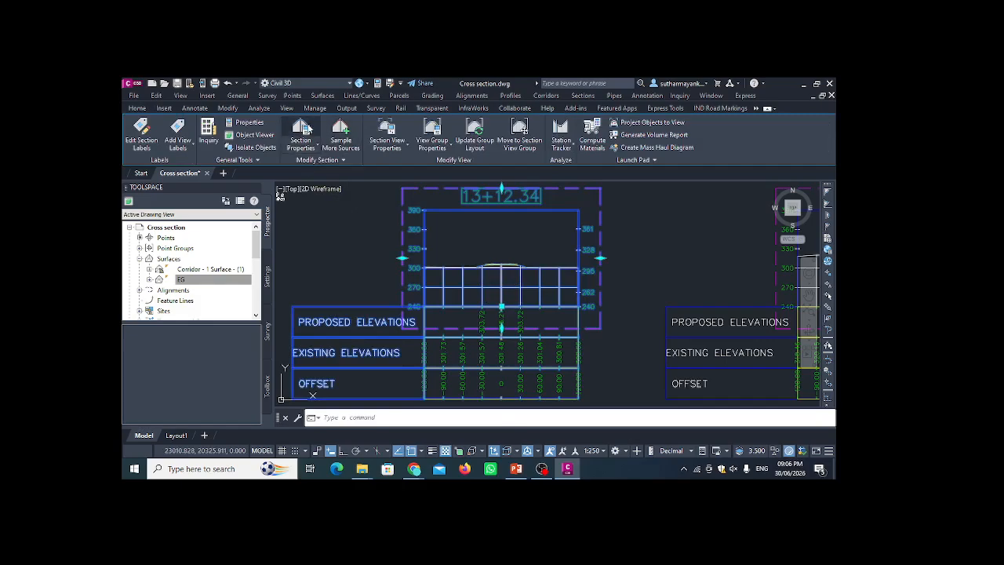
pyautogui.click(302, 144)
pyautogui.click(317, 185)
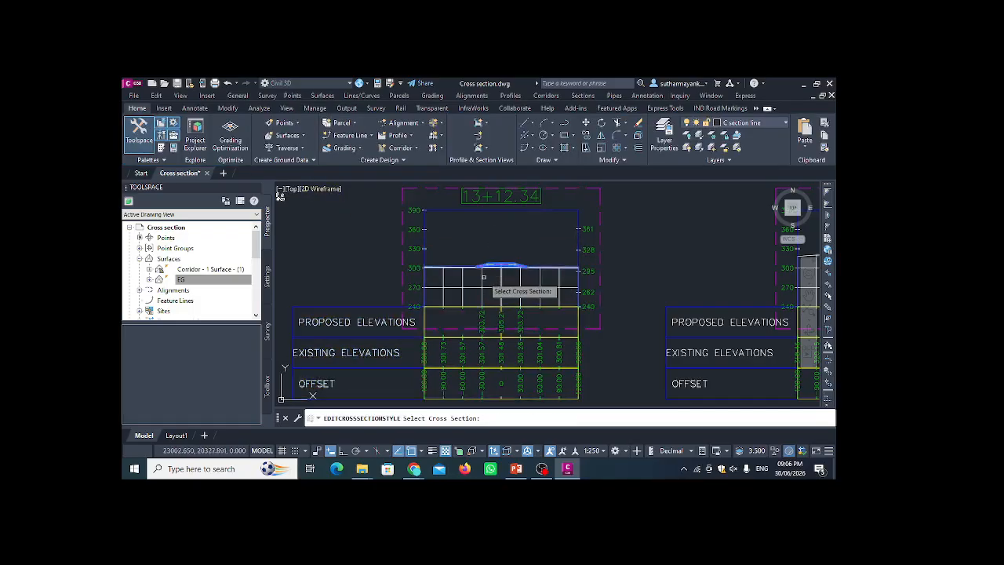
pyautogui.click(486, 275)
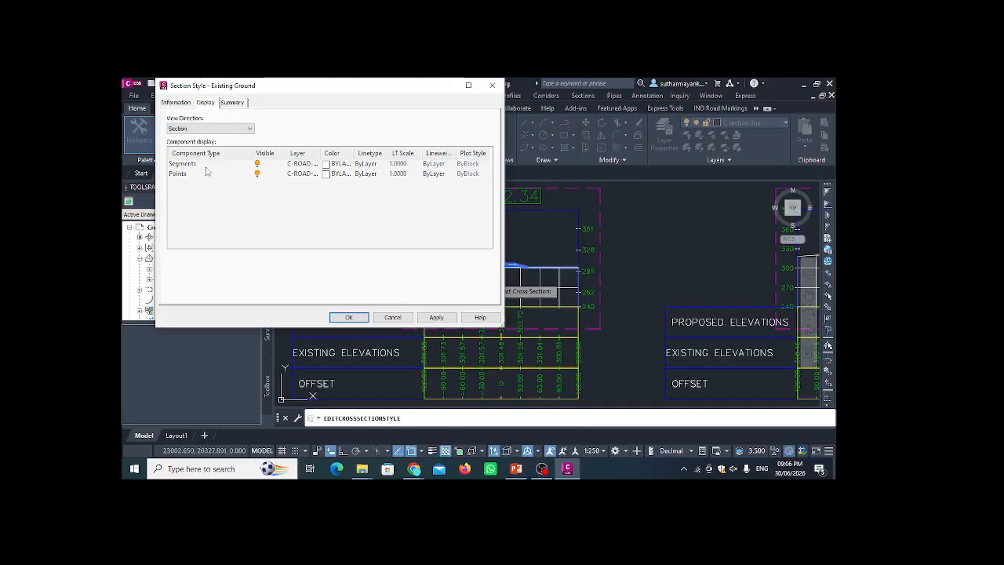
pyautogui.click(176, 103)
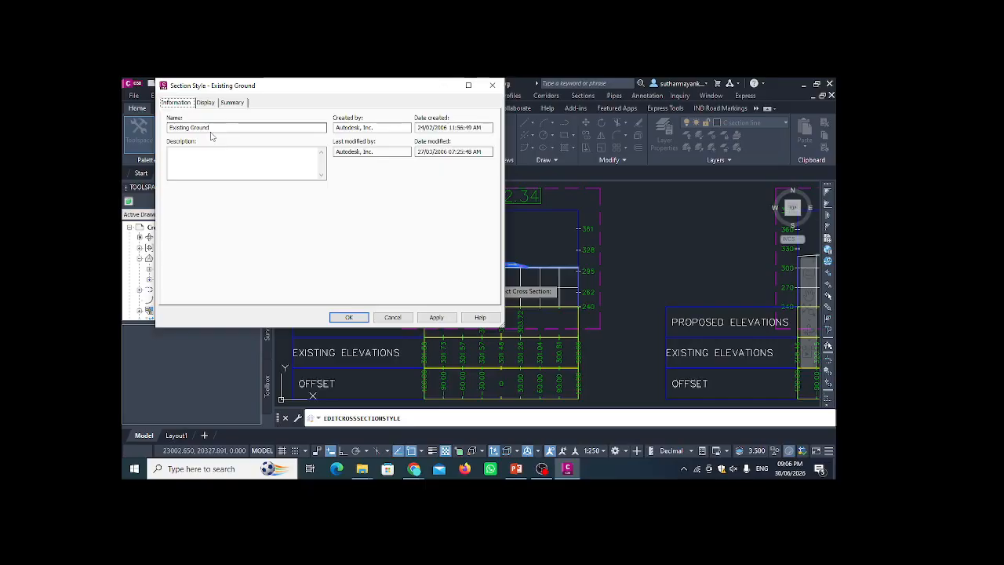
pyautogui.click(206, 104)
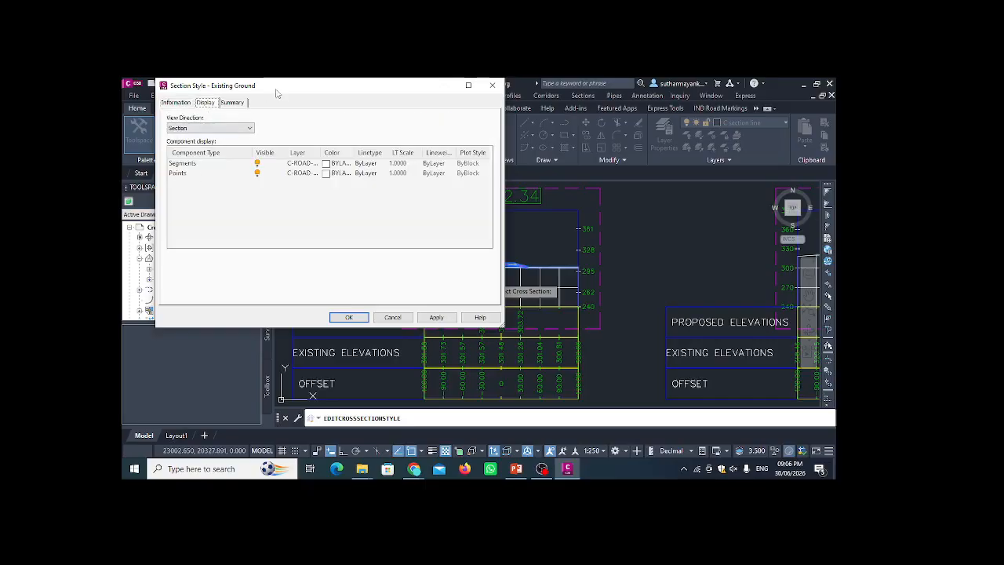
pyautogui.moveTo(287, 95)
pyautogui.mouseDown()
pyautogui.moveTo(235, 93)
pyautogui.moveTo(275, 103)
pyautogui.mouseUp()
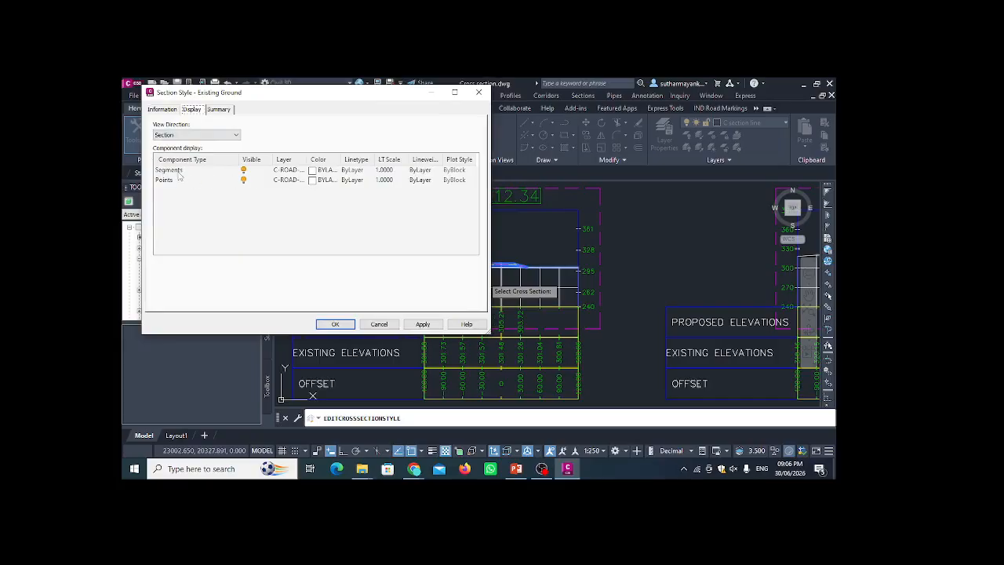
# Set the color of the Segments and Points components to red in the Existing Ground section style and apply it.
pyautogui.click(312, 170)
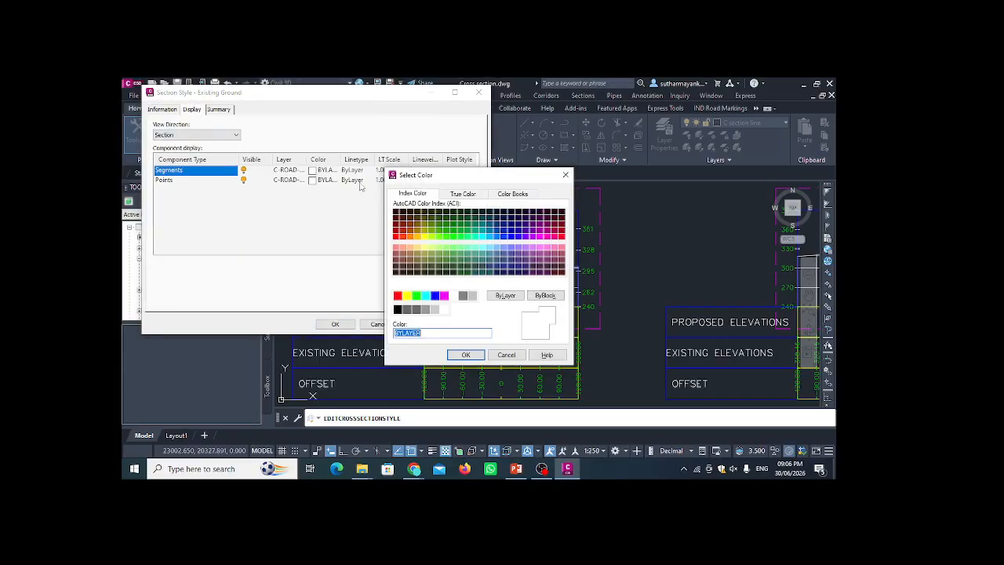
pyautogui.click(397, 296)
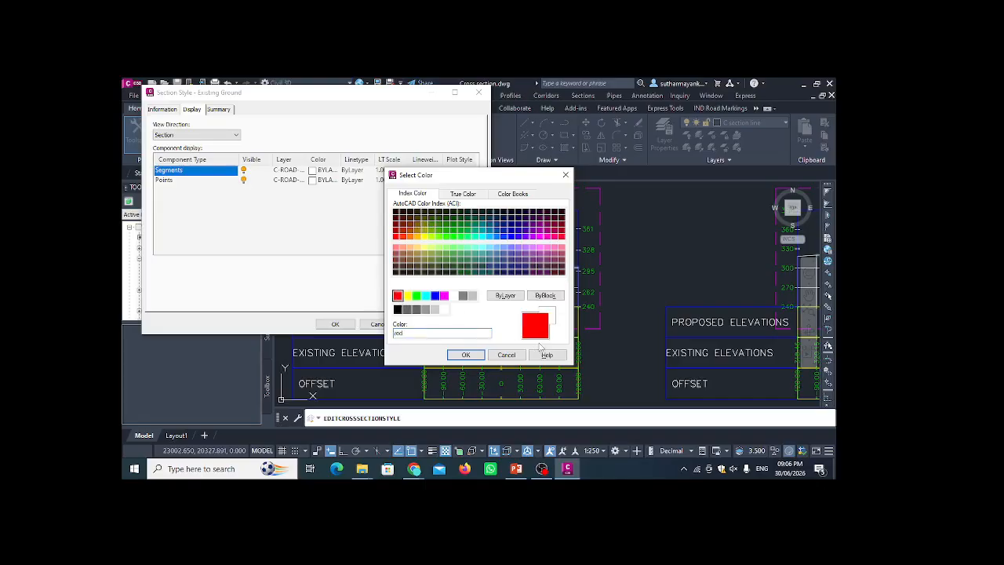
pyautogui.click(466, 355)
pyautogui.click(313, 181)
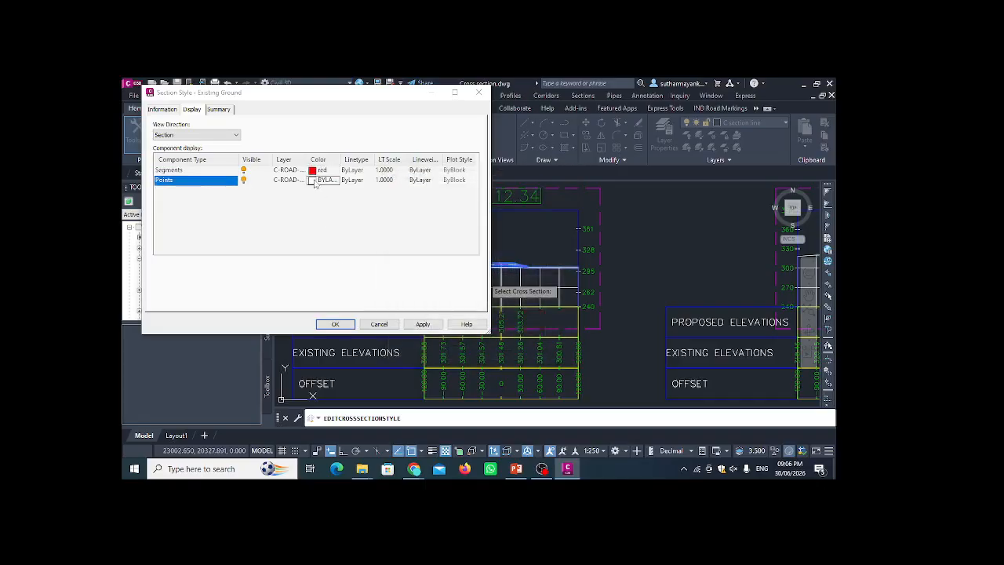
pyautogui.click(398, 296)
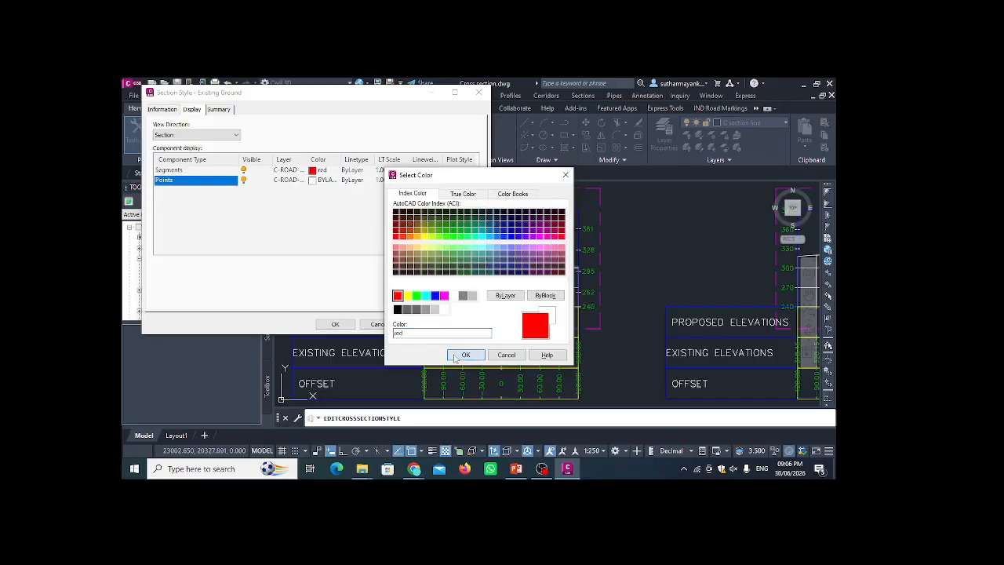
pyautogui.click(465, 355)
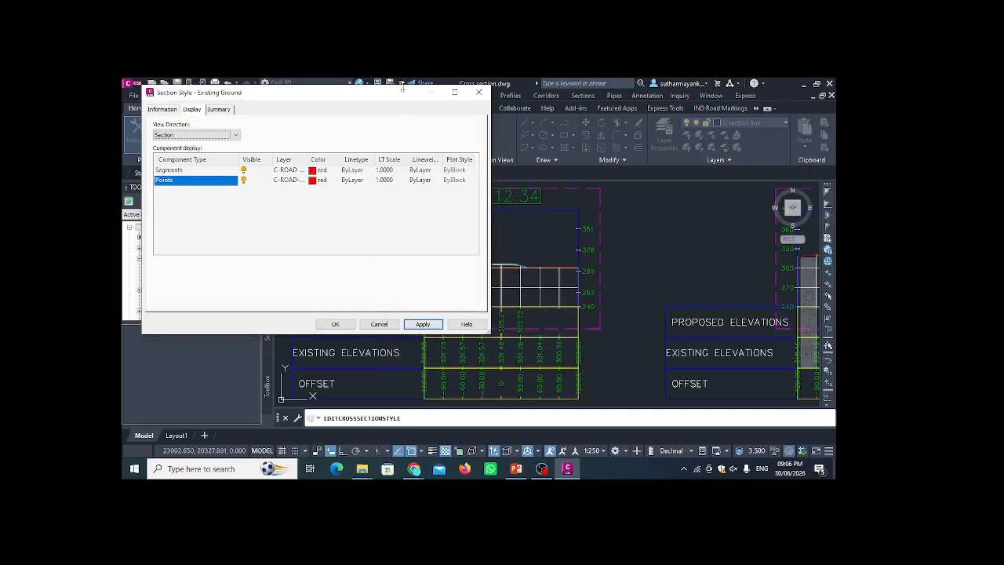
pyautogui.click(335, 324)
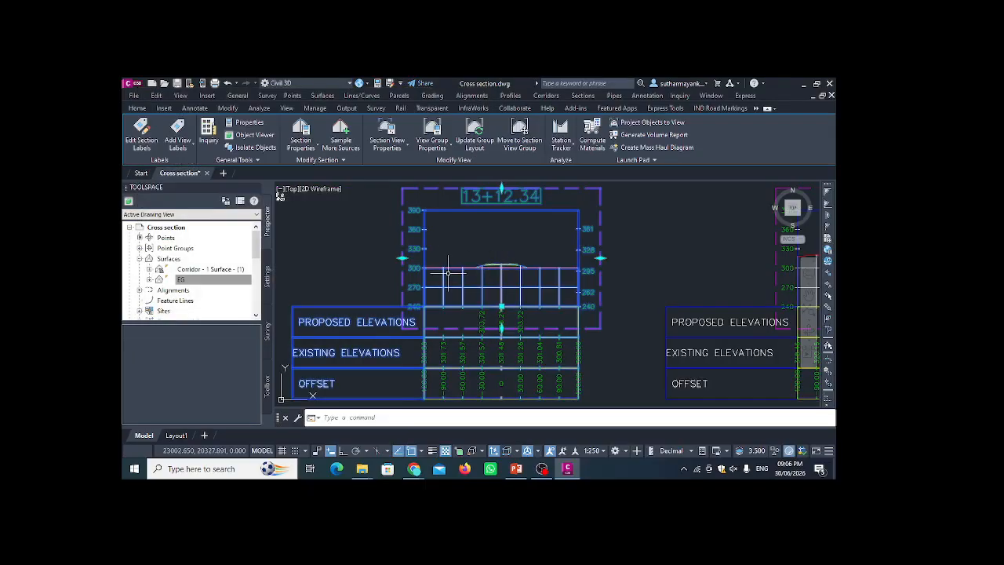
pyautogui.press('Escape')
# Examine the existing ground line and the corridor section along the grid of the 13+12.34 view.
pyautogui.scroll(5, 447, 272)
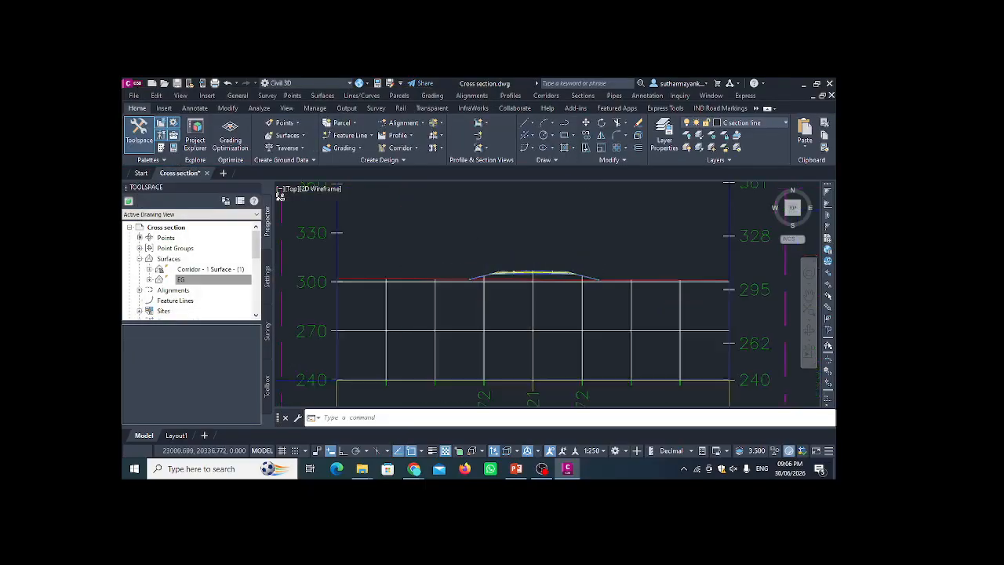
pyautogui.moveTo(572, 282); pyautogui.dragTo(414, 267, button='middle')
pyautogui.scroll(2, 502, 269)
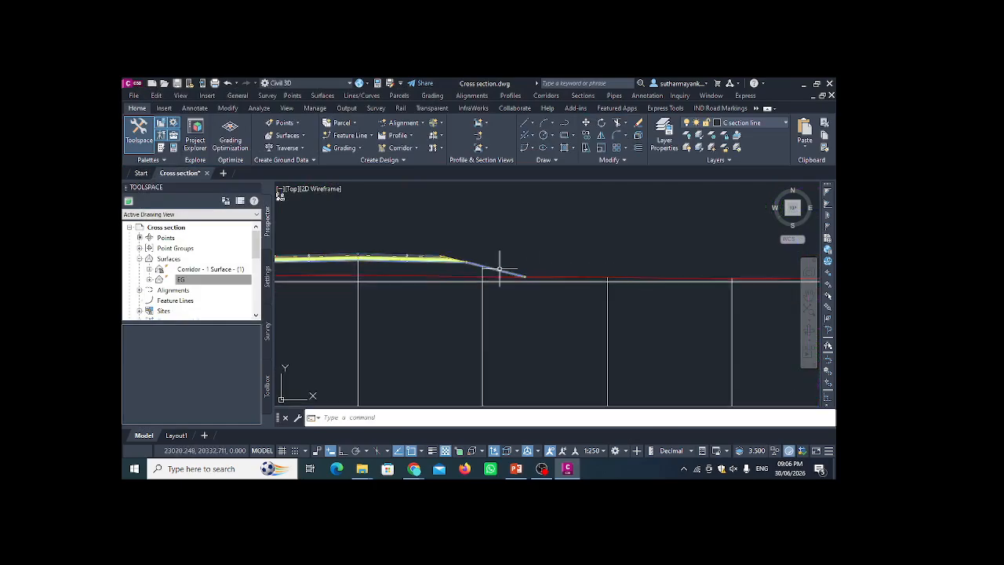
pyautogui.scroll(-3, 559, 271)
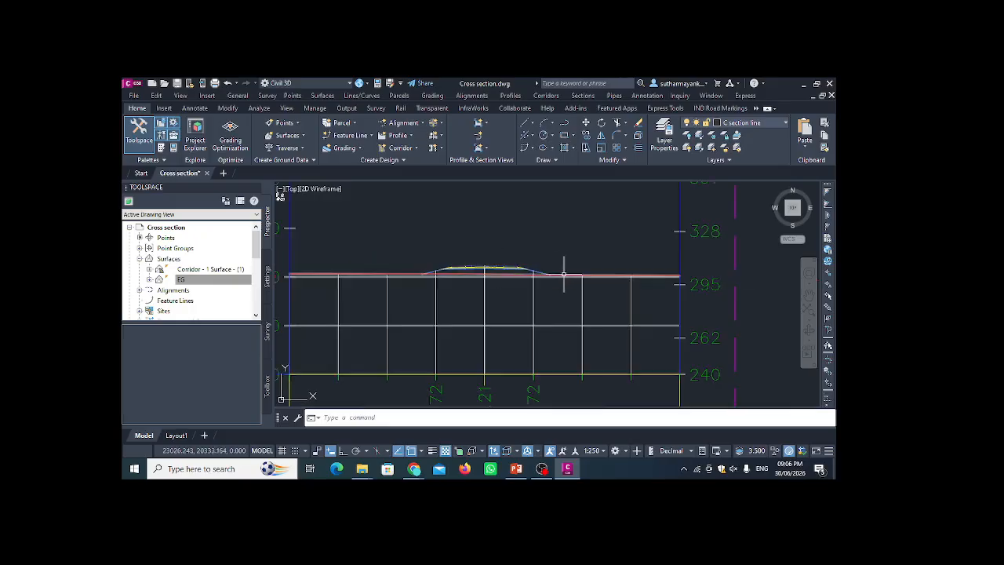
pyautogui.scroll(-2, 520, 263)
pyautogui.click(546, 264)
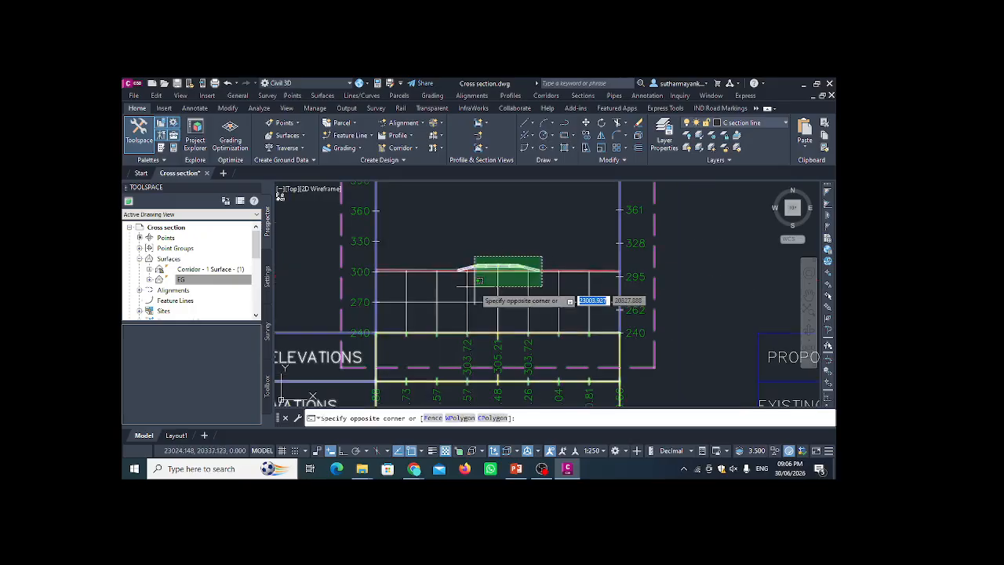
pyautogui.click(461, 288)
pyautogui.press('Escape')
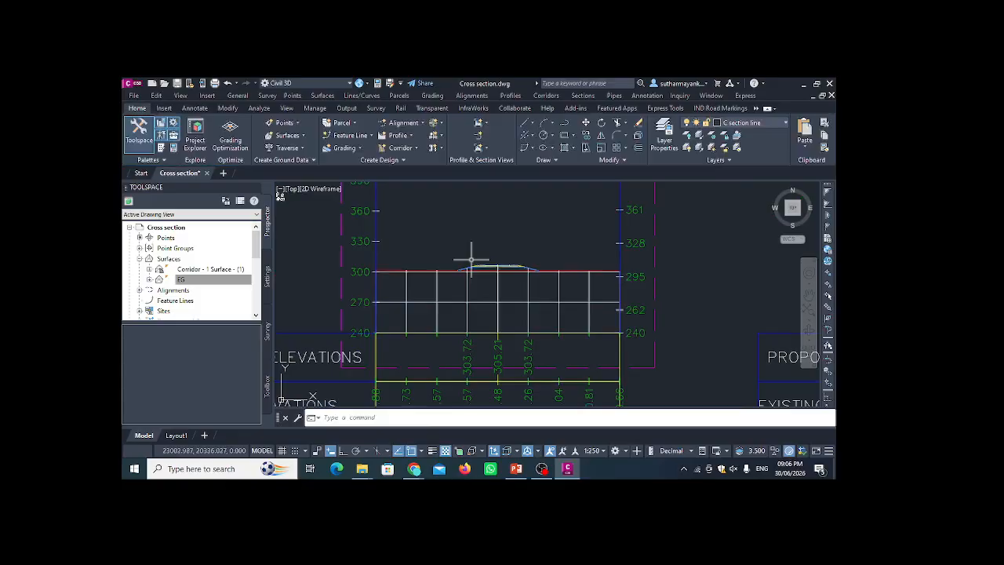
# Open the Existing Ground section style from the 13+12.34 view, review its summary and information, and close it without changes.
pyautogui.click(498, 296)
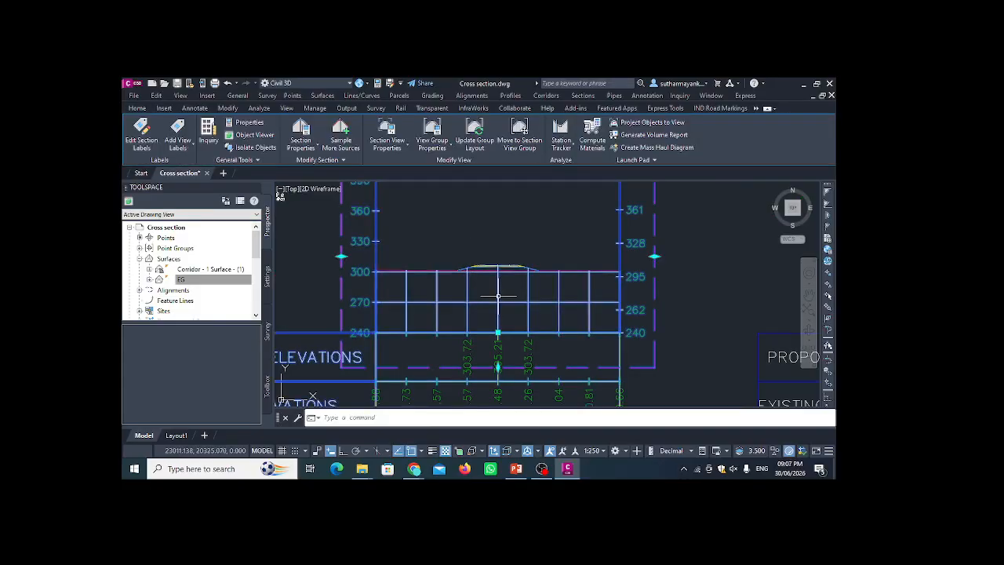
pyautogui.click(300, 147)
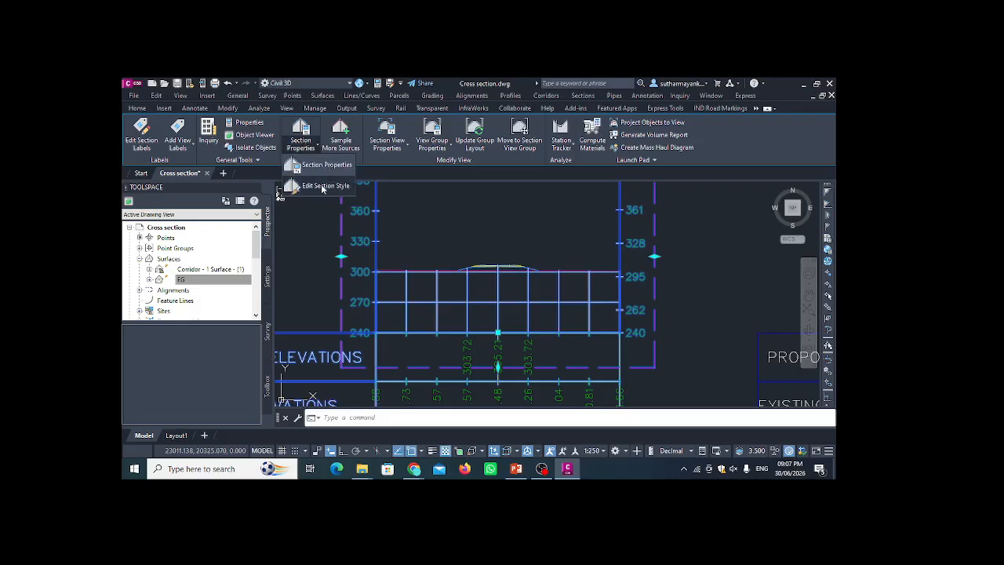
pyautogui.click(310, 166)
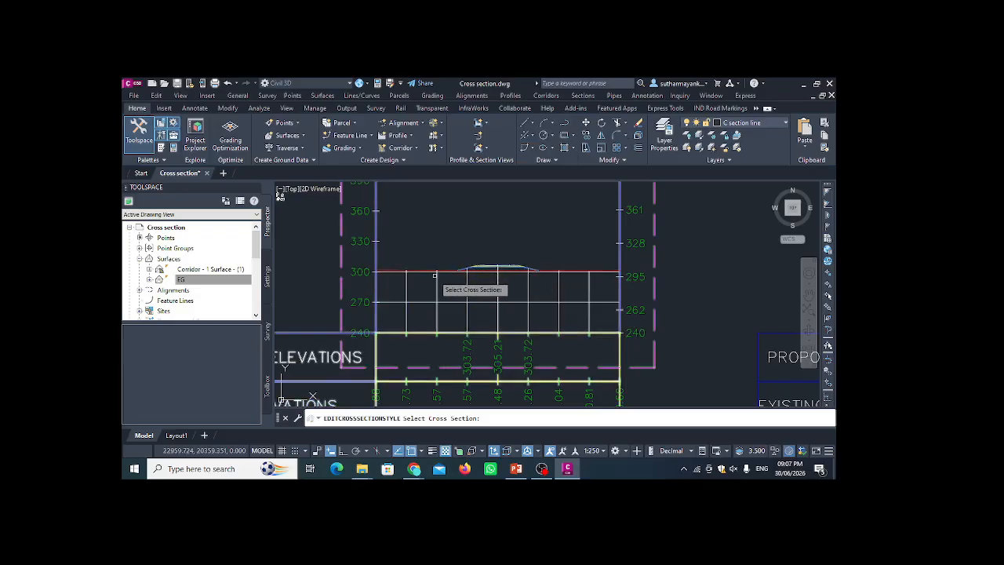
pyautogui.click(377, 284)
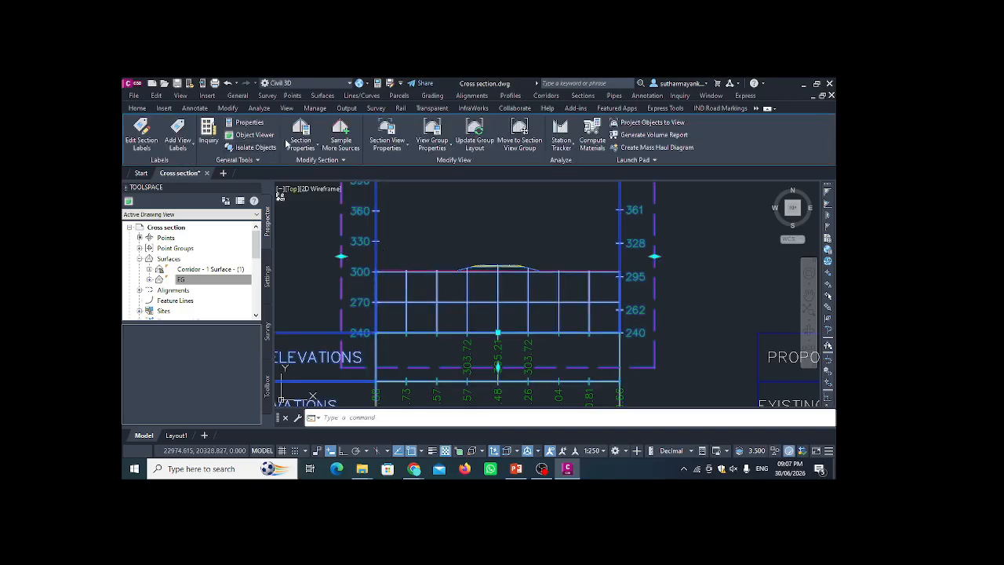
pyautogui.click(299, 146)
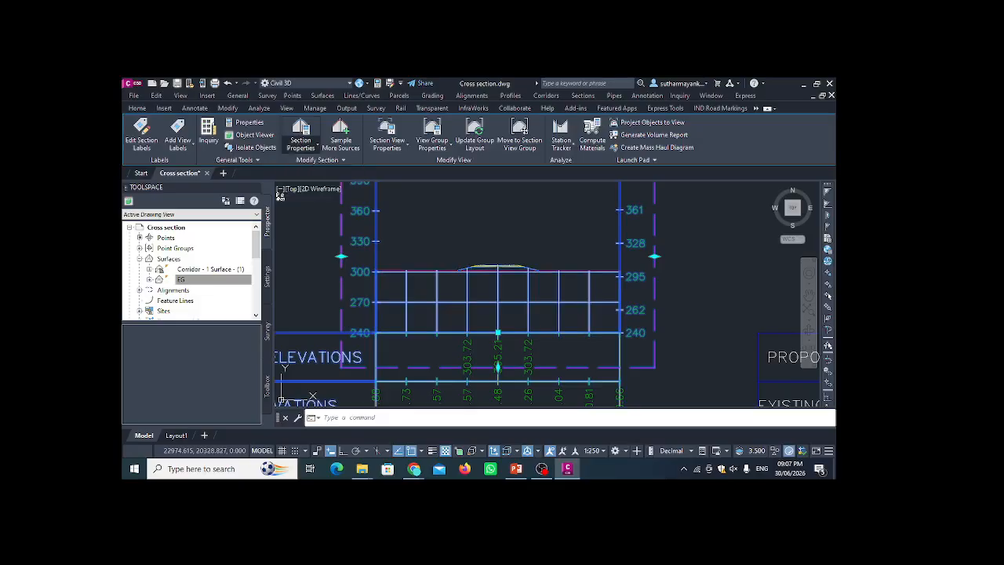
pyautogui.click(323, 185)
pyautogui.click(496, 248)
pyautogui.click(452, 281)
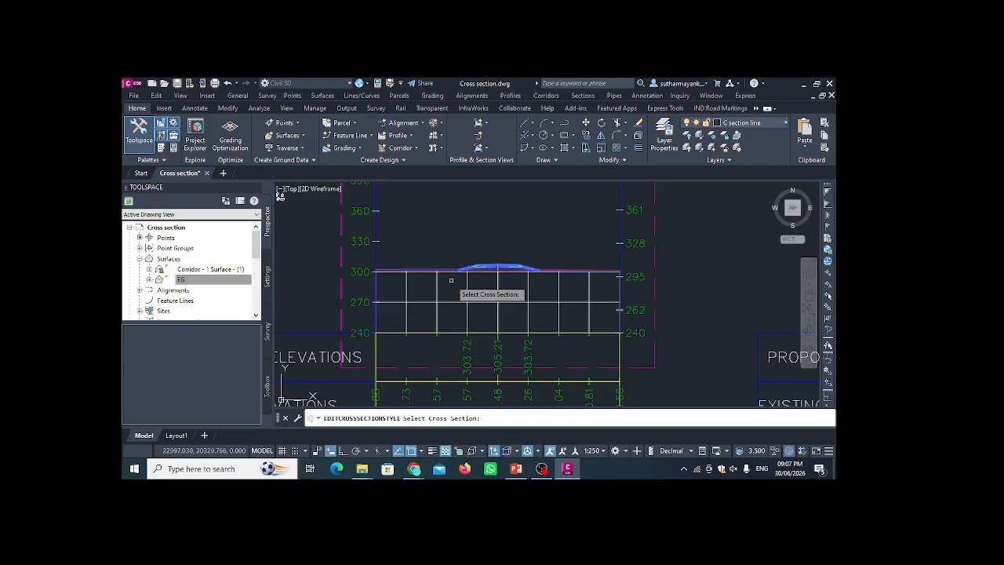
pyautogui.click(216, 113)
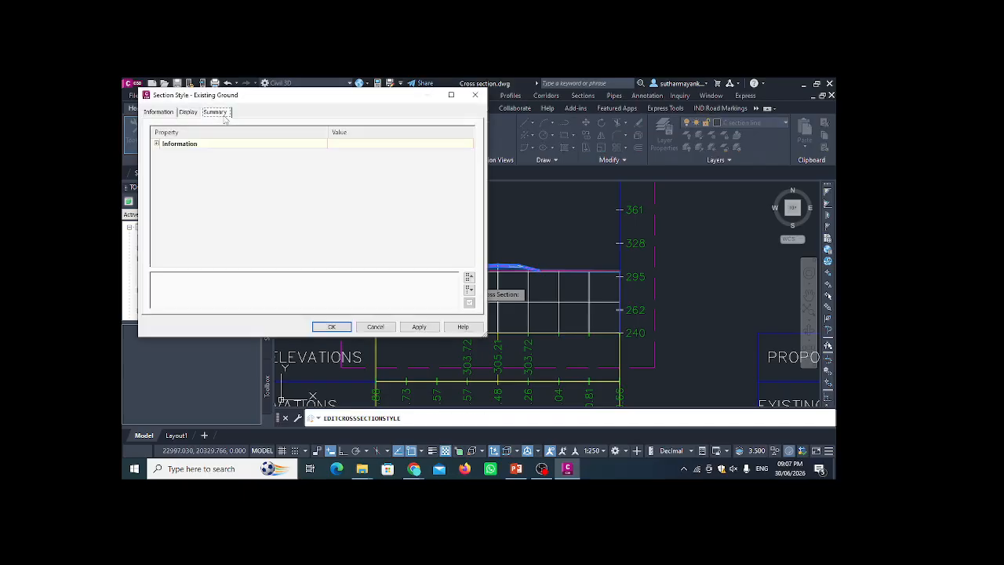
pyautogui.click(168, 112)
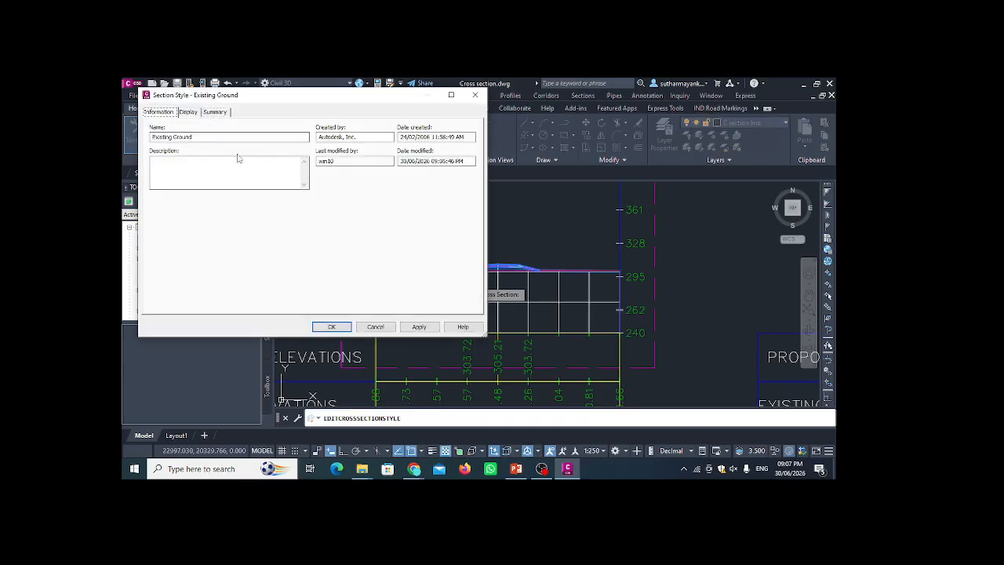
pyautogui.click(475, 95)
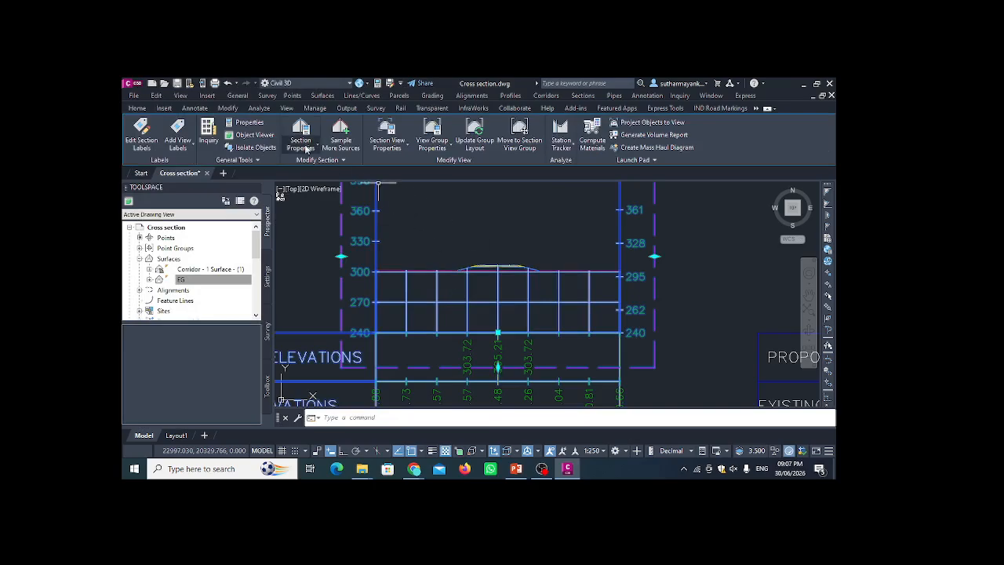
# Review the section data and general information of the corridor surface section in the 13+12.34 view, and close its properties without changes.
pyautogui.click(302, 146)
pyautogui.click(318, 164)
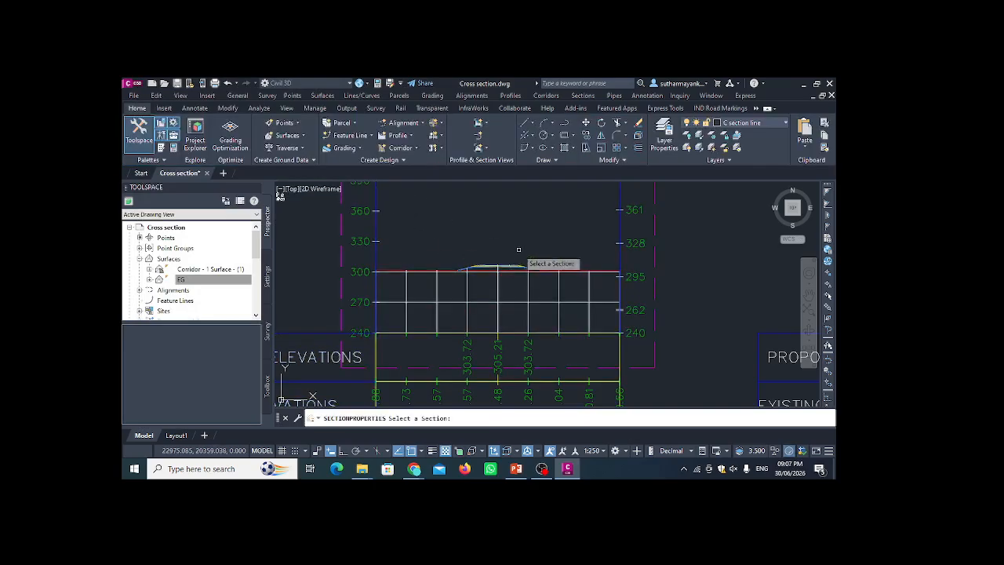
pyautogui.click(479, 267)
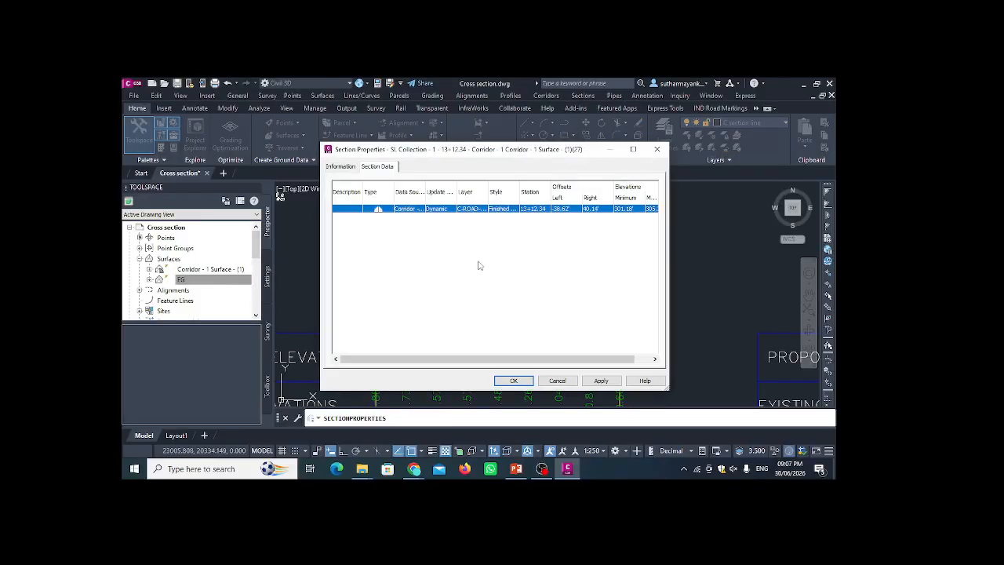
pyautogui.click(344, 166)
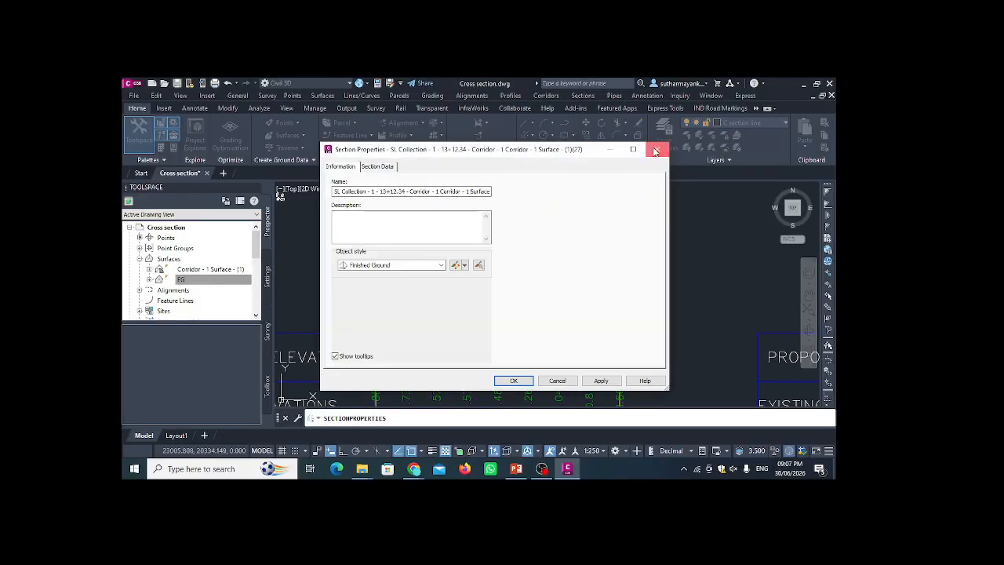
pyautogui.click(657, 149)
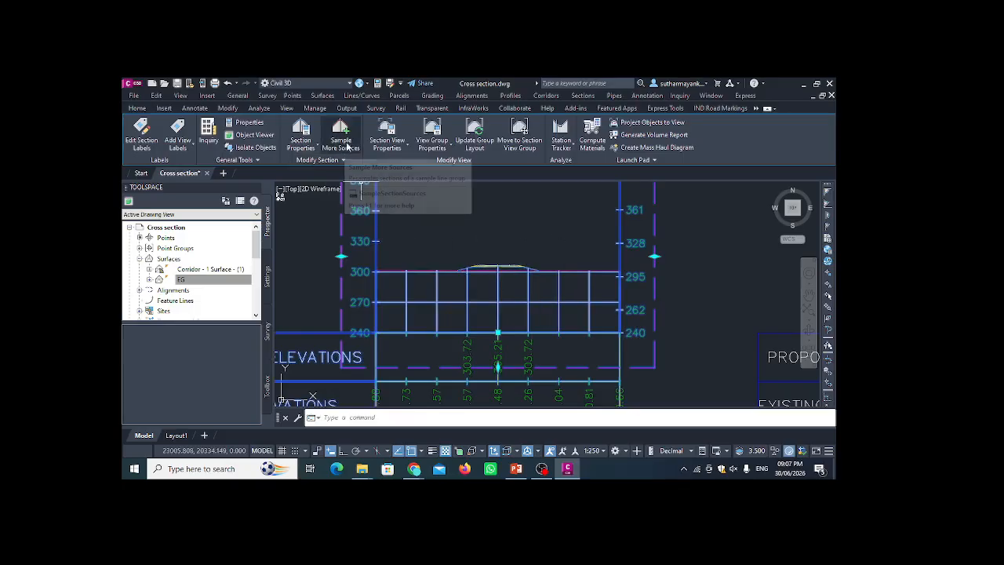
# Remove Corridor - 1 and its corridor surface from the sampled sources of SL Collection - 1, keeping only EG, and apply.
pyautogui.click(341, 148)
pyautogui.moveTo(605, 150)
pyautogui.mouseDown()
pyautogui.moveTo(356, 136)
pyautogui.moveTo(366, 139)
pyautogui.mouseUp()
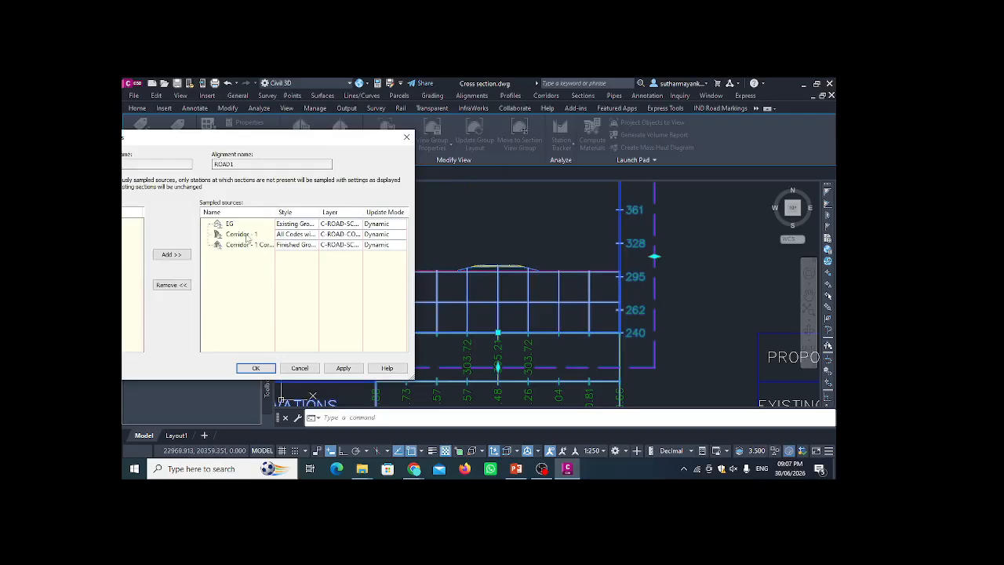
pyautogui.moveTo(262, 144); pyautogui.dragTo(444, 146)
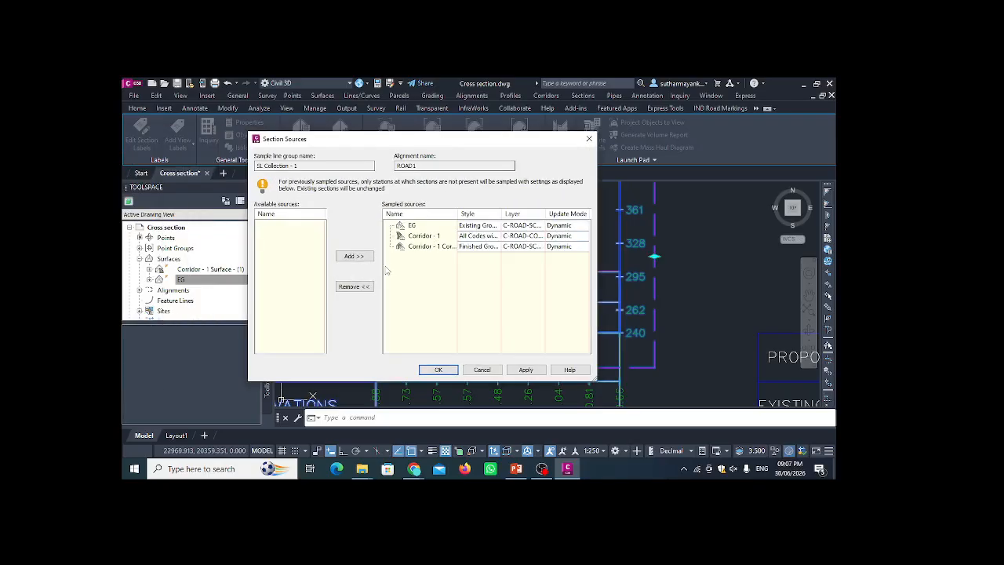
pyautogui.click(416, 236)
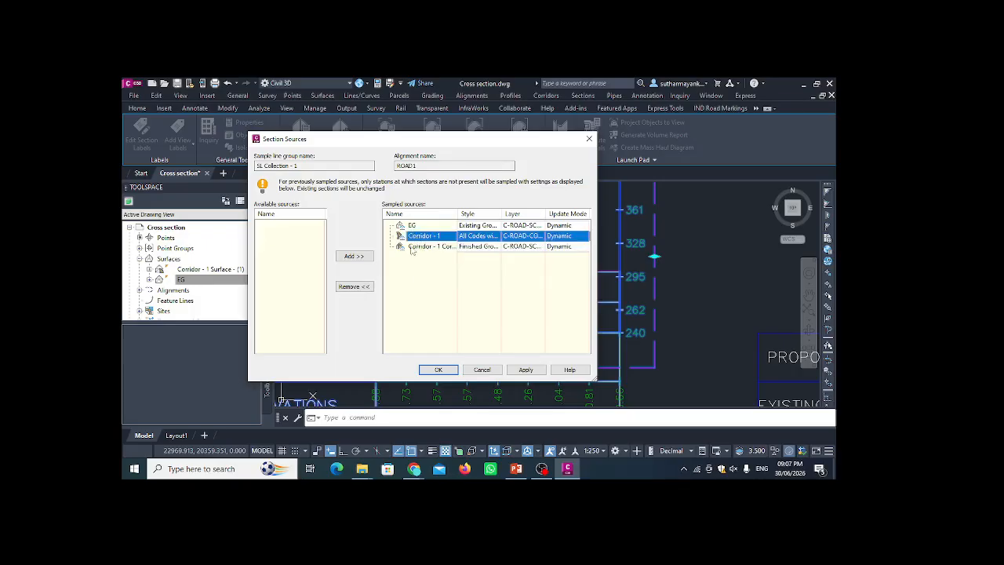
pyautogui.click(354, 286)
pyautogui.click(428, 237)
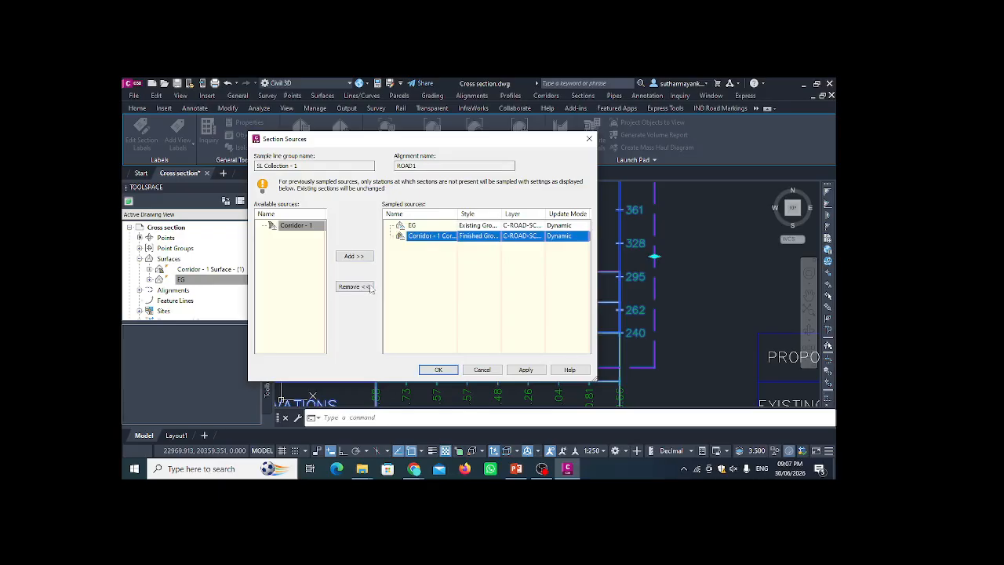
pyautogui.click(354, 286)
pyautogui.click(525, 369)
pyautogui.click(435, 370)
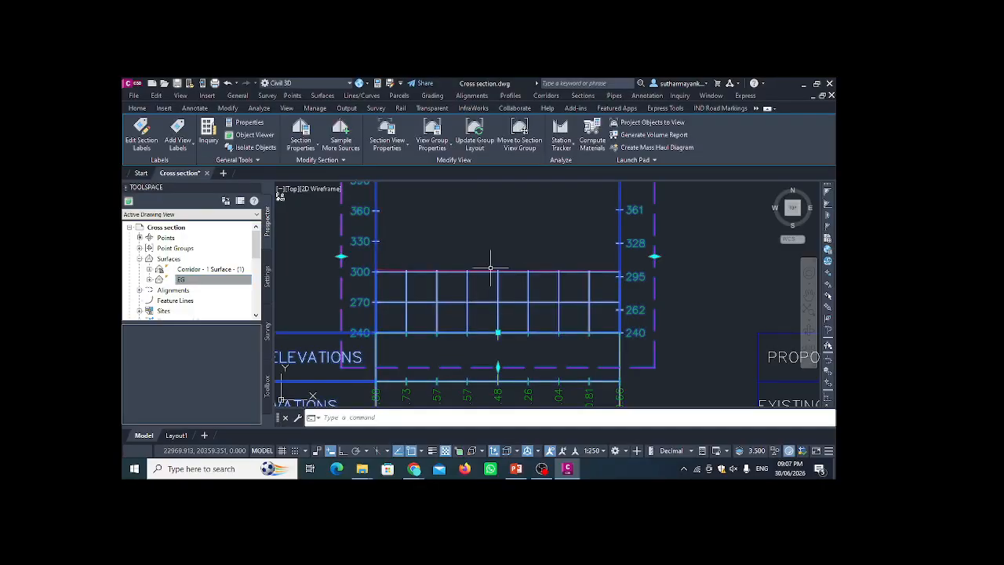
# Examine the red existing ground line in the 13+12.34 section view and several other cross section views.
pyautogui.scroll(2, 485, 269)
pyautogui.scroll(3, 347, 272)
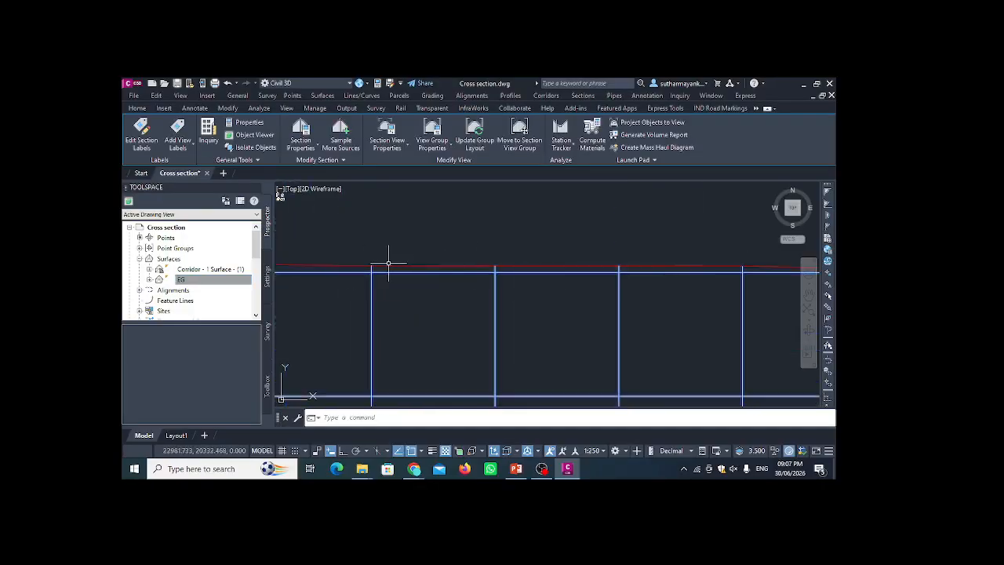
pyautogui.scroll(-7, 388, 264)
pyautogui.scroll(6, 466, 274)
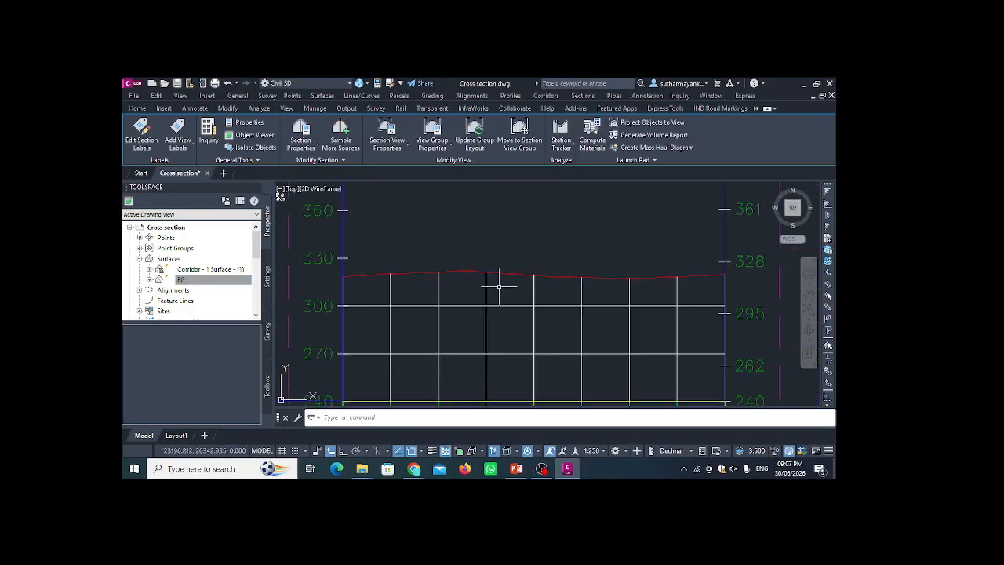
pyautogui.scroll(-5, 499, 286)
pyautogui.scroll(6, 482, 268)
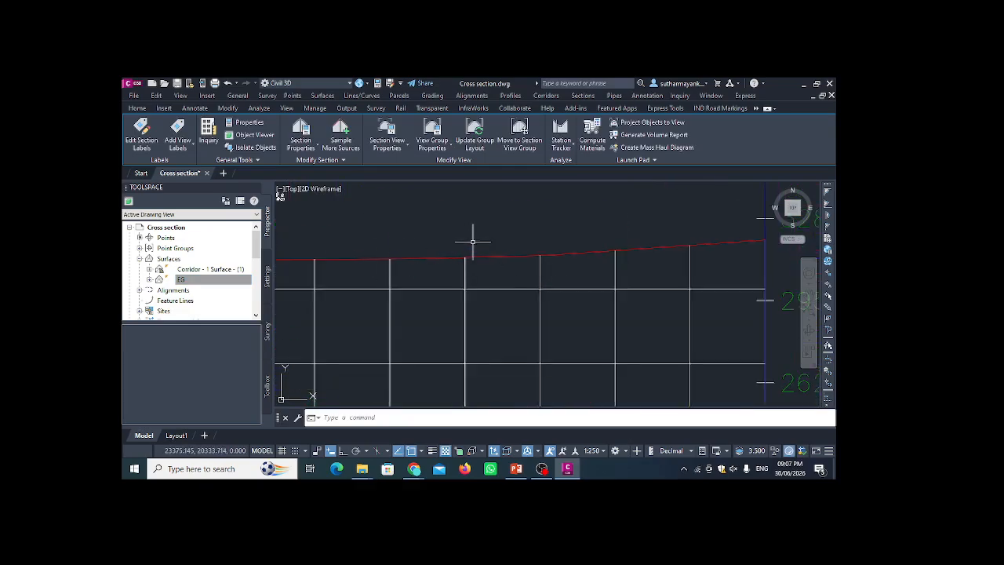
pyautogui.scroll(-5, 472, 242)
pyautogui.scroll(6, 502, 298)
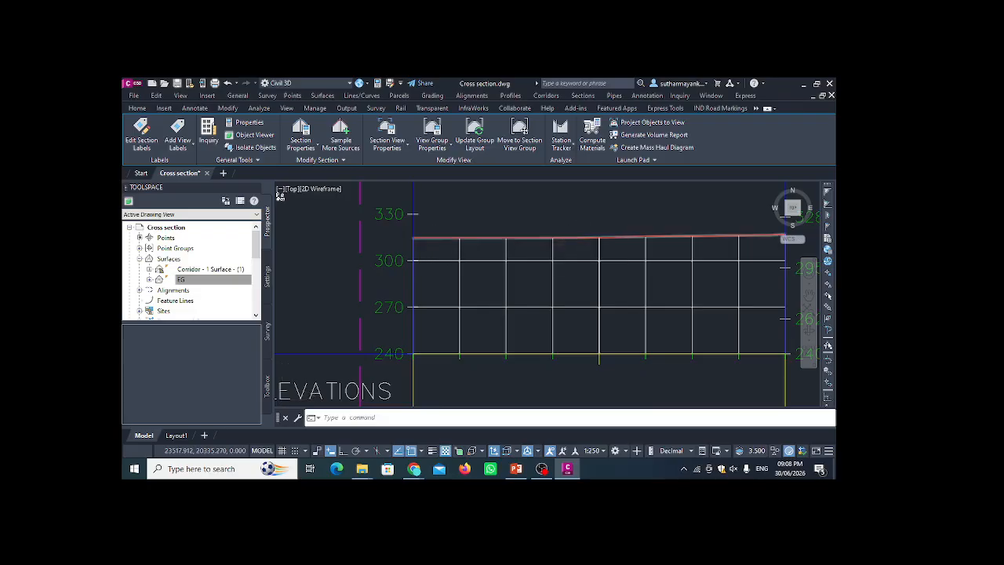
# Examine the road's profile view along its length, including the cut and fill hatching and the elevation bands at the starting stations.
pyautogui.scroll(-8, 529, 238)
pyautogui.scroll(4, 528, 238)
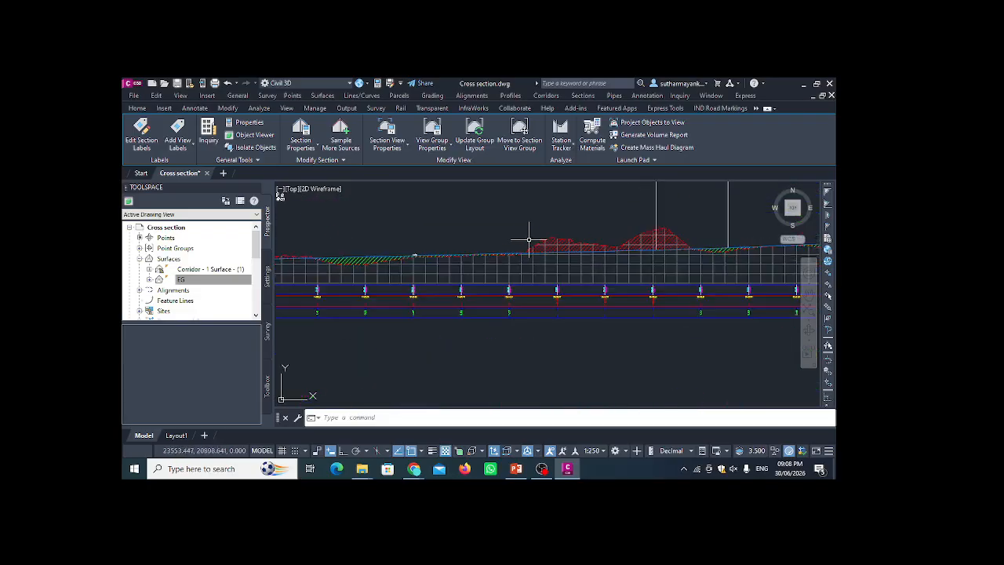
pyautogui.scroll(-2, 529, 238)
pyautogui.scroll(4, 384, 251)
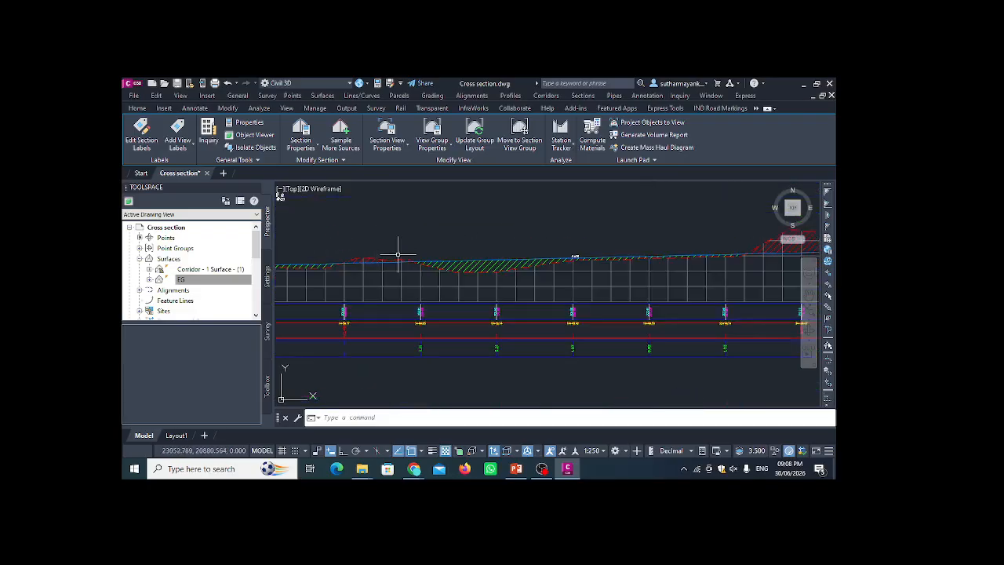
pyautogui.scroll(-4, 395, 263)
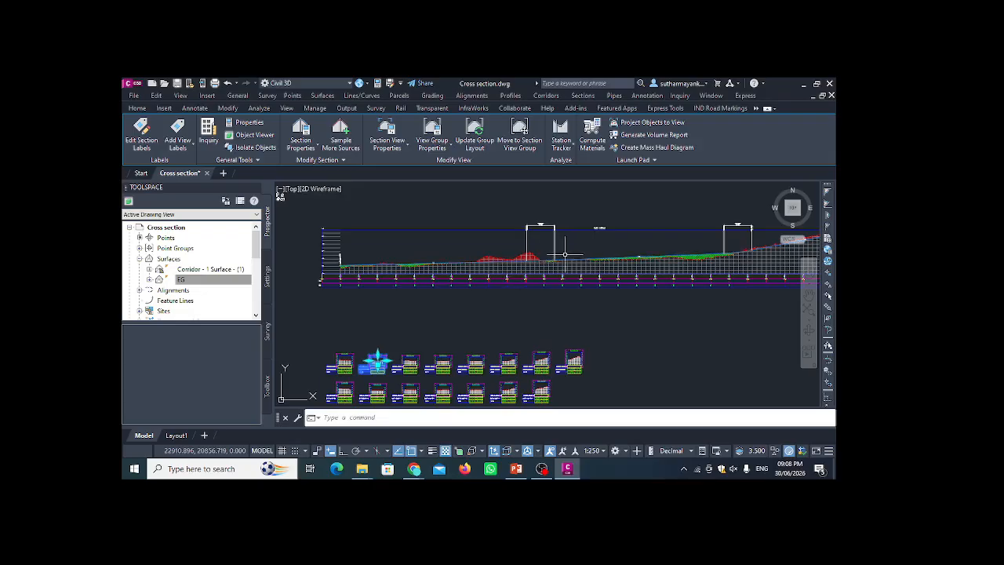
pyautogui.moveTo(566, 256); pyautogui.dragTo(377, 259, button='middle')
pyautogui.scroll(-2, 389, 269)
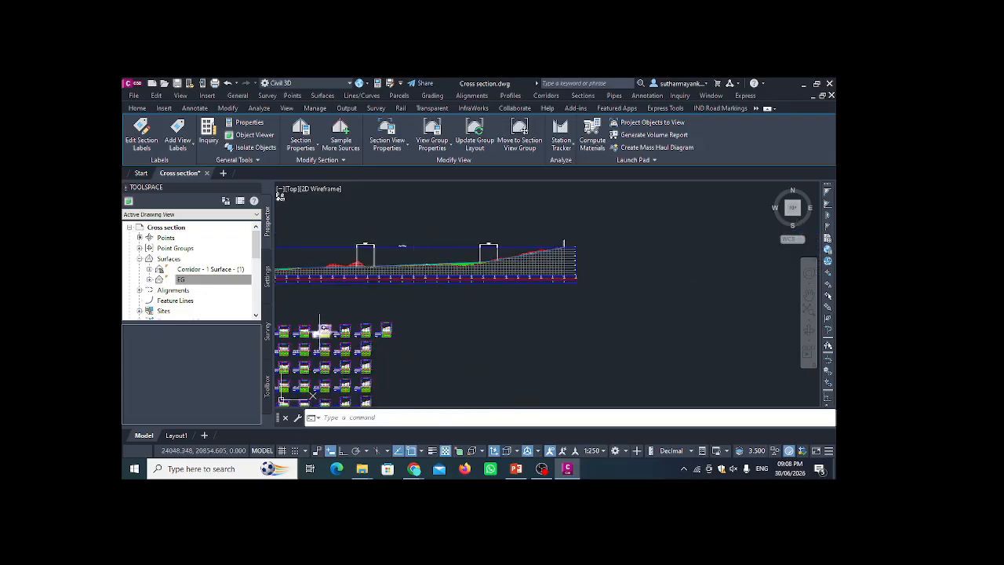
pyautogui.moveTo(320, 332); pyautogui.dragTo(500, 288, button='middle')
pyautogui.scroll(9, 435, 223)
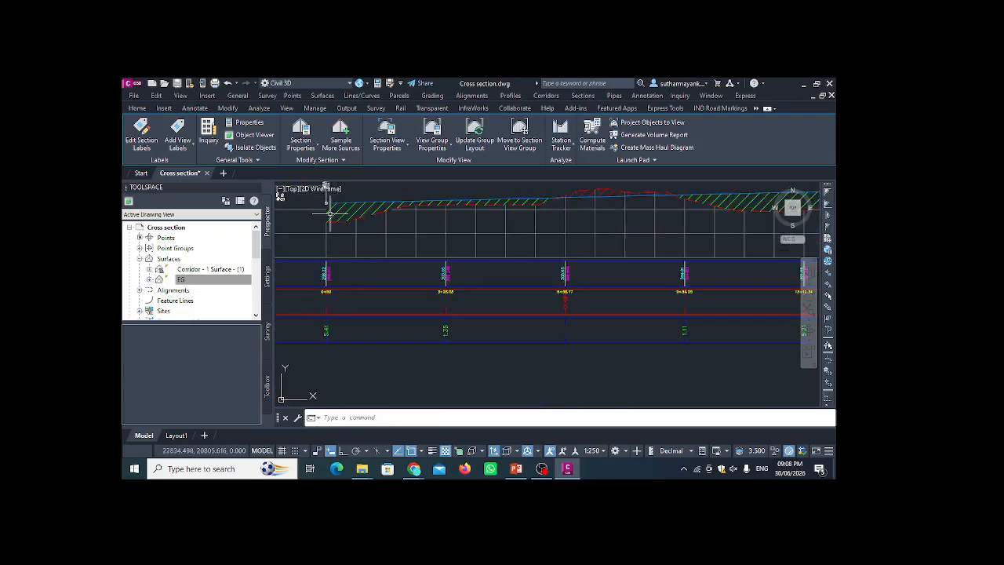
pyautogui.scroll(-2, 380, 236)
pyautogui.scroll(4, 385, 243)
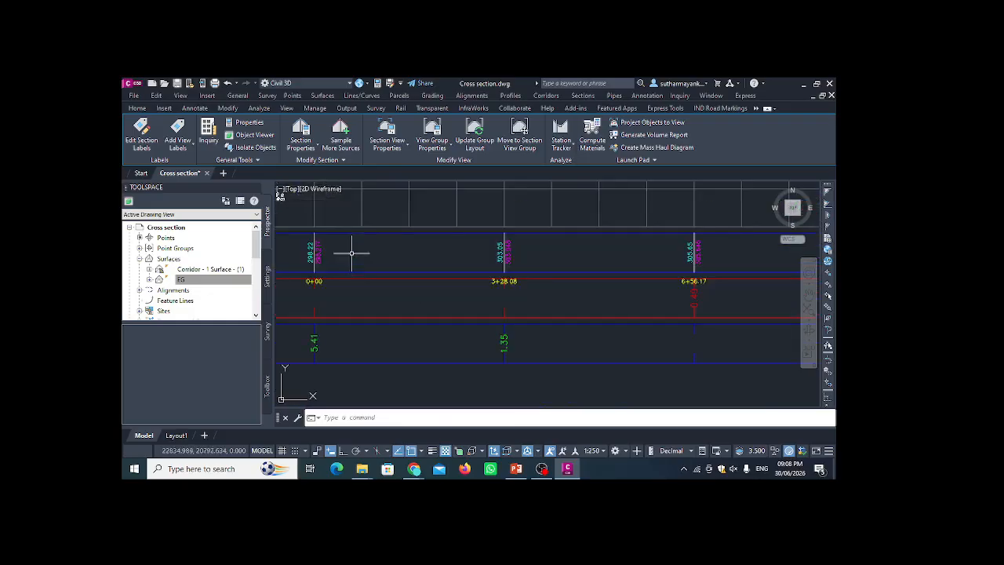
pyautogui.scroll(-6, 341, 258)
pyautogui.scroll(-5, 451, 276)
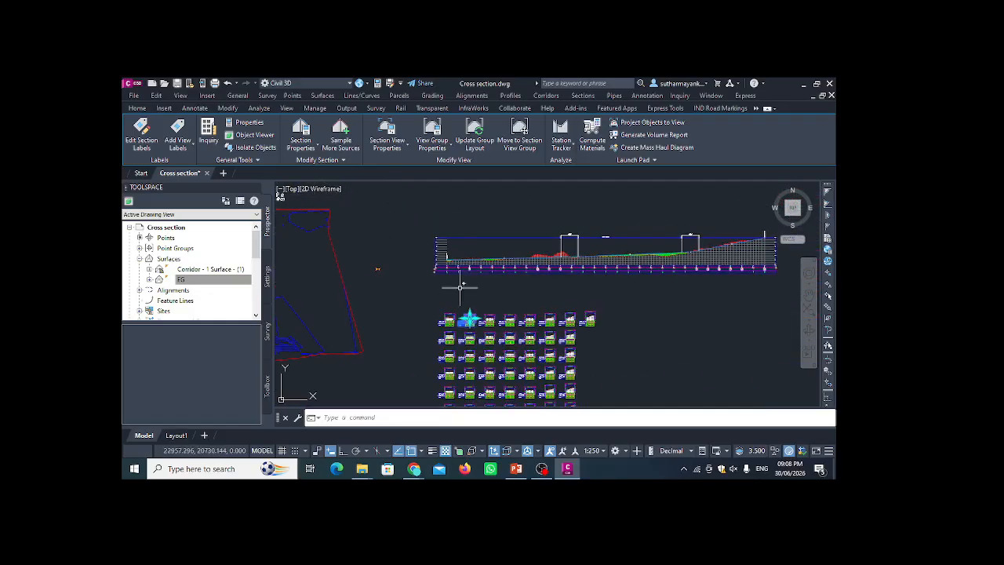
# Examine the 0+00.00 and 13+12.34 section views and the neighbouring views in the group for their ground lines and bands.
pyautogui.scroll(13, 455, 314)
pyautogui.scroll(-4, 427, 291)
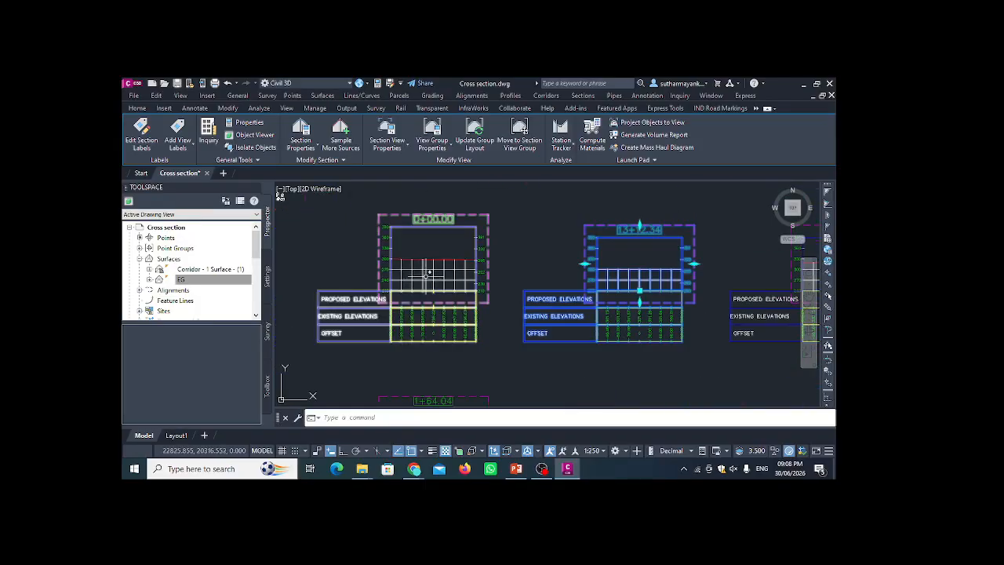
pyautogui.scroll(4, 424, 278)
pyautogui.moveTo(418, 261); pyautogui.dragTo(421, 298, button='middle')
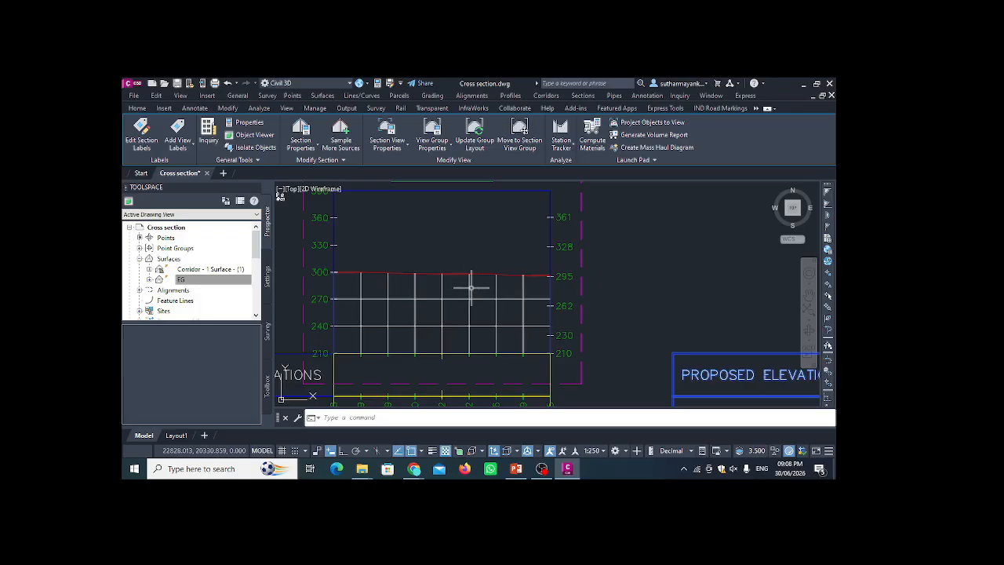
pyautogui.scroll(-8, 471, 287)
pyautogui.click(540, 296)
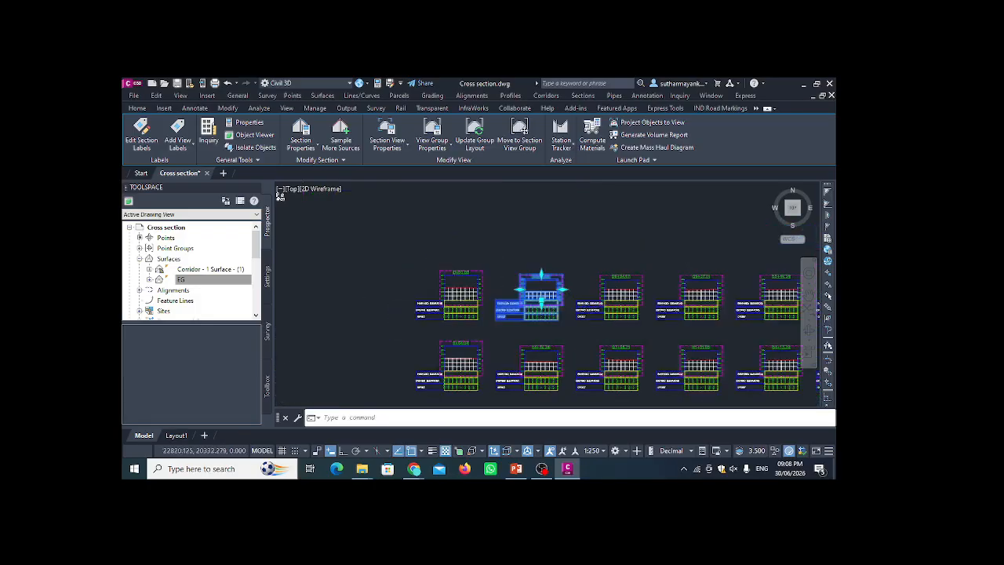
pyautogui.scroll(-3, 463, 279)
pyautogui.moveTo(443, 282)
pyautogui.mouseDown(button='middle')
pyautogui.moveTo(406, 373)
pyautogui.moveTo(434, 354)
pyautogui.moveTo(438, 295)
pyautogui.mouseUp(button='middle')
pyautogui.scroll(4, 477, 320)
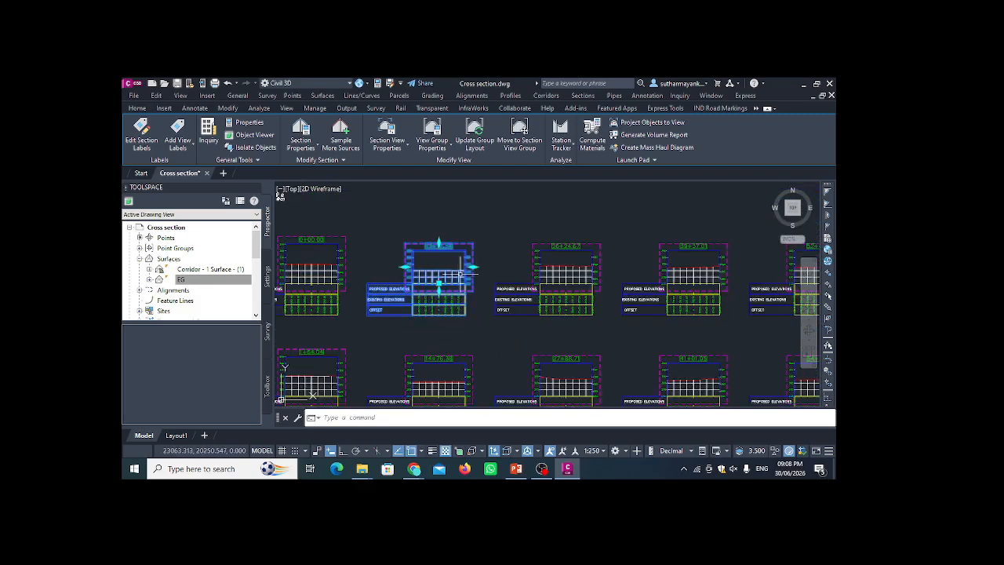
pyautogui.scroll(2, 455, 273)
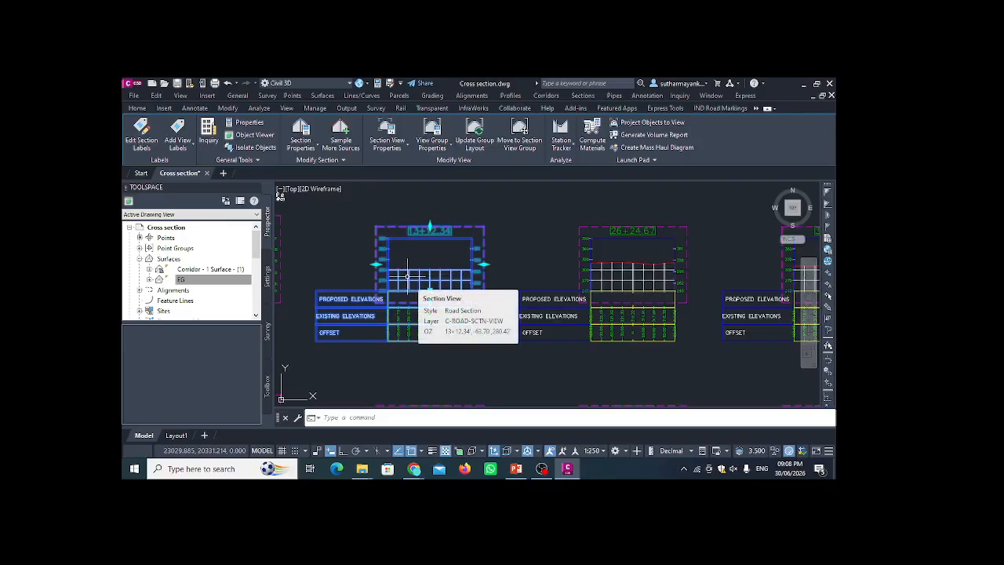
pyautogui.scroll(-3, 433, 275)
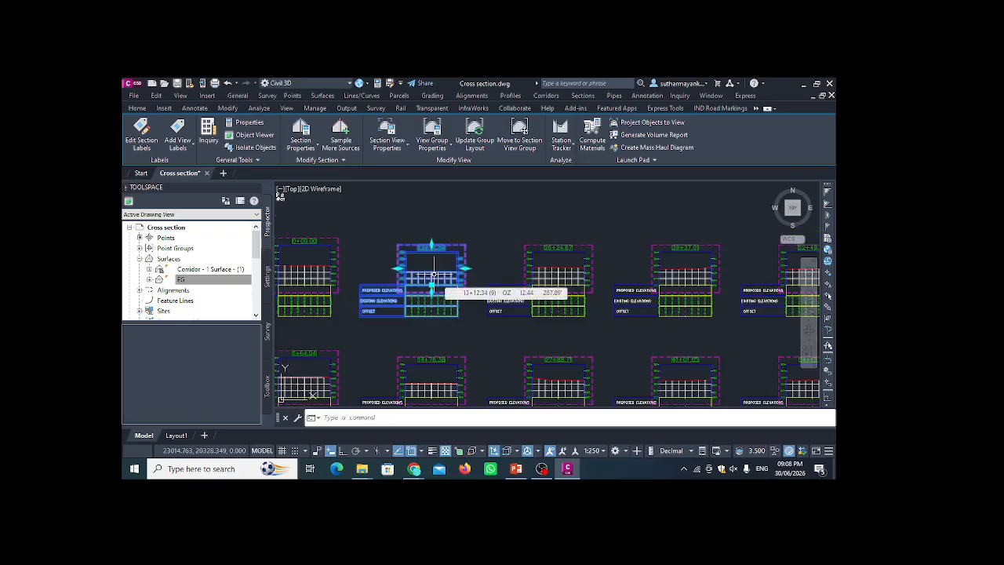
pyautogui.press('Escape')
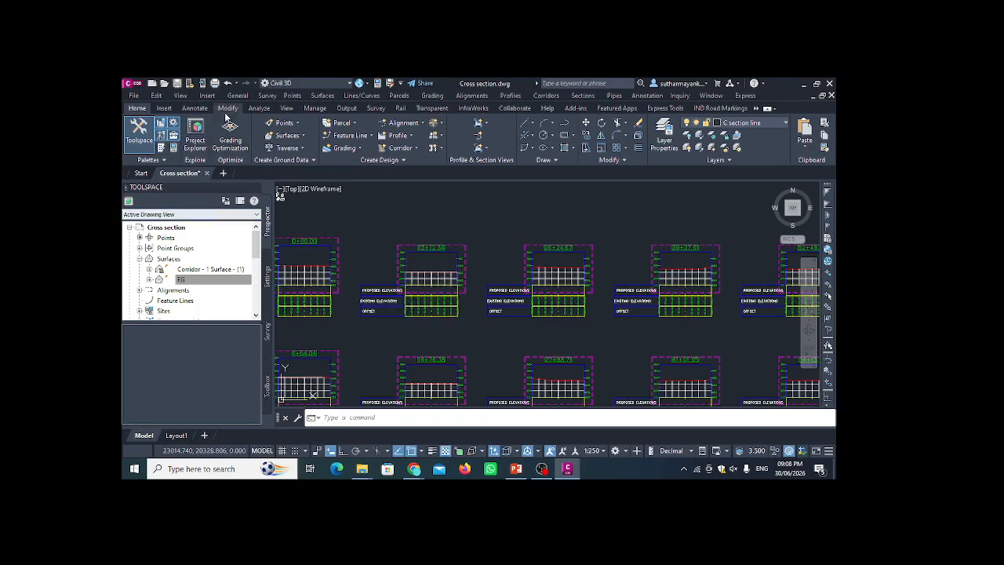
pyautogui.click(163, 108)
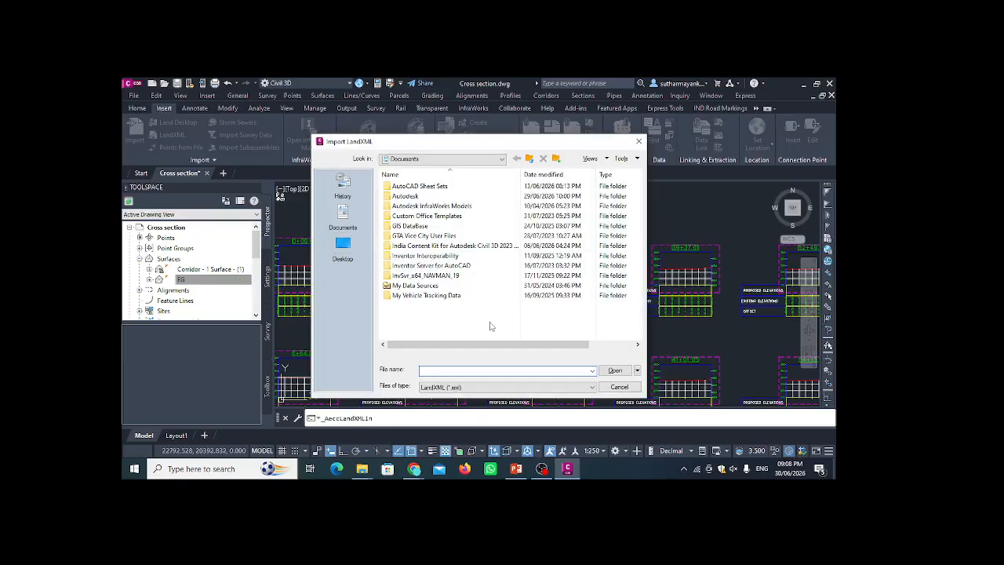
pyautogui.click(639, 141)
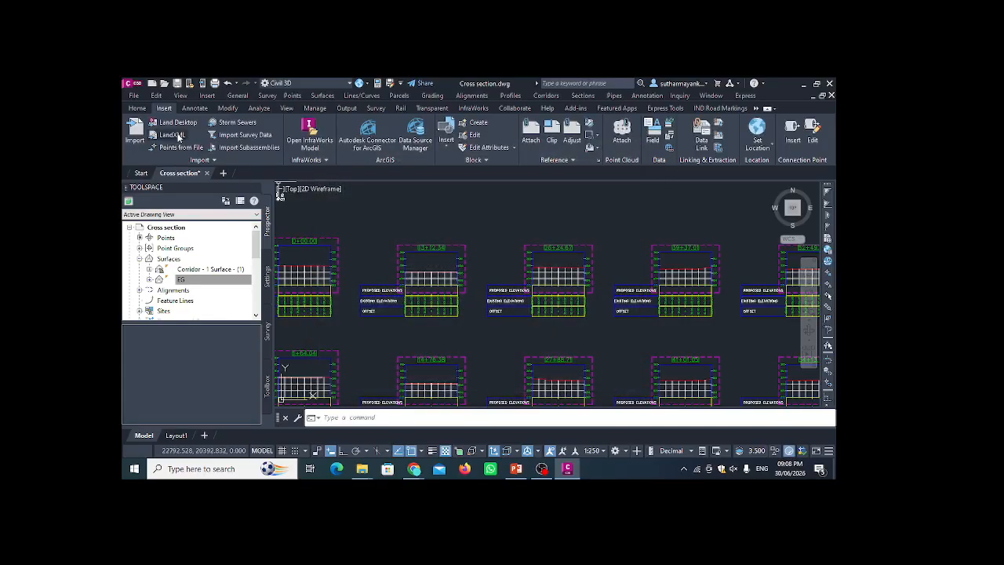
pyautogui.click(175, 132)
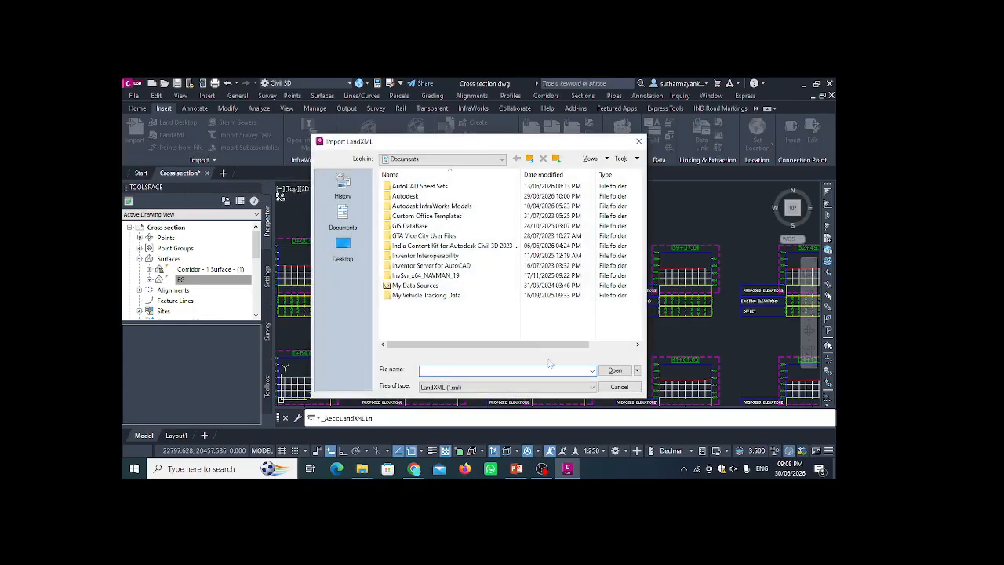
pyautogui.click(617, 387)
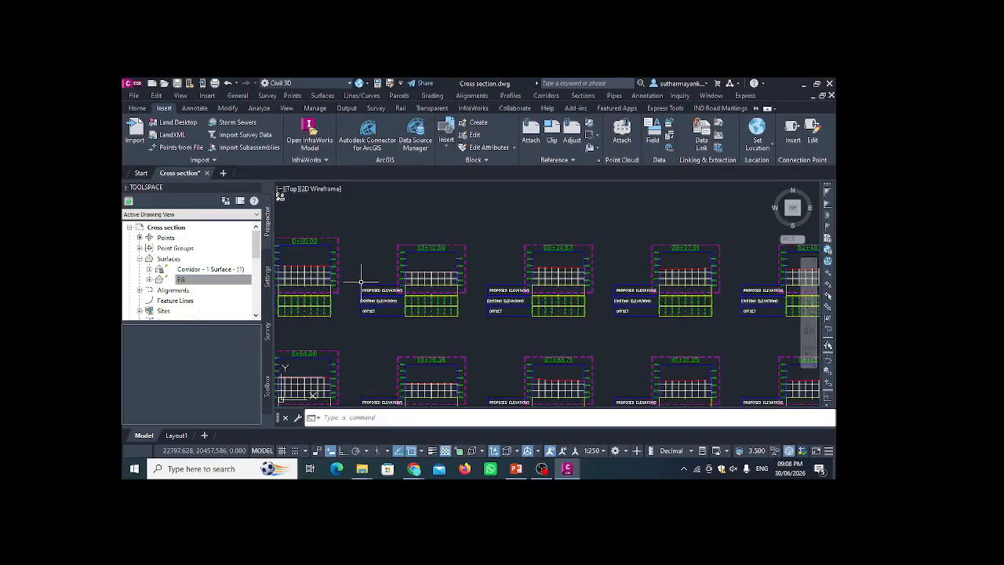
# Add the Corridor - 1 surface to the sampled sources of SL Collection - 1 from the 13+12.34 section view, and apply.
pyautogui.click(430, 276)
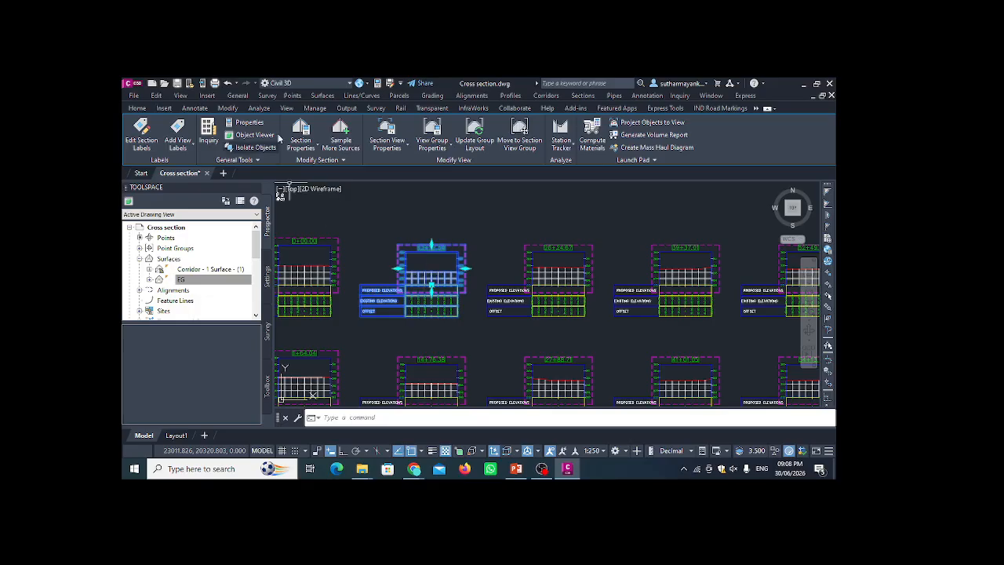
pyautogui.click(350, 143)
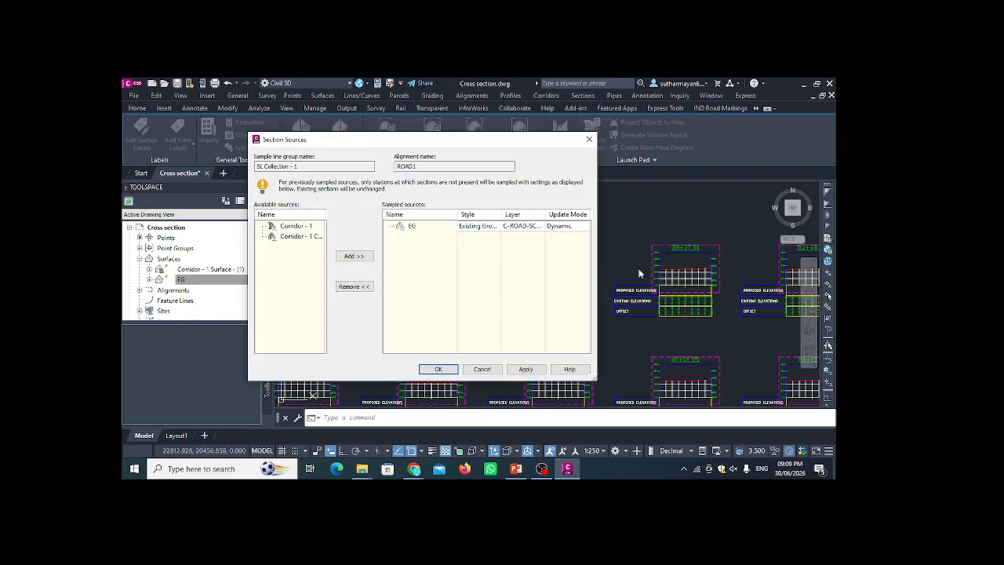
pyautogui.click(305, 227)
pyautogui.click(300, 237)
pyautogui.click(354, 257)
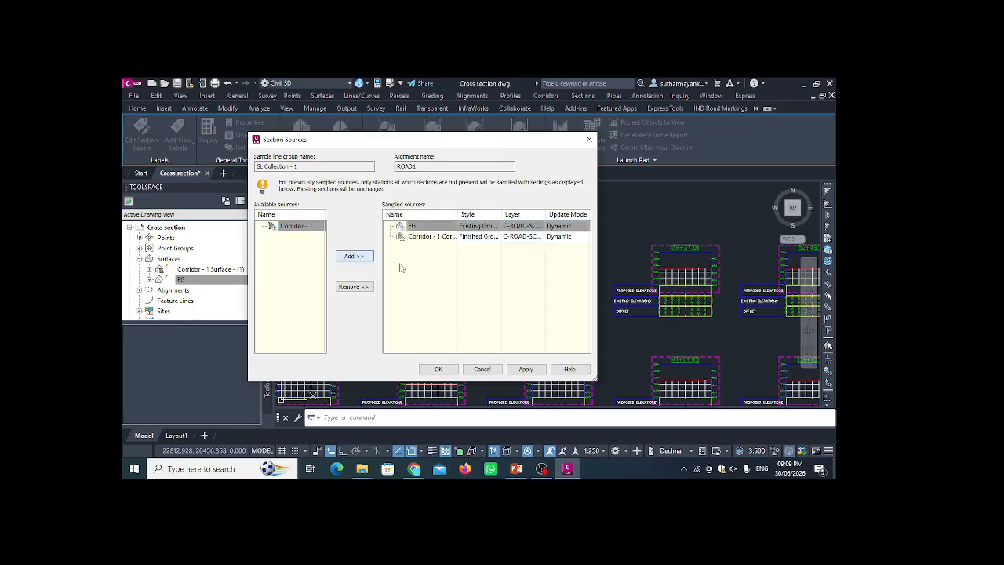
pyautogui.click(530, 373)
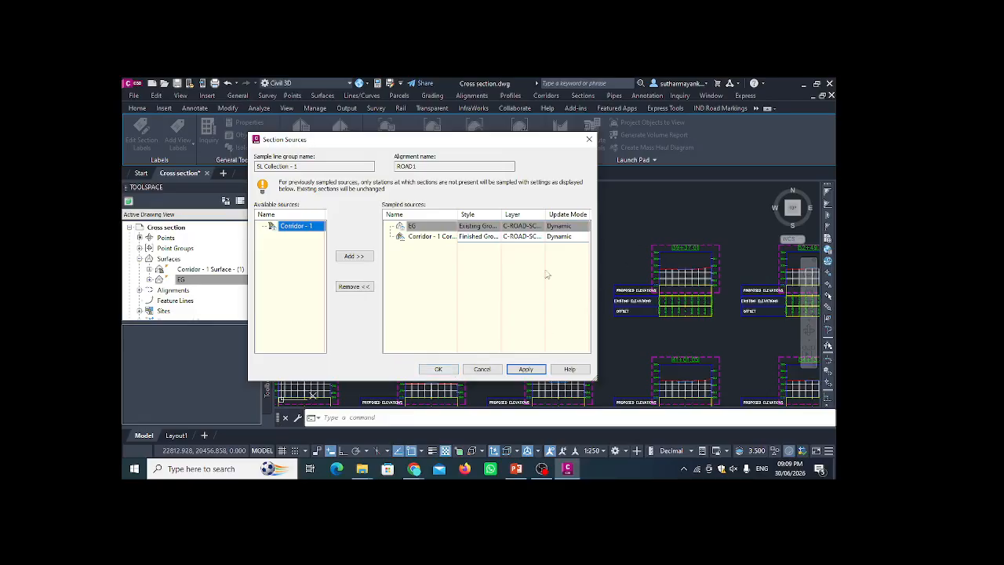
pyautogui.click(438, 369)
pyautogui.click(444, 272)
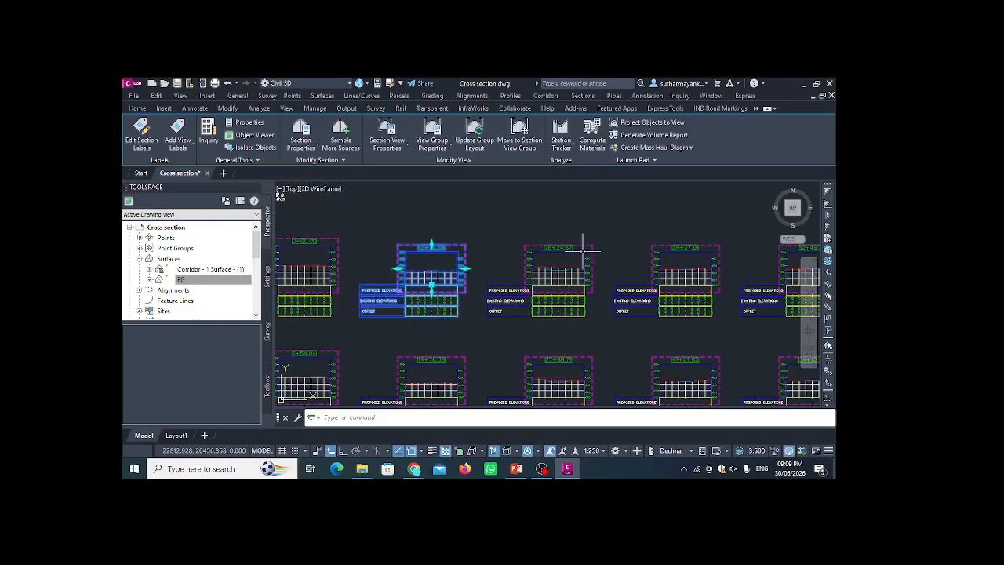
# Examine the corridor surface line against the red existing ground line in the 39+37.01, 52+49.34 and neighbouring section views.
pyautogui.scroll(2, 567, 267)
pyautogui.scroll(10, 568, 267)
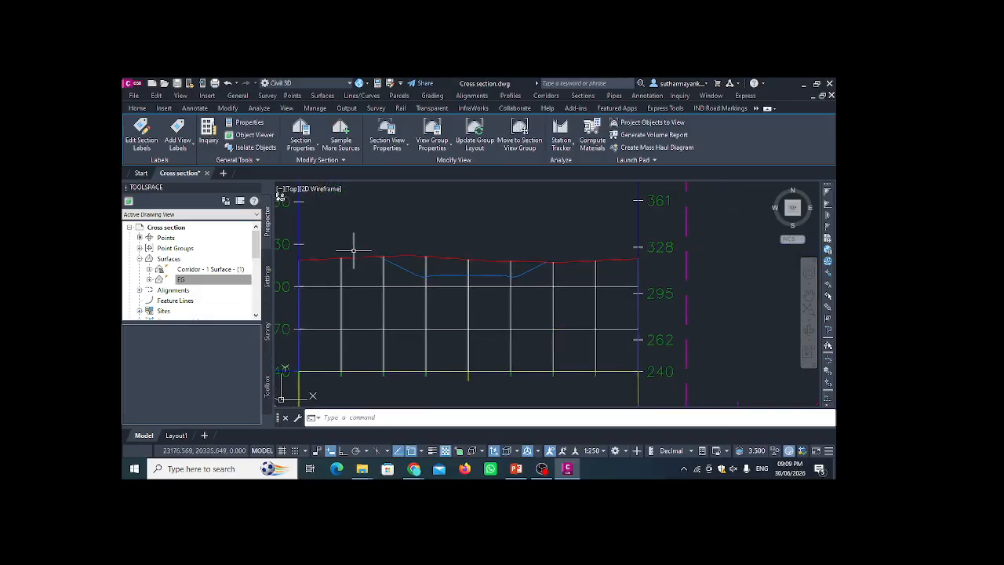
pyautogui.scroll(-5, 455, 255)
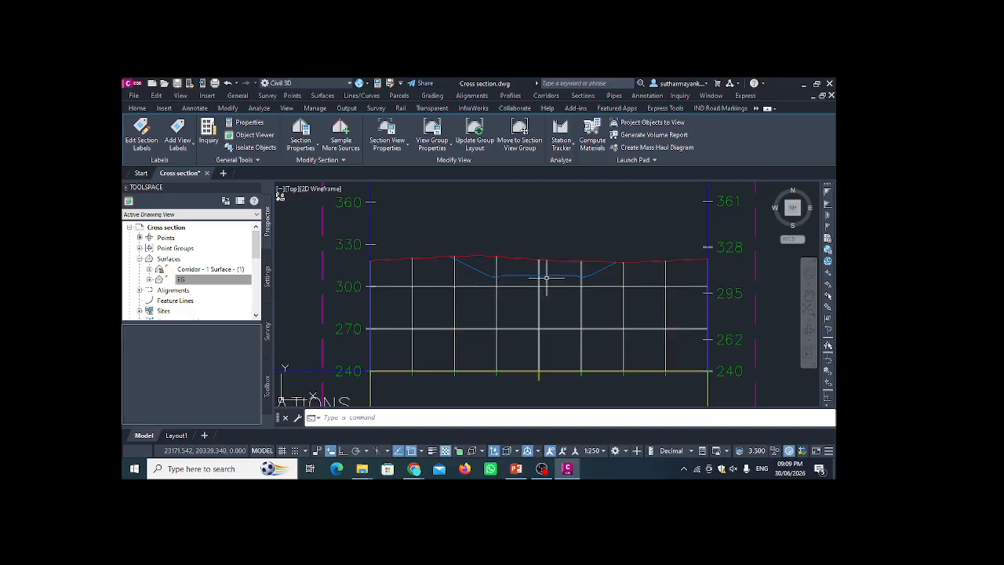
pyautogui.scroll(-5, 421, 295)
pyautogui.scroll(-3, 471, 291)
pyautogui.scroll(8, 520, 287)
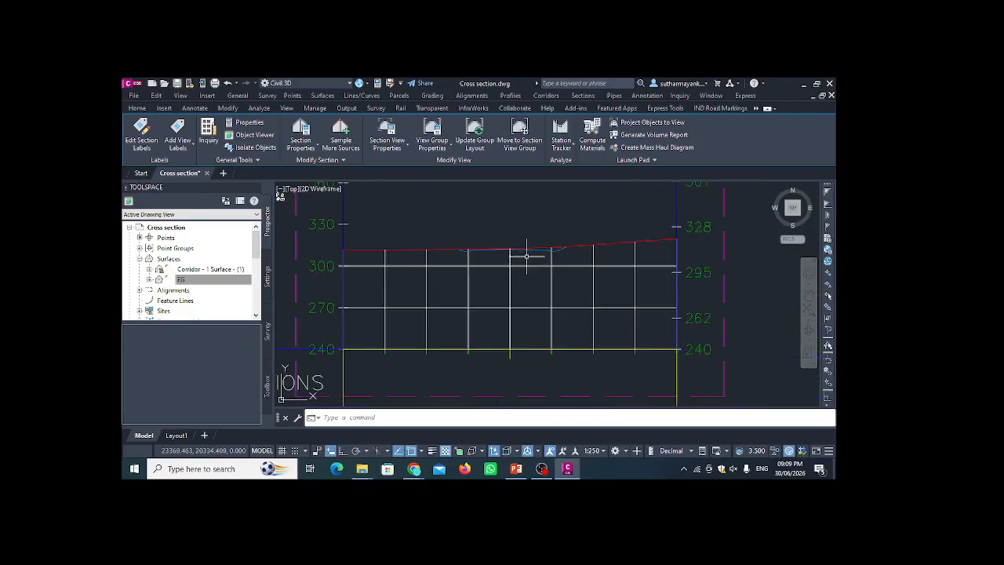
pyautogui.scroll(2, 493, 244)
pyautogui.scroll(-5, 494, 251)
pyautogui.scroll(8, 476, 258)
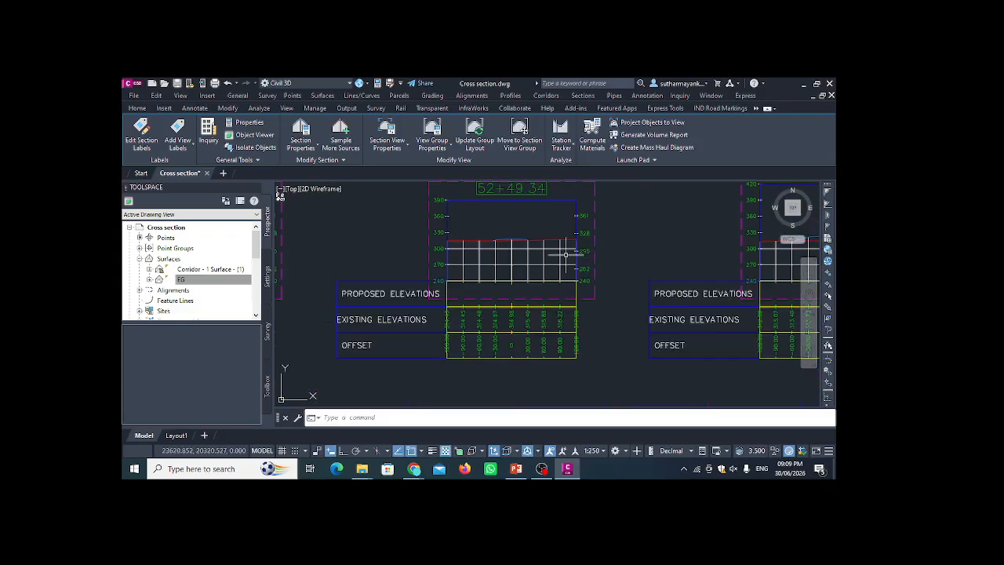
pyautogui.scroll(-5, 502, 250)
pyautogui.scroll(8, 381, 263)
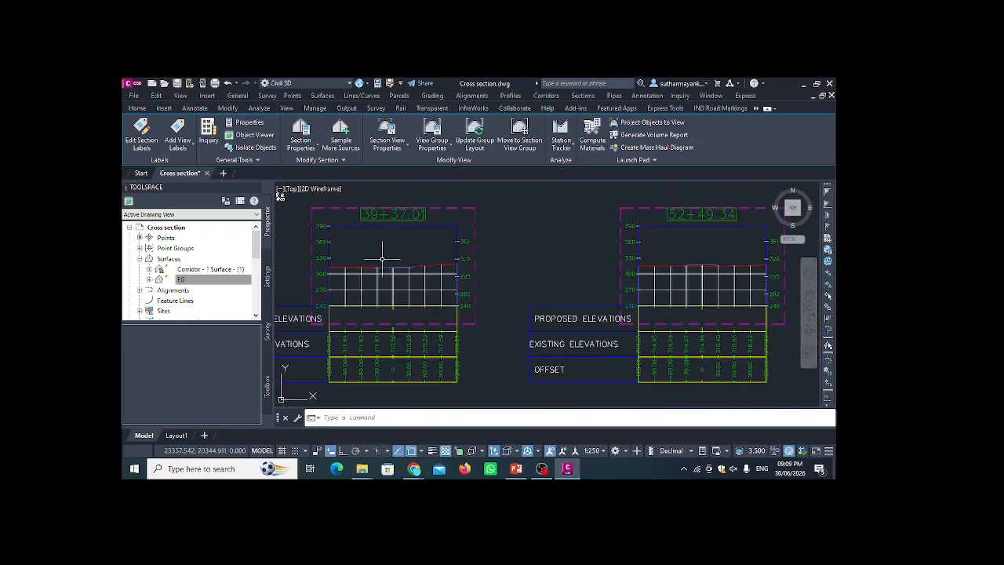
pyautogui.scroll(2, 466, 273)
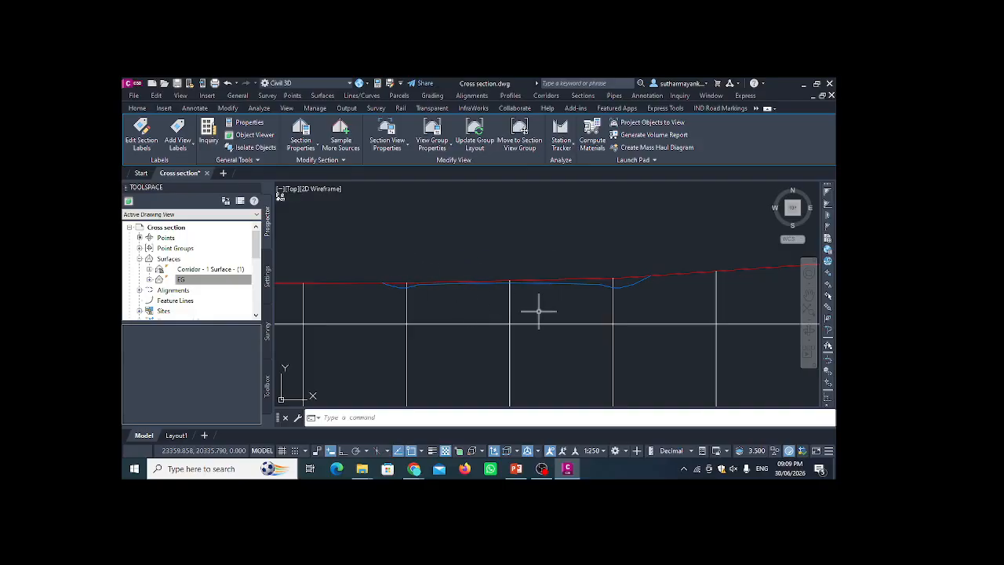
pyautogui.scroll(-8, 512, 284)
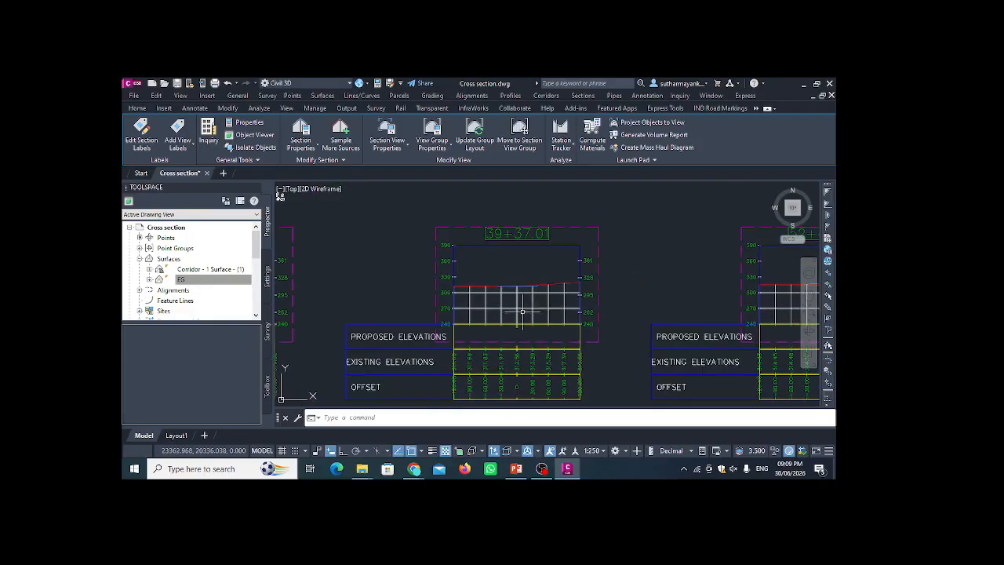
# Add Corridor - 1 itself to the sampled sources of SL Collection - 1 from the 39+37.01 section view, and apply.
pyautogui.click(518, 308)
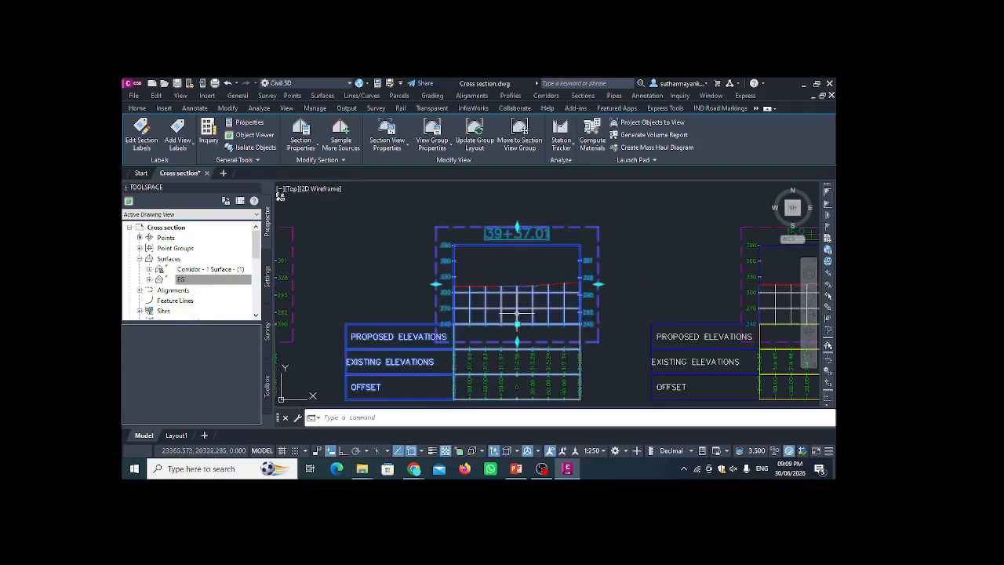
pyautogui.click(340, 135)
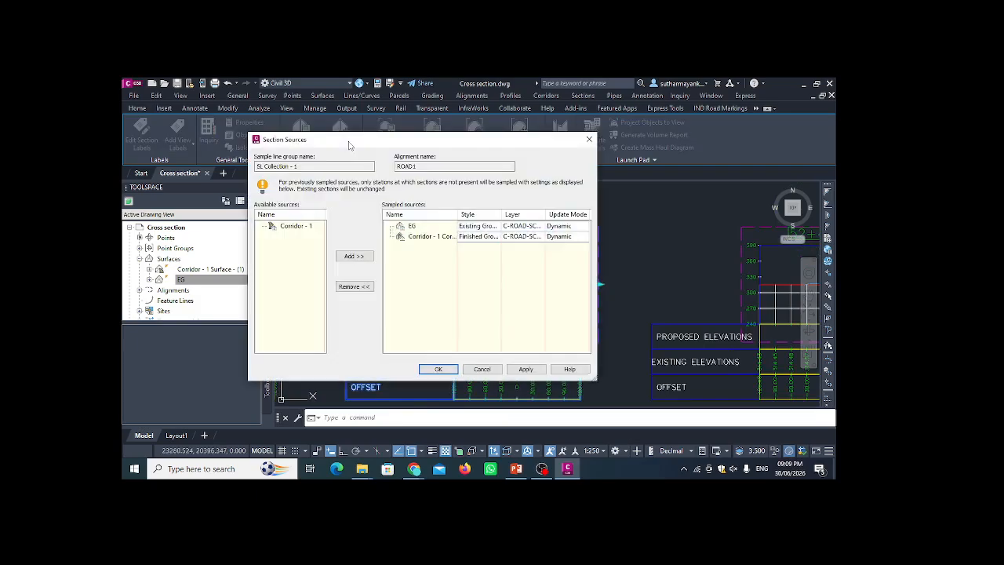
pyautogui.click(303, 228)
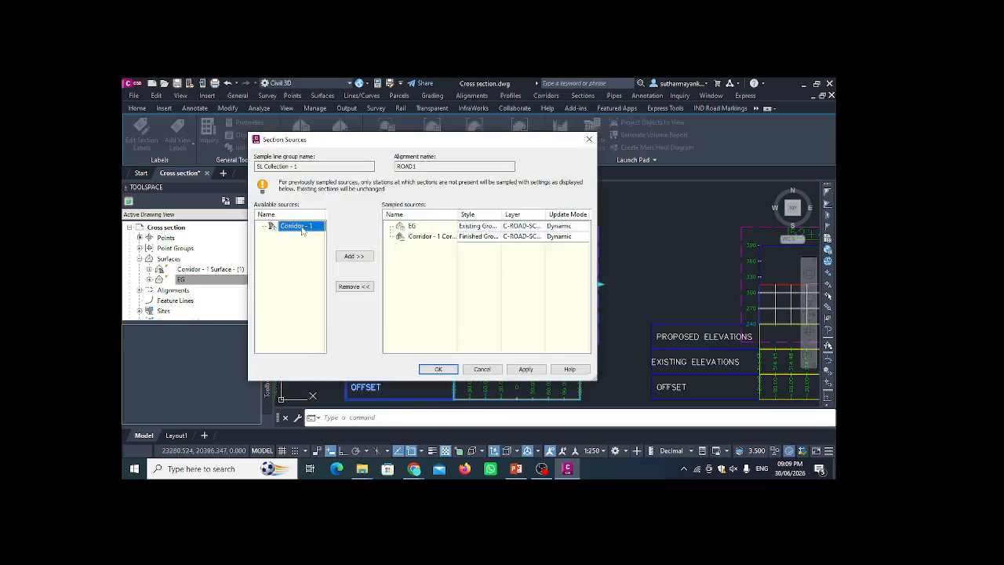
pyautogui.click(353, 257)
pyautogui.click(524, 368)
pyautogui.click(442, 371)
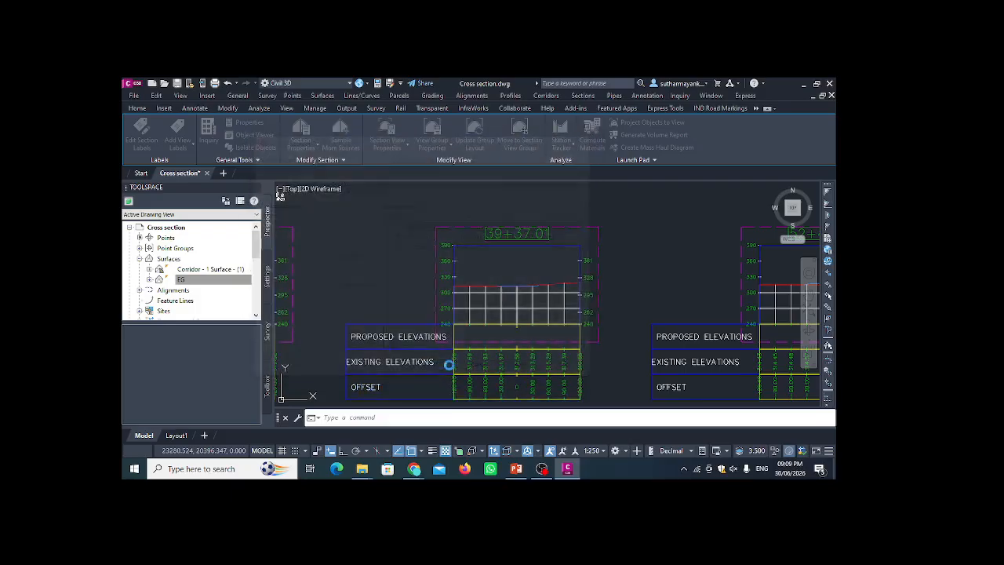
# Examine the corridor's road layers and side slopes in the 39+37.01 section view and its fit to the ground line.
pyautogui.scroll(4, 525, 289)
pyautogui.scroll(3, 554, 273)
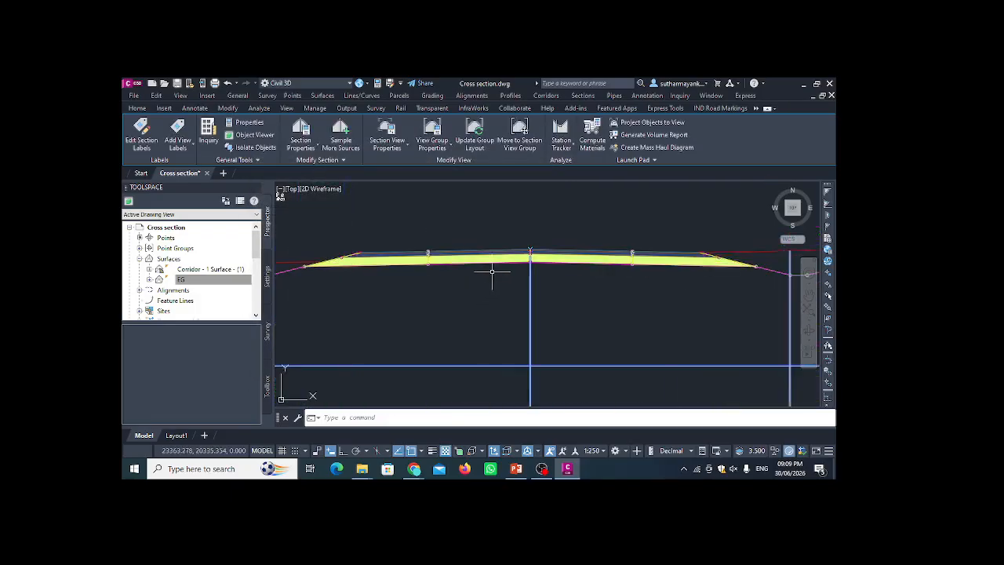
pyautogui.scroll(-5, 460, 269)
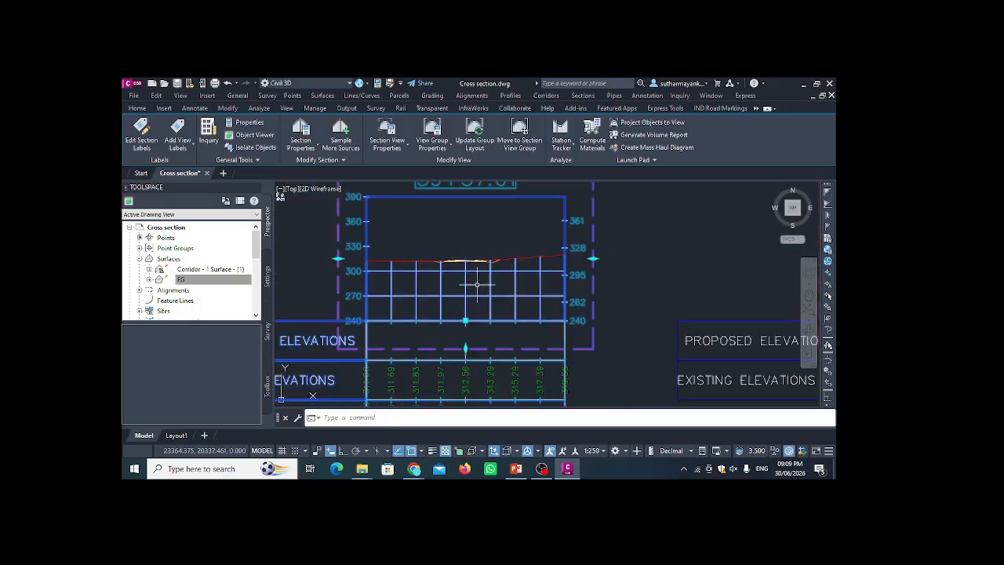
pyautogui.scroll(-2, 463, 257)
pyautogui.scroll(2, 423, 329)
pyautogui.scroll(-2, 469, 339)
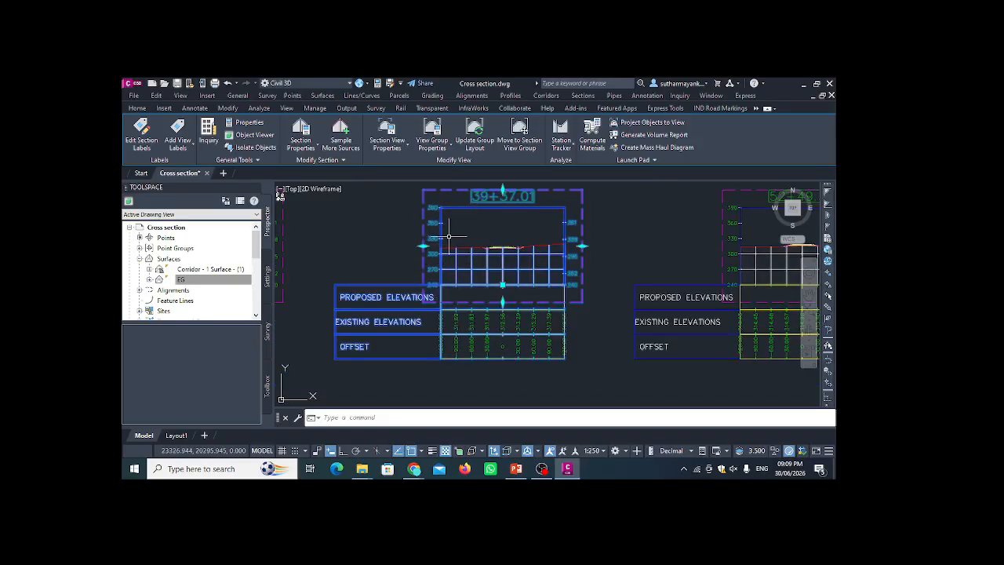
pyautogui.click(540, 469)
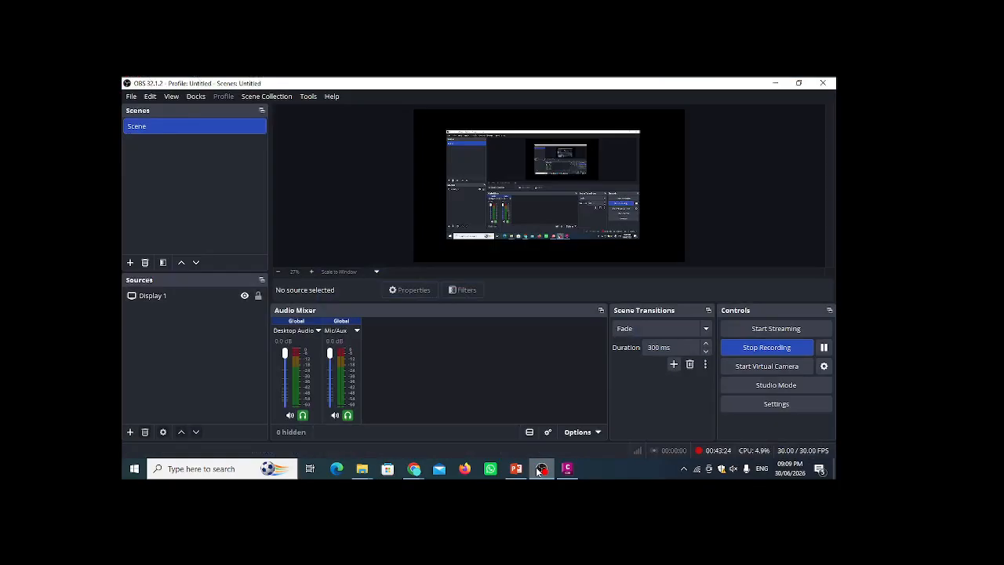
pyautogui.click(540, 469)
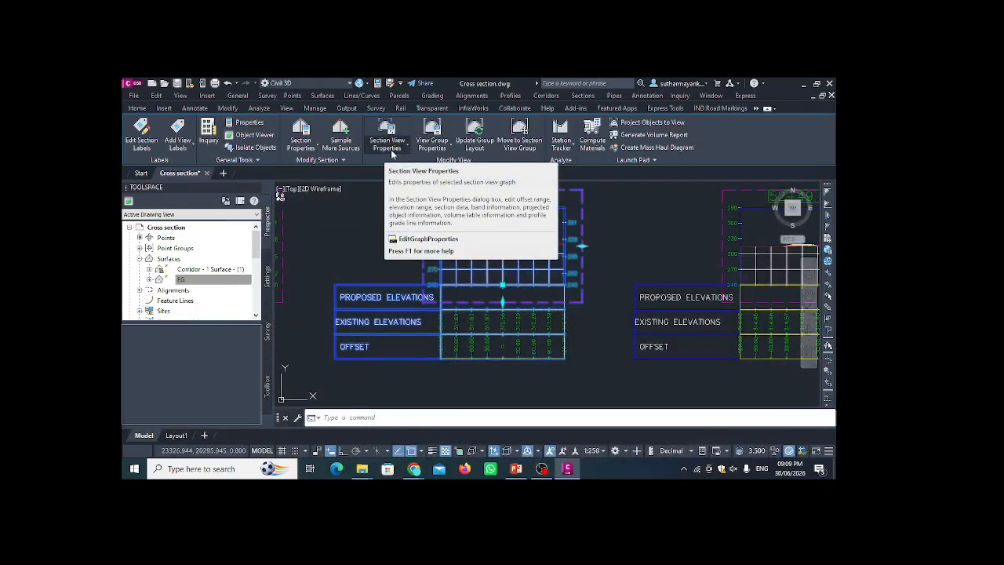
# Review the section view list and the section draw, label and style options in Section View Group - 1's properties.
pyautogui.click(439, 148)
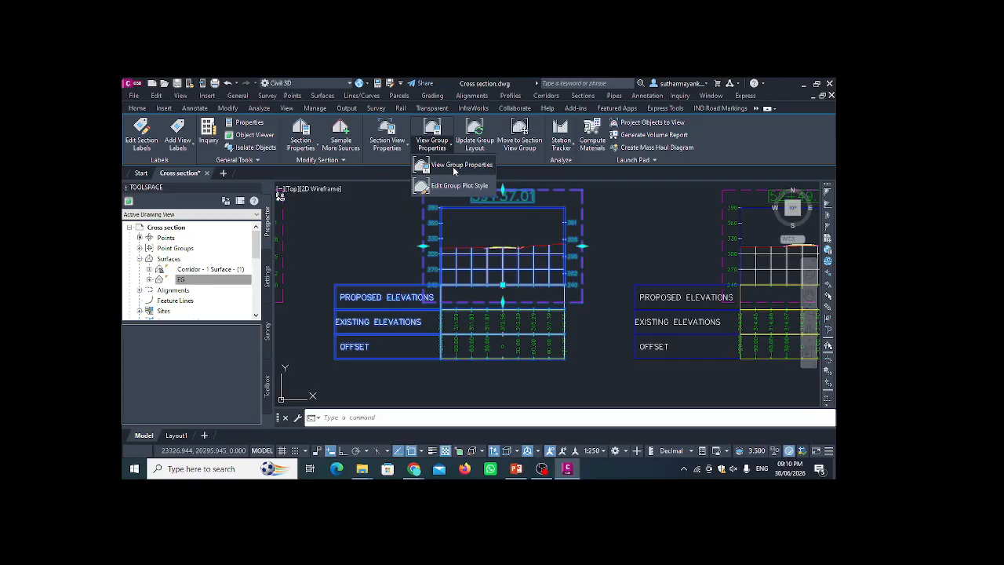
pyautogui.click(459, 166)
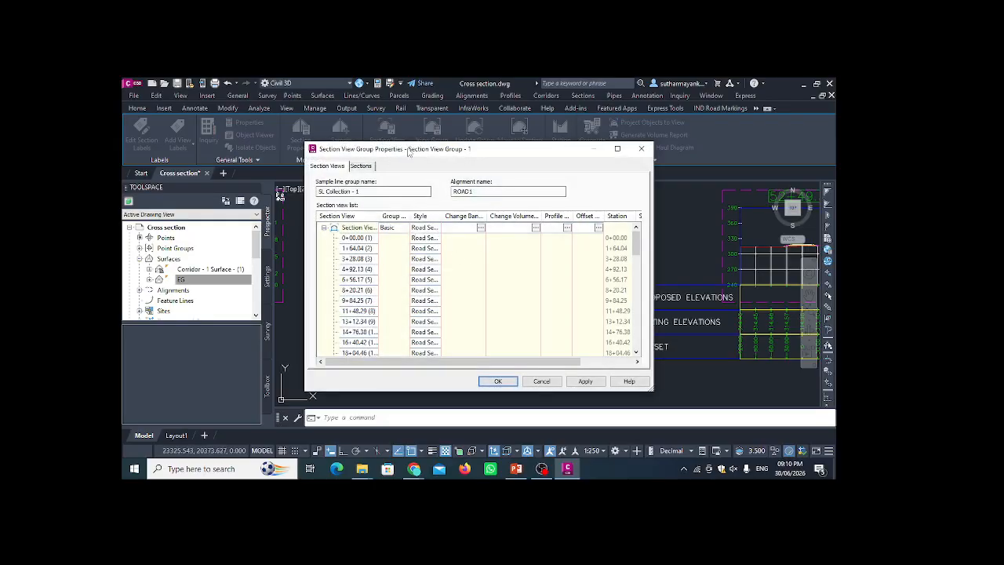
pyautogui.moveTo(408, 152); pyautogui.dragTo(408, 136)
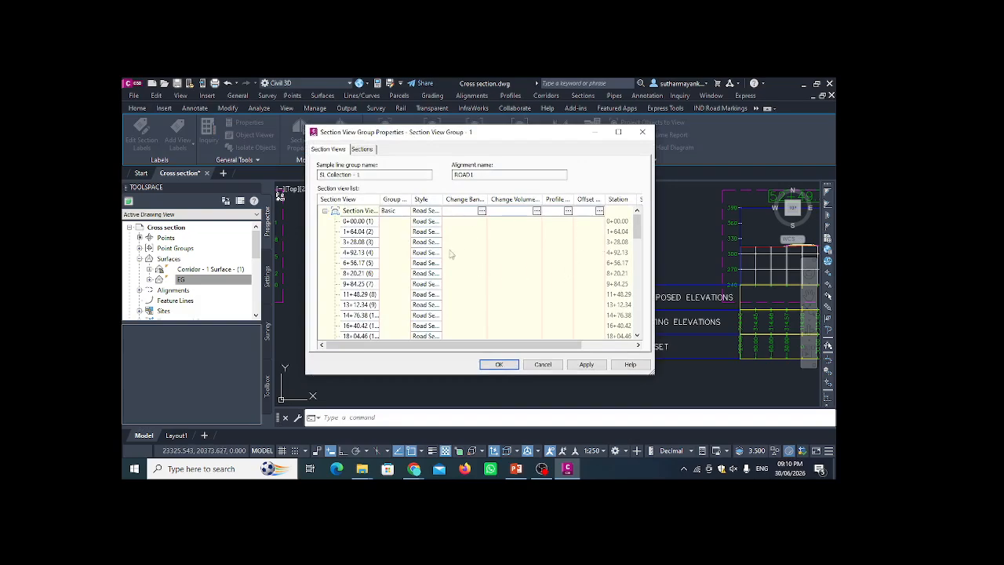
pyautogui.click(363, 149)
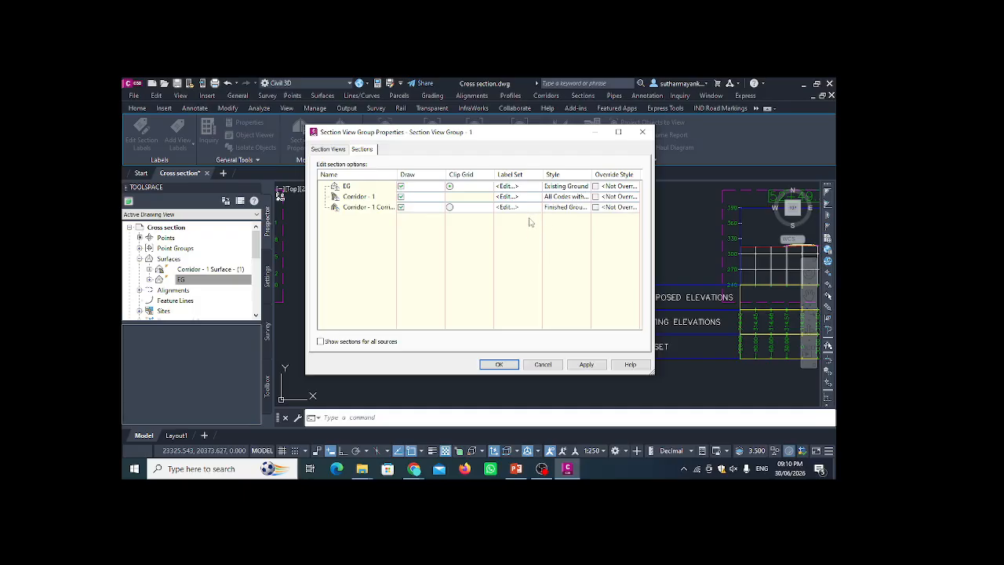
pyautogui.click(328, 149)
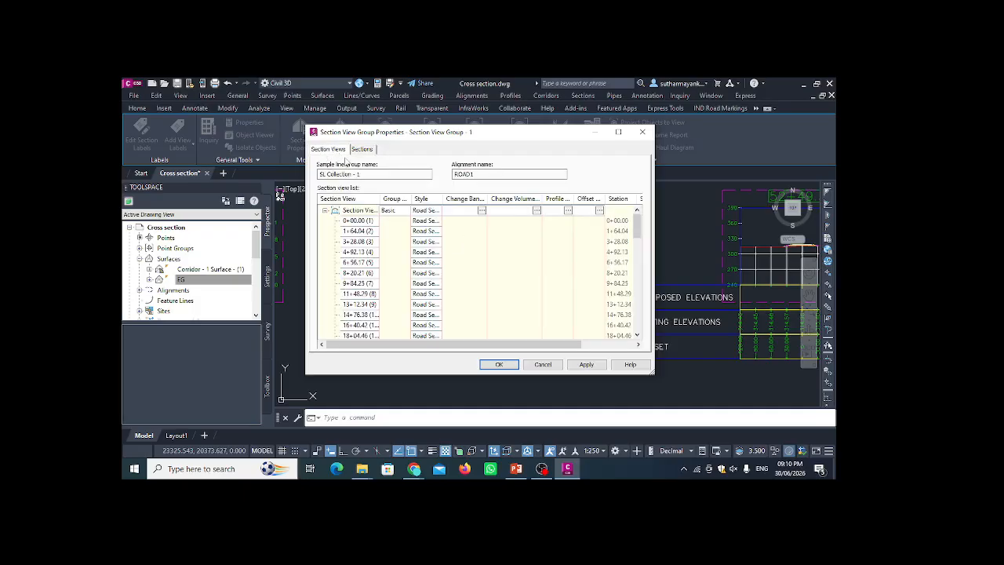
pyautogui.scroll(-5, 363, 232)
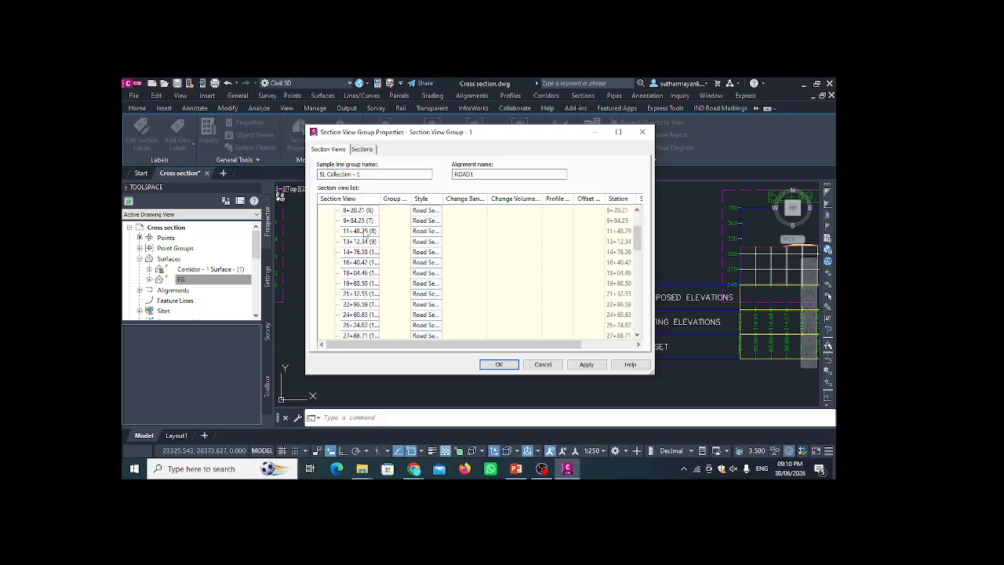
pyautogui.scroll(6, 365, 235)
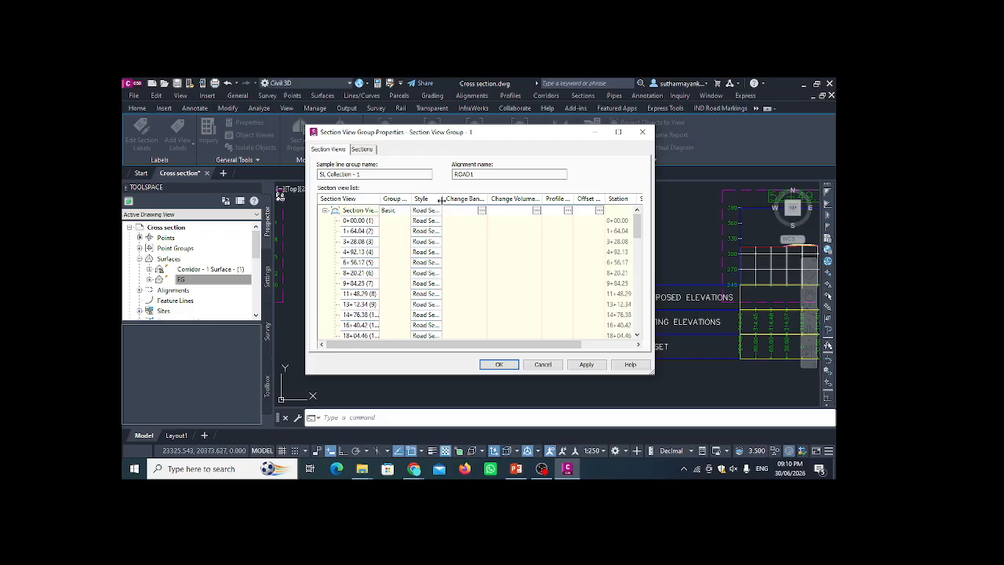
pyautogui.moveTo(441, 201); pyautogui.dragTo(569, 199)
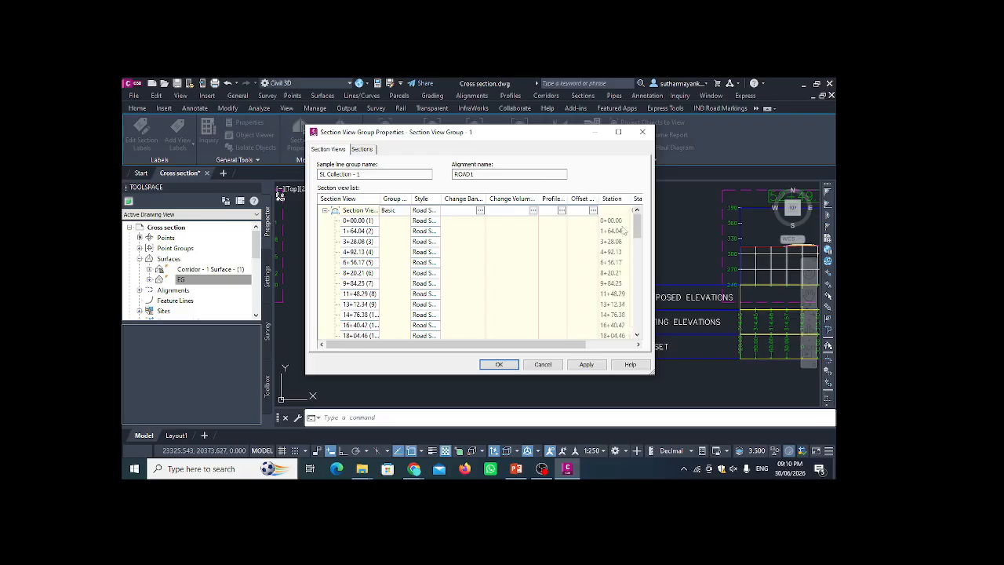
pyautogui.moveTo(557, 342)
pyautogui.mouseDown()
pyautogui.moveTo(605, 345)
pyautogui.moveTo(566, 345)
pyautogui.mouseUp()
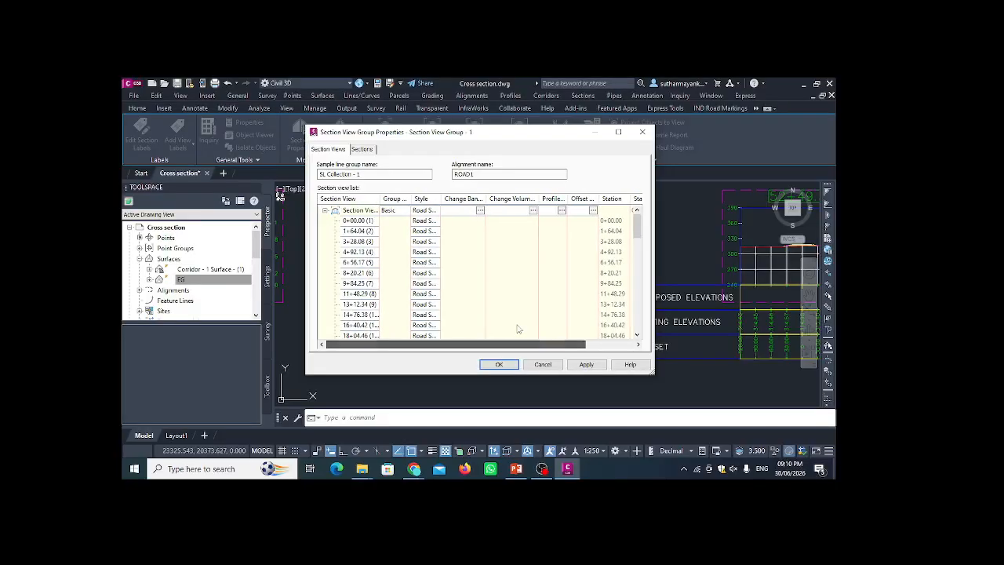
# In the group's Offsets band style, set the major increment label's Distance from Centerline text color to cyan and apply.
pyautogui.click(481, 212)
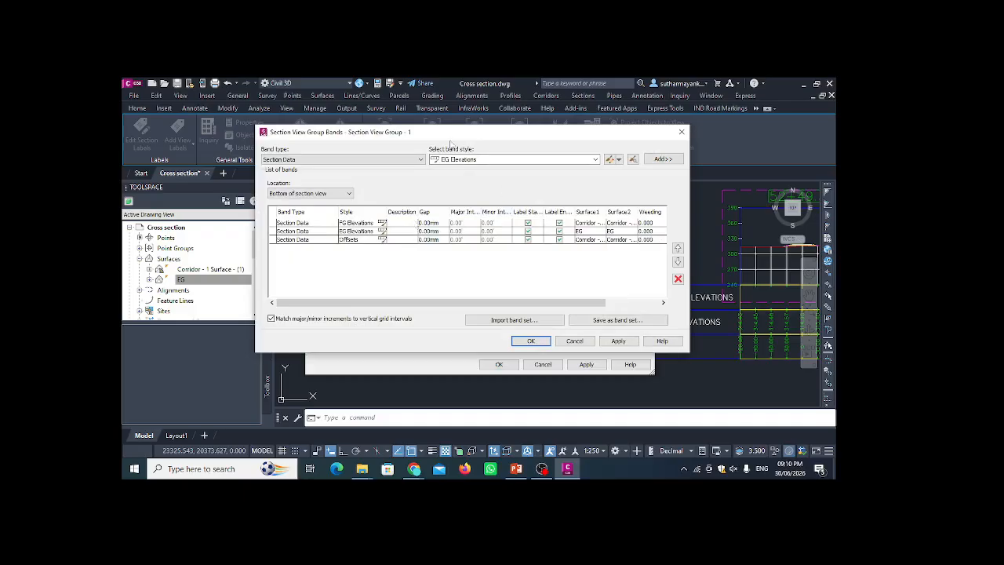
pyautogui.moveTo(451, 138); pyautogui.dragTo(465, 139)
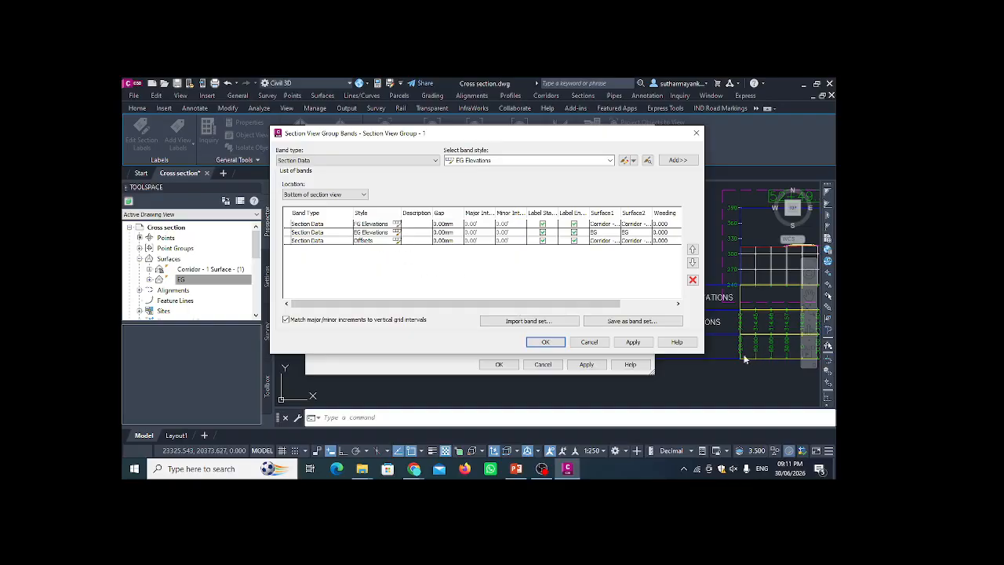
pyautogui.click(398, 242)
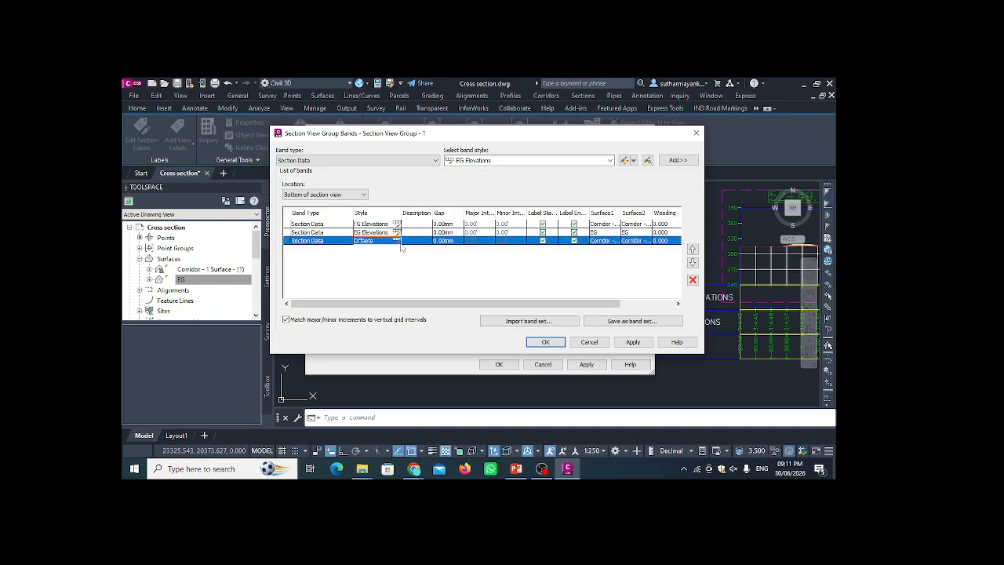
pyautogui.click(397, 240)
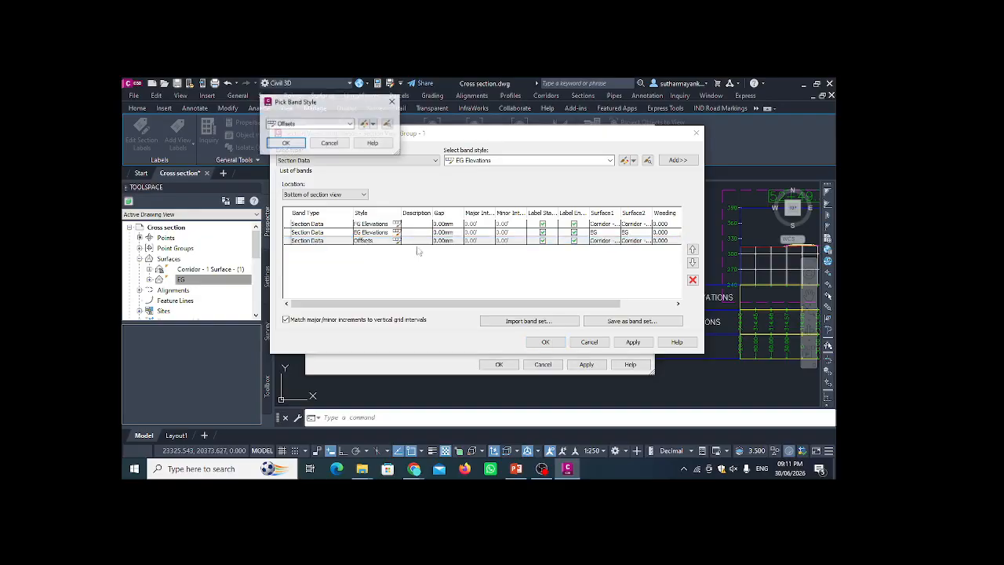
pyautogui.click(365, 124)
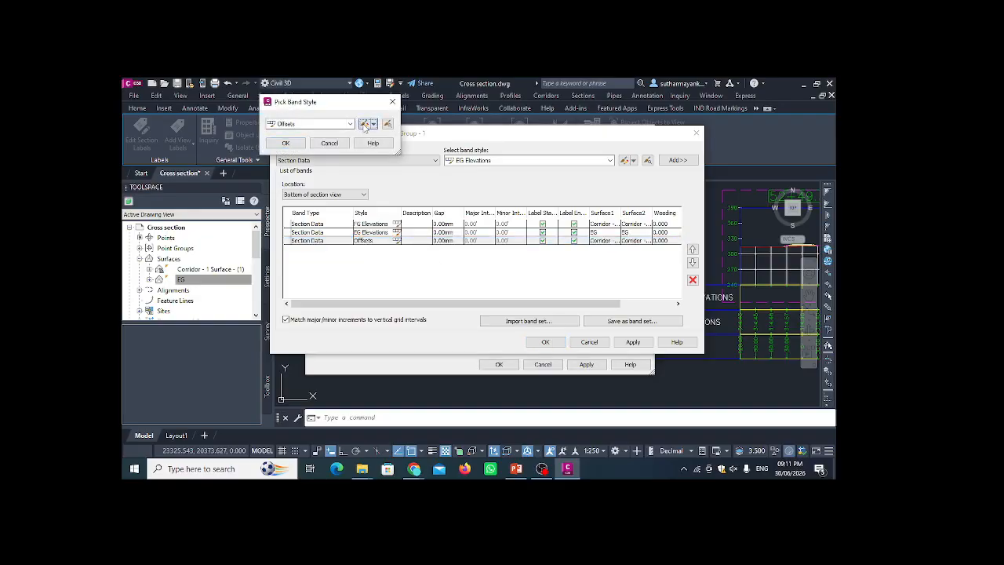
pyautogui.click(228, 105)
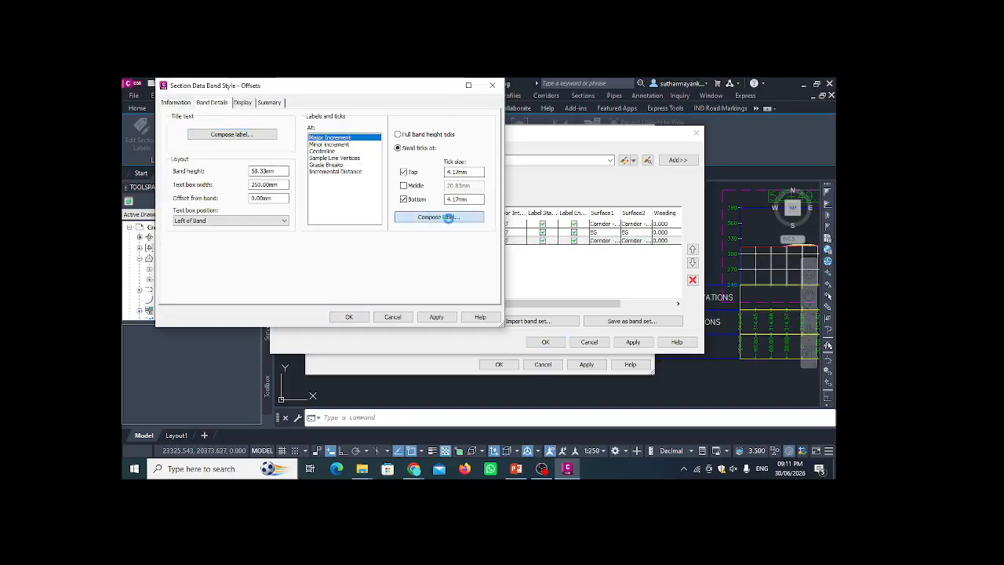
pyautogui.click(446, 217)
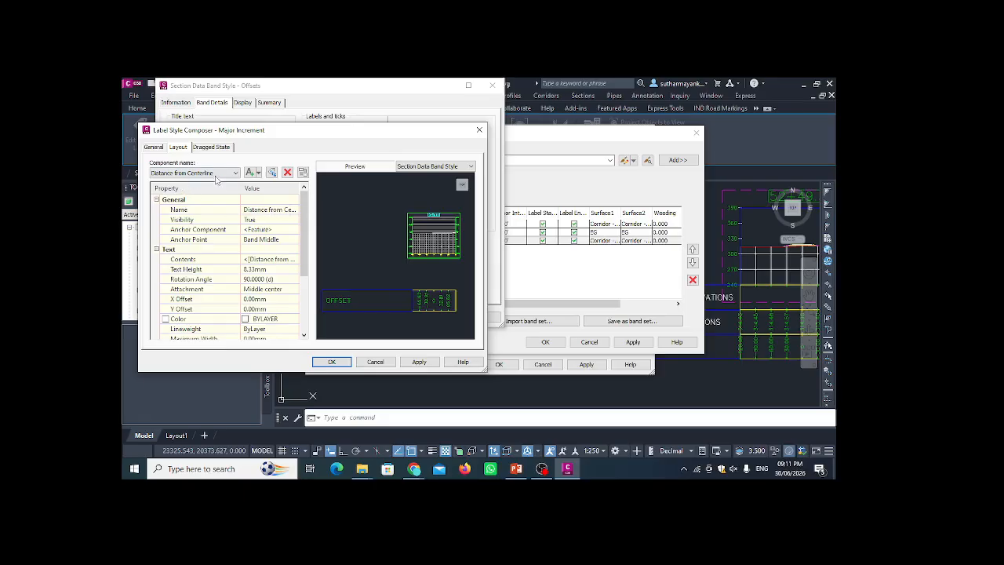
pyautogui.click(254, 319)
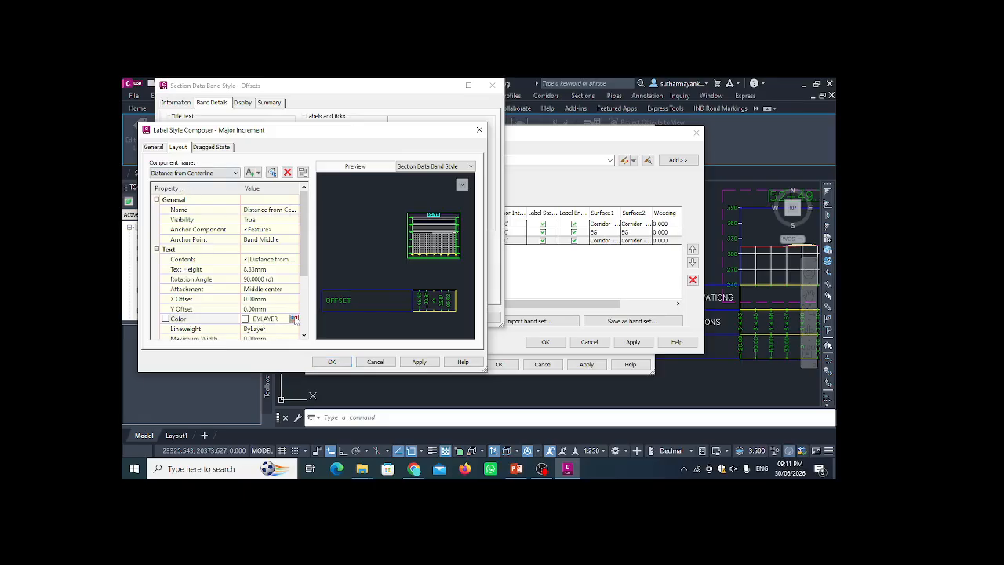
pyautogui.click(295, 318)
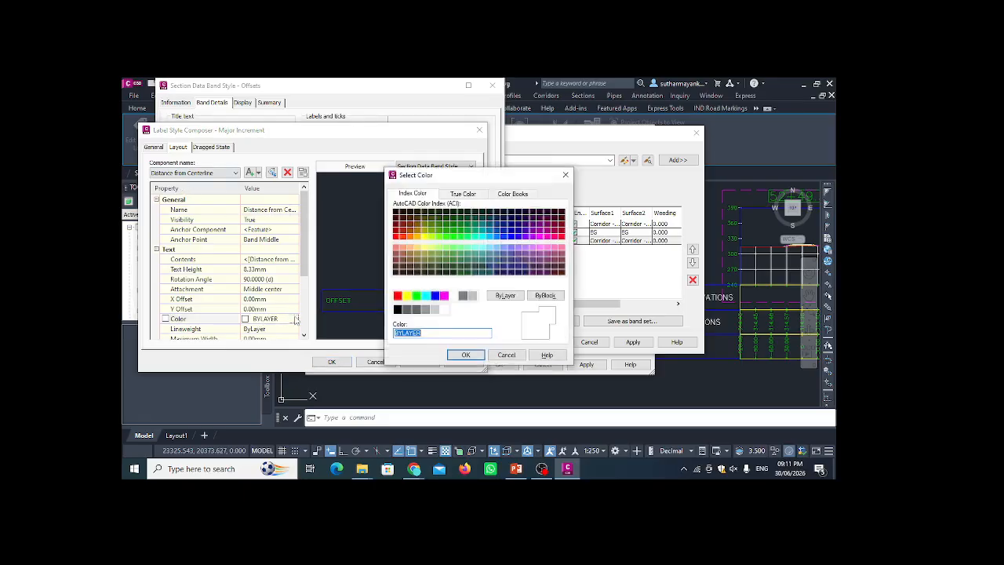
pyautogui.click(425, 297)
pyautogui.click(466, 355)
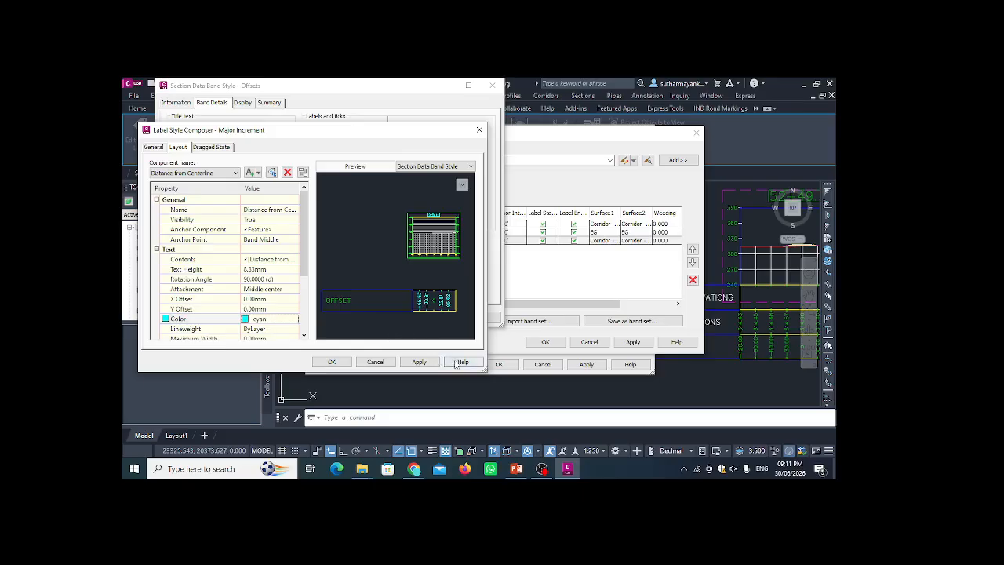
pyautogui.click(418, 362)
pyautogui.click(333, 362)
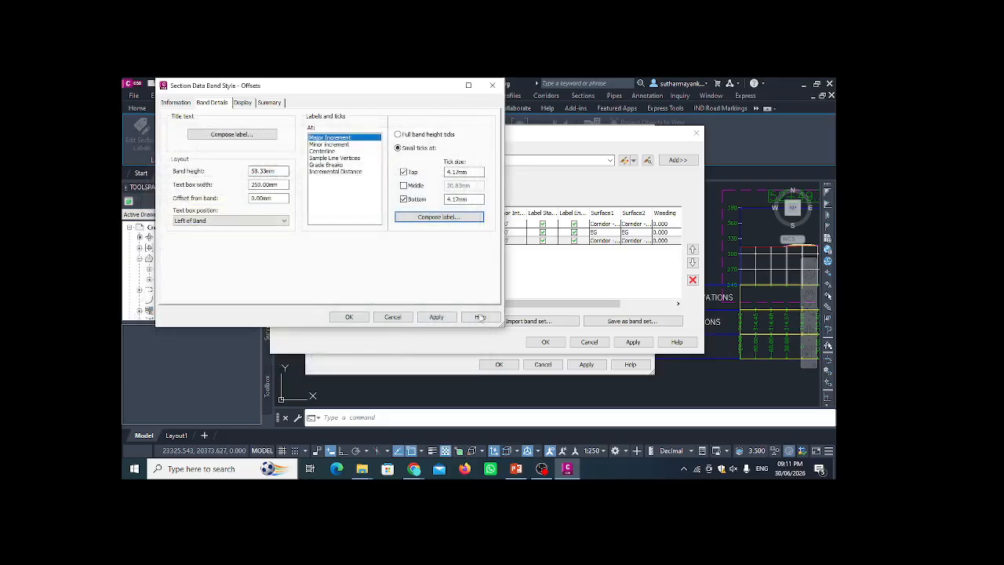
# Save the Offsets band style and apply the band settings to all views of Section View Group - 1.
pyautogui.click(349, 317)
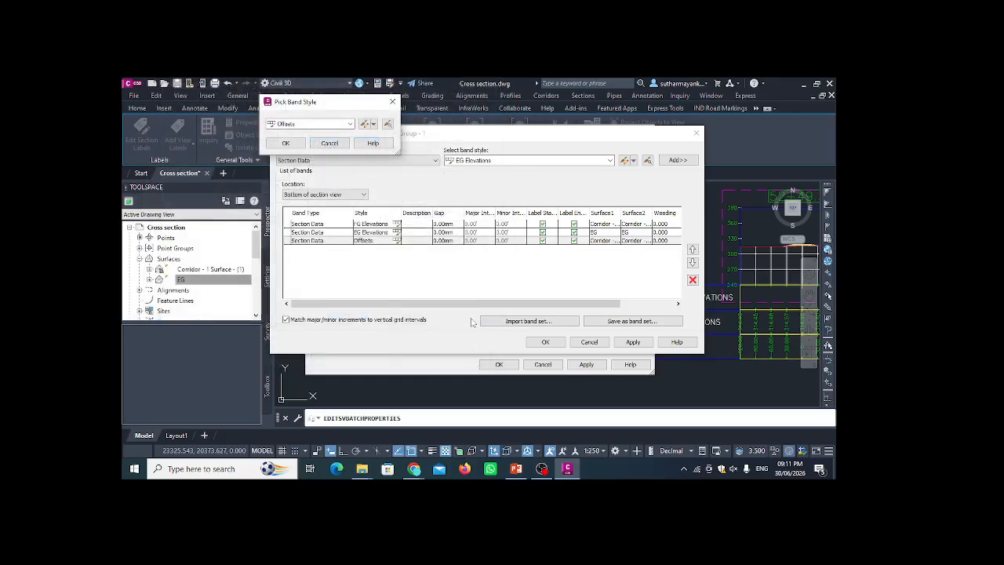
pyautogui.click(285, 143)
pyautogui.click(632, 342)
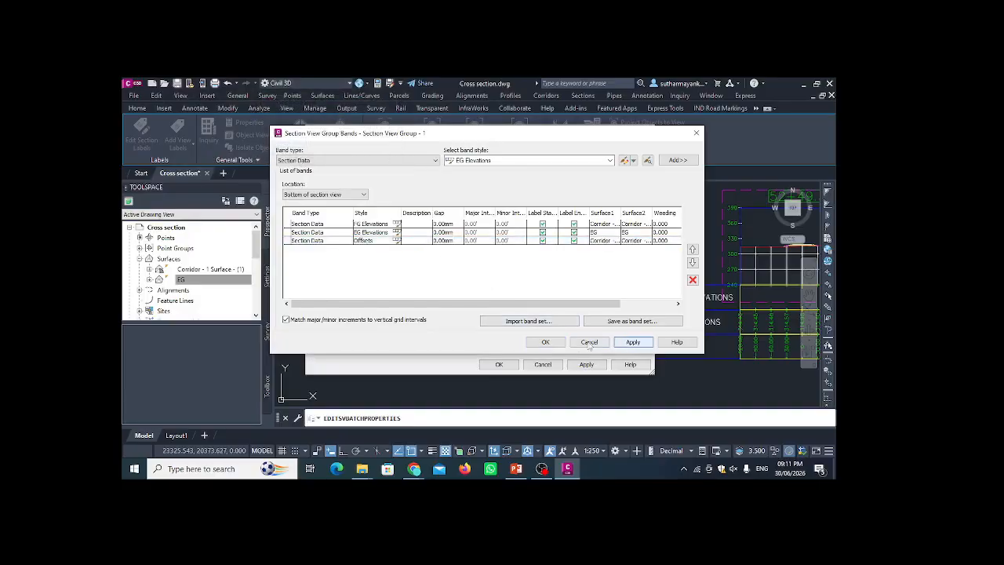
pyautogui.click(545, 342)
pyautogui.click(581, 365)
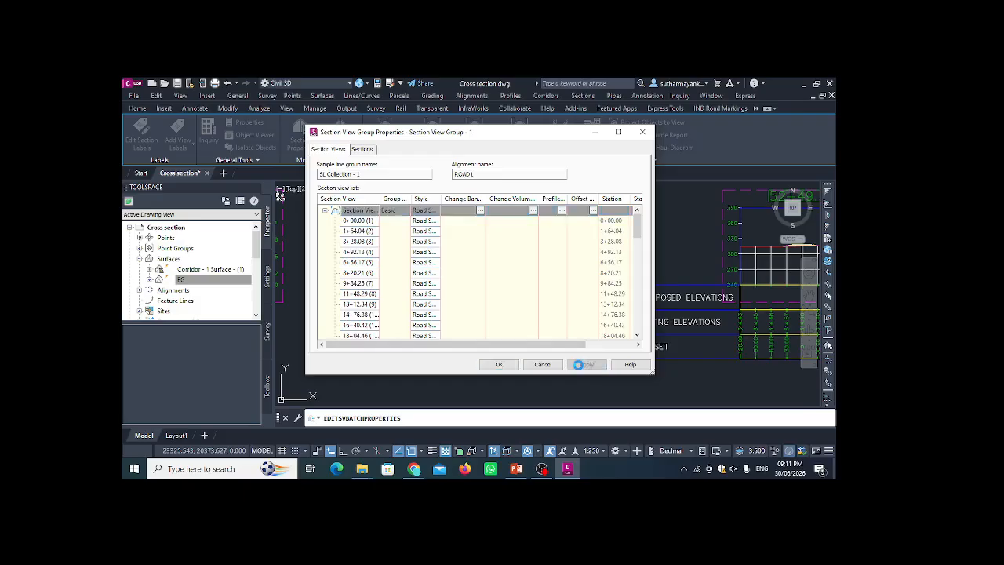
pyautogui.click(508, 364)
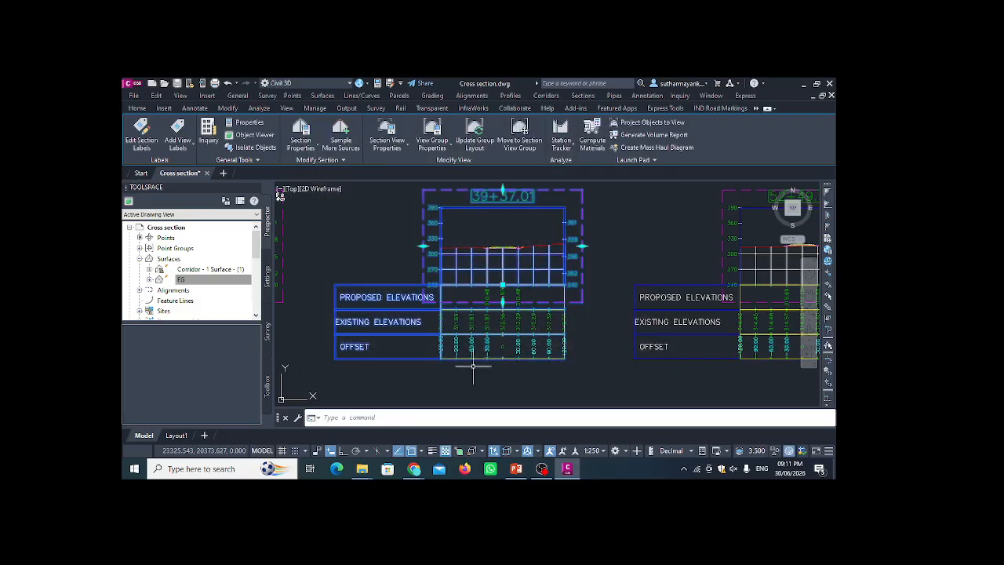
# Examine the proposed elevation, existing elevation and offset bands under the 39+37.01 section view, and select that view.
pyautogui.press('Escape')
pyautogui.scroll(5, 473, 366)
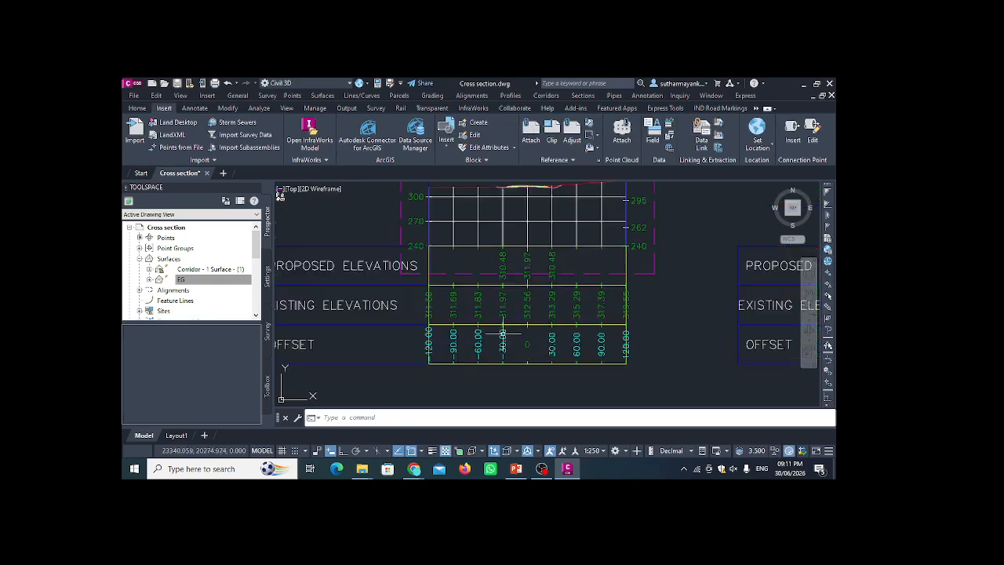
pyautogui.scroll(-5, 496, 343)
pyautogui.scroll(2, 481, 344)
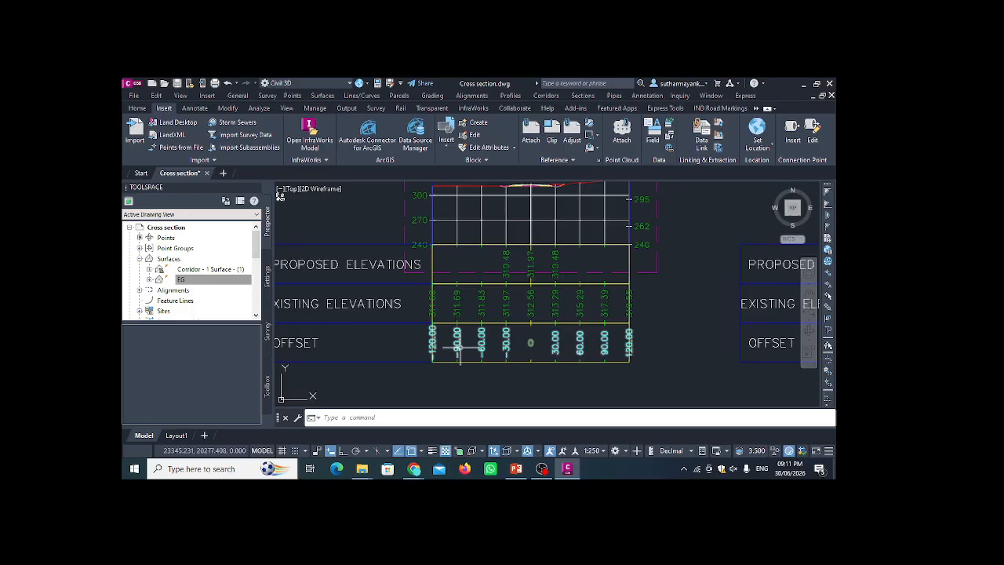
pyautogui.moveTo(460, 346); pyautogui.dragTo(513, 359, button='middle')
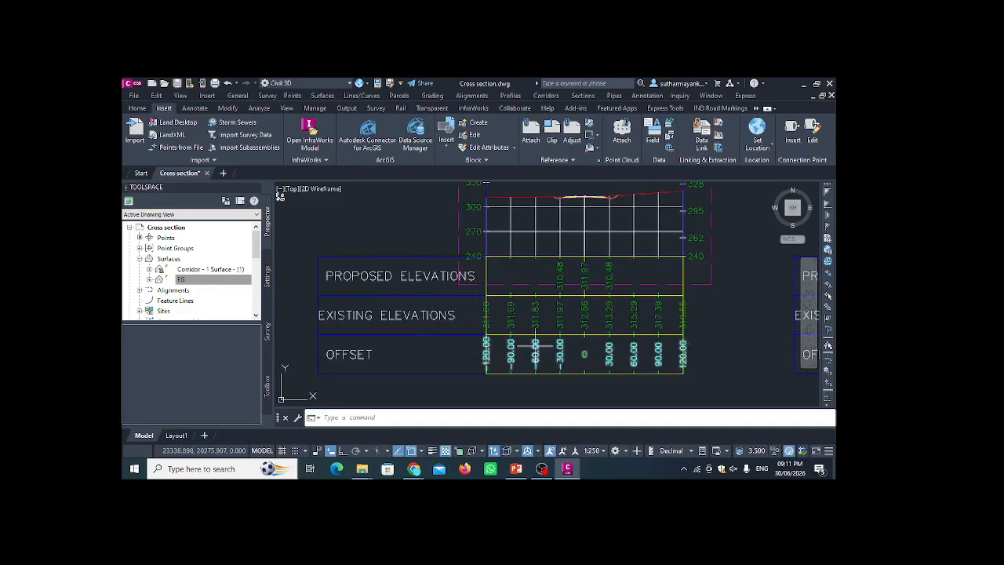
pyautogui.click(446, 299)
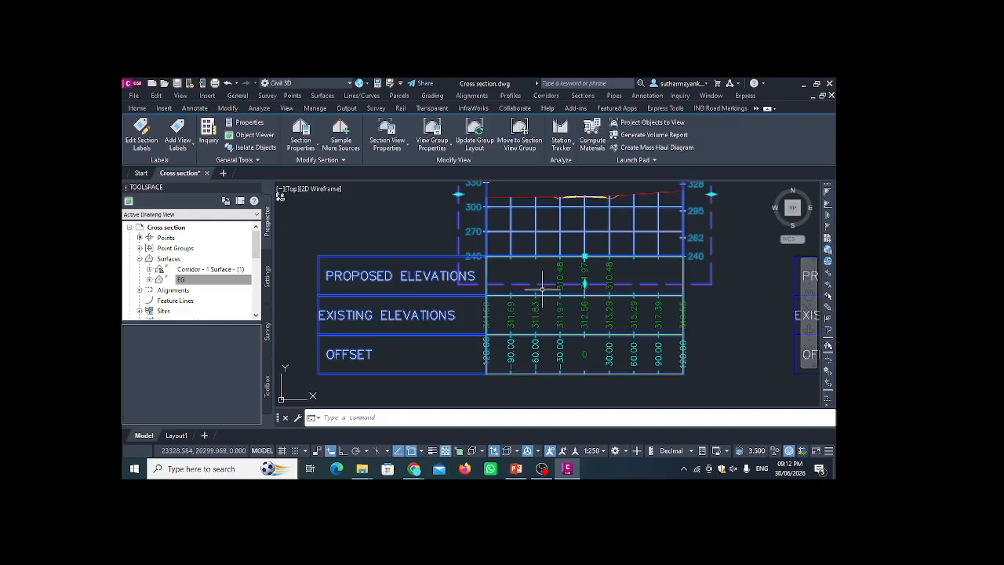
pyautogui.click(431, 146)
pyautogui.click(439, 164)
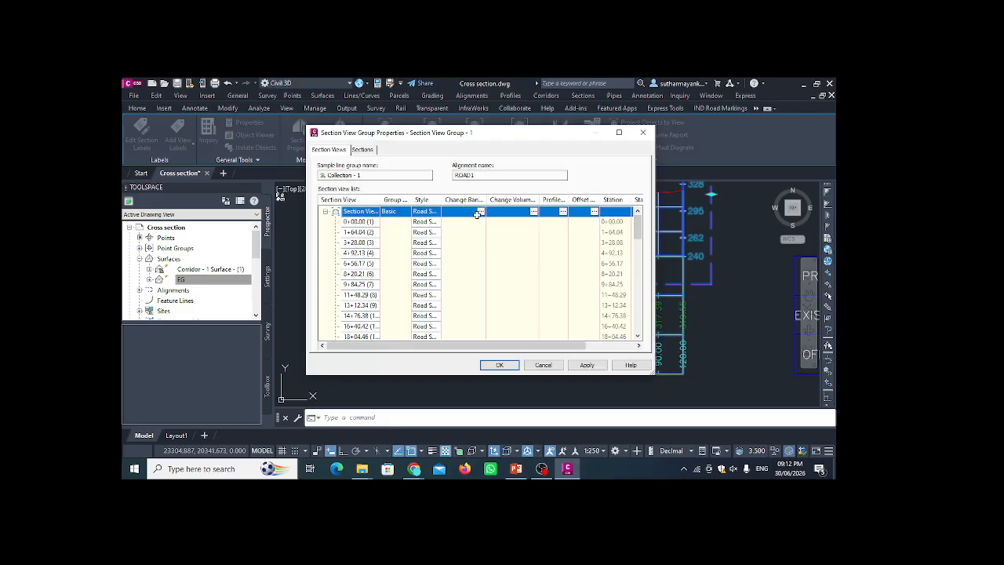
pyautogui.click(638, 138)
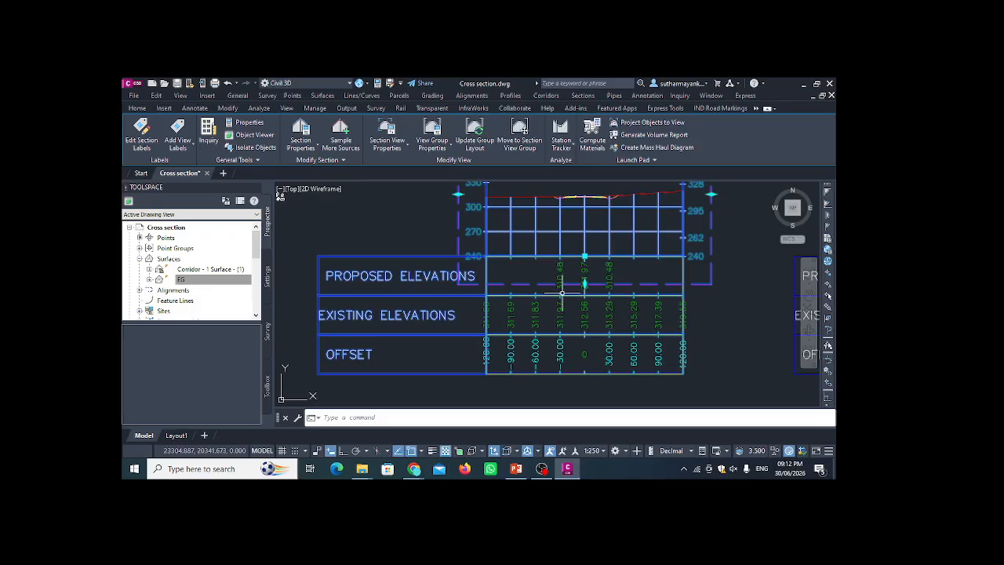
# Compare the by-rows and by-columns plot rules in the array settings of the section view group's Basic plot style.
pyautogui.click(432, 146)
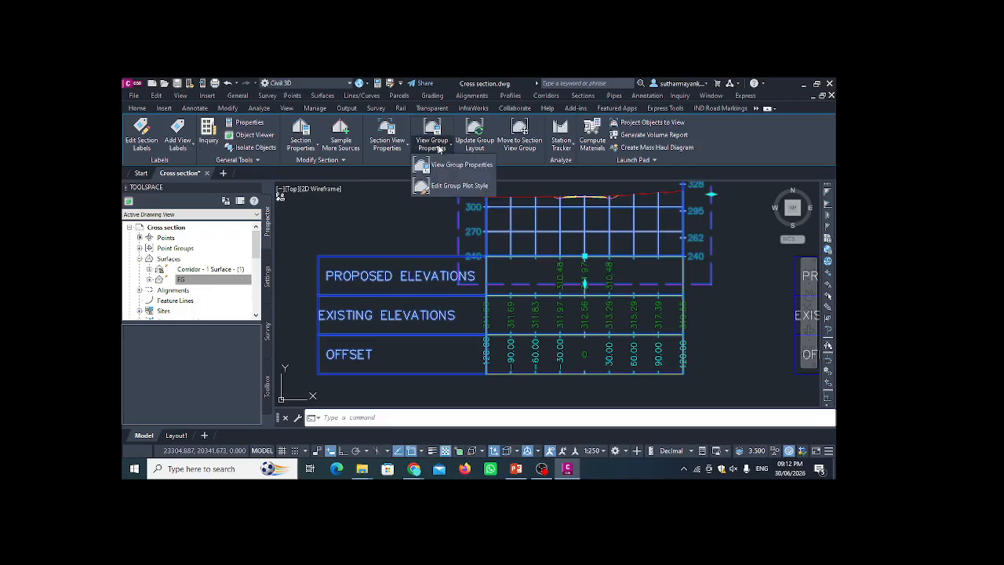
pyautogui.click(454, 187)
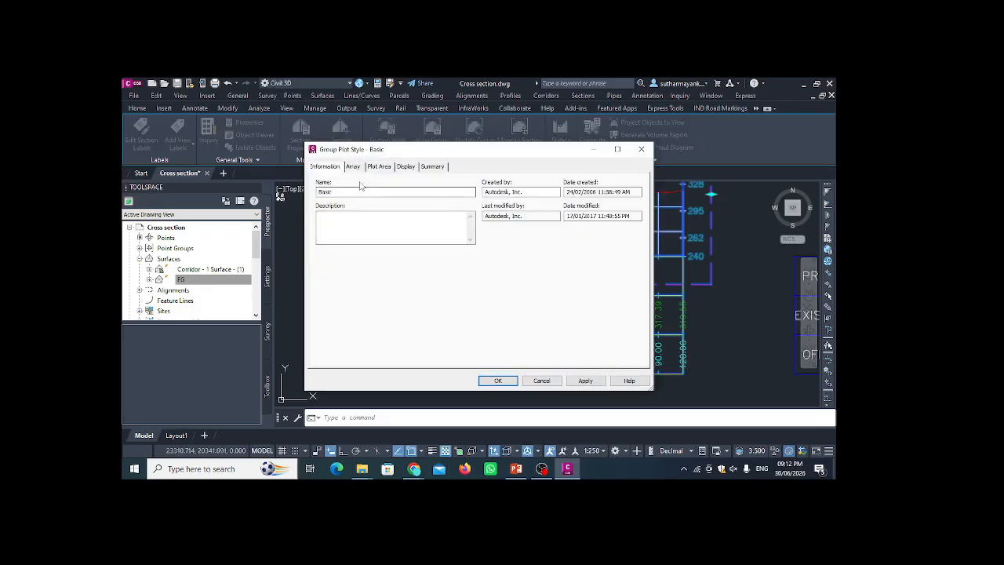
pyautogui.click(353, 167)
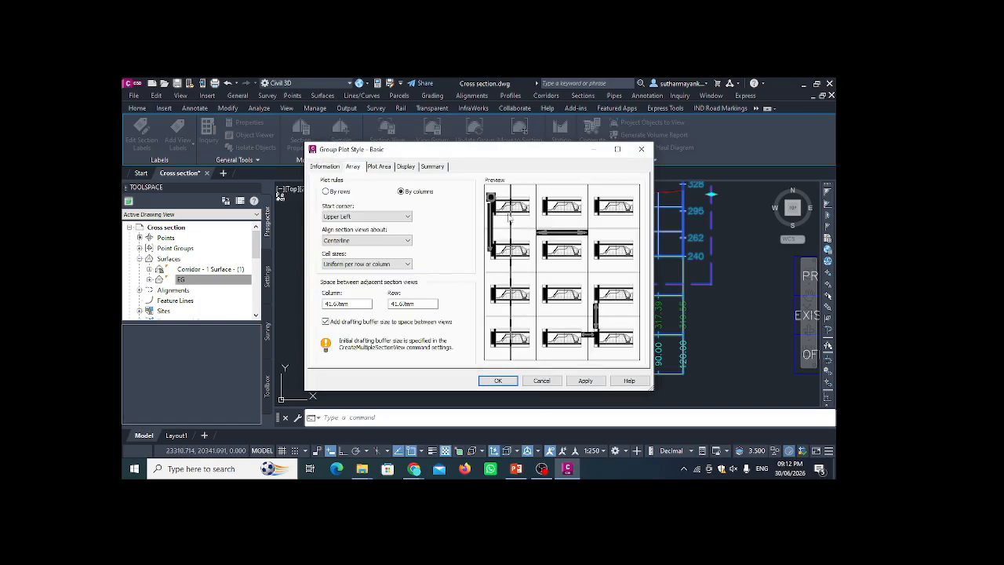
pyautogui.moveTo(514, 151); pyautogui.dragTo(366, 155)
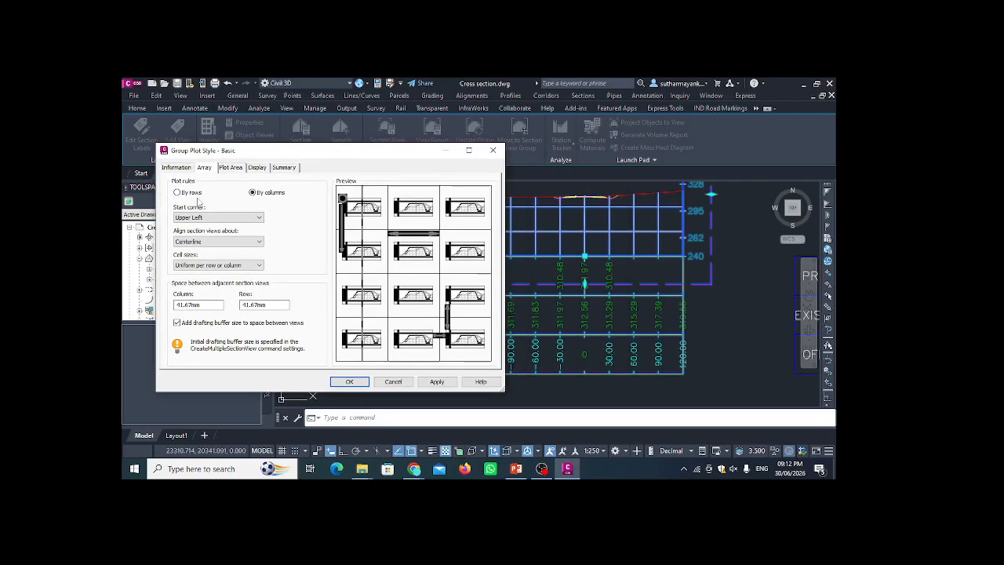
pyautogui.click(188, 195)
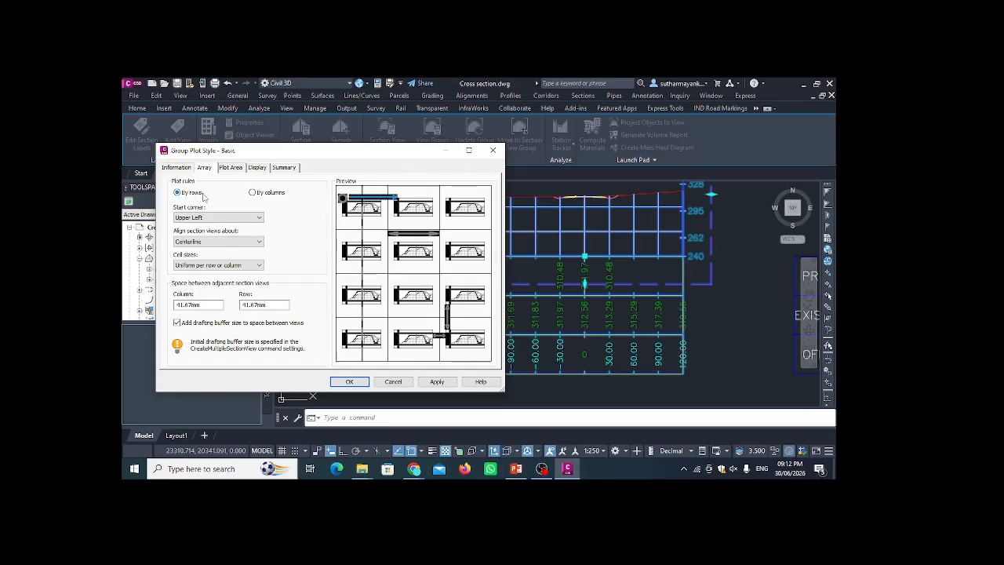
pyautogui.click(270, 195)
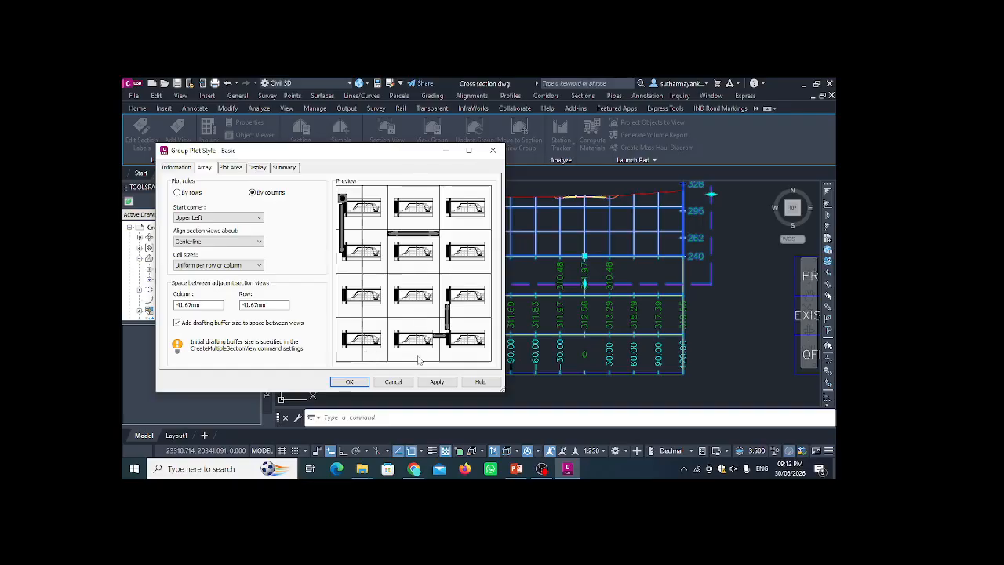
pyautogui.click(192, 194)
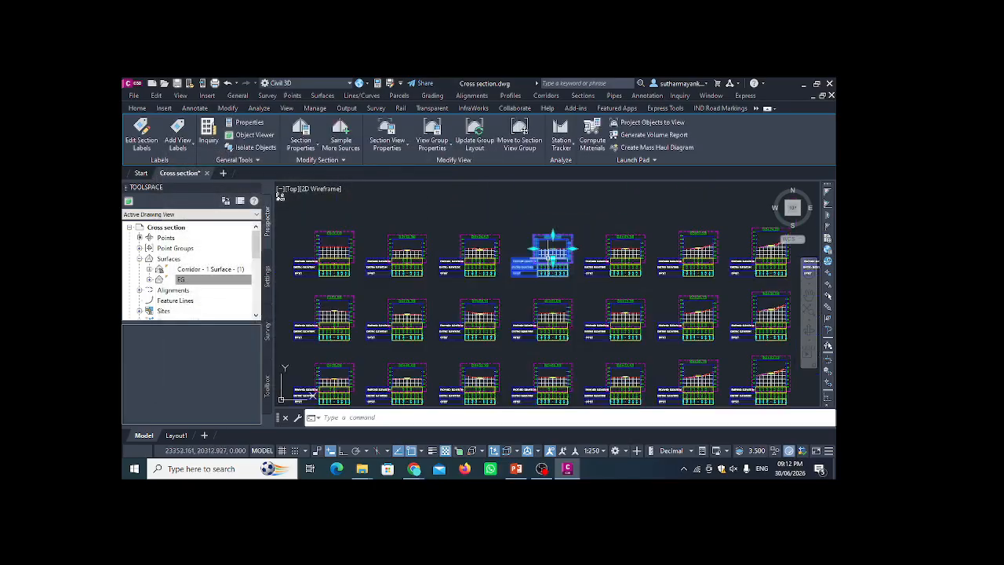
# Examine the order of section views 0+00.00, 1+64.04 and 3+28.08 in the array and the matching sample line labels along the corridor.
pyautogui.scroll(-3, 548, 258)
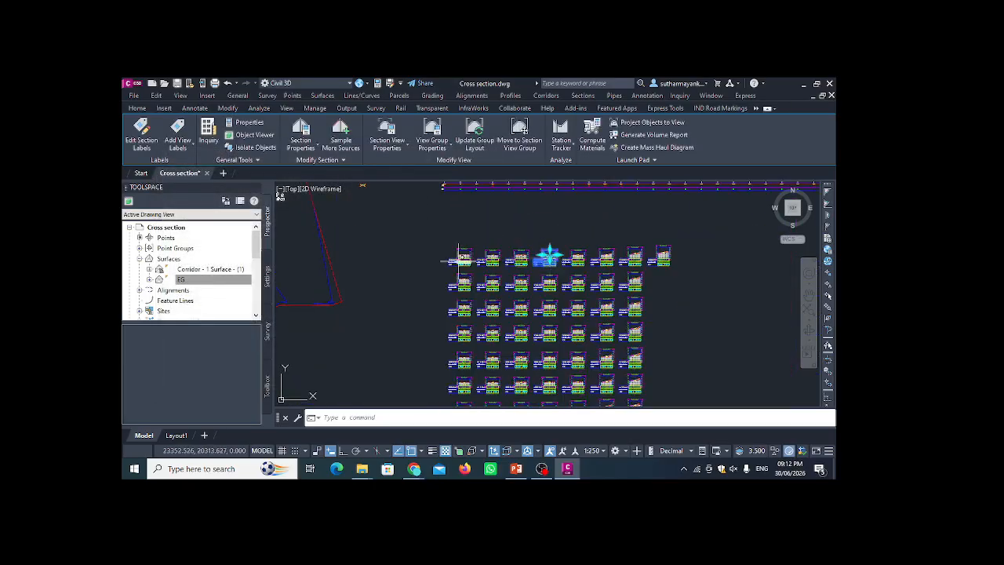
pyautogui.scroll(6, 464, 261)
pyautogui.moveTo(476, 208); pyautogui.dragTo(436, 306, button='middle')
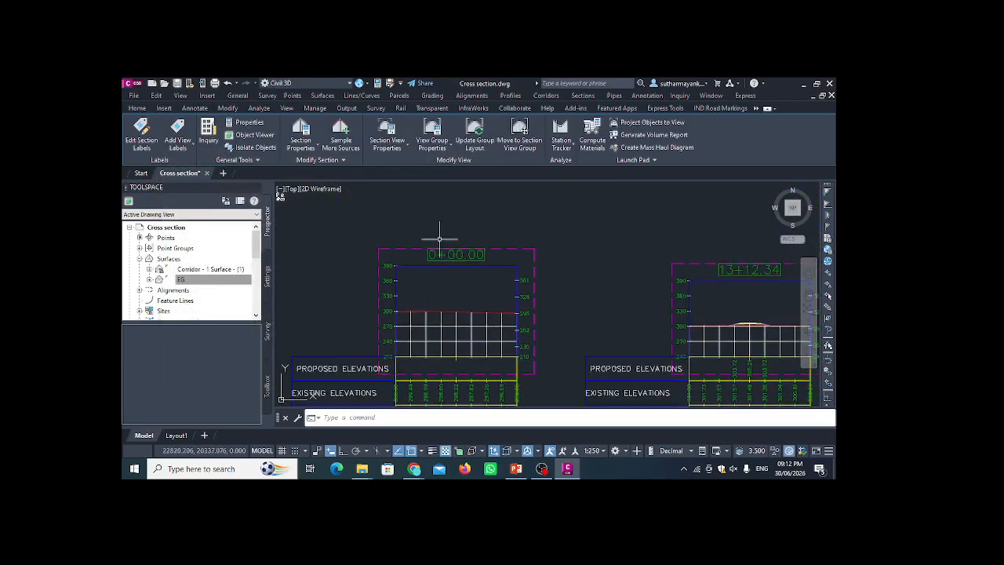
pyautogui.scroll(-3, 463, 259)
pyautogui.scroll(2, 415, 258)
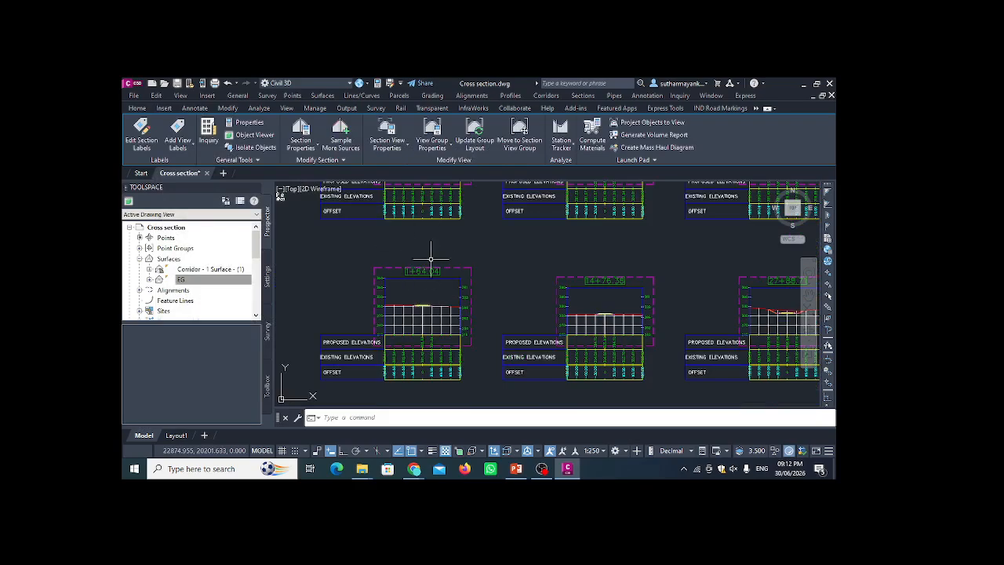
pyautogui.scroll(-3, 424, 259)
pyautogui.scroll(5, 428, 318)
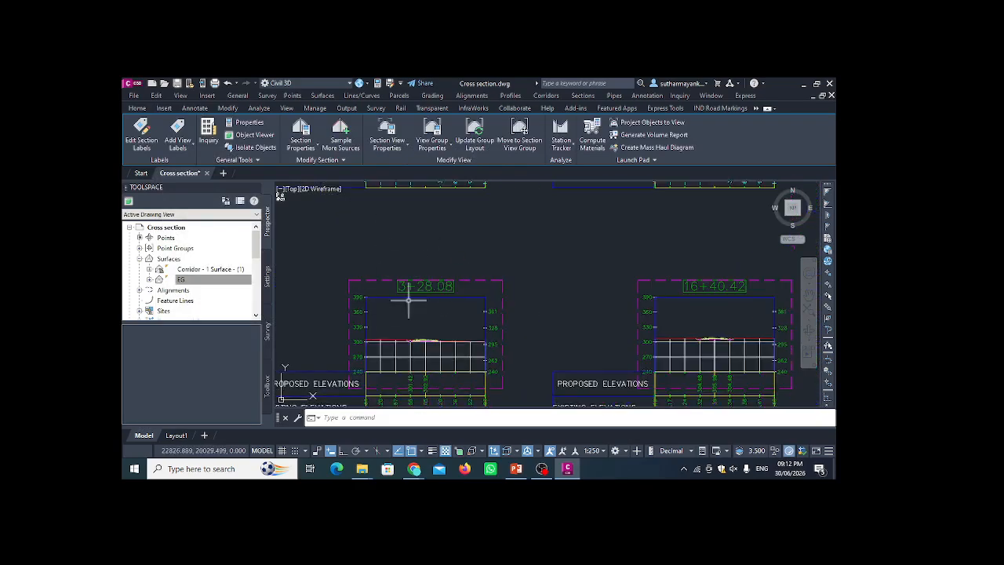
pyautogui.scroll(-5, 538, 325)
pyautogui.scroll(10, 460, 281)
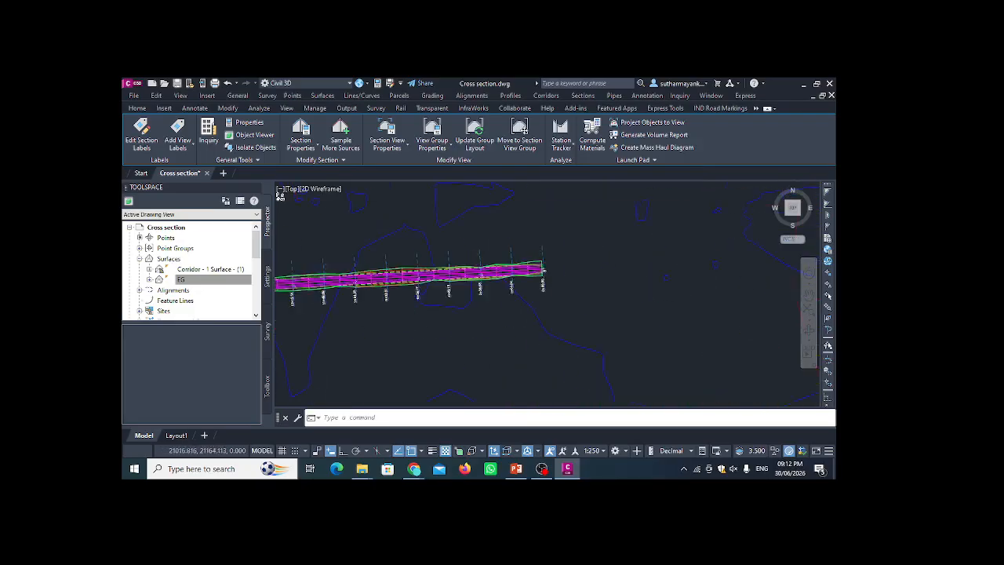
pyautogui.moveTo(417, 290)
pyautogui.mouseDown(button='middle')
pyautogui.moveTo(473, 310)
pyautogui.moveTo(610, 302)
pyautogui.mouseUp(button='middle')
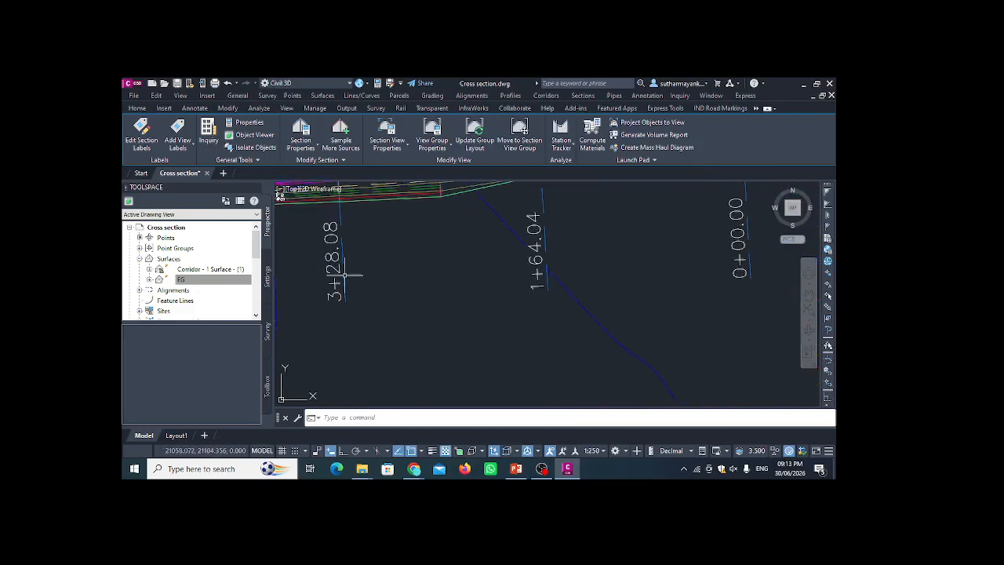
pyautogui.scroll(-14, 306, 256)
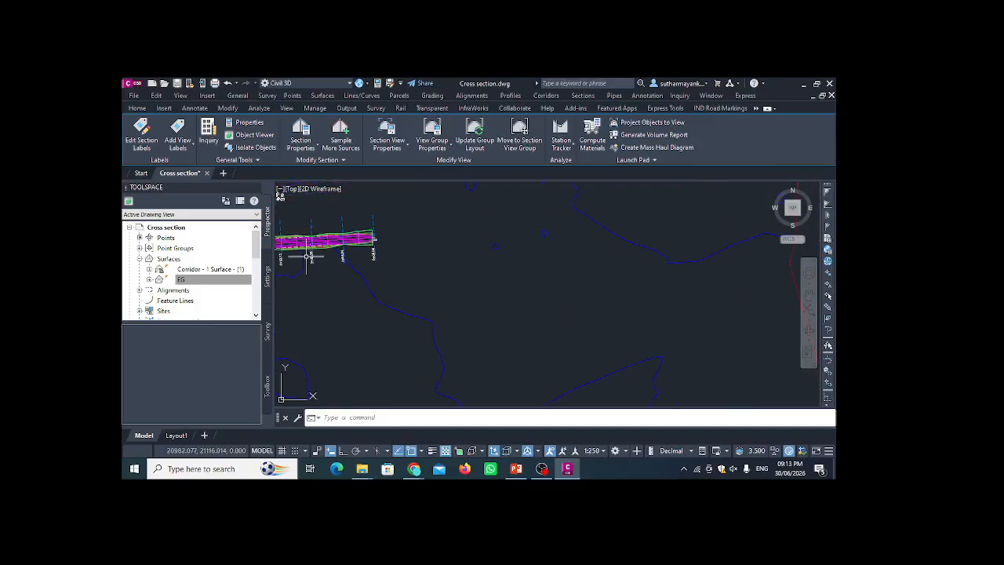
pyautogui.scroll(5, 420, 308)
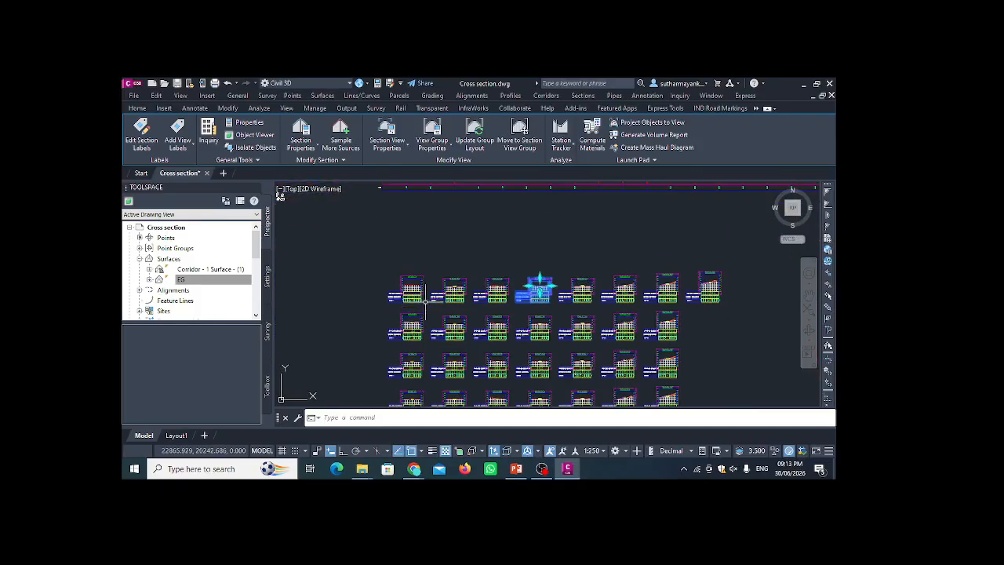
# Apply the By rows plot rule in the Basic group plot style and check the order of the first section views.
pyautogui.click(431, 148)
pyautogui.click(458, 185)
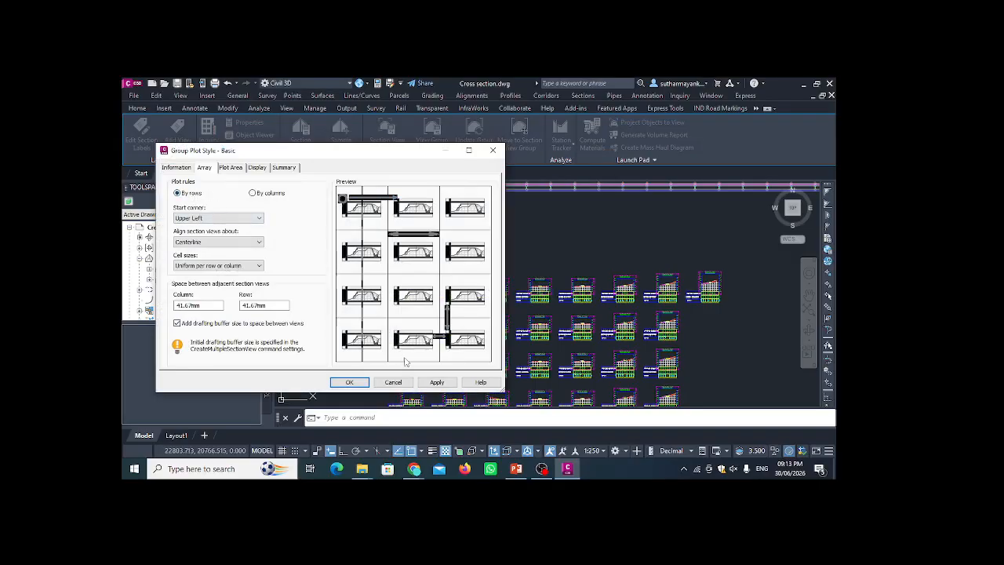
pyautogui.click(437, 382)
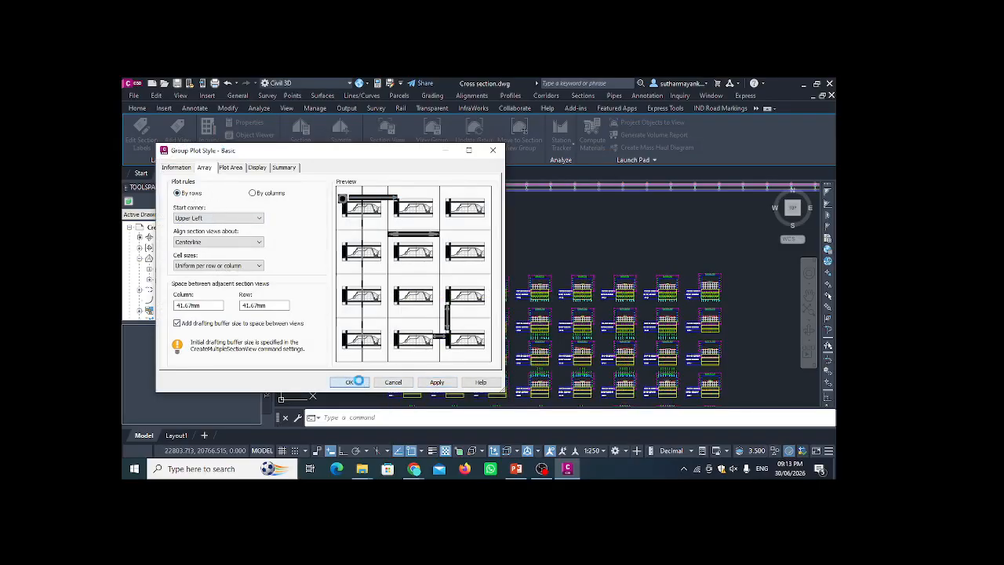
pyautogui.click(351, 382)
pyautogui.scroll(5, 414, 270)
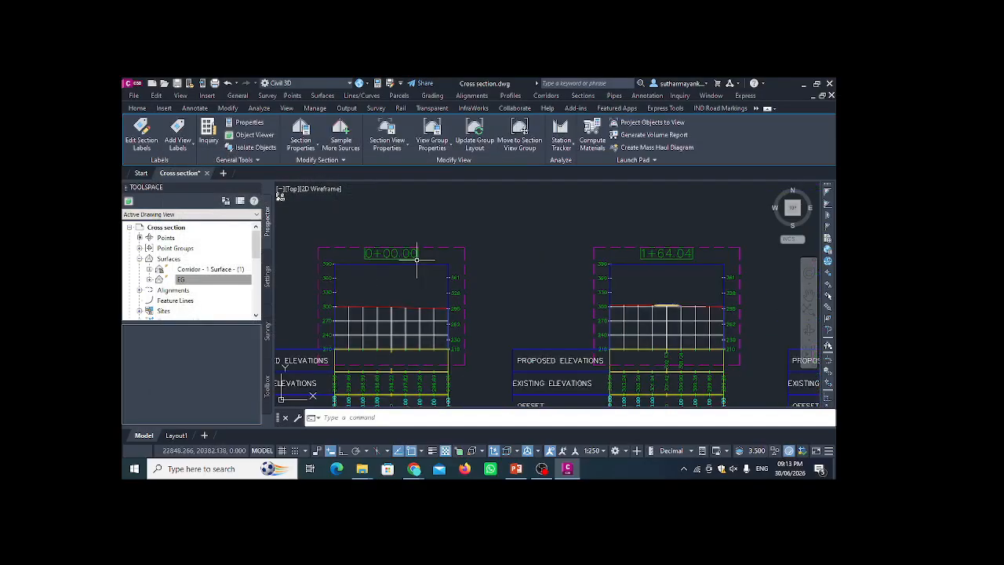
pyautogui.scroll(-4, 458, 245)
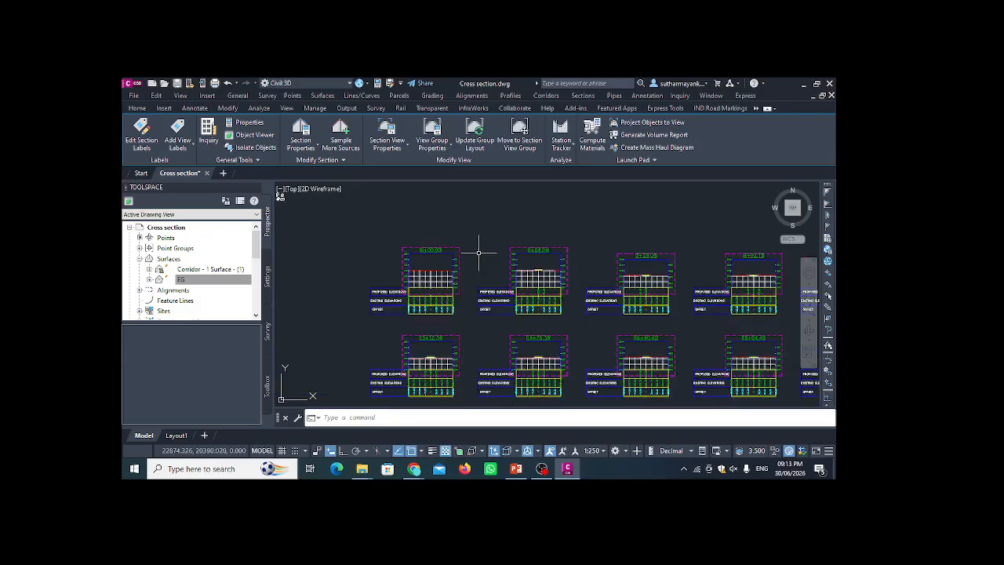
# Select the 1+64.04 section view and apply the By columns plot rule in its Basic group plot style.
pyautogui.click(538, 271)
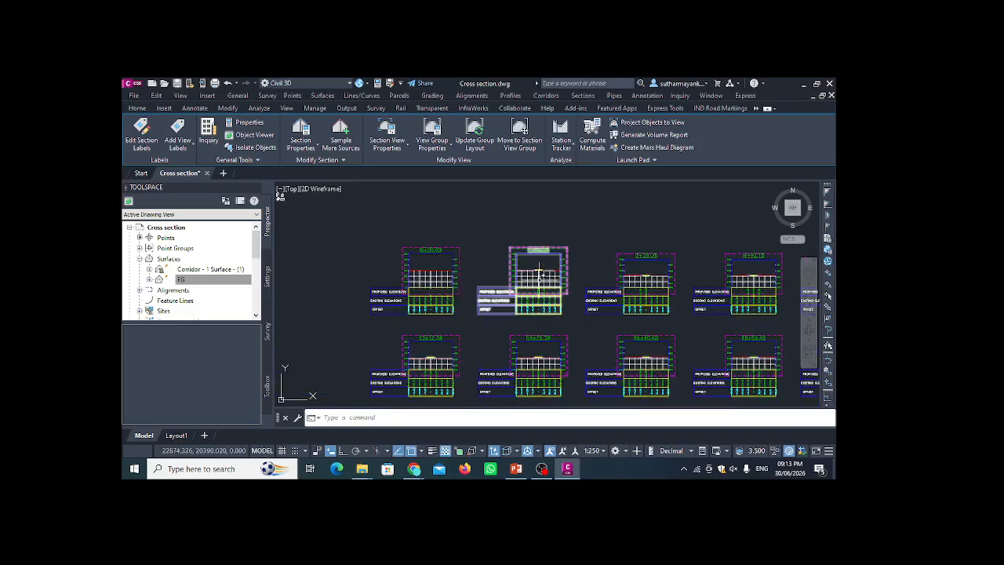
pyautogui.click(449, 147)
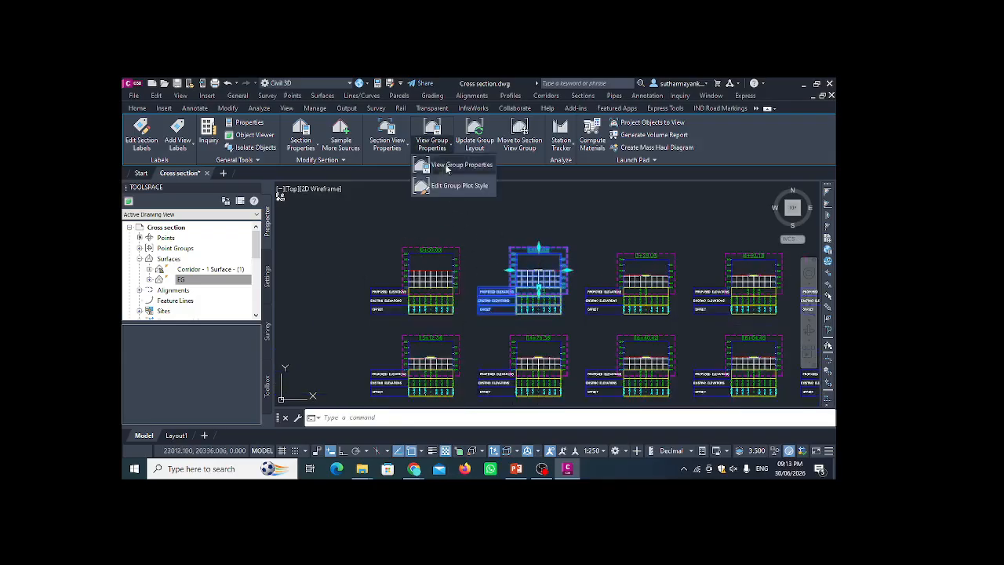
pyautogui.click(449, 186)
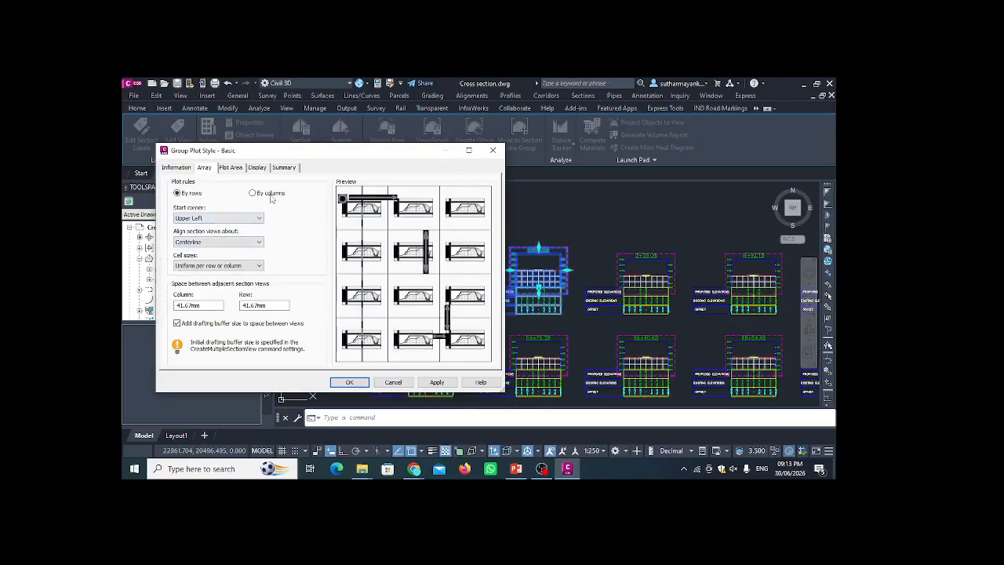
pyautogui.click(269, 194)
pyautogui.click(437, 382)
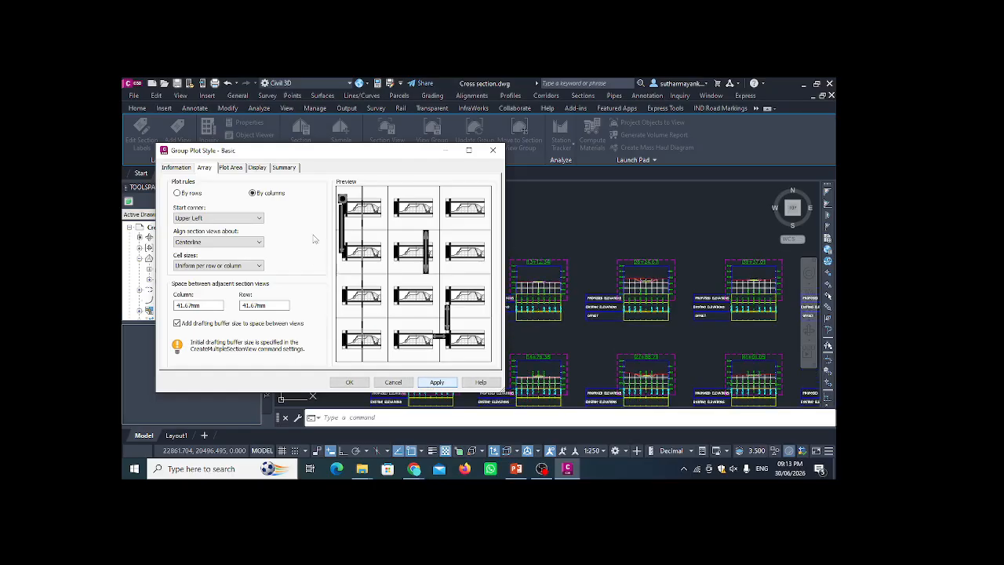
pyautogui.click(350, 382)
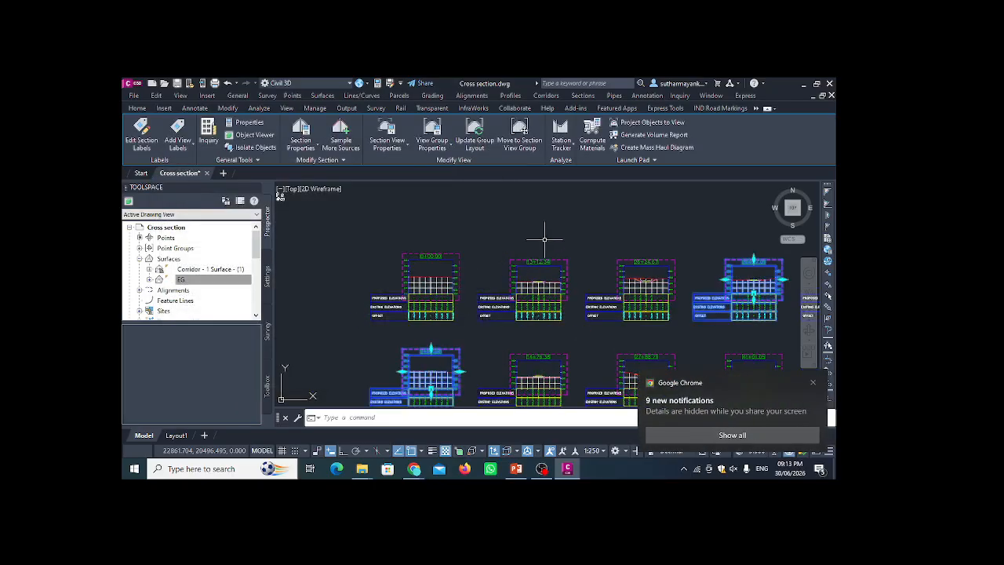
# Review the array, plot area, display and summary settings of the Basic group plot style, and leave without making changes.
pyautogui.click(442, 147)
pyautogui.click(451, 186)
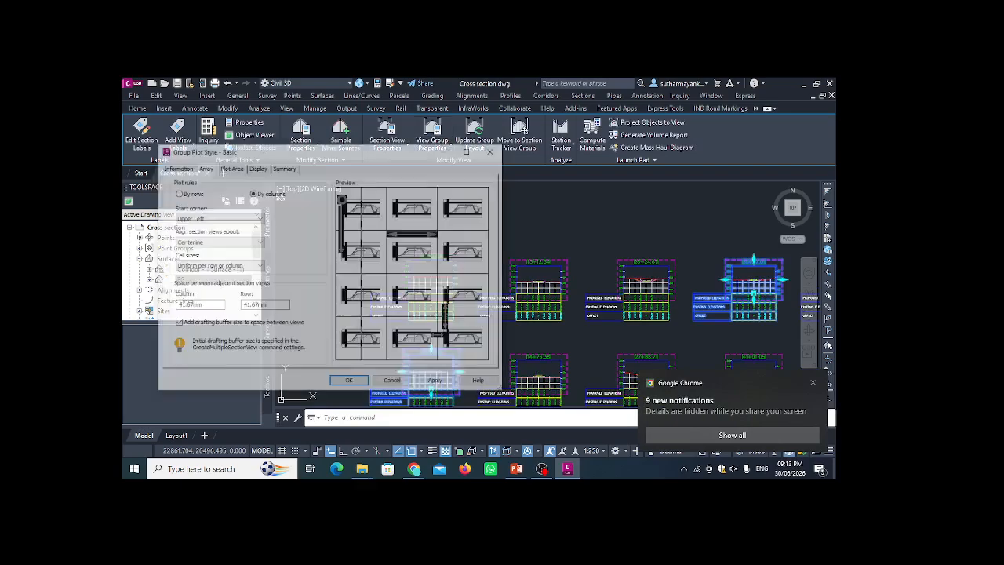
pyautogui.click(234, 168)
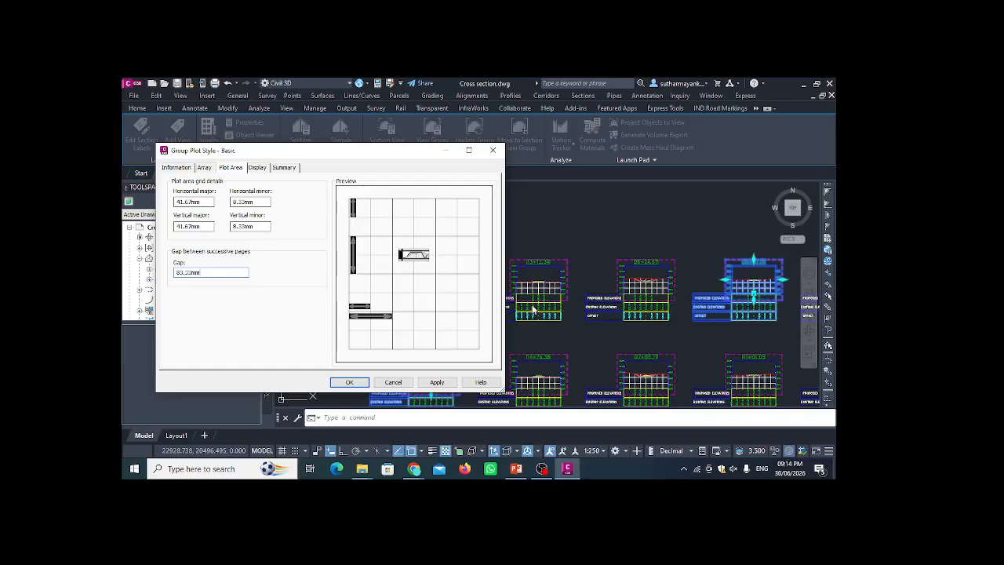
pyautogui.click(259, 168)
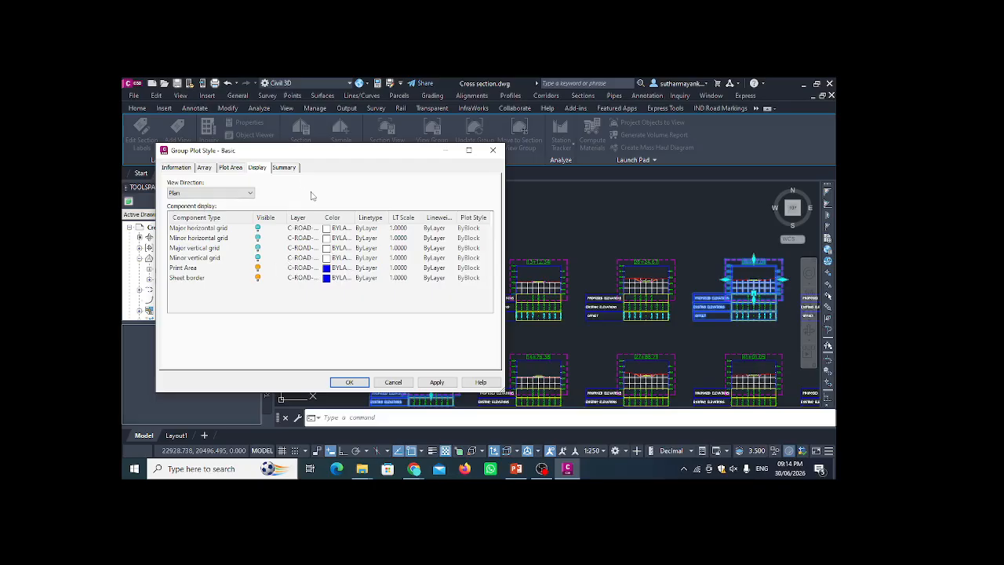
pyautogui.click(284, 167)
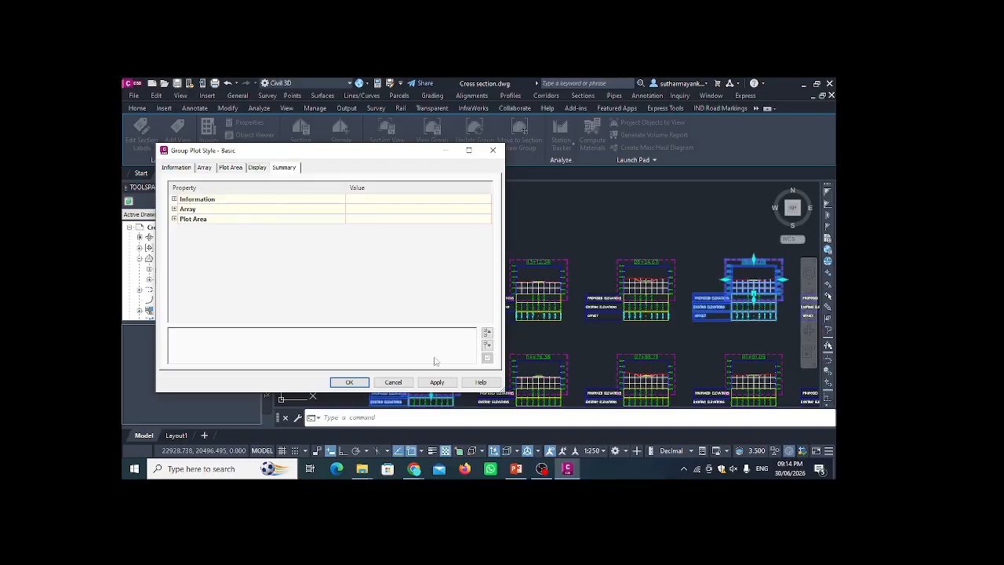
pyautogui.click(393, 382)
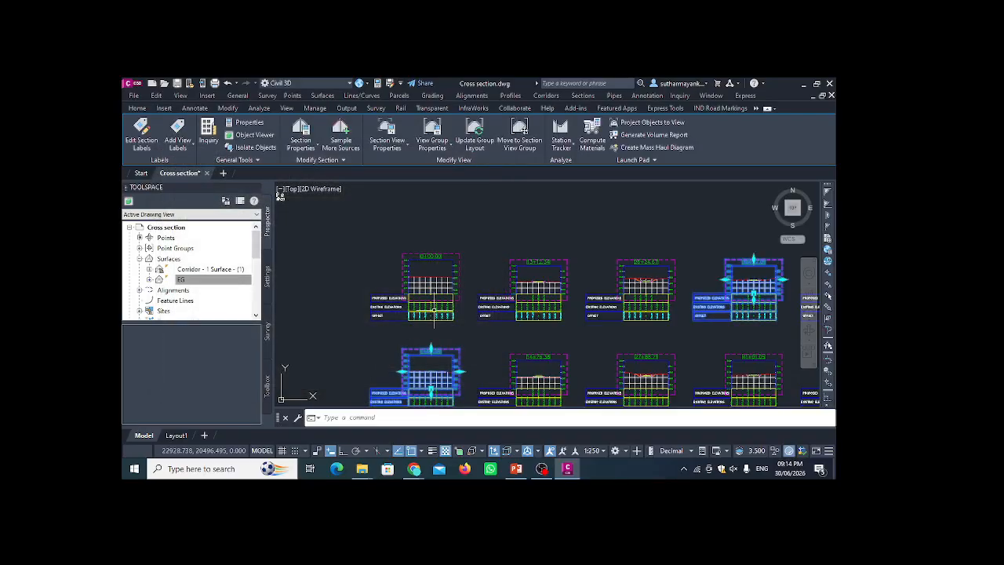
# Clear the section view selection and examine how the section views are arranged down the columns to 3+28.08.
pyautogui.scroll(-5, 478, 236)
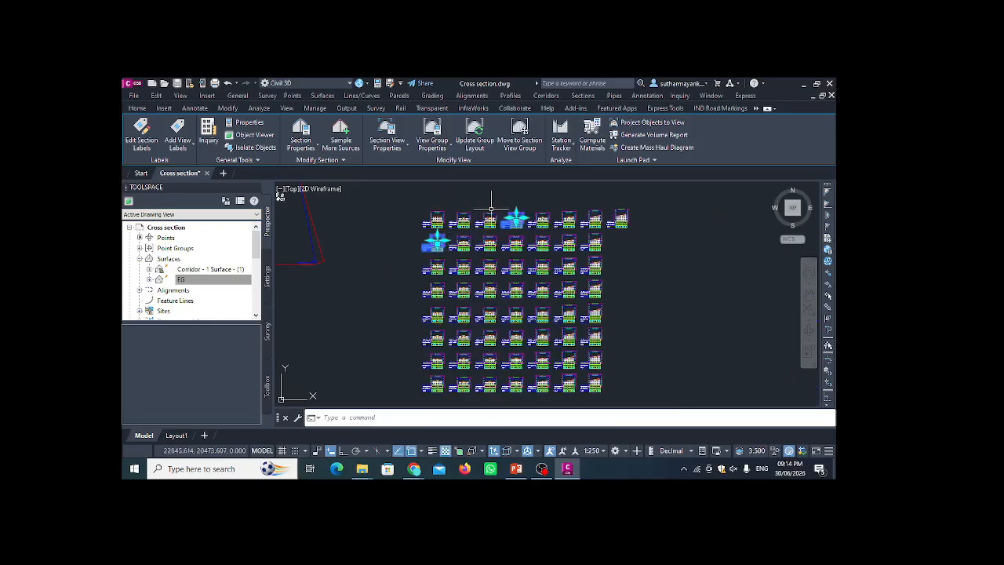
pyautogui.press('Escape')
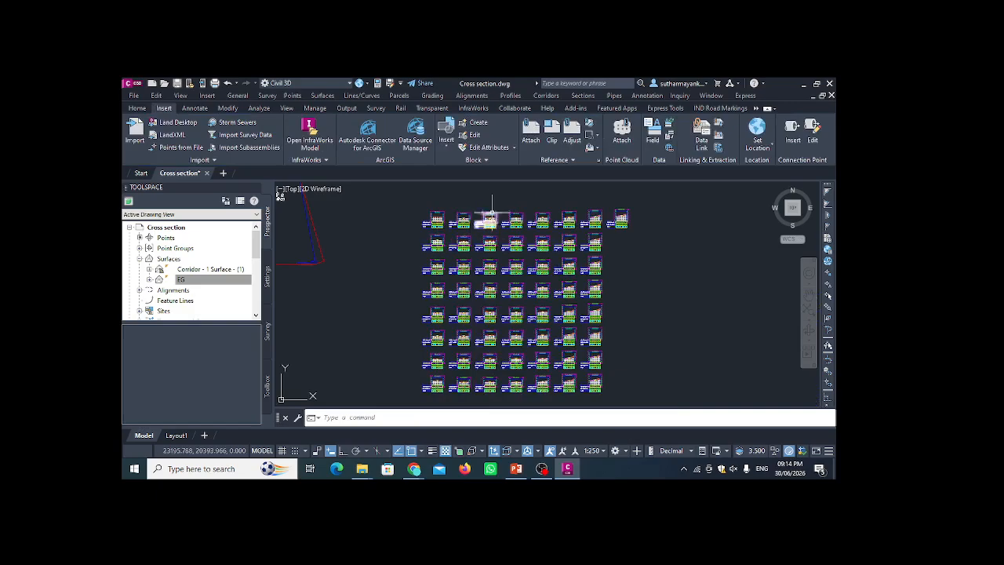
pyautogui.scroll(4, 470, 219)
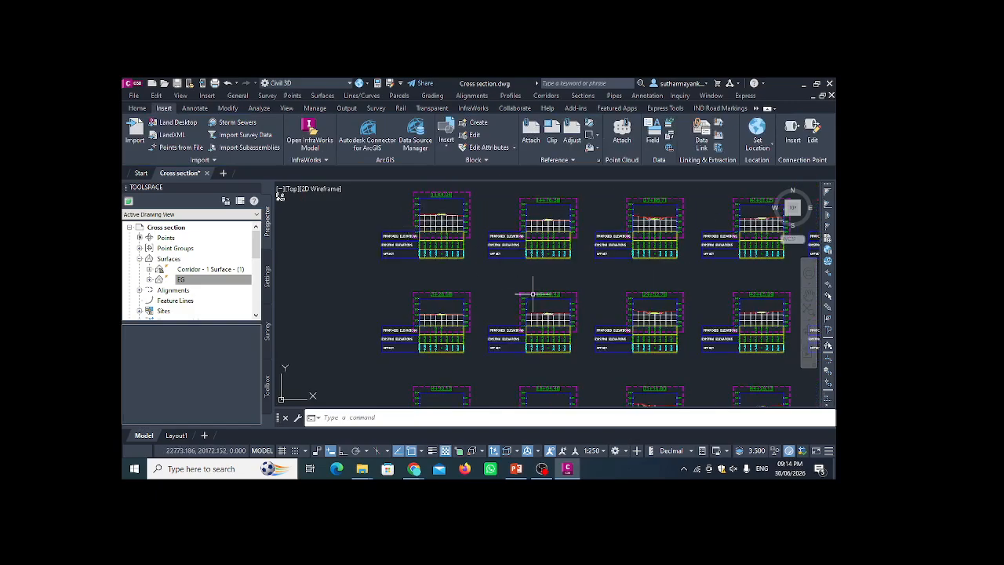
pyautogui.scroll(2, 424, 284)
pyautogui.moveTo(473, 331); pyautogui.dragTo(456, 309, button='middle')
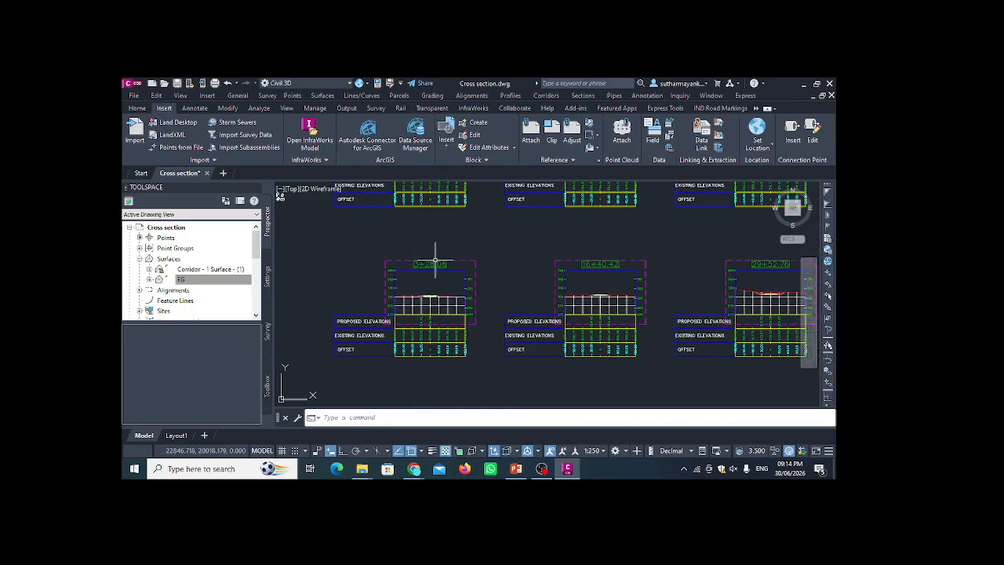